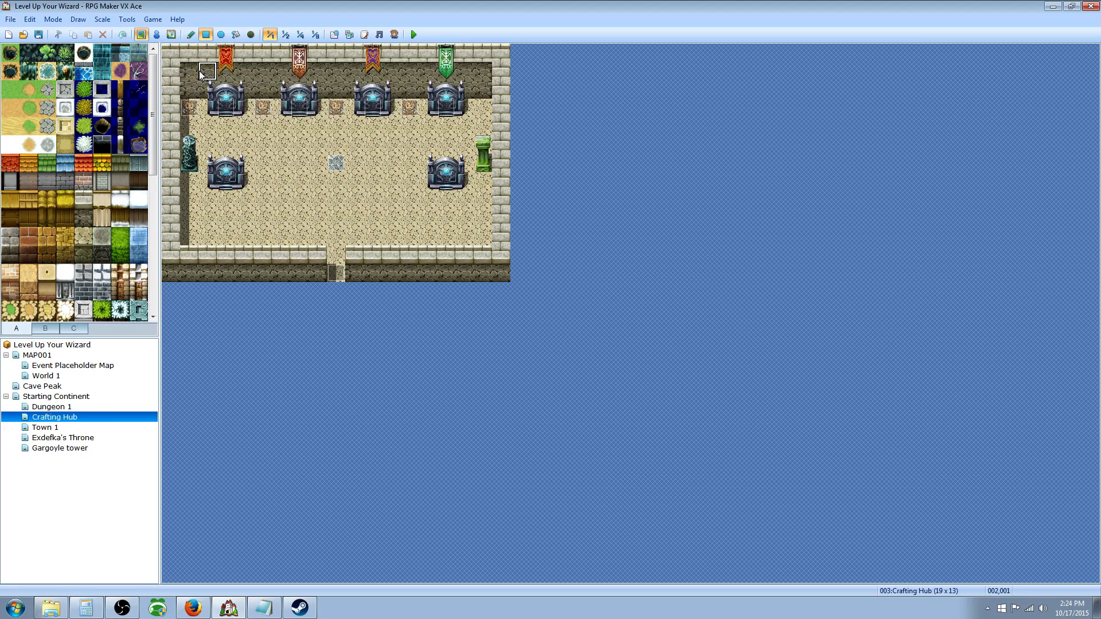
left_click(18, 22)
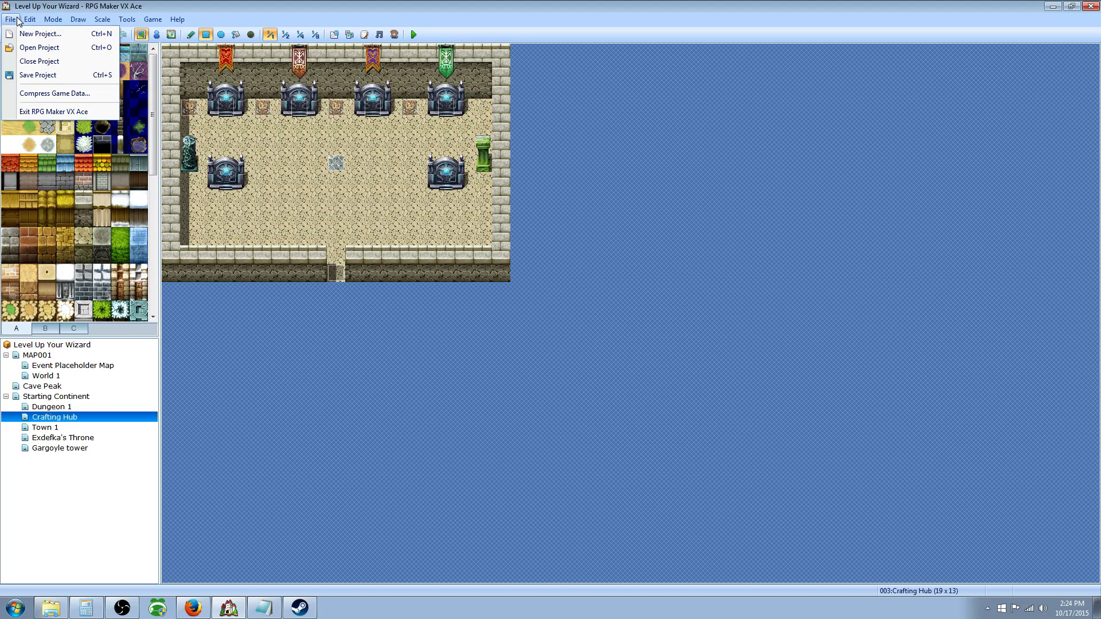
left_click(153, 20)
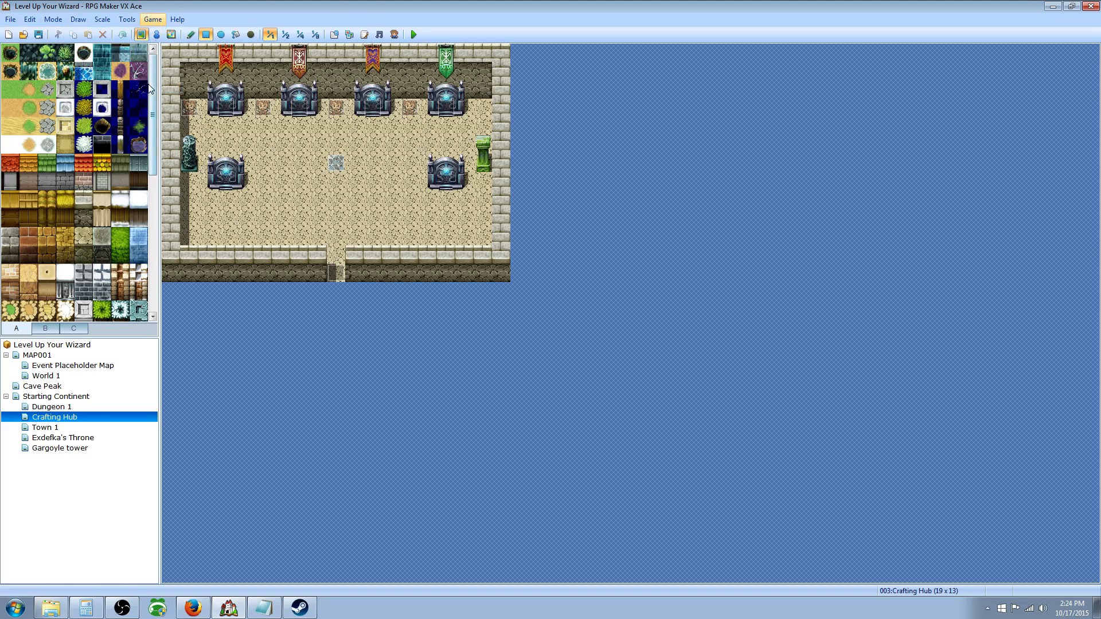
mouse_move(154, 82)
left_mouse_down()
mouse_move(158, 161)
mouse_move(156, 80)
left_mouse_up()
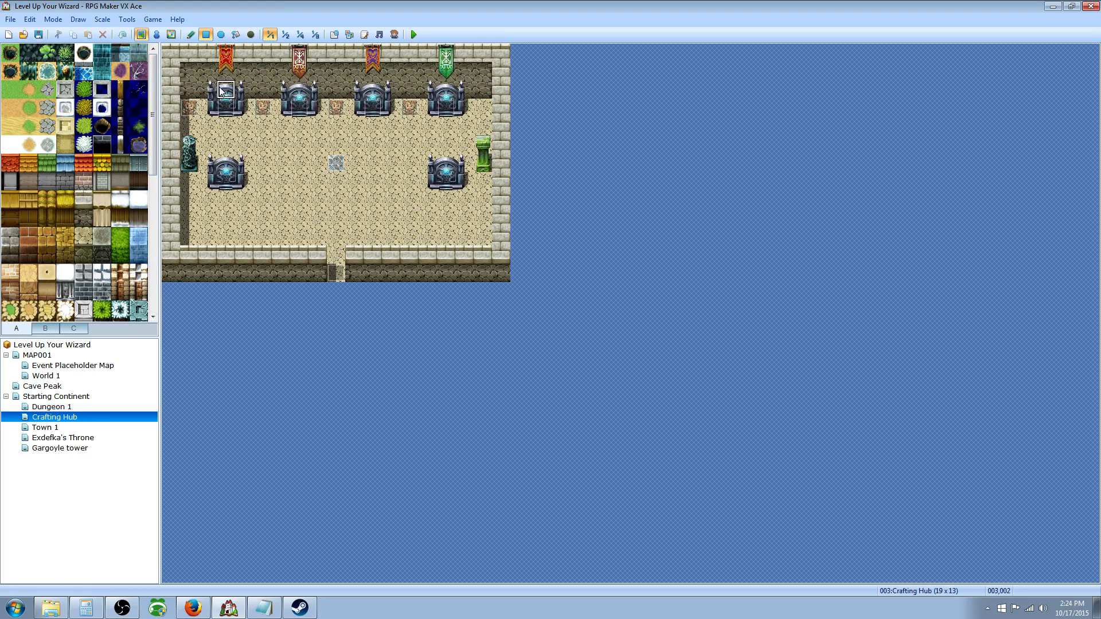
left_click(7, 20)
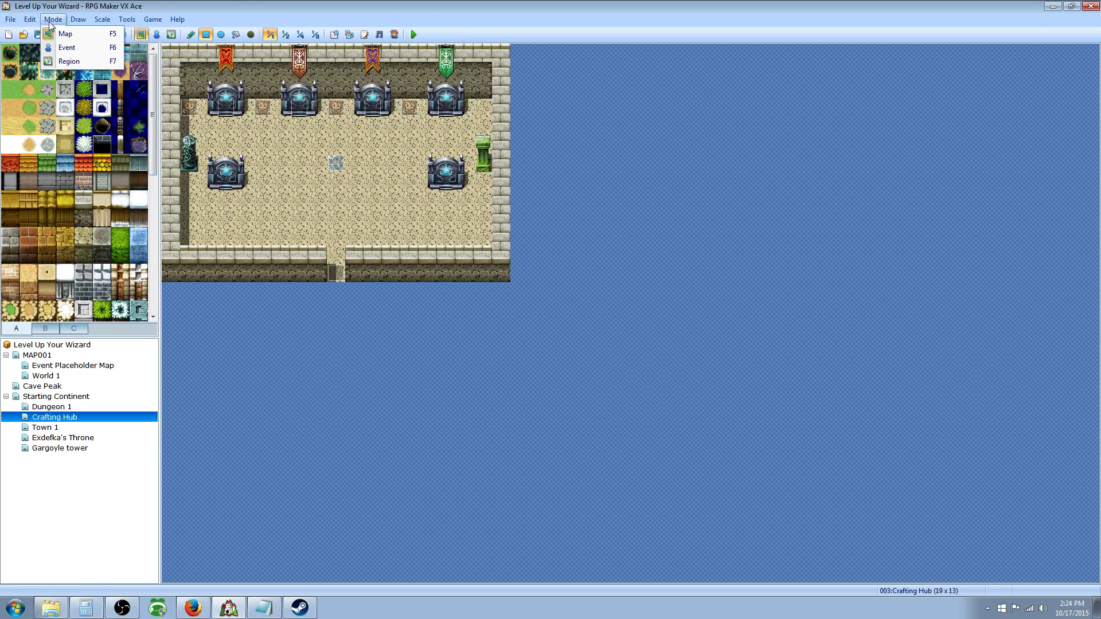
mouse_move(105, 19)
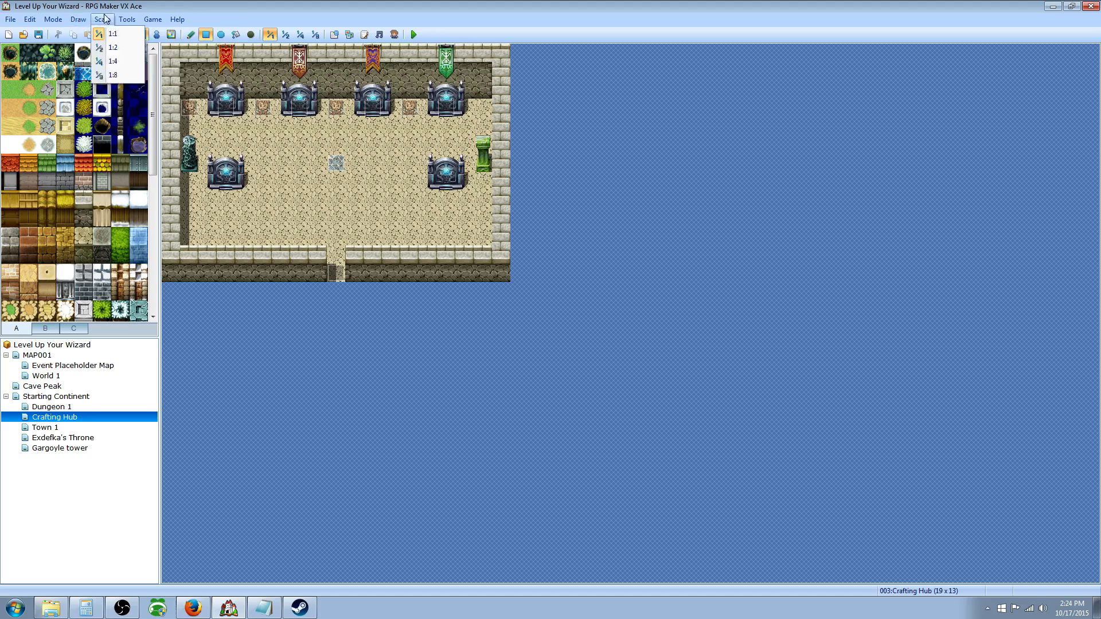
left_click(57, 19)
left_click(55, 20)
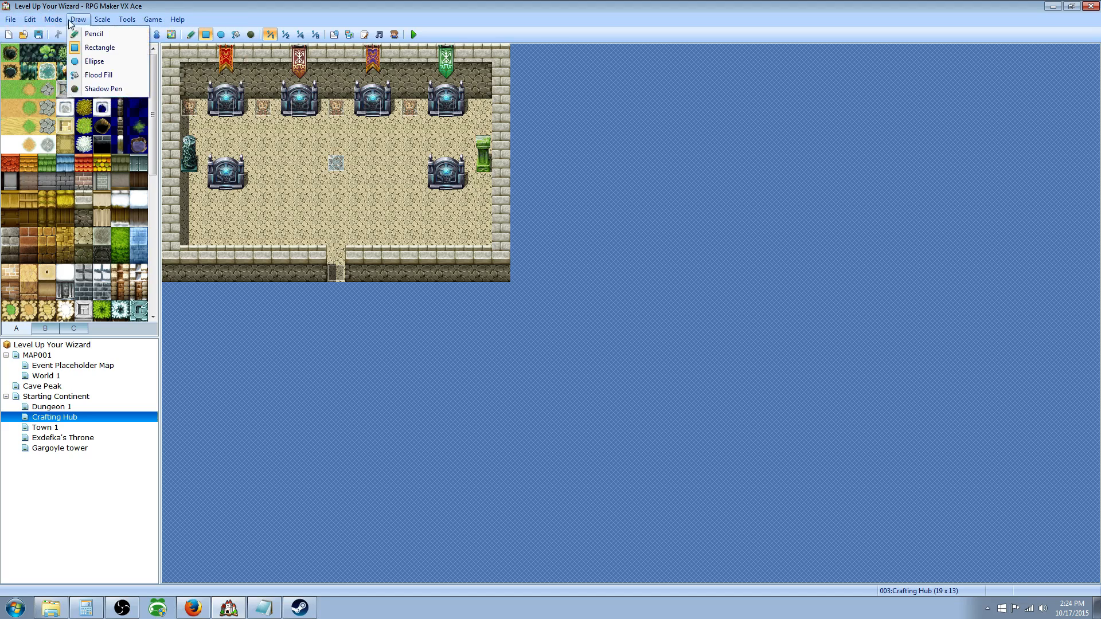
mouse_move(96, 22)
left_click(460, 39)
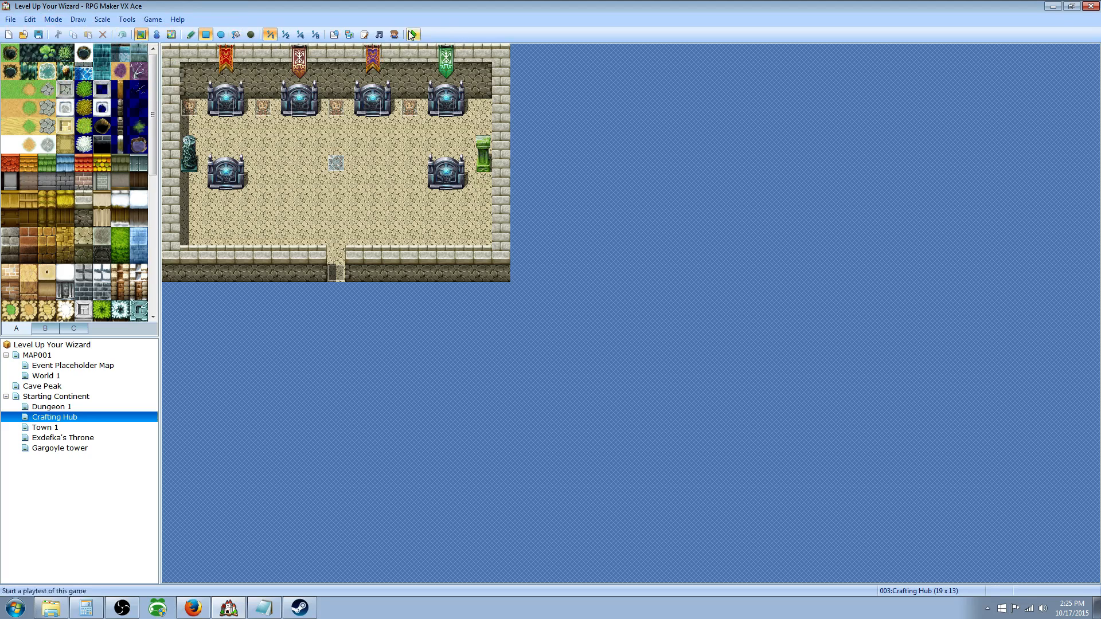
Open the help contents and expand the Editing Maps, Editing the Database, Editing Events, Event Commands and Reference Material sections
left_click(177, 19)
left_click(200, 34)
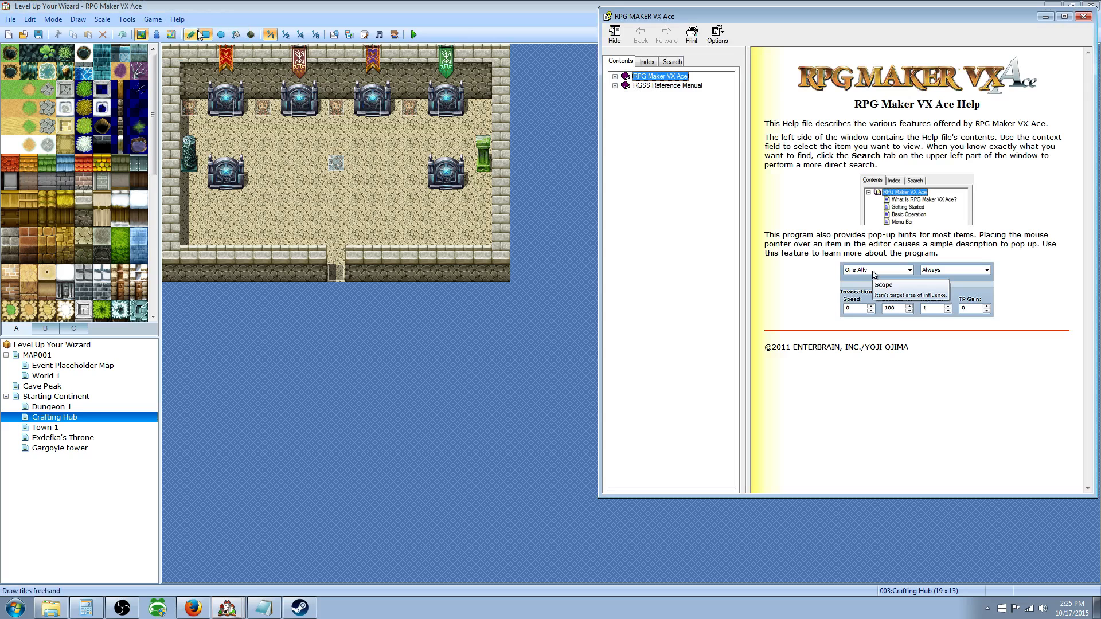
left_click(614, 76)
left_click(626, 141)
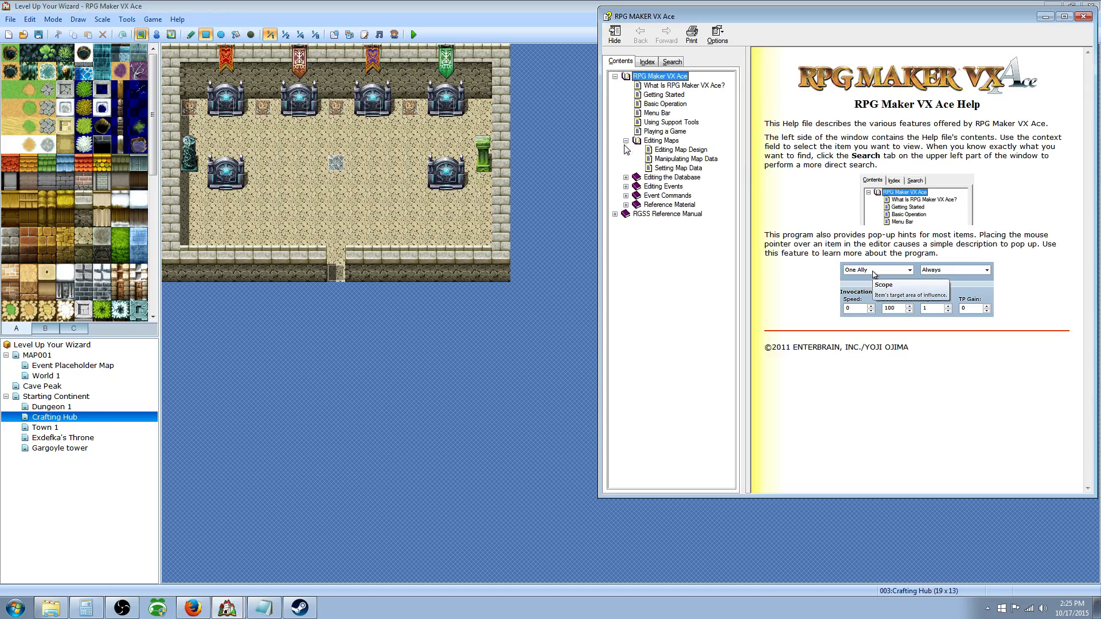
left_click(626, 177)
left_click(626, 324)
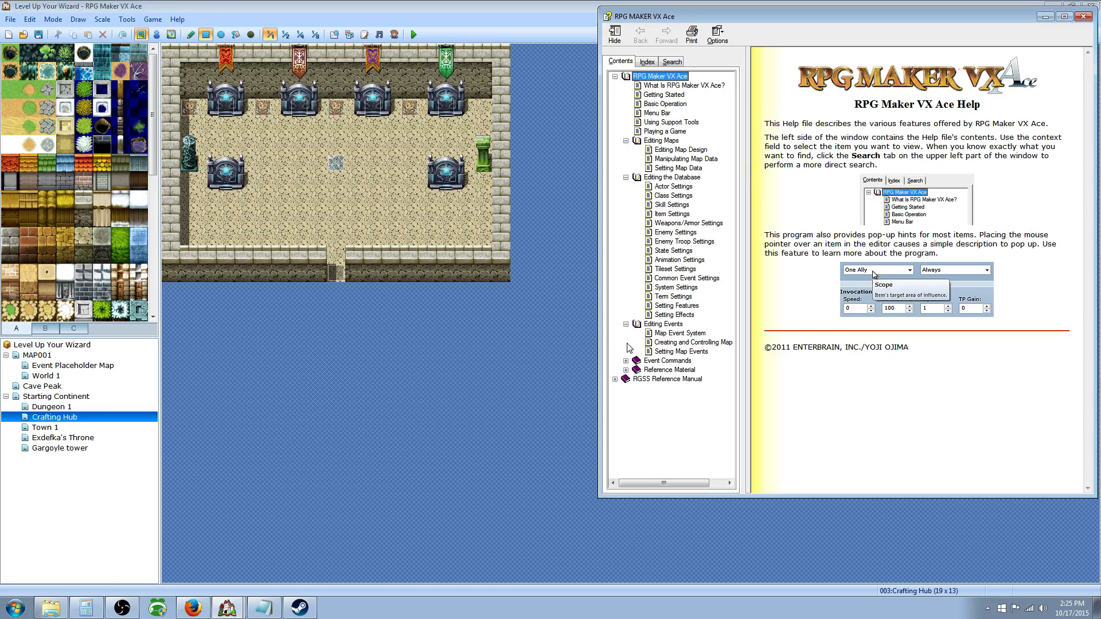
left_click(626, 361)
scroll(726, 278, "down", 1)
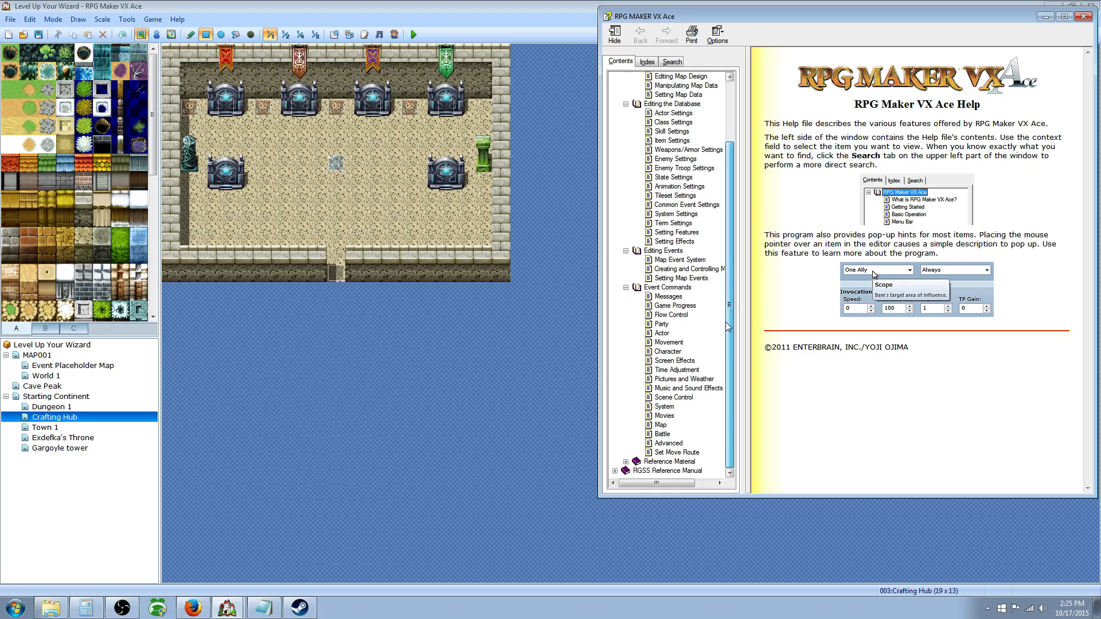
left_click(625, 452)
Look through the help topics on movies, music and sound effects, weapons/armor, states, classes and items
left_click(667, 407)
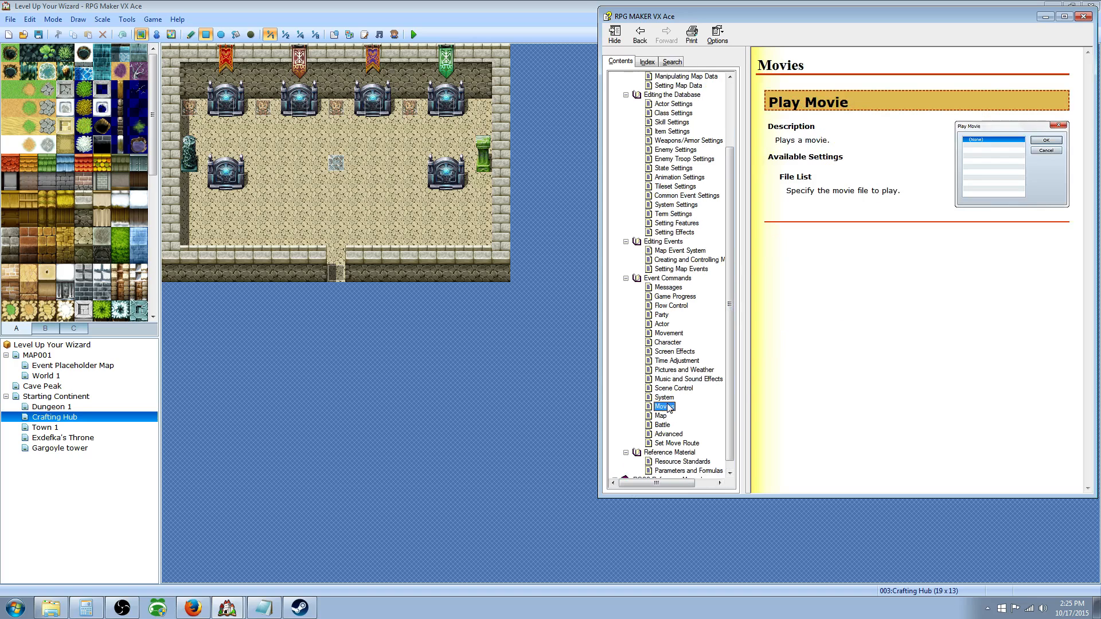
left_click(671, 380)
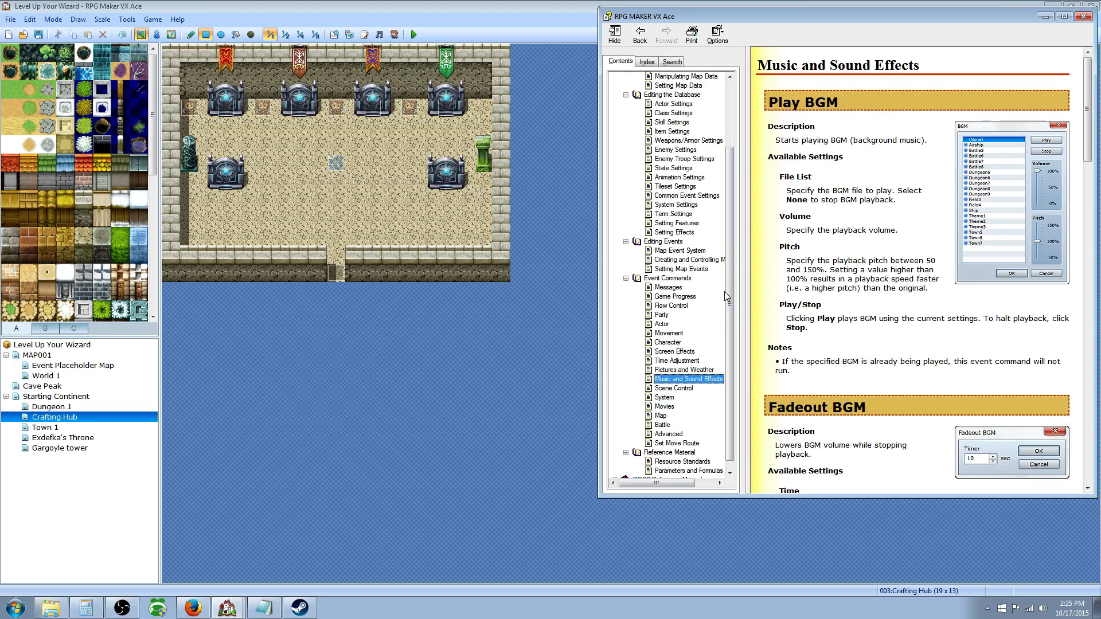
left_click_drag(729, 290, 729, 224)
left_click(670, 224)
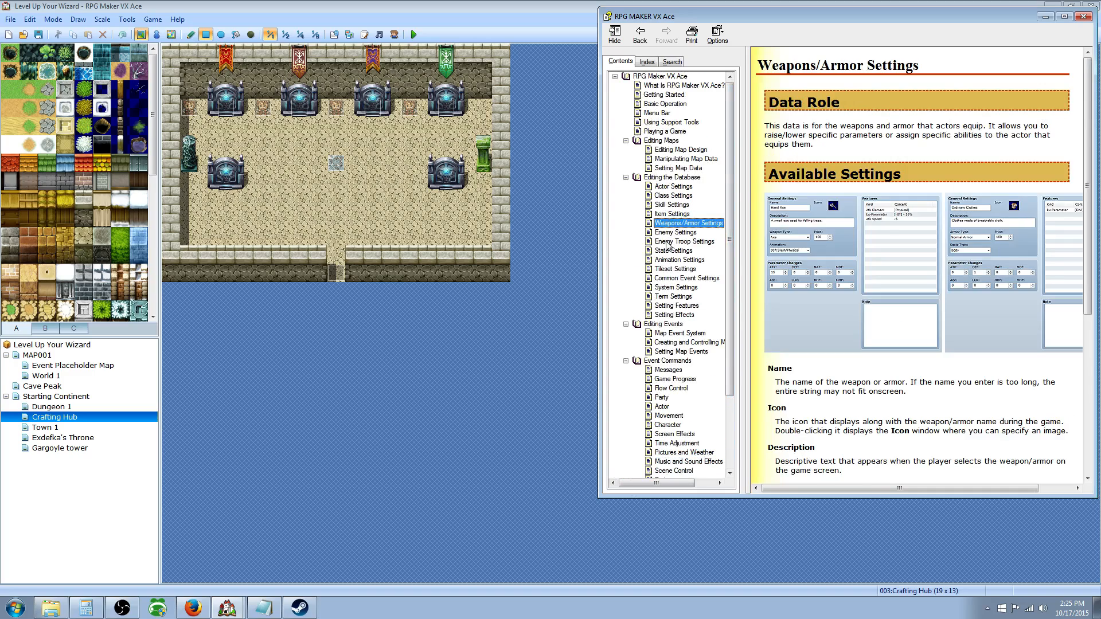
left_click(669, 251)
left_click(680, 196)
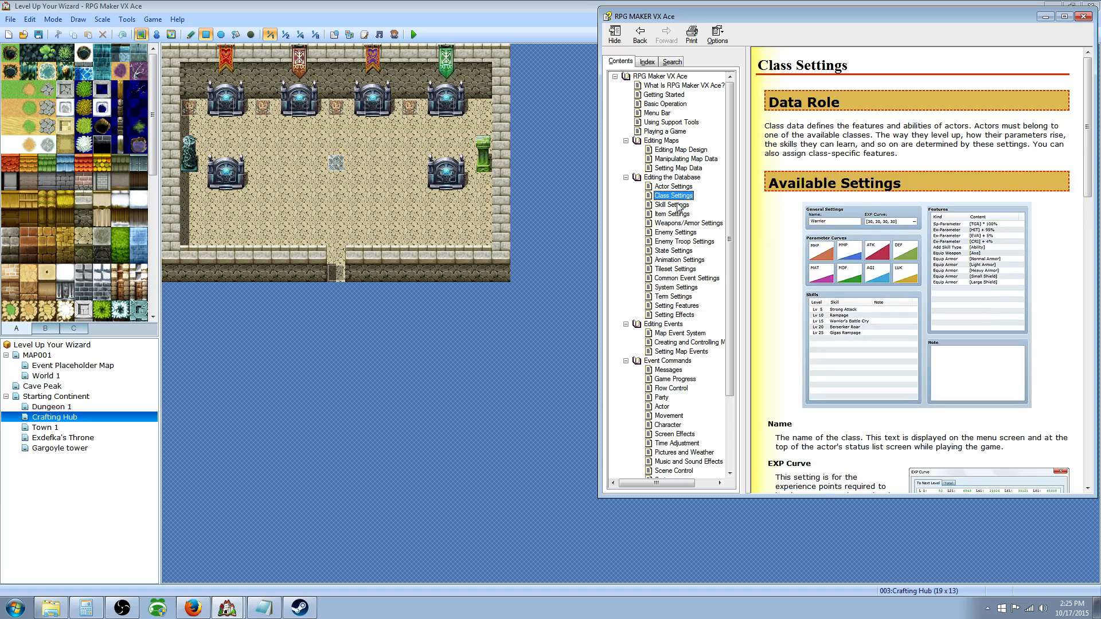
left_click(686, 215)
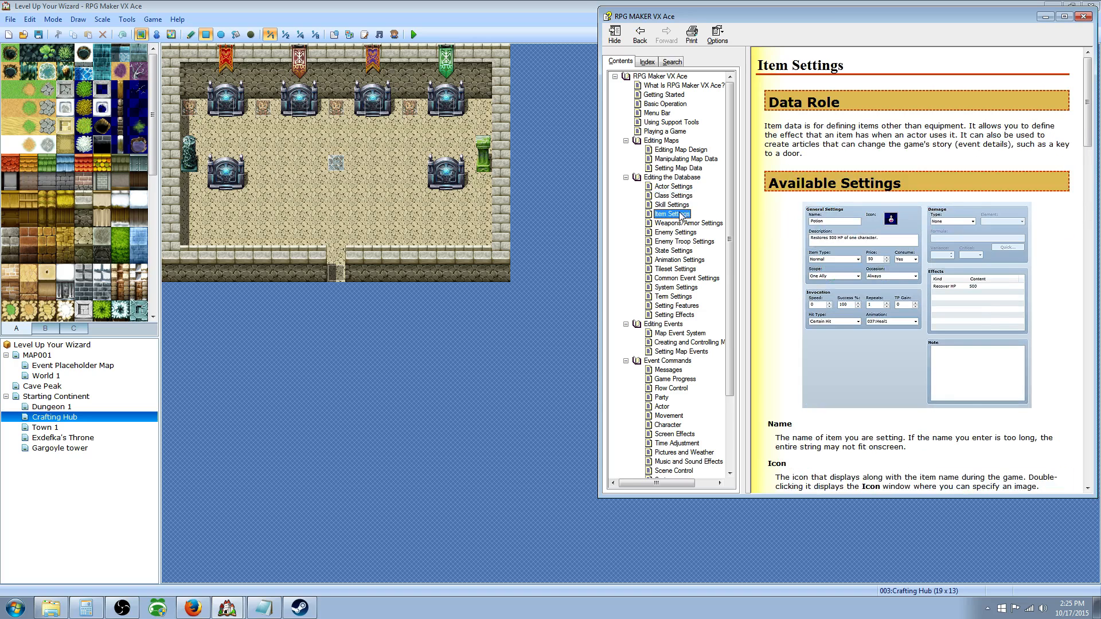
mouse_move(728, 176)
left_mouse_down()
mouse_move(725, 203)
mouse_move(722, 172)
left_mouse_up()
mouse_move(731, 193)
left_mouse_down()
mouse_move(730, 258)
mouse_move(733, 191)
left_mouse_up()
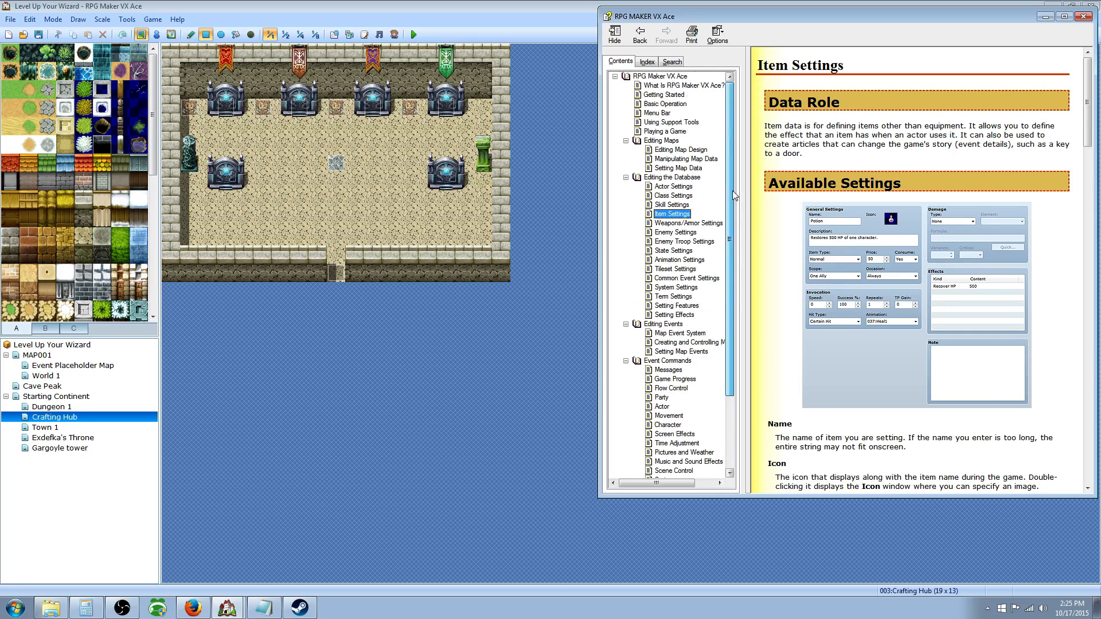
View the help topics on enemy settings, skill settings, screen effects and map commands, and close the help window
left_click(685, 233)
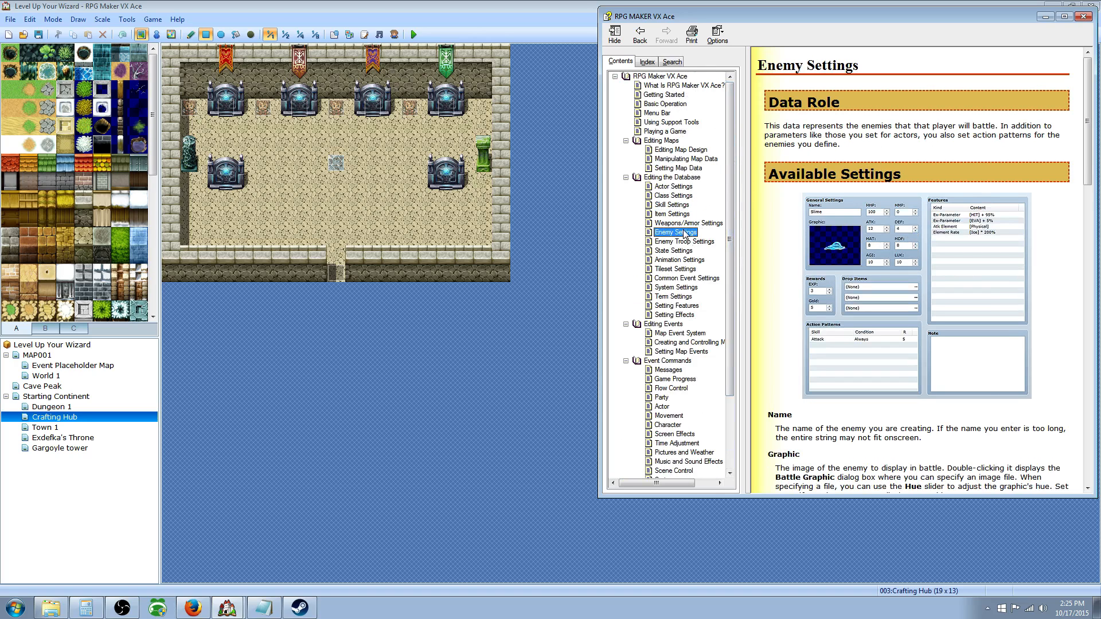
left_click(661, 206)
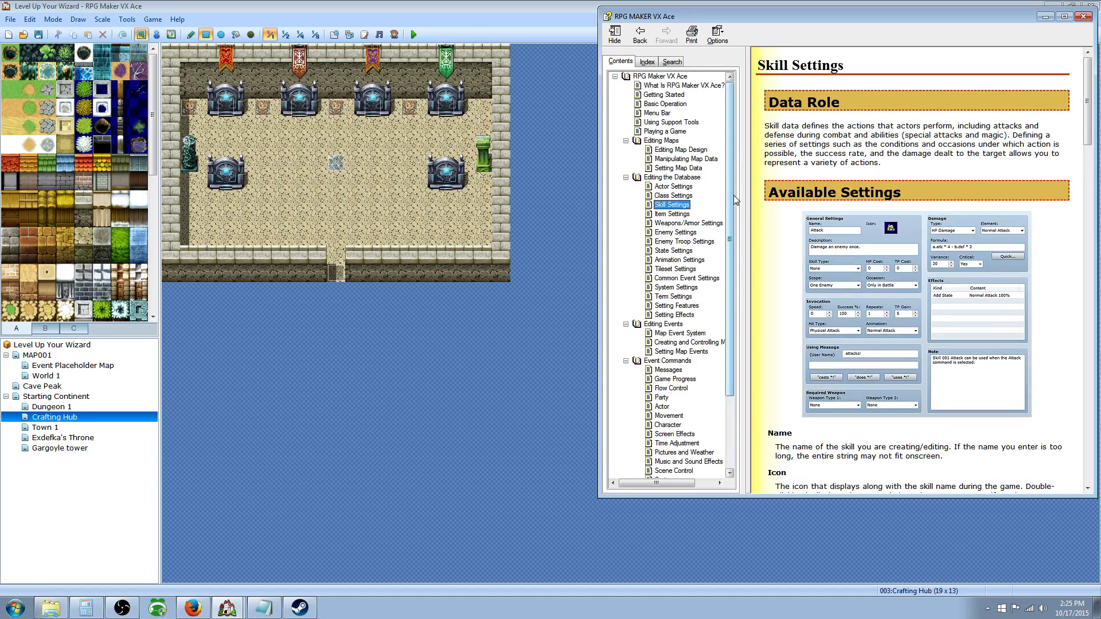
scroll(689, 287, "down", 4)
left_click(674, 343)
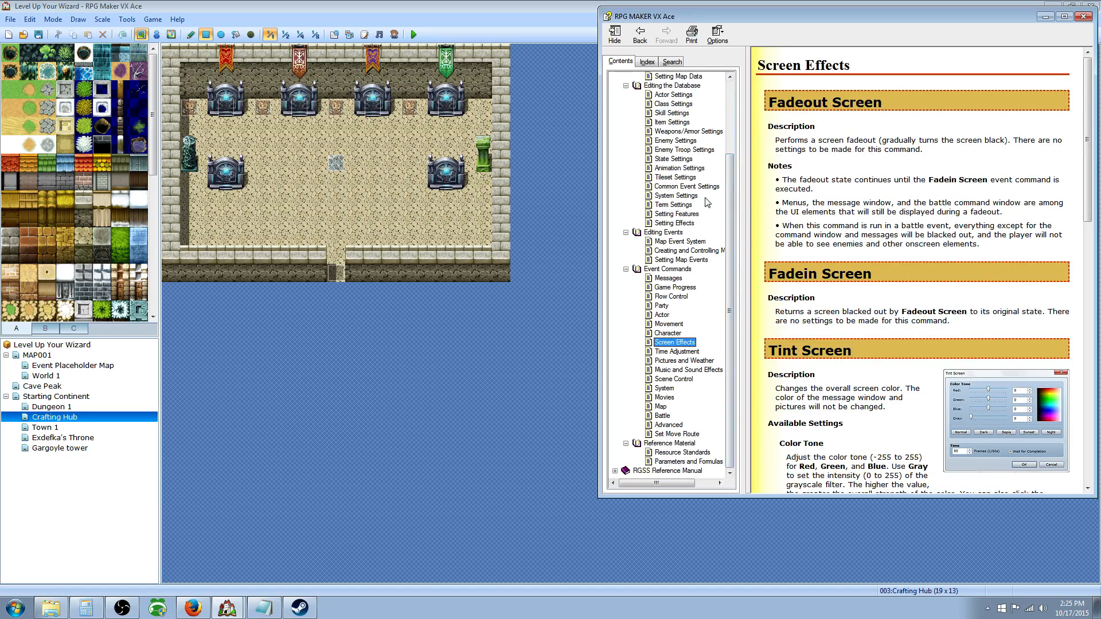
left_click(686, 407)
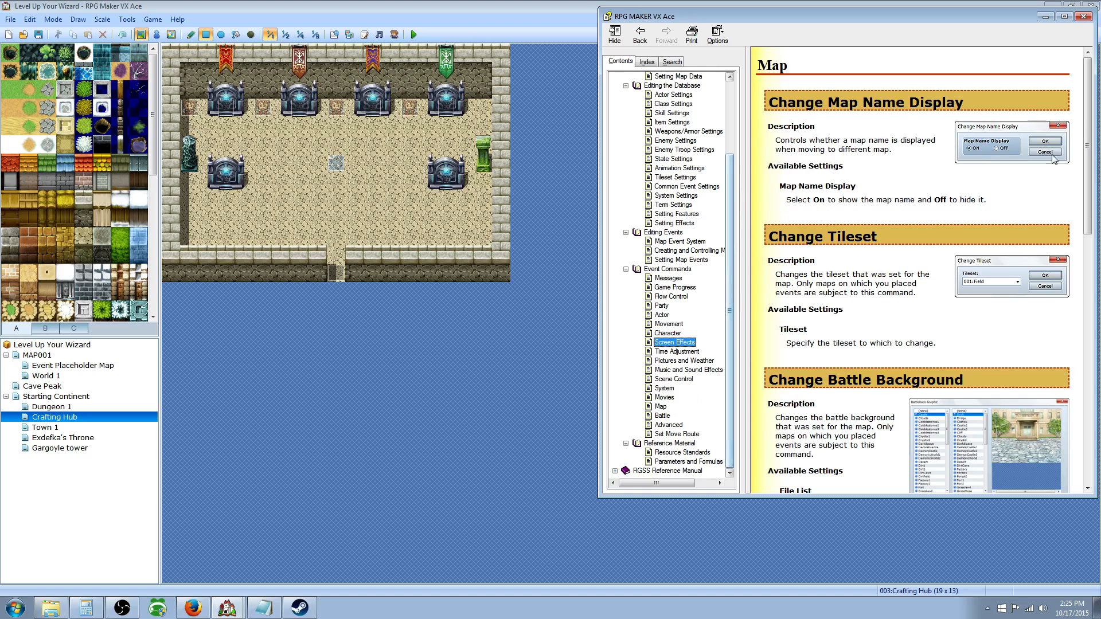
left_click(1084, 16)
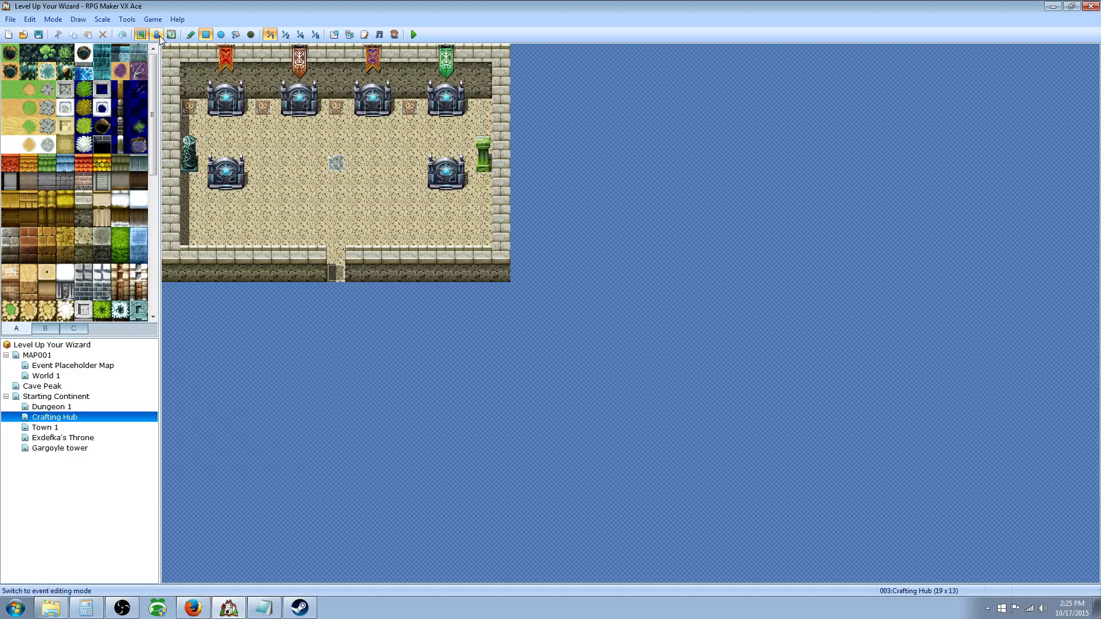
Try painting rectangles of grey stone floor tiles in the Crafting Hub room, undoing each one
left_click(102, 237)
left_click_drag(281, 181, 383, 256)
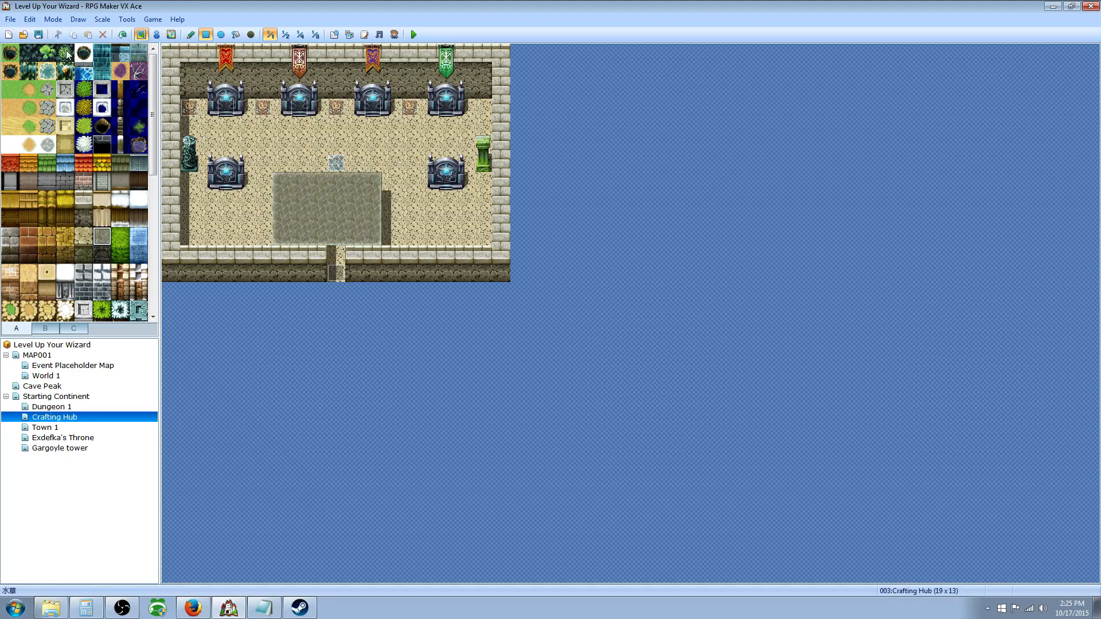
left_click(122, 35)
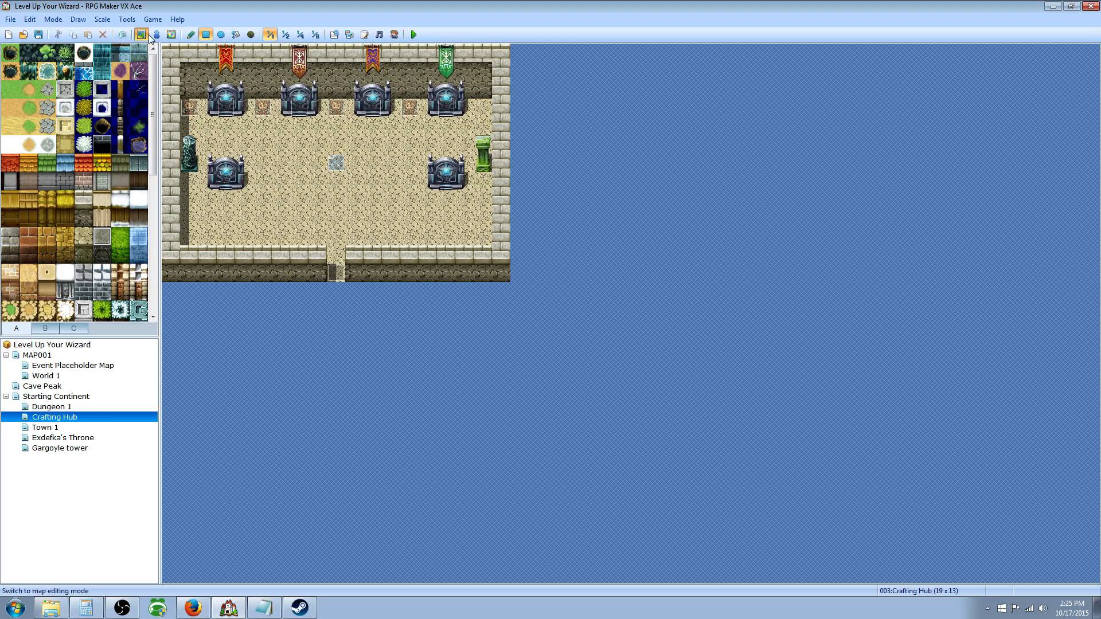
mouse_move(263, 109)
left_mouse_down()
mouse_move(263, 123)
mouse_move(502, 182)
left_mouse_up()
left_click(122, 35)
Compare the event, region and map editing modes on the Crafting Hub map, ending in map editing mode
left_click(157, 35)
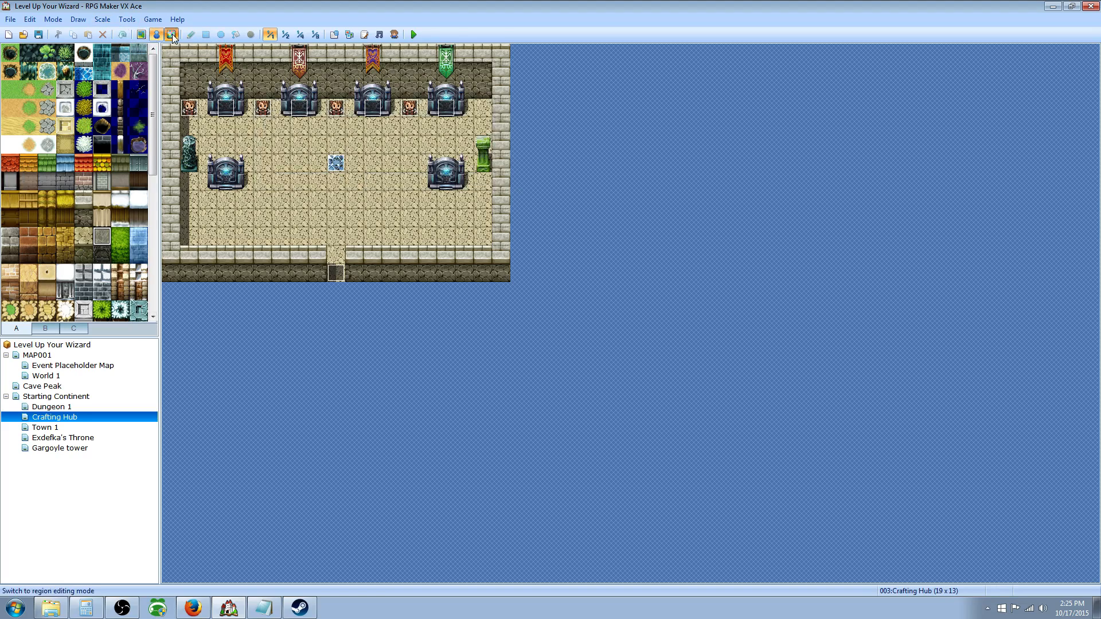
left_click(171, 34)
left_click(141, 35)
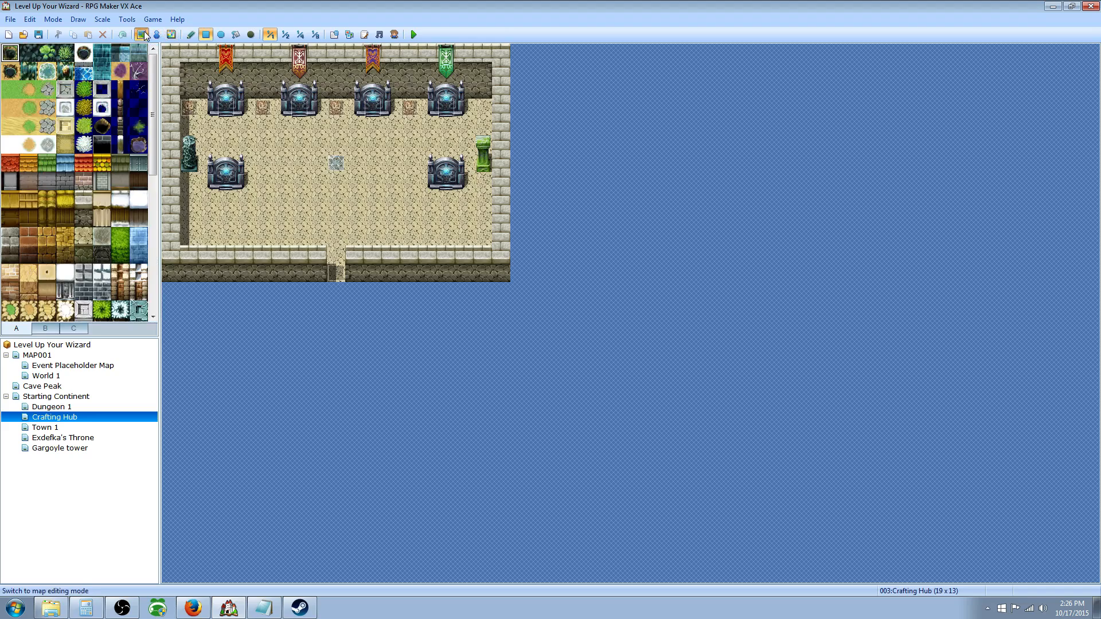
left_click(156, 34)
left_click(141, 35)
left_click(102, 19)
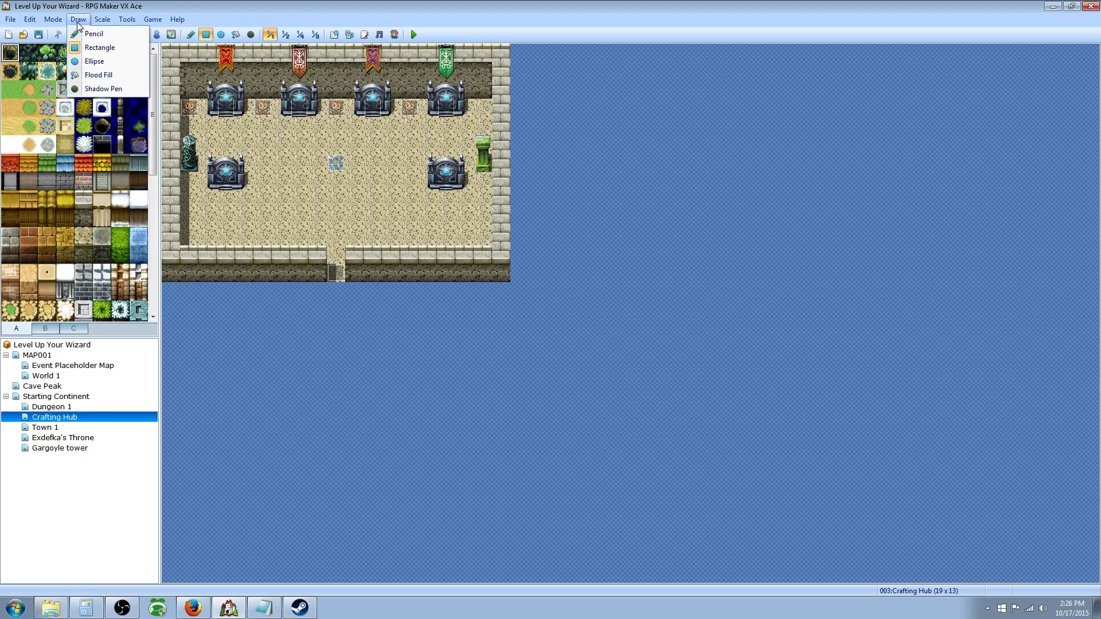
mouse_move(53, 19)
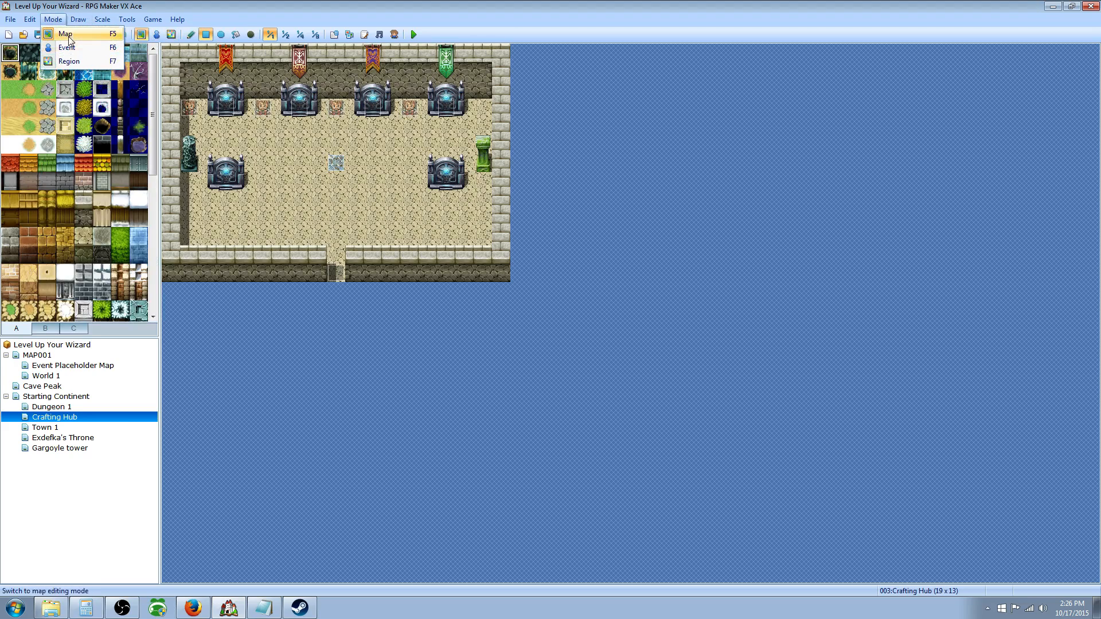
left_click(195, 7)
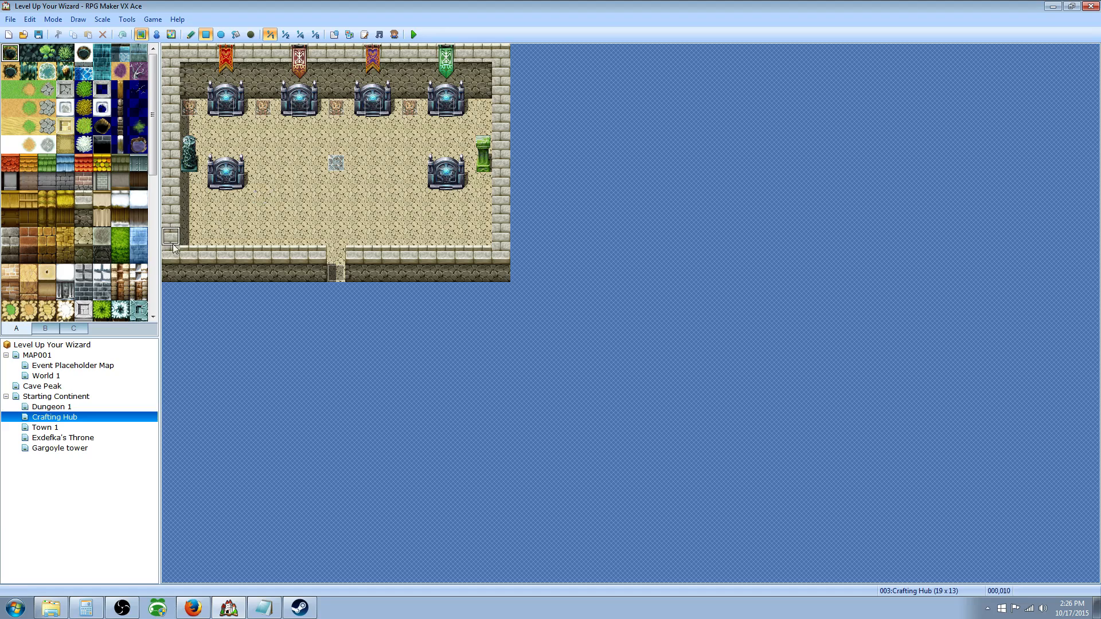
Paint a 3 by 4 tile rectangle of sand on the Crafting Hub floor, and undo it
left_click(11, 108)
left_click_drag(281, 182, 318, 237)
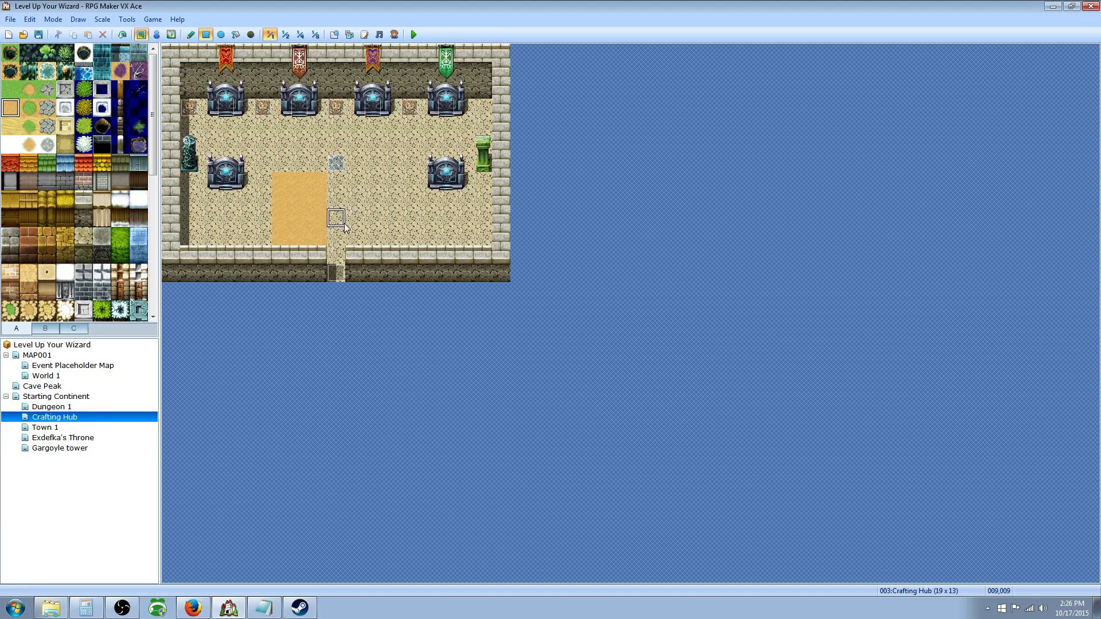
key("ctrl+z")
key("ctrl+z")
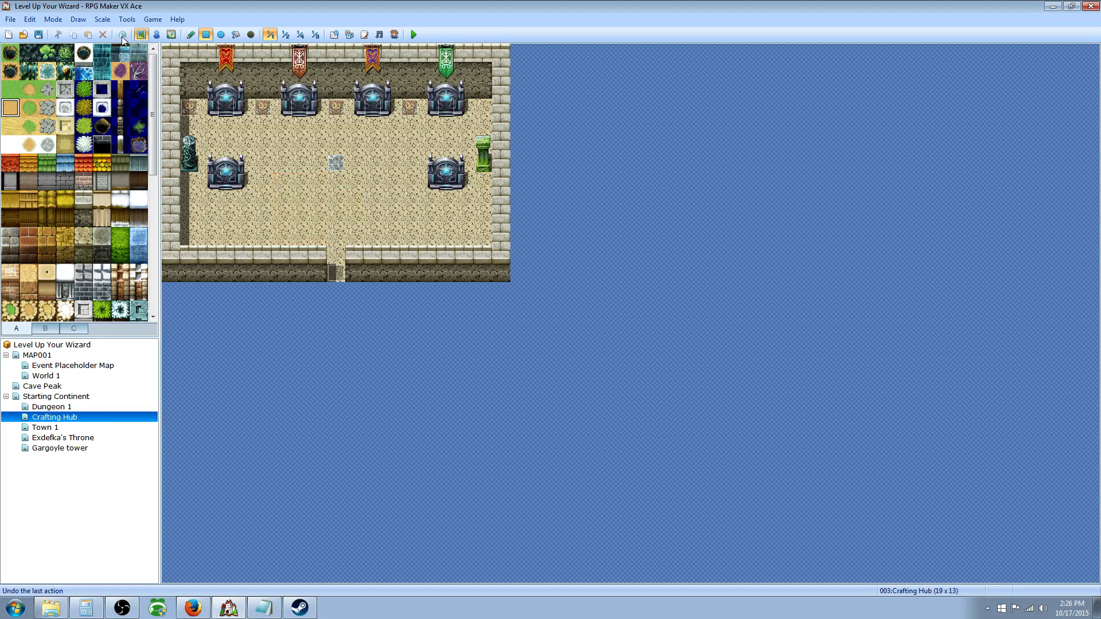
Switch to event editing mode and examine the lower part of tile set A
left_click(156, 35)
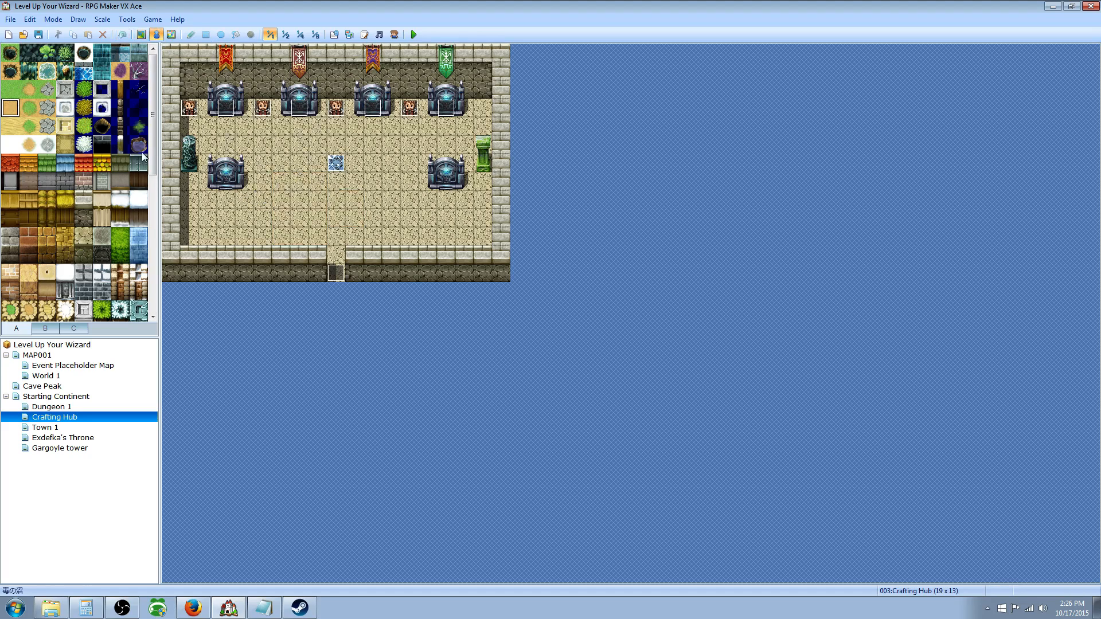
scroll(112, 184, "down", 5)
left_click(107, 186)
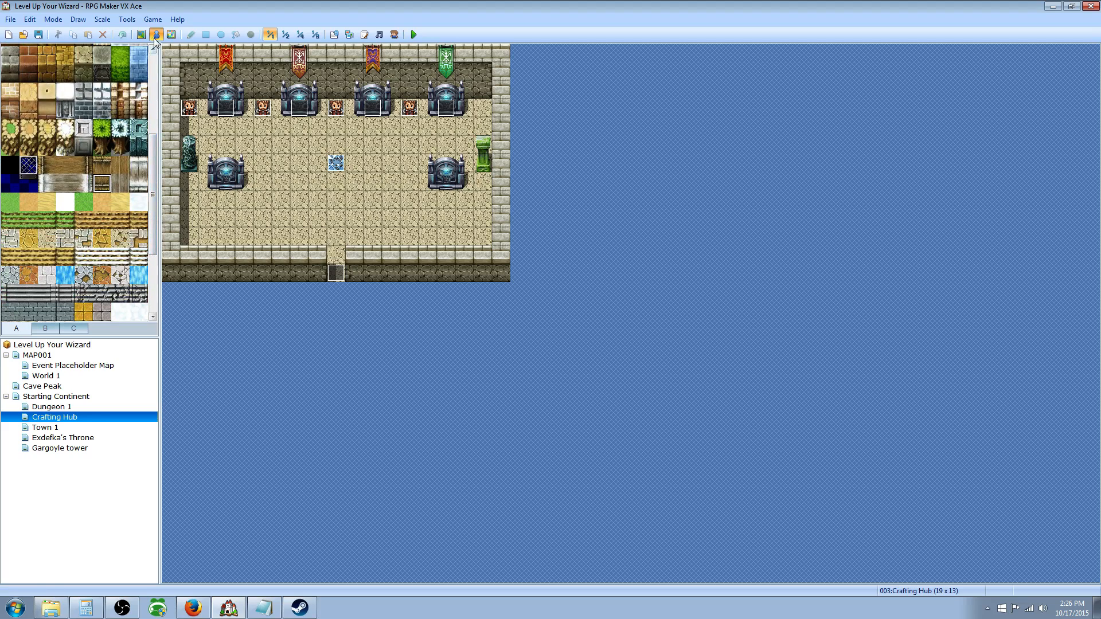
left_click(138, 166)
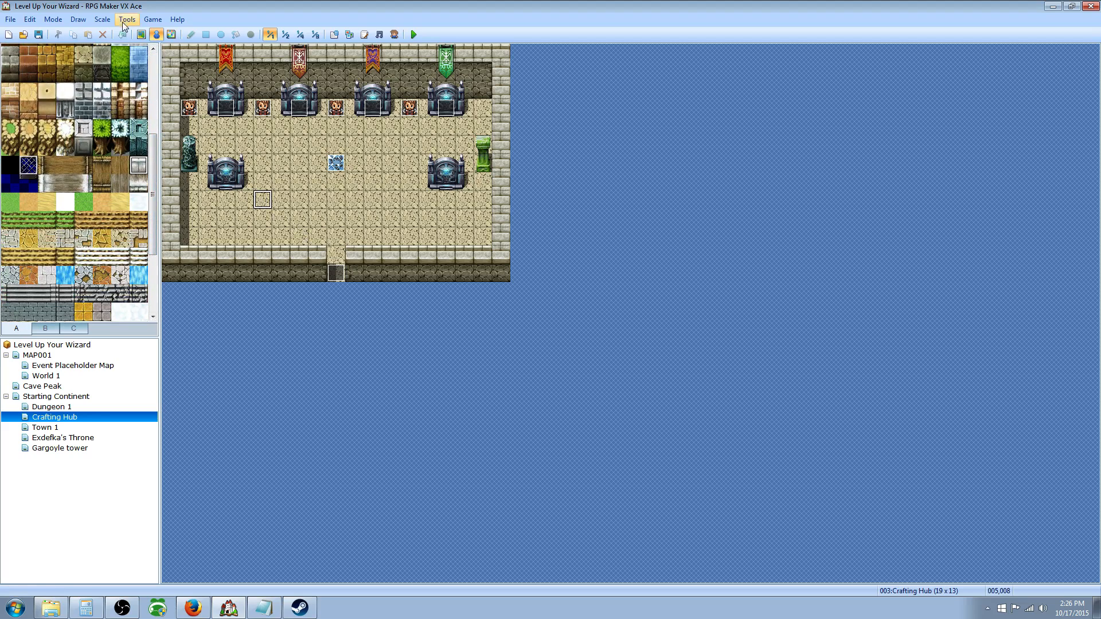
Return to map editing mode and show tile set B
left_click(142, 34)
left_click(51, 328)
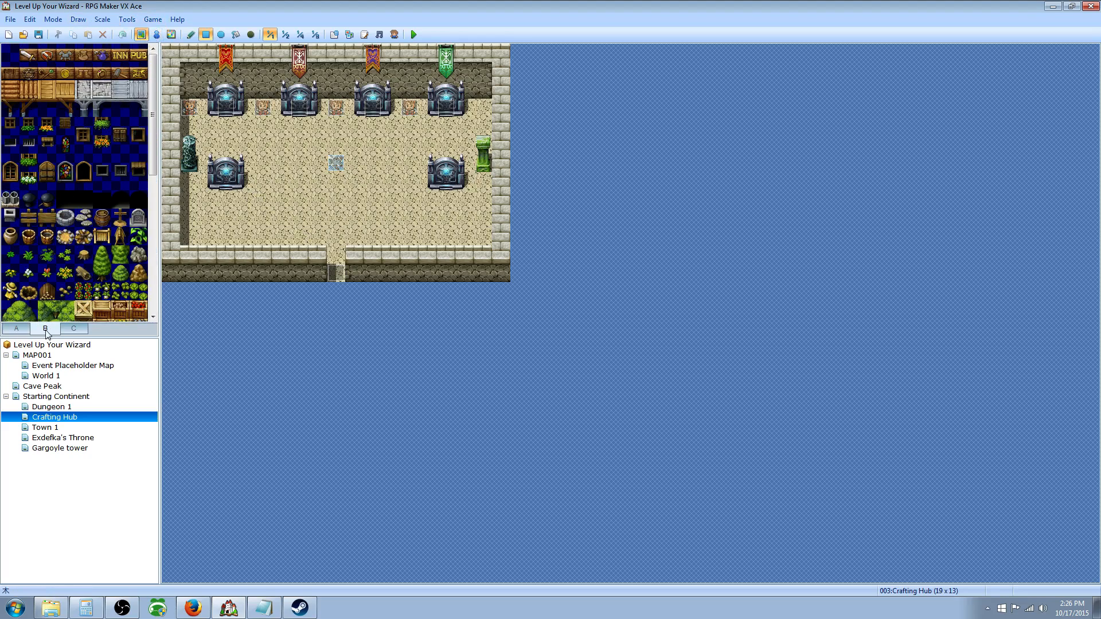
Compare the tiles available in tile sets A, B and C
left_click(21, 330)
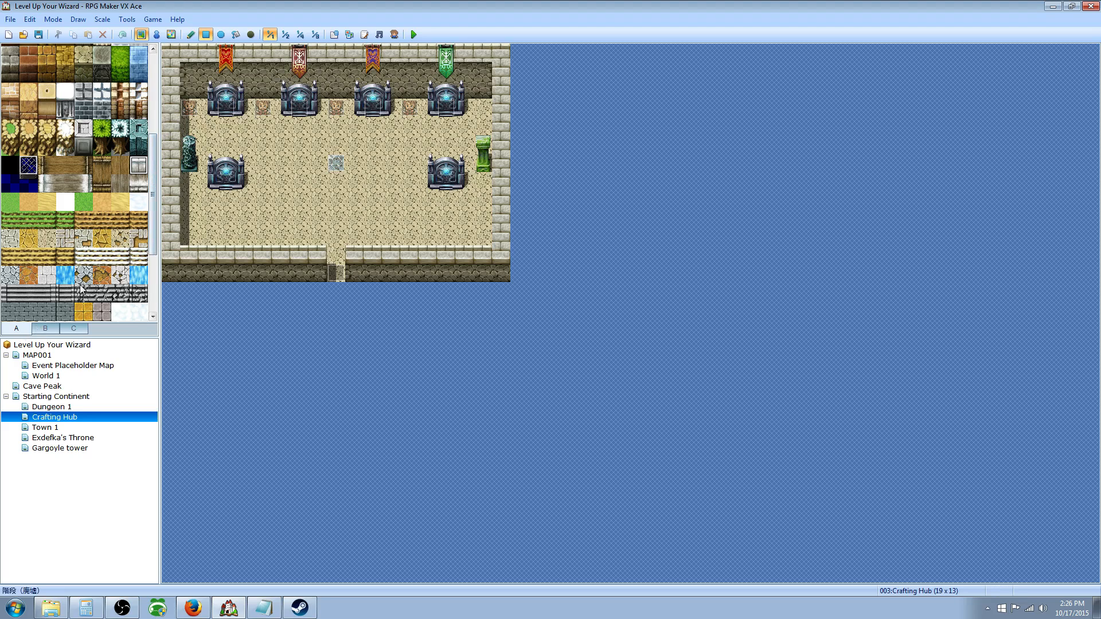
left_click(45, 332)
left_click(72, 329)
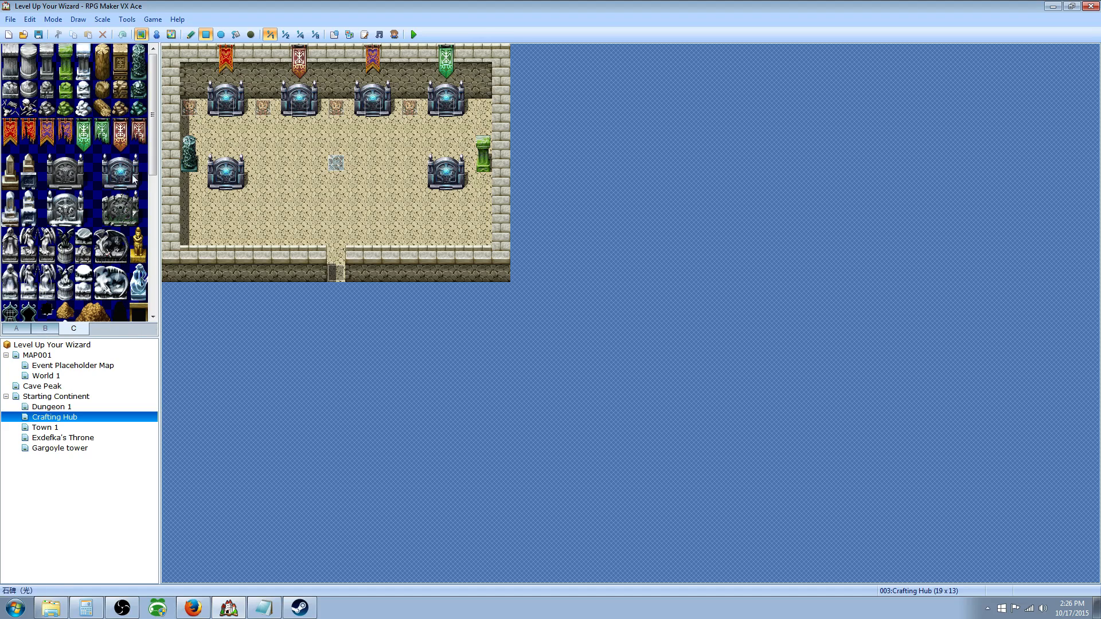
Try placing a stone block from tile set A on the floor with a tall tree from tile set B over it, and undo the tiles
left_click(17, 329)
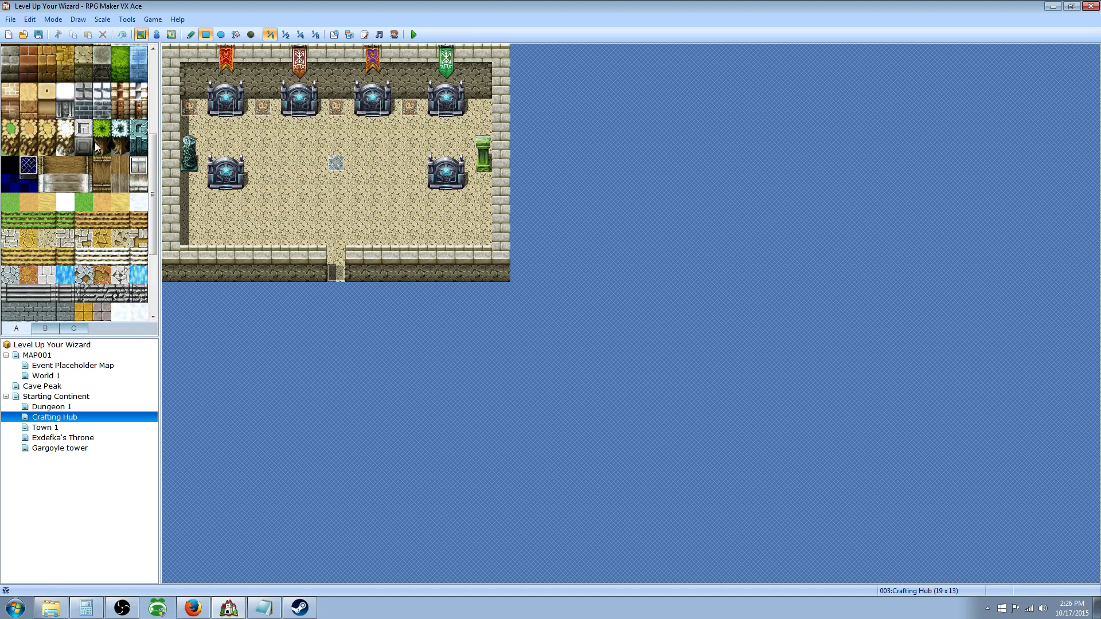
left_click_drag(83, 129, 84, 147)
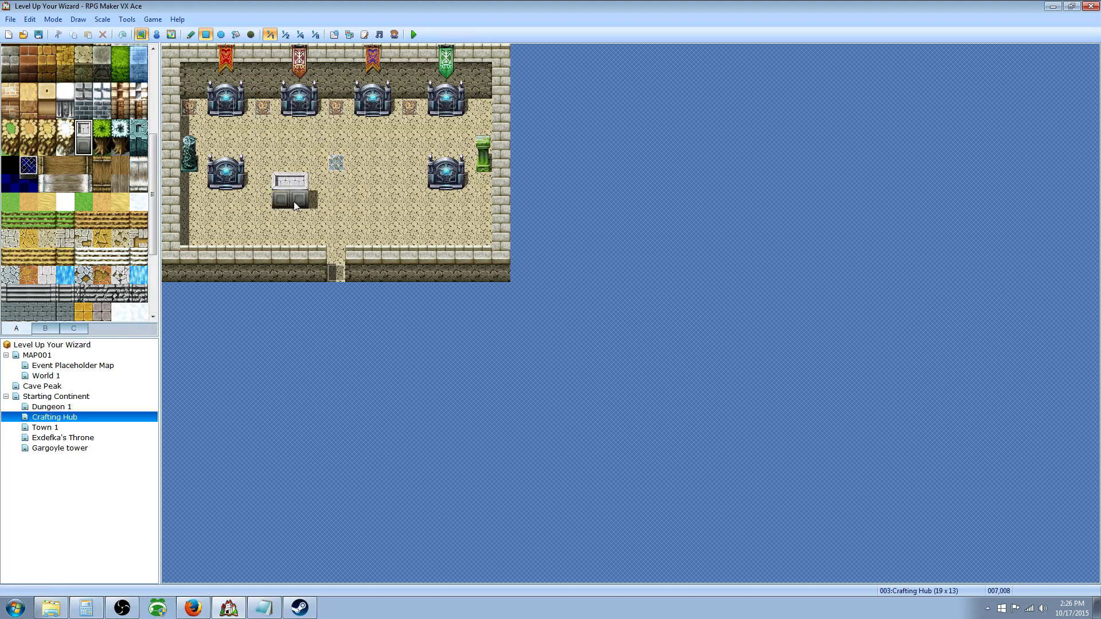
left_click(46, 329)
left_click(47, 164)
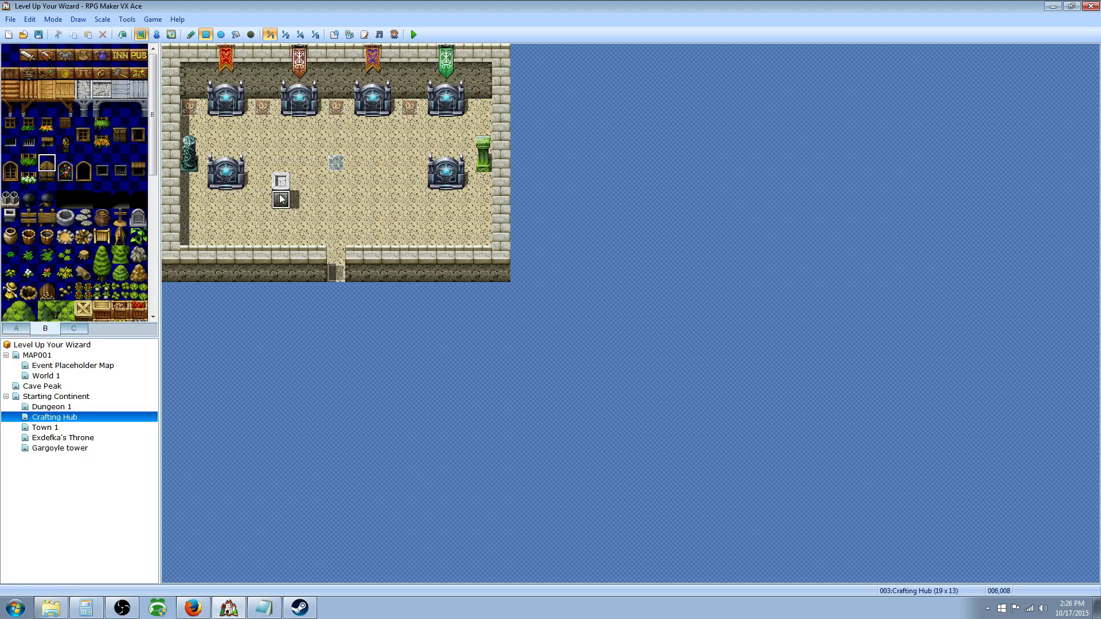
left_click(281, 200)
left_click(281, 221)
left_click_drag(102, 252, 102, 272)
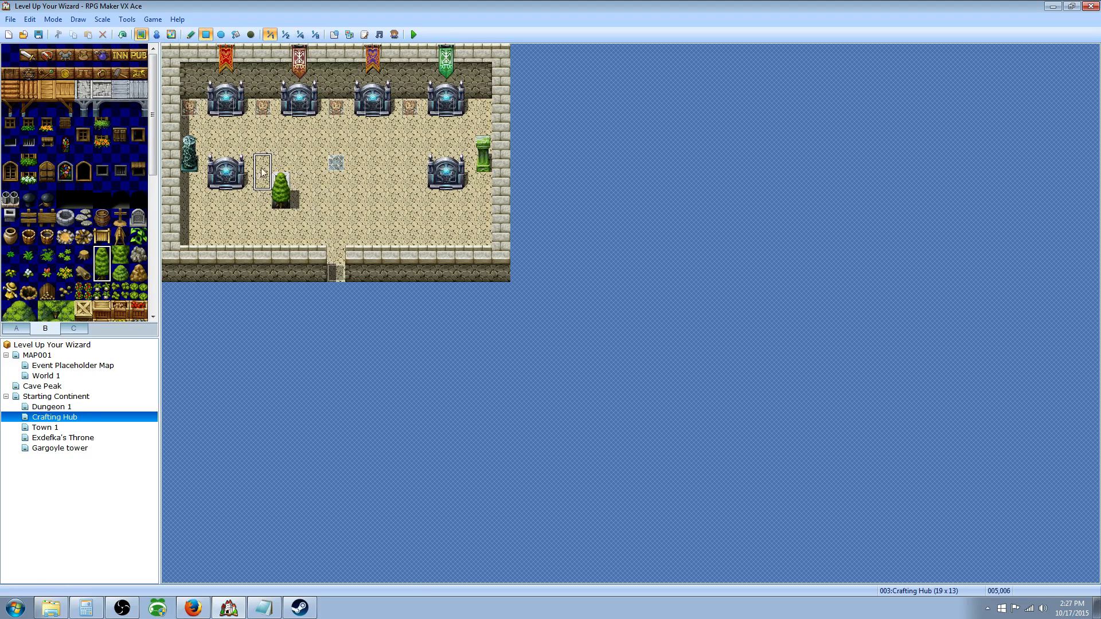
left_click(122, 35)
left_click(122, 35)
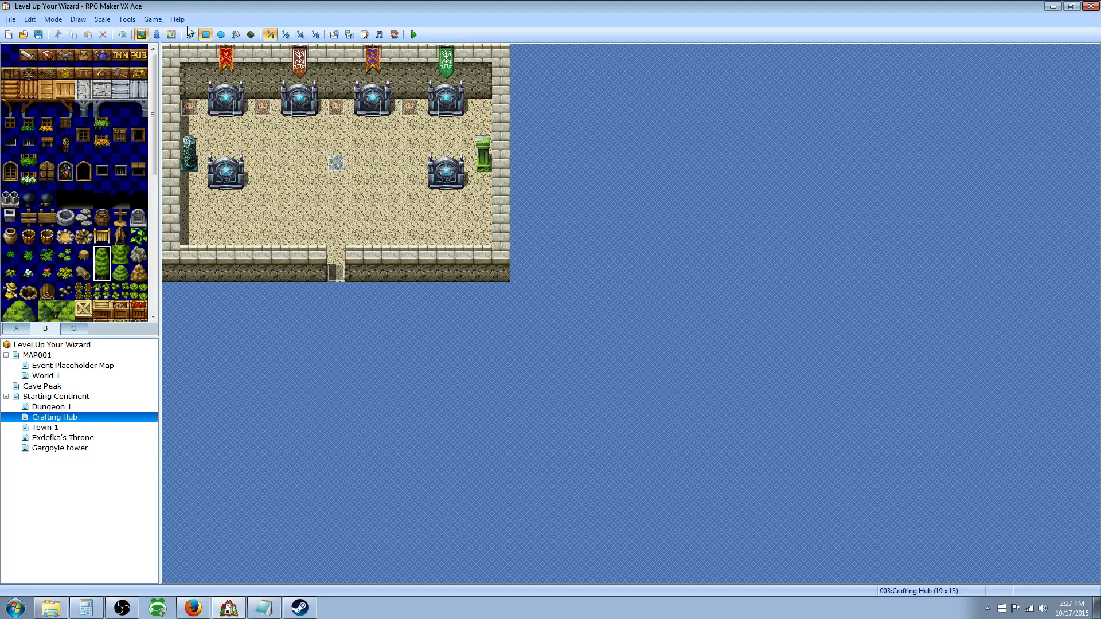
Switch to event editing mode and create an event on the back wall at tile 009,002 showing the text "This is a window"
left_click(156, 34)
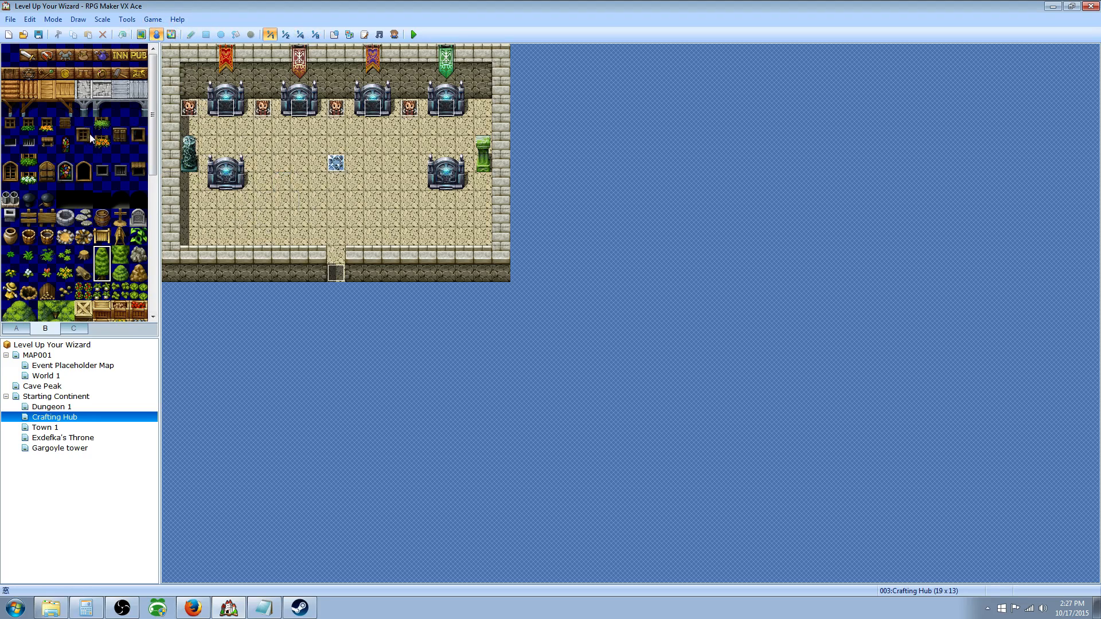
left_click_drag(84, 125, 86, 142)
right_click(333, 92)
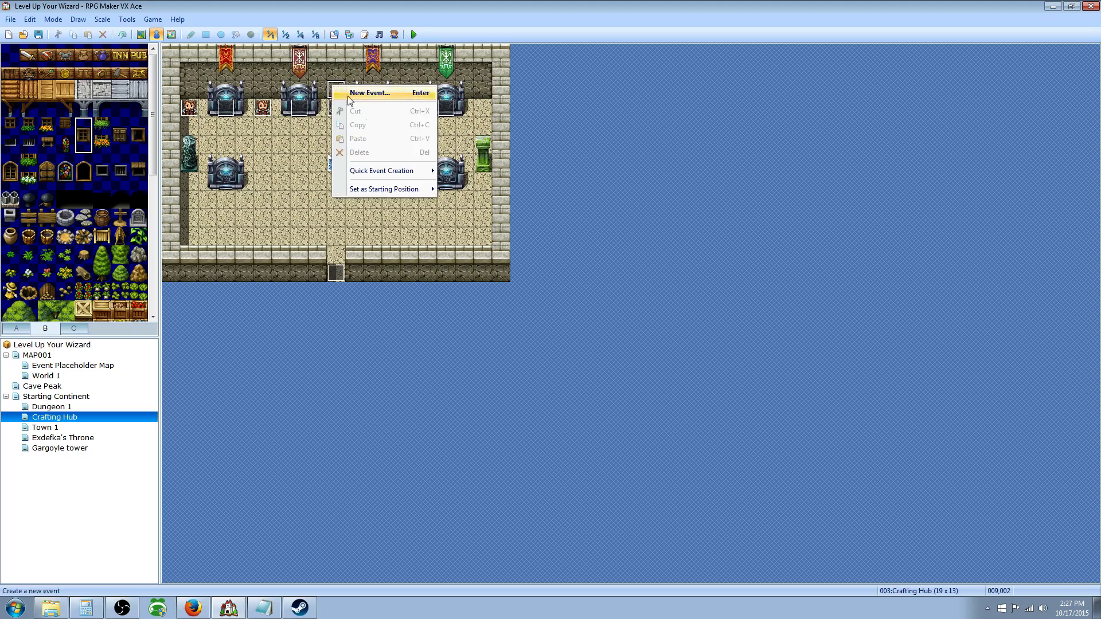
left_click(351, 93)
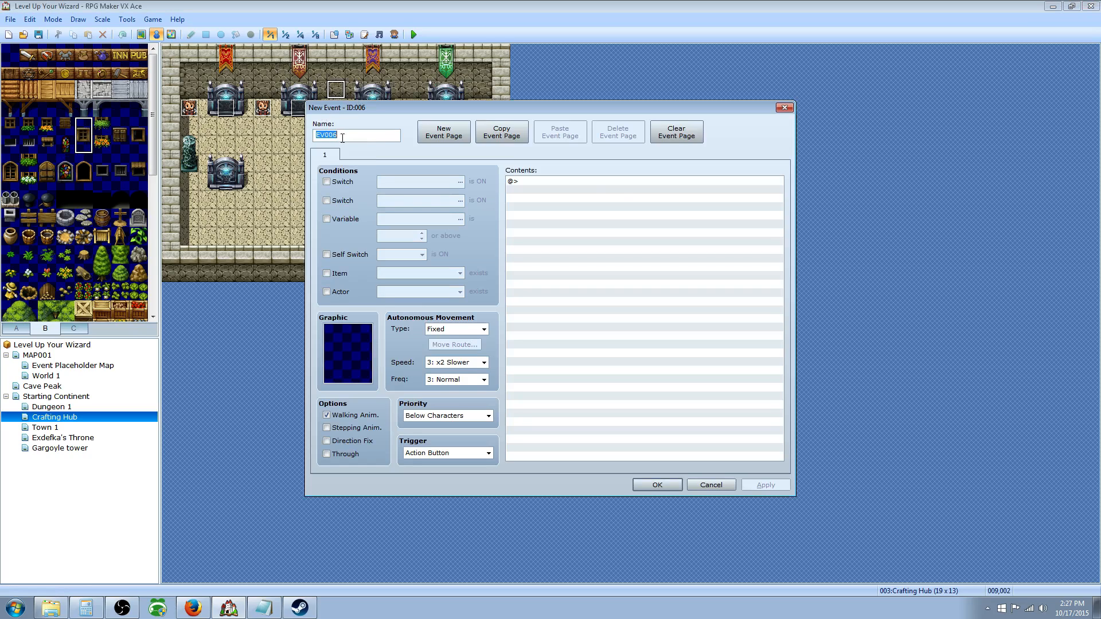
right_click(565, 190)
left_click(579, 195)
left_click(574, 196)
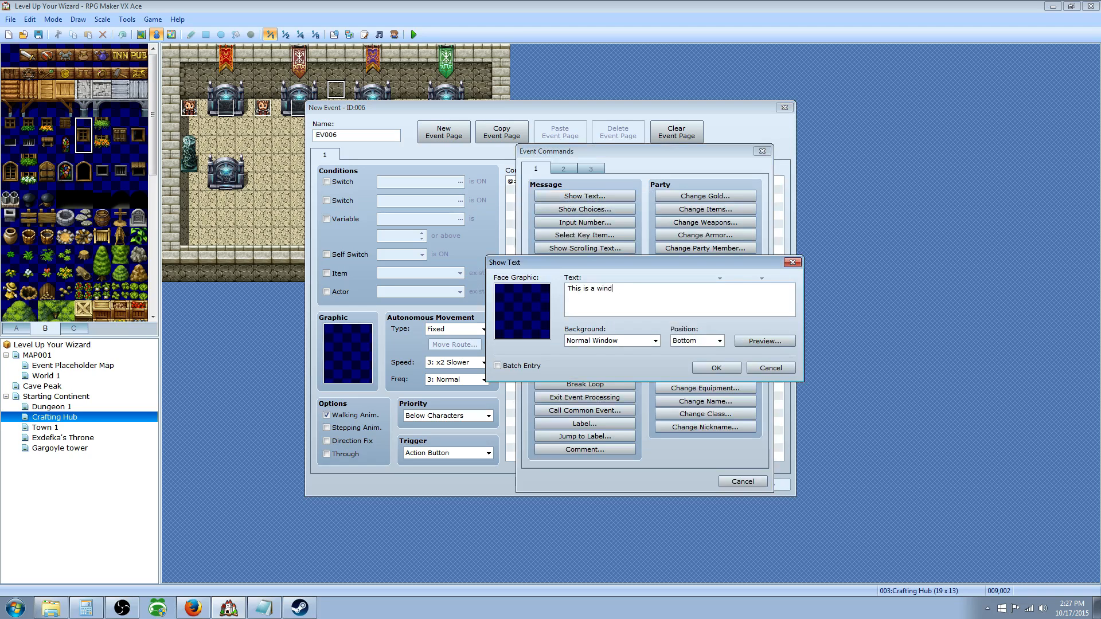
left_click(720, 370)
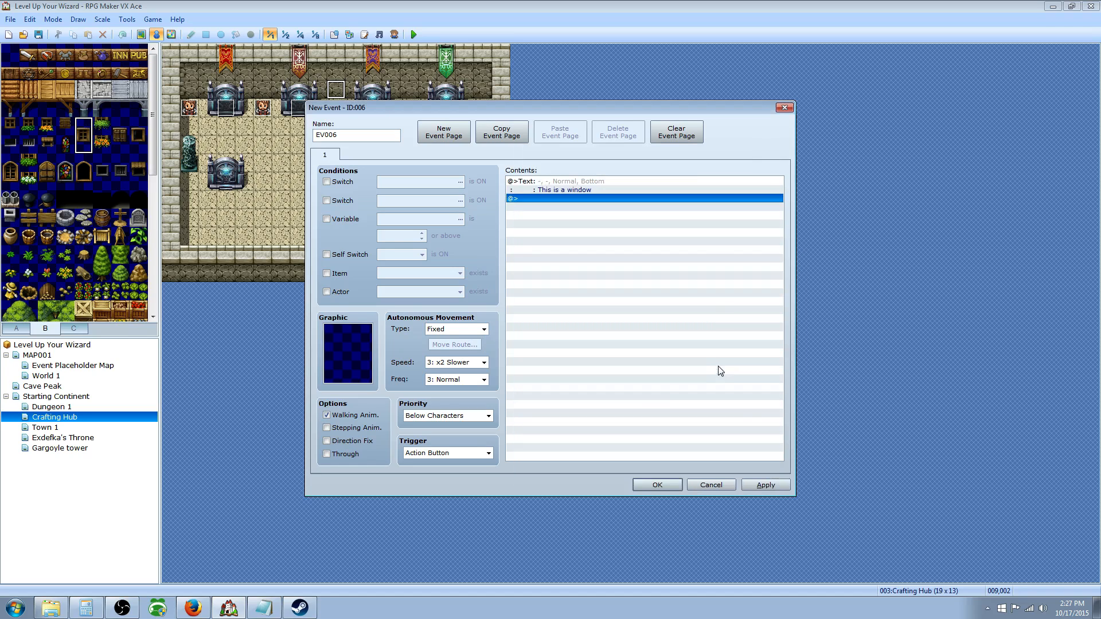
left_click(660, 489)
Set the player's starting position on the Crafting Hub floor at tile 008,007
right_click(332, 118)
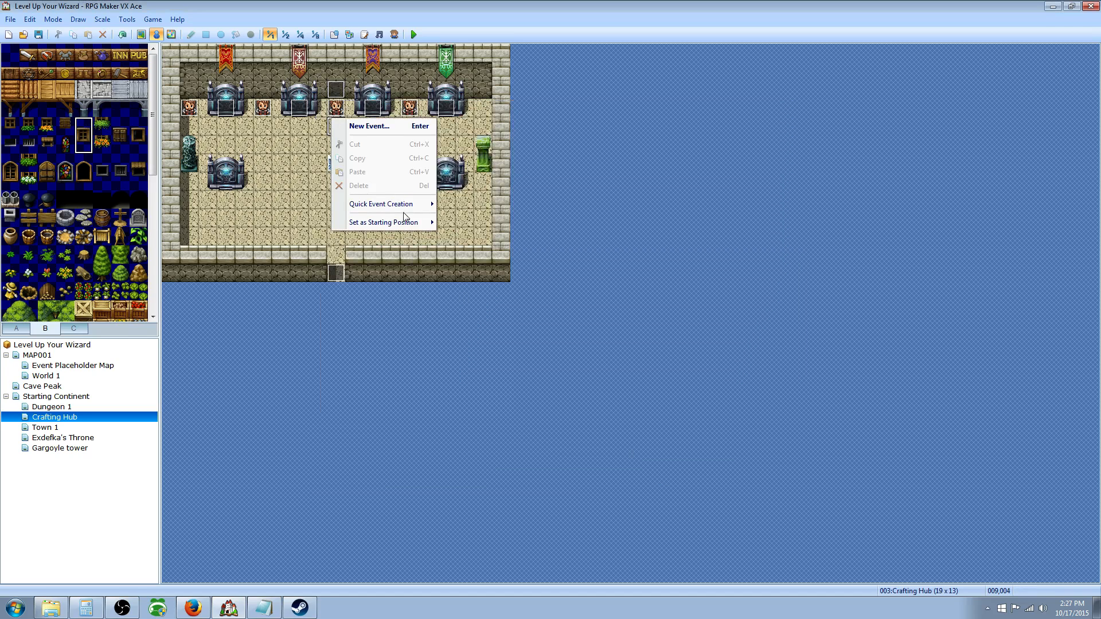
mouse_move(402, 206)
left_click(322, 189)
right_click(322, 188)
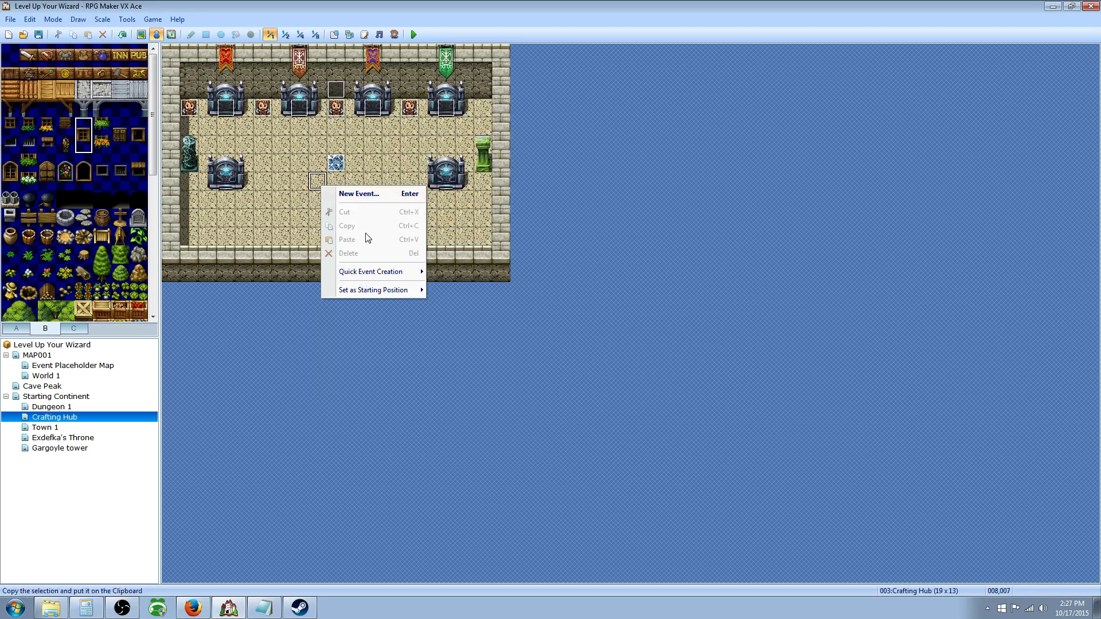
mouse_move(388, 281)
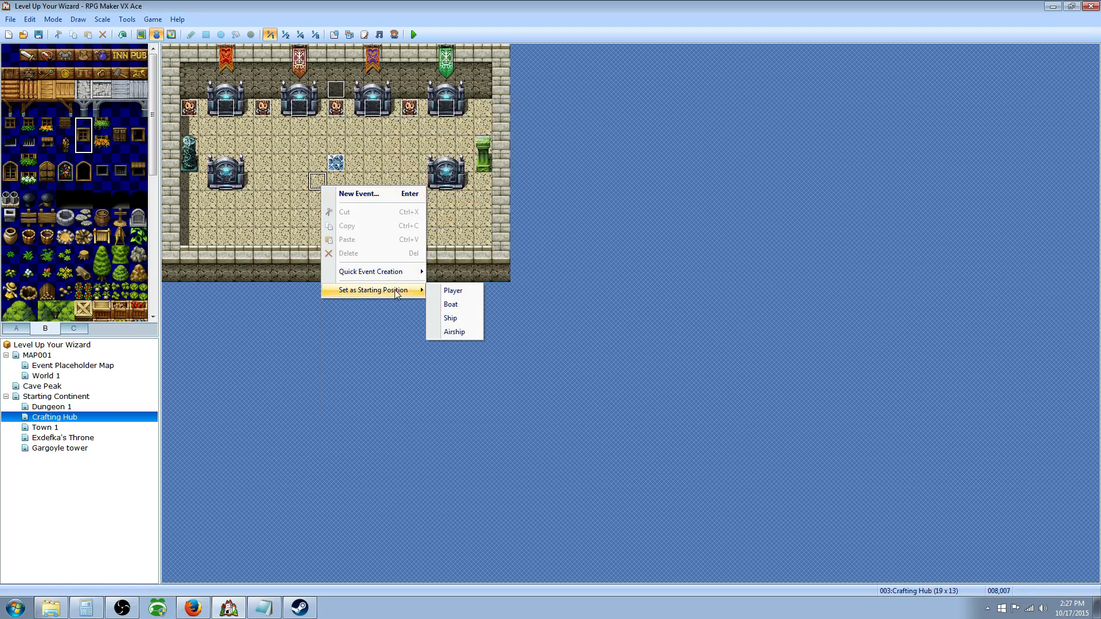
left_click(450, 291)
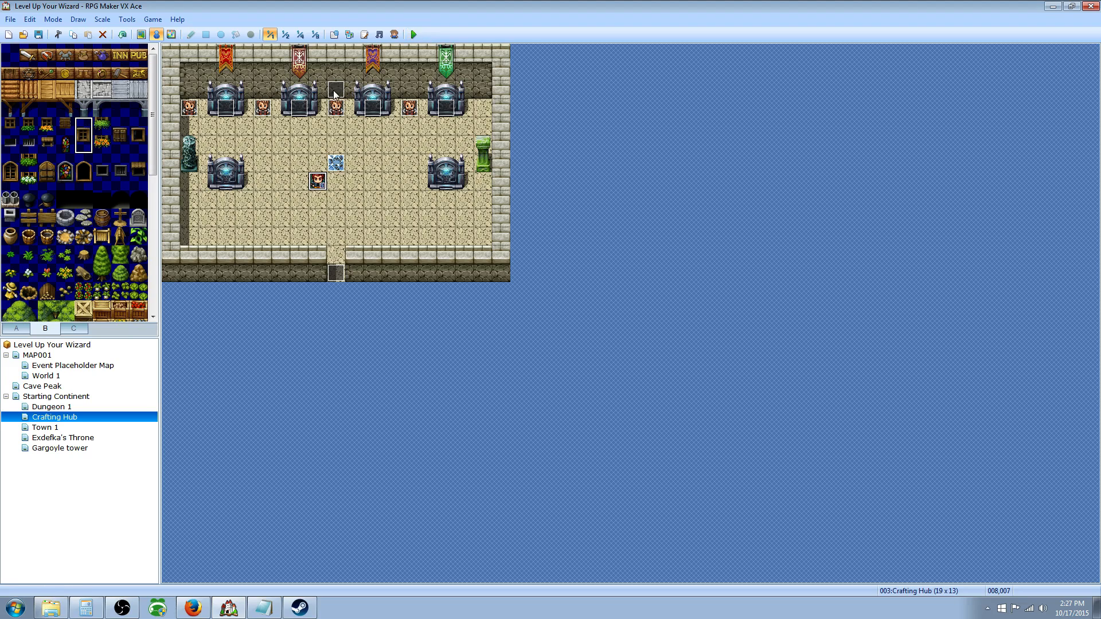
Start a playtest of the game, saving the project changes
left_click(339, 126)
left_click(414, 34)
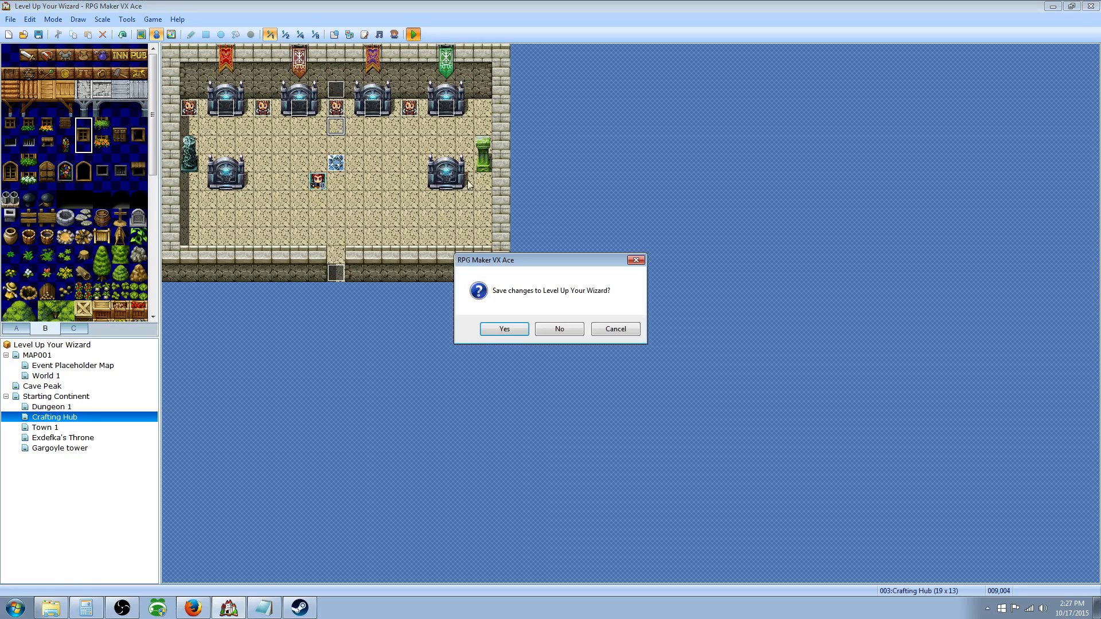
left_click(513, 331)
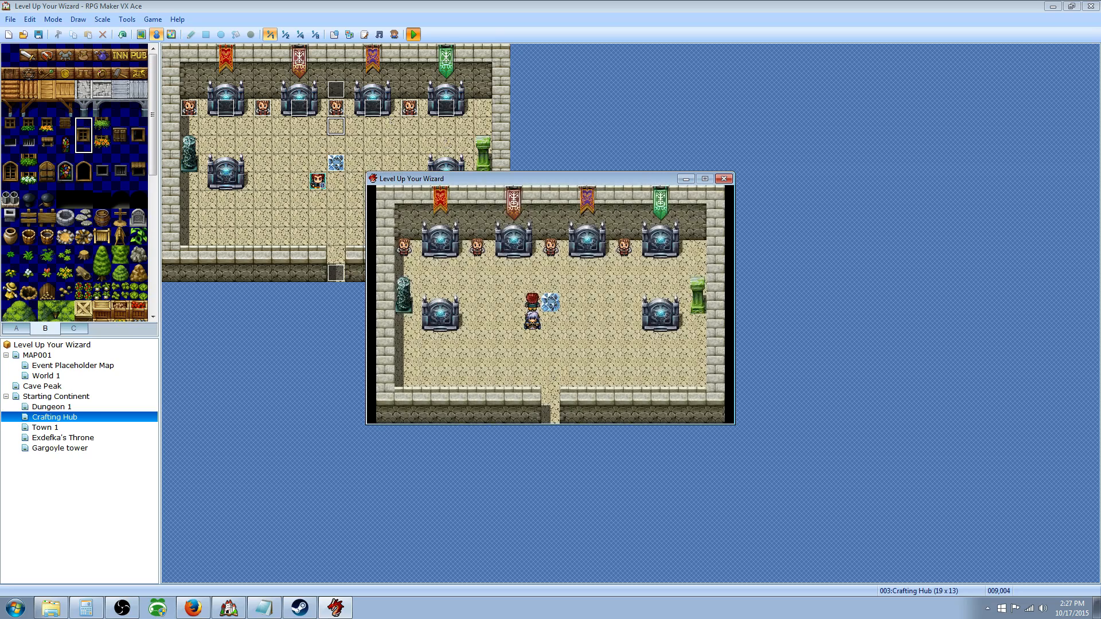
Walk the party up to the middle figure by the back wall and interact with it
key("Up")
key("Up")
key("Right")
key("Up")
key("Return")
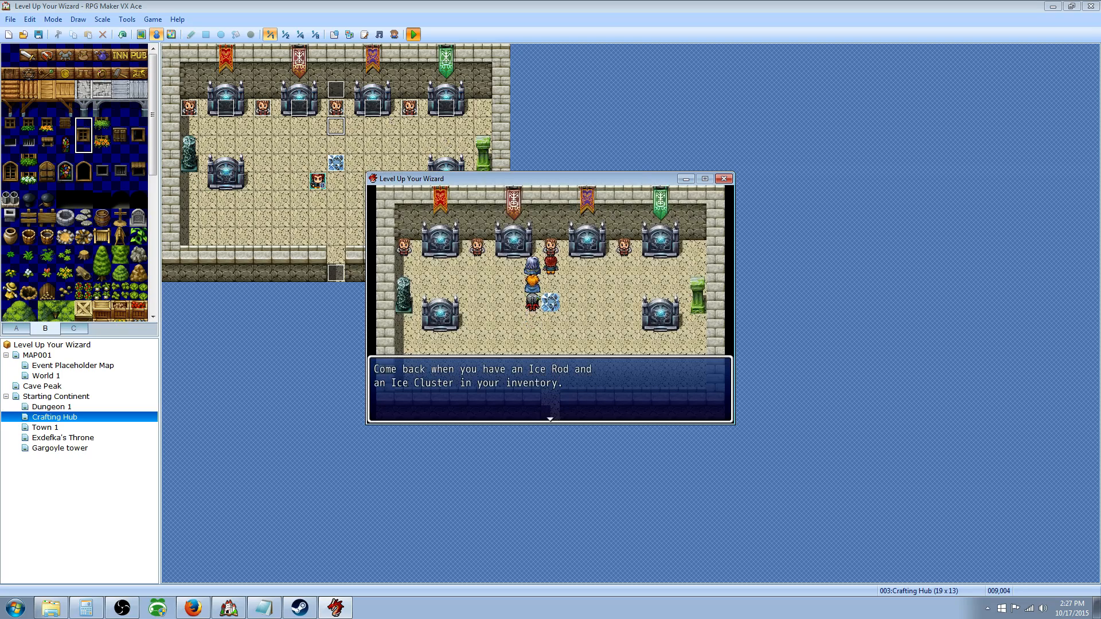
Close the playtest and delete the text event from the back wall
left_click(724, 179)
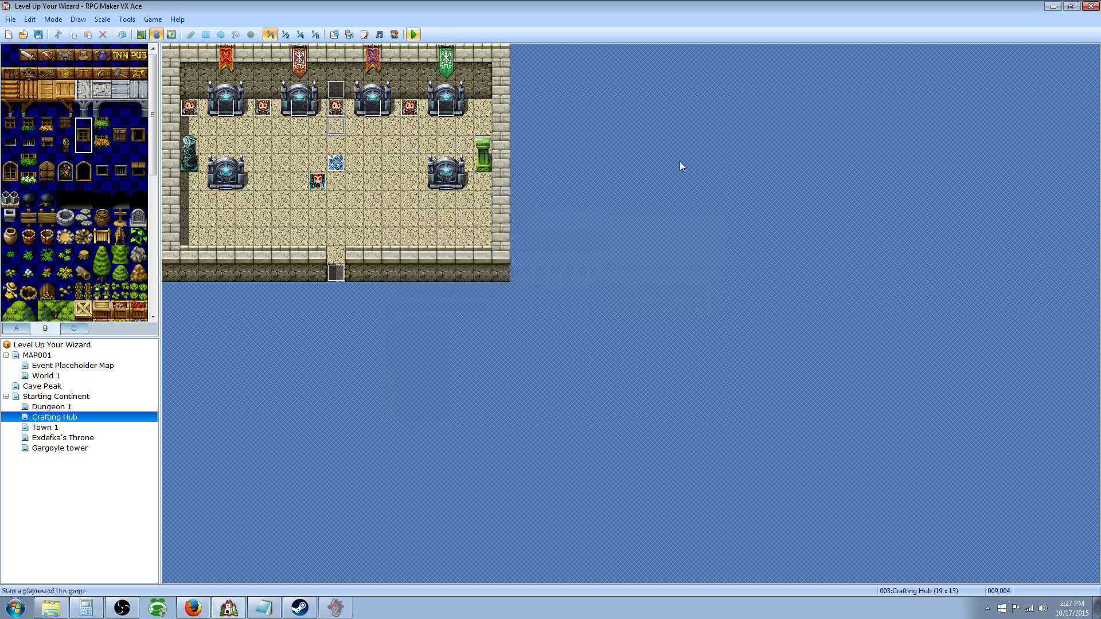
key("Delete")
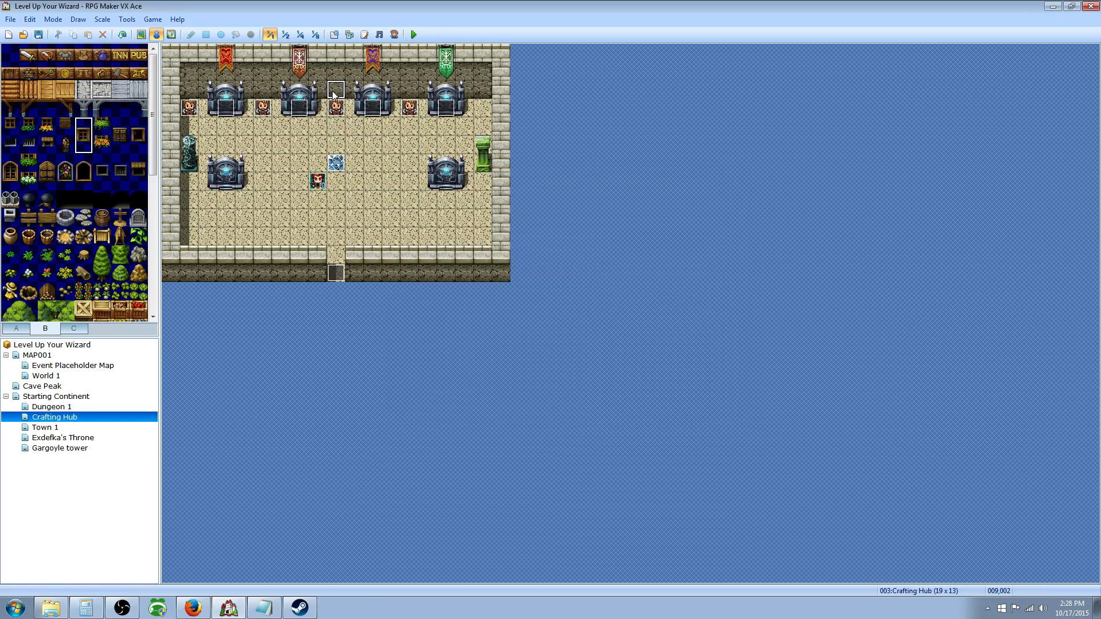
Preview character graphics such as Insane2 and Monster2 for a new event at tile 009,002, and cancel the event
right_click(333, 95)
left_click(355, 95)
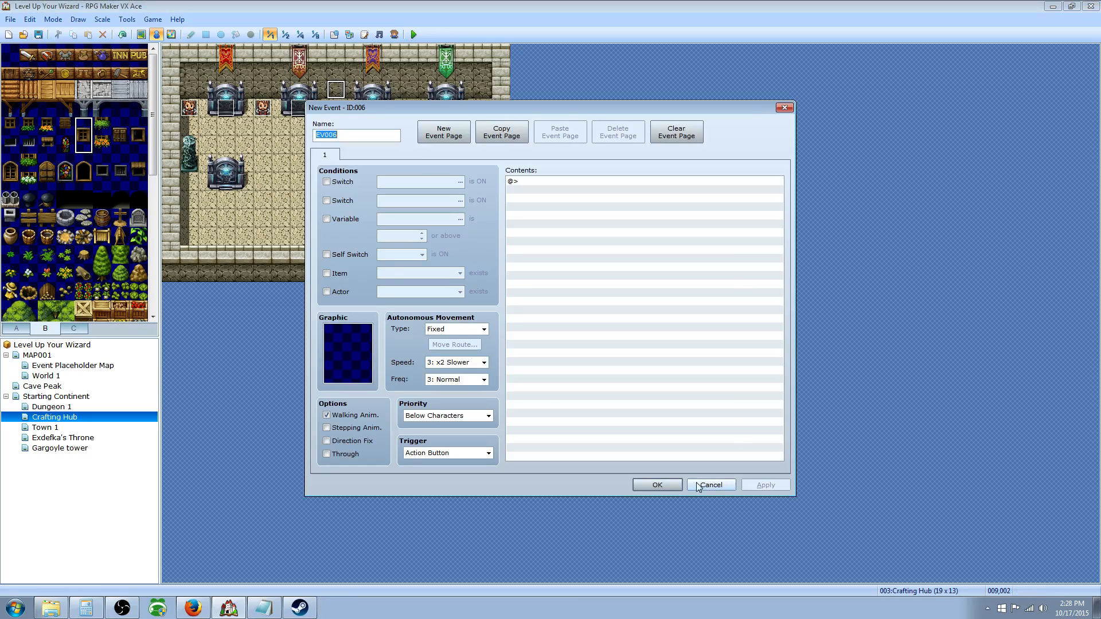
double_click(356, 339)
left_click(430, 242)
left_click(420, 327)
left_click(416, 345)
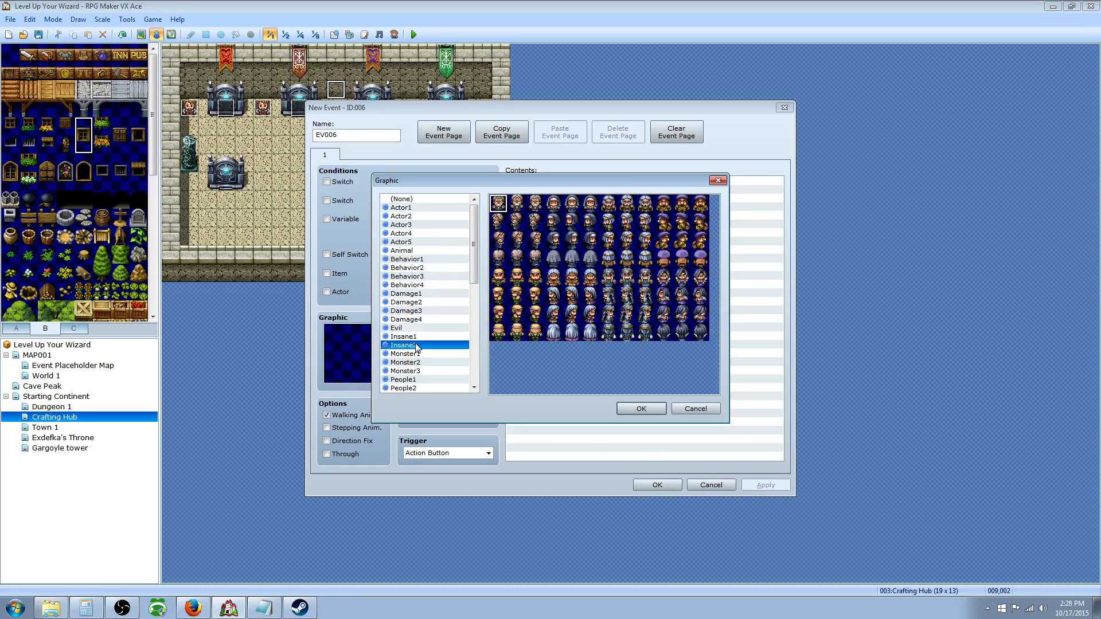
left_click(424, 362)
left_click(697, 411)
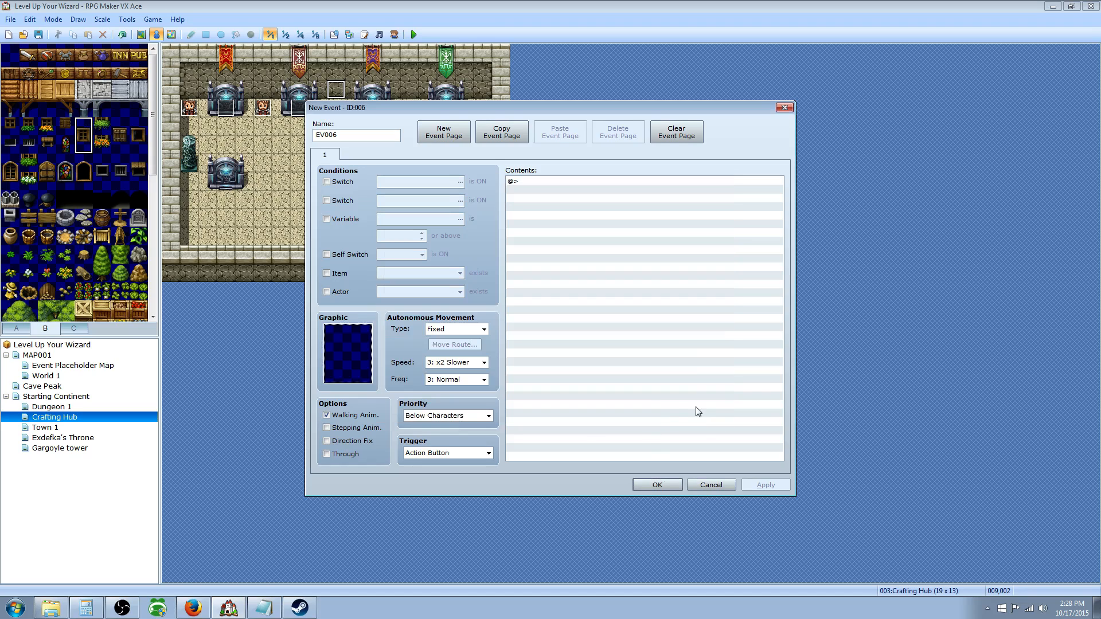
left_click(699, 482)
Select the two-tile window in tile set B, view the blank settings of a new back wall event, and cancel the event
left_click(84, 129)
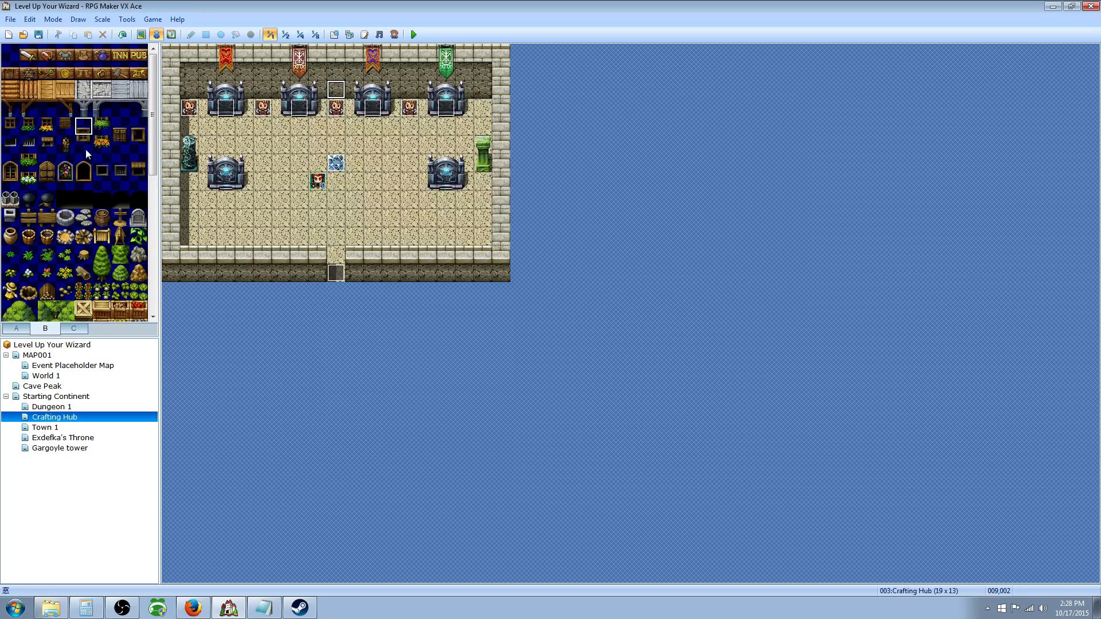
left_click_drag(85, 126, 87, 142)
left_click(86, 142)
right_click(341, 97)
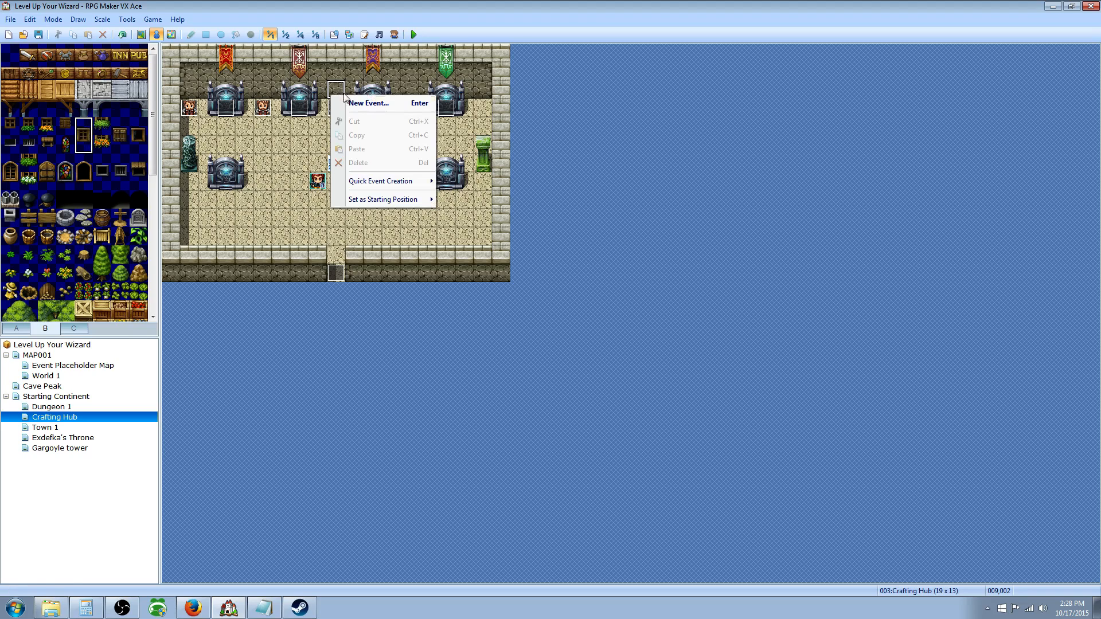
left_click(352, 103)
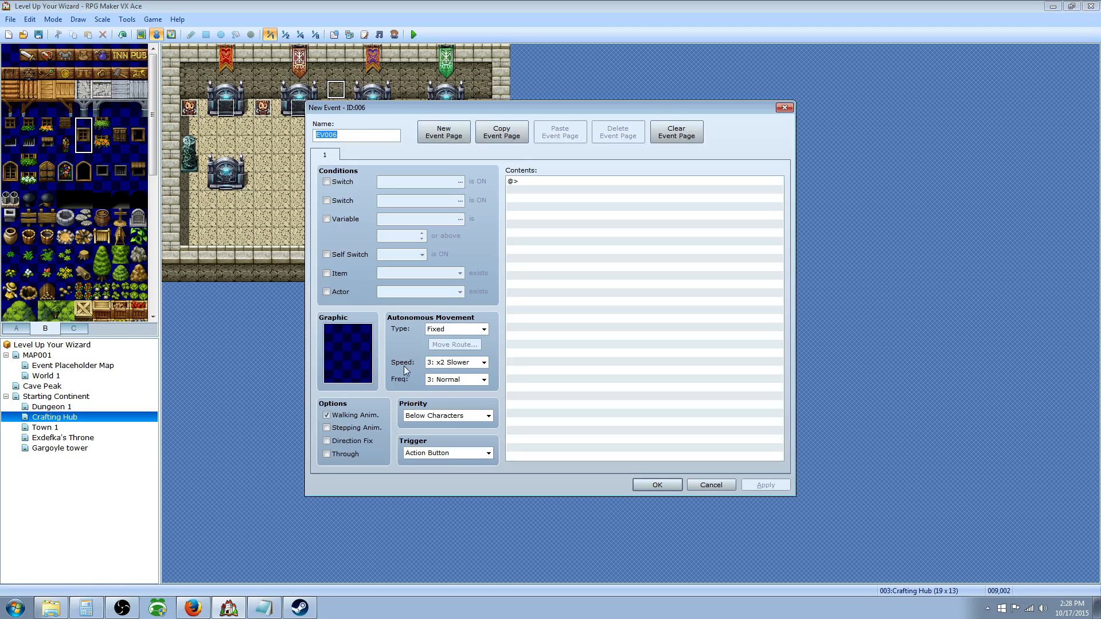
left_click(712, 485)
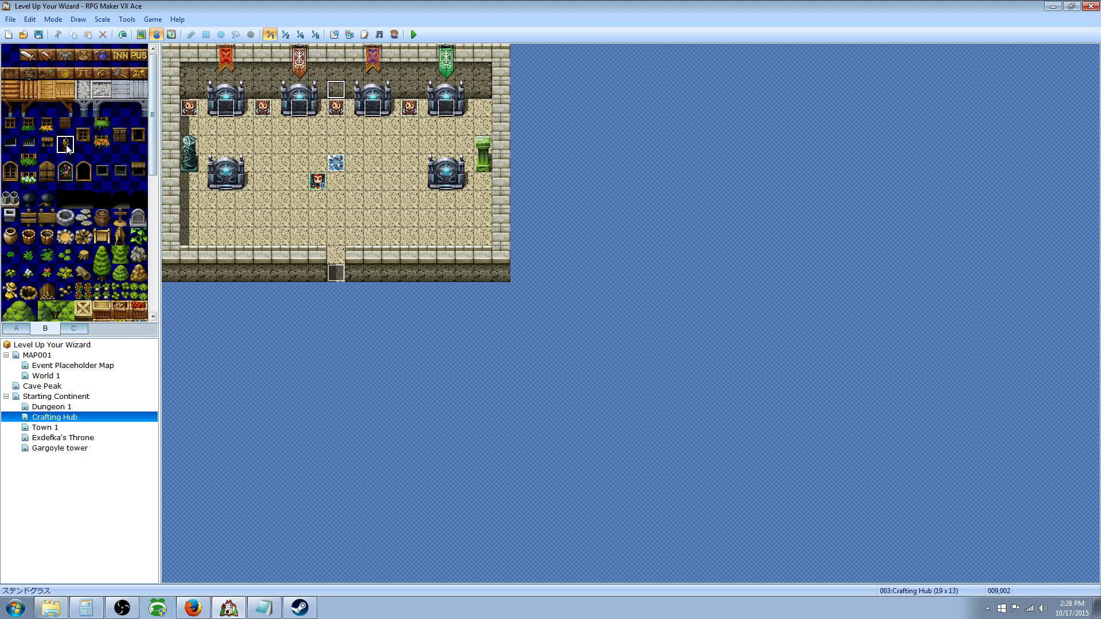
left_click(86, 146)
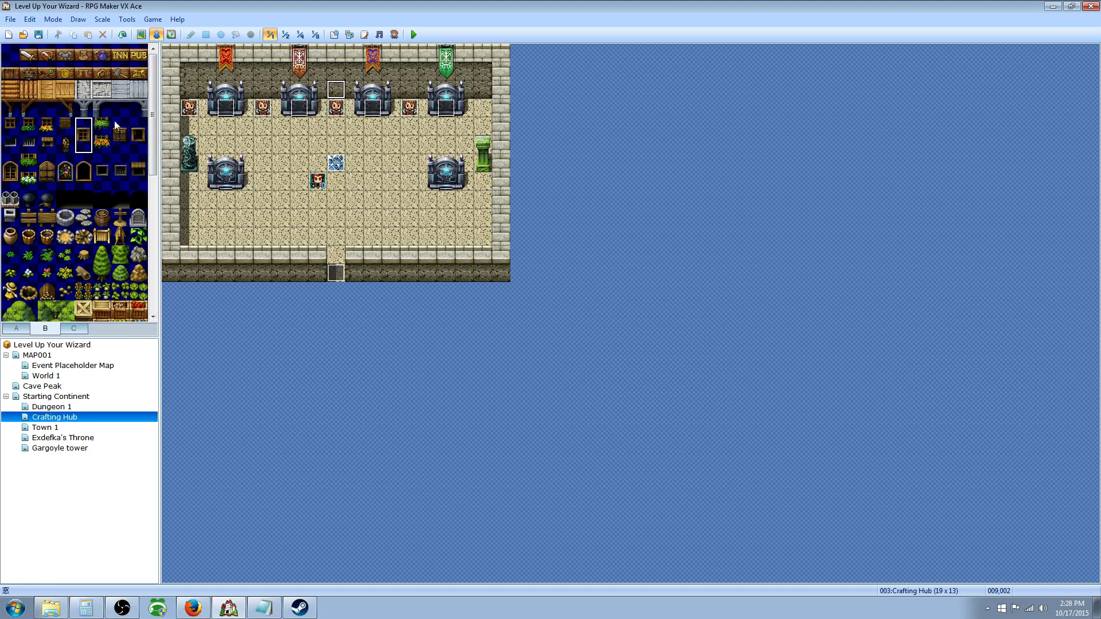
mouse_move(153, 115)
left_mouse_down()
mouse_move(155, 253)
mouse_move(159, 78)
mouse_move(155, 214)
mouse_move(153, 100)
left_mouse_up()
scroll(141, 91, "up", 1)
Switch to region editing mode, show the Dungeon 1 map, and examine the area covered by region 1
left_click(171, 35)
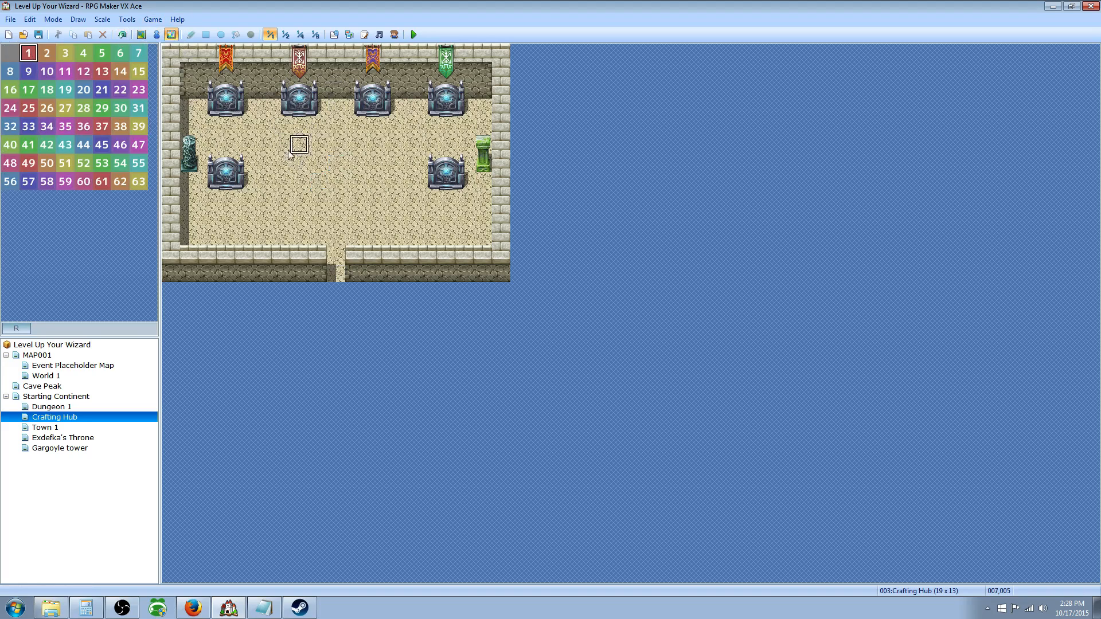
left_click(64, 408)
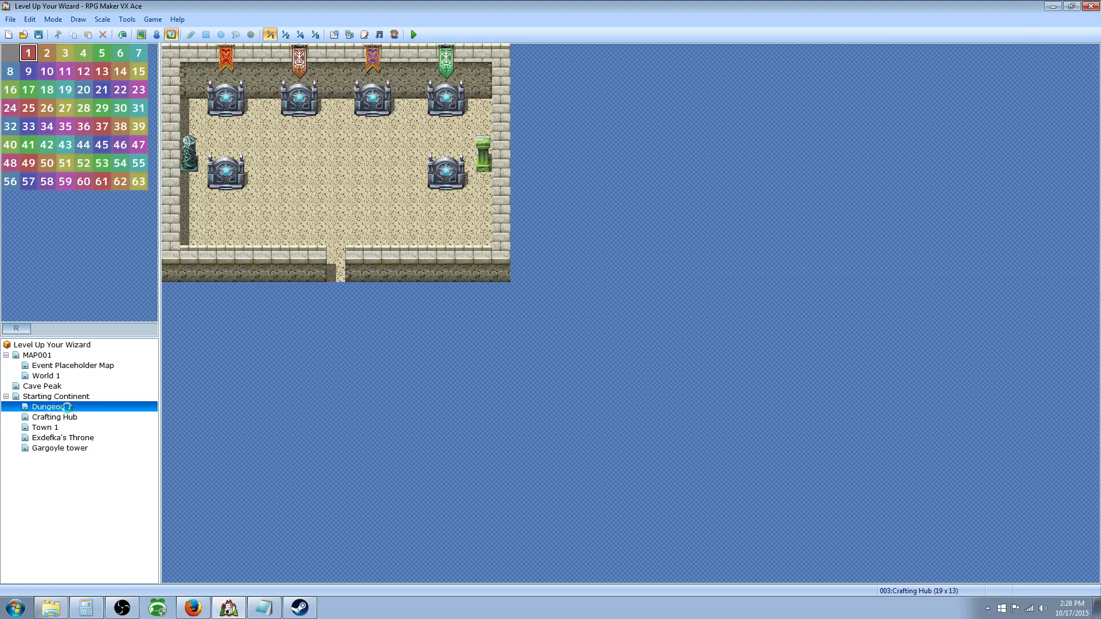
scroll(1084, 327, "up", 5)
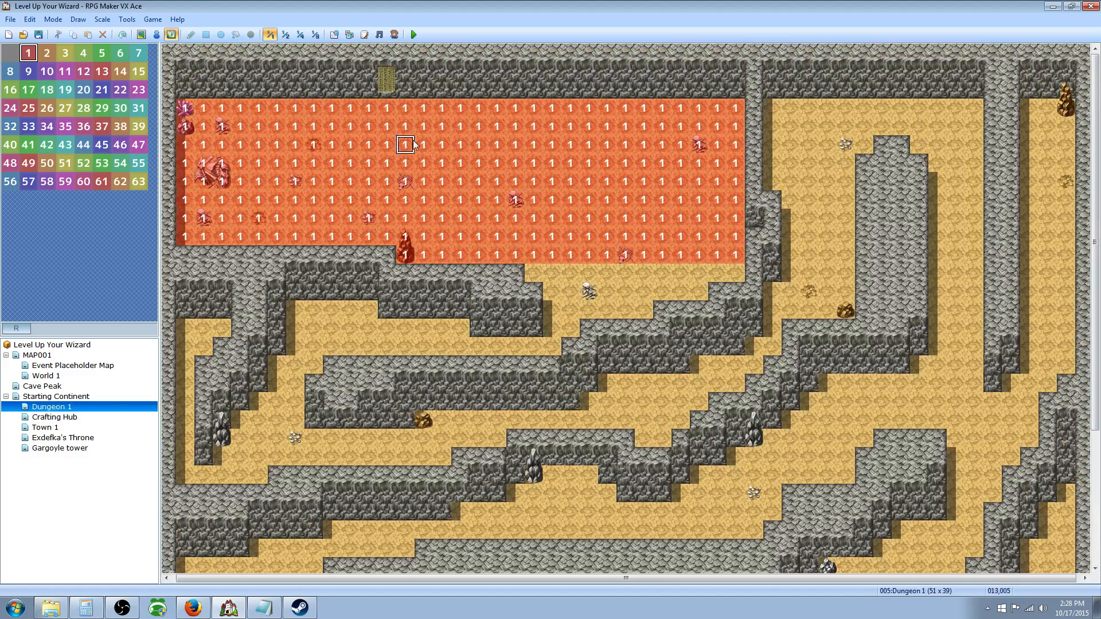
scroll(1096, 201, "down", 10)
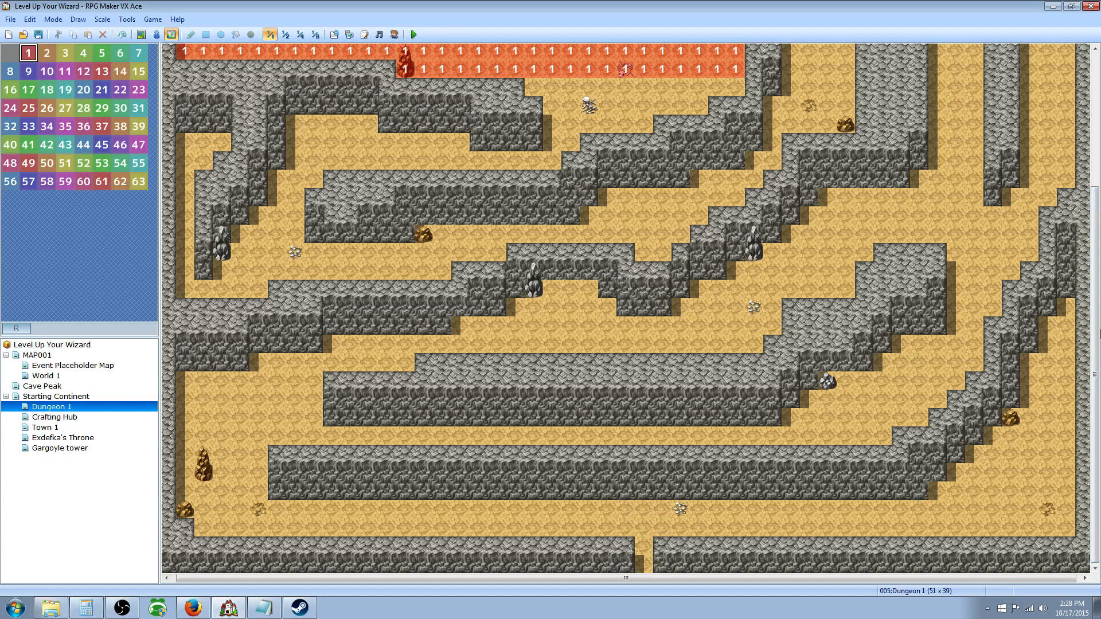
scroll(1043, 129, "up", 10)
scroll(1042, 129, "down", 10)
scroll(1096, 216, "up", 10)
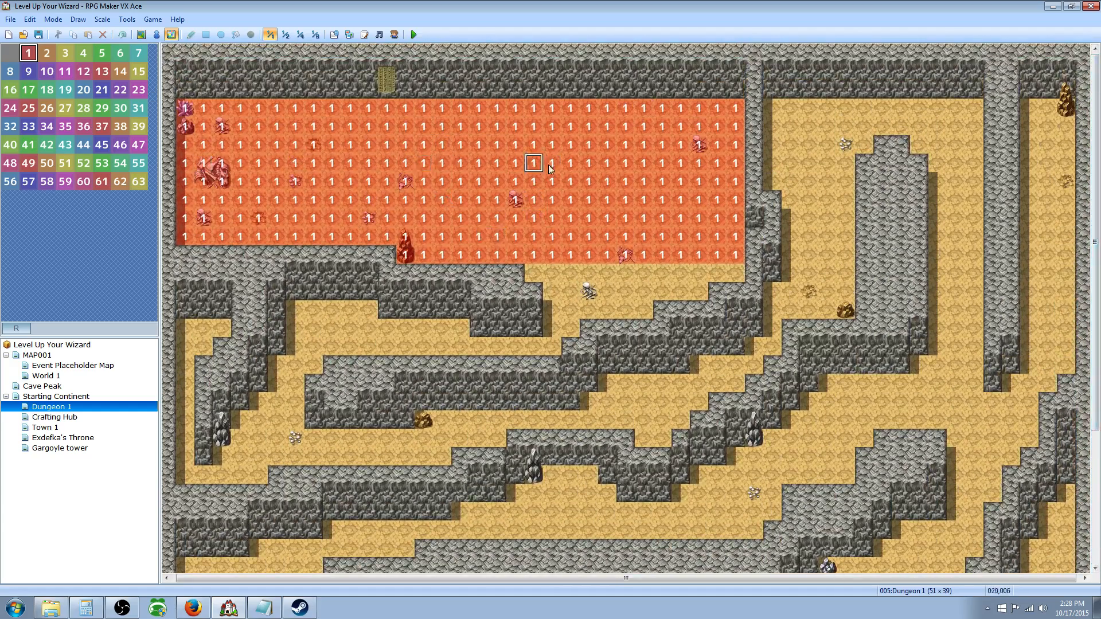
Open the Dungeon 1 map properties, try a new encounter with troop 005:Rate*3 specified by region ID, and cancel both dialogs
right_click(82, 408)
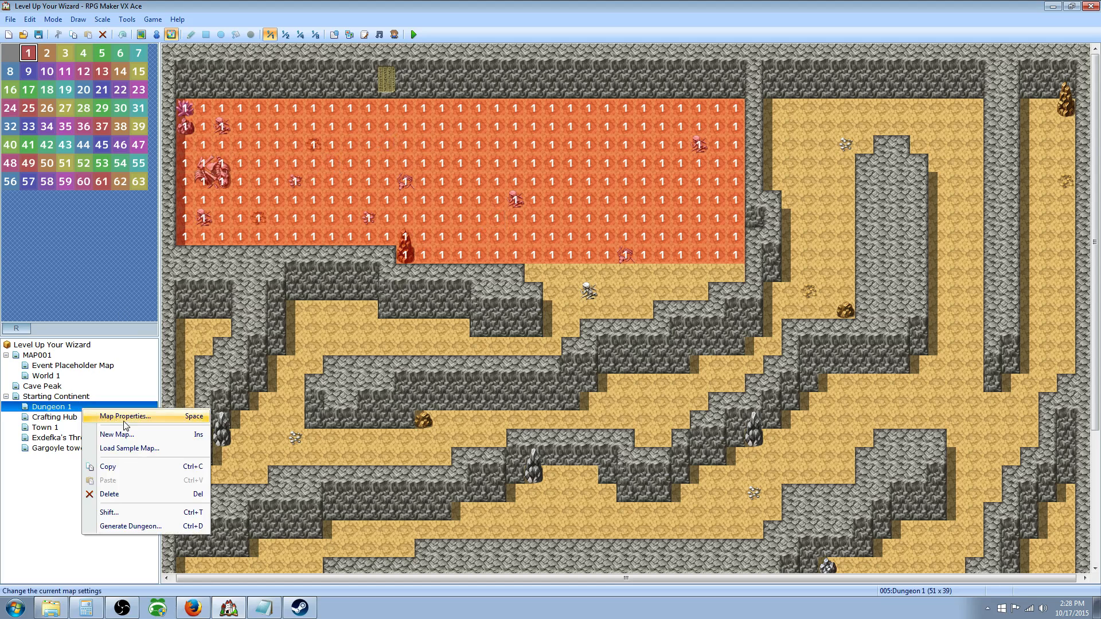
left_click(125, 417)
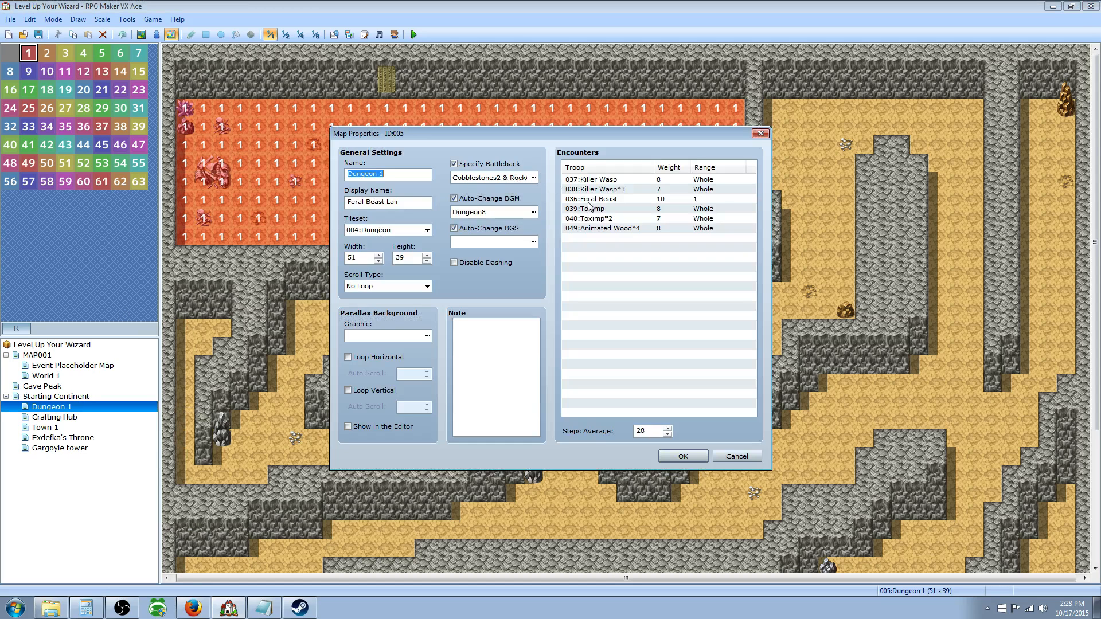
right_click(628, 238)
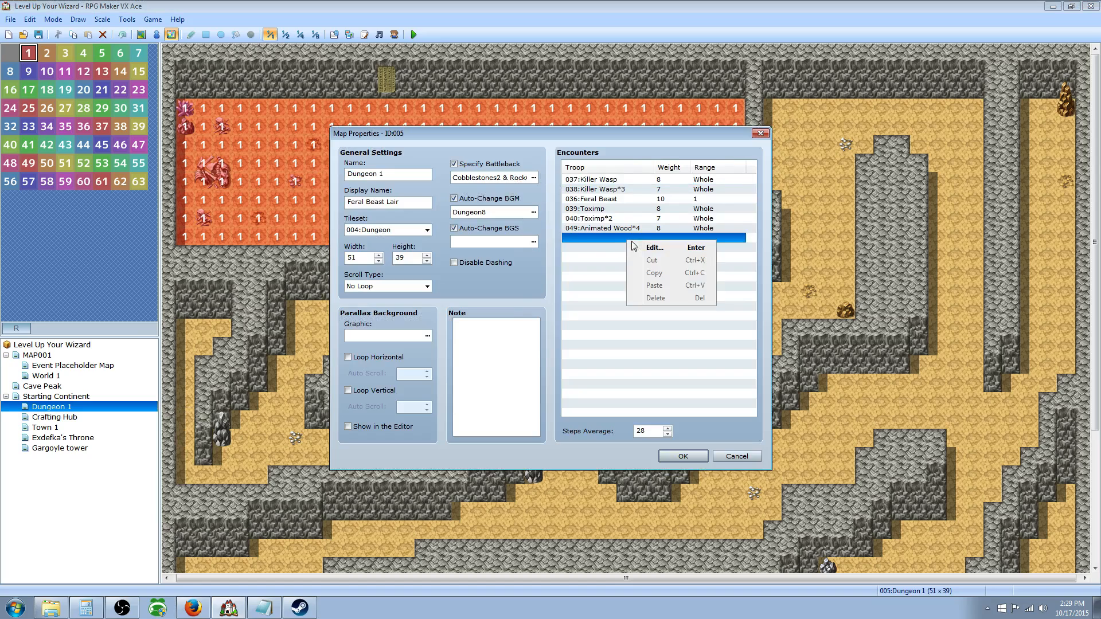
left_click(646, 247)
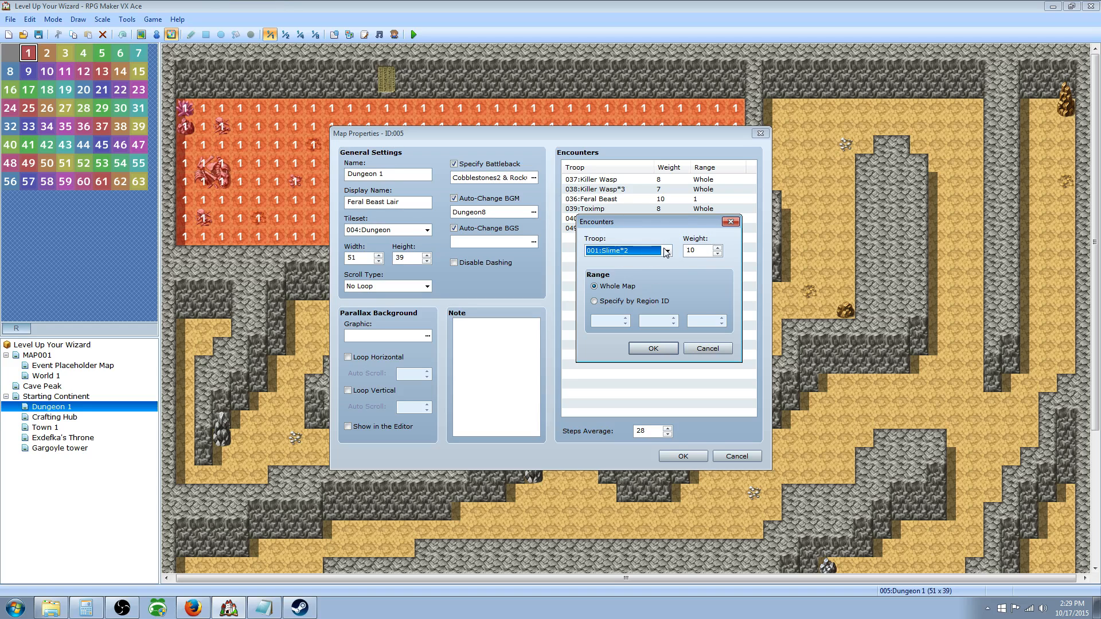
left_click(621, 303)
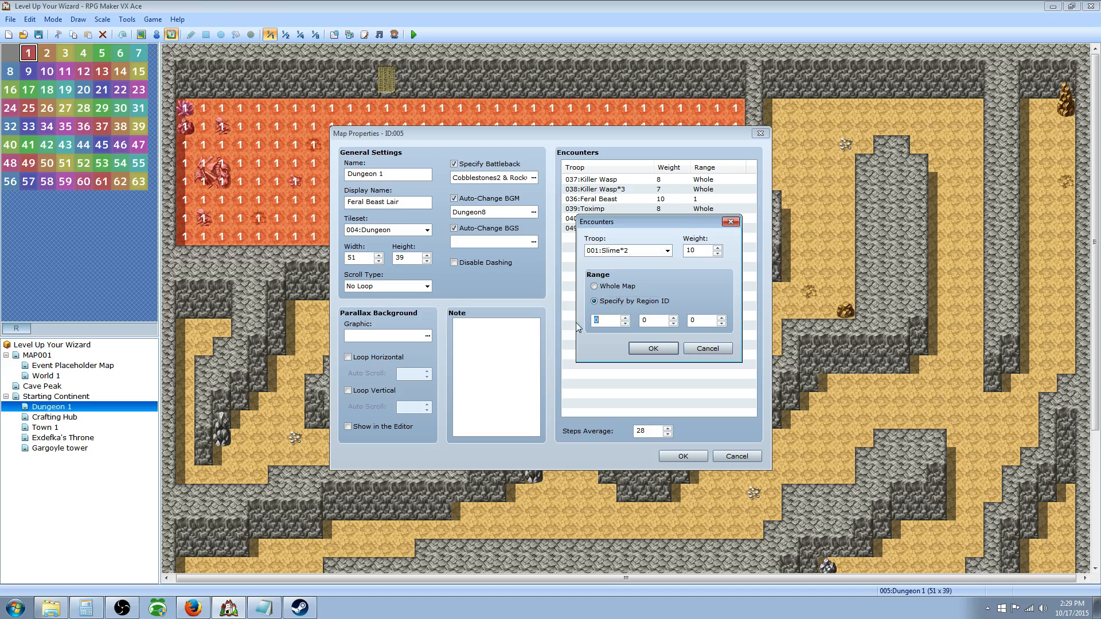
left_click(638, 254)
left_click(629, 336)
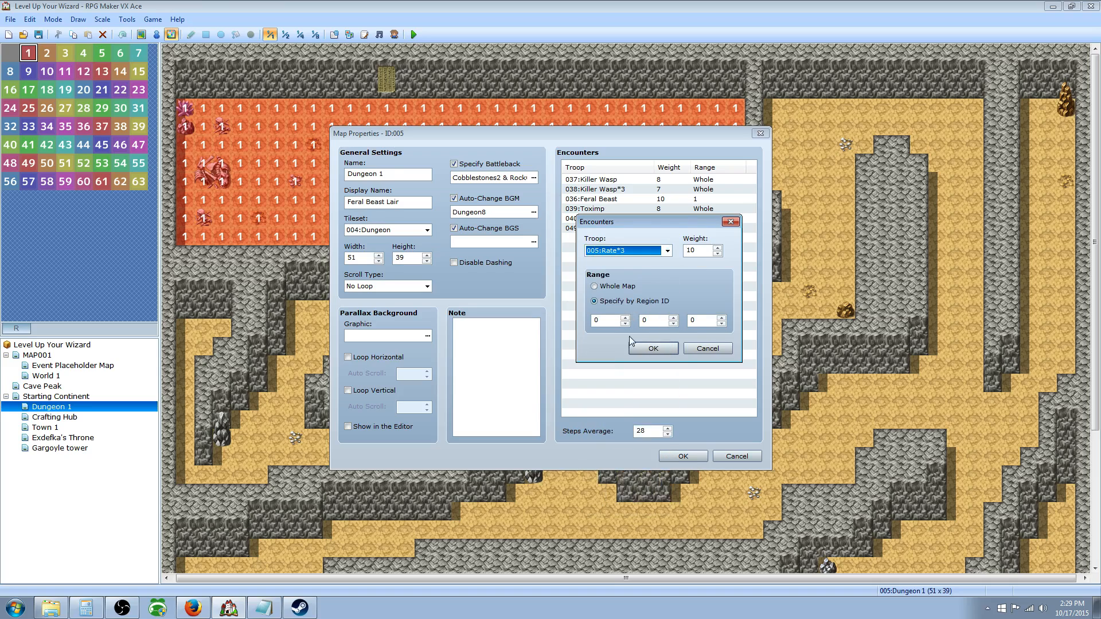
left_click(715, 348)
left_click(727, 456)
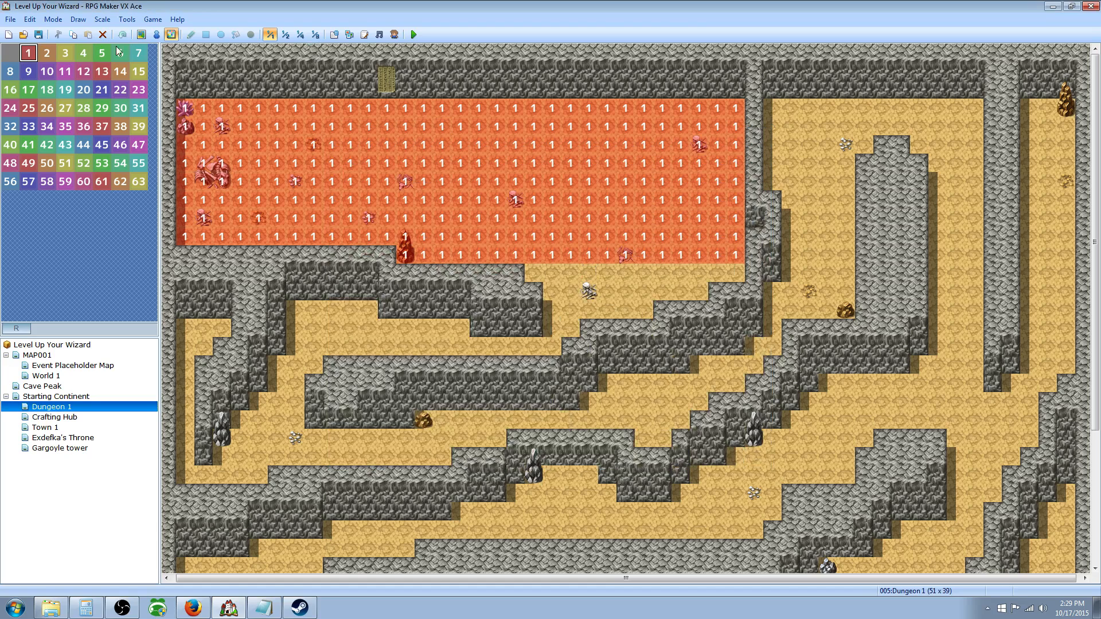
Open the game database and cancel it
left_click(334, 36)
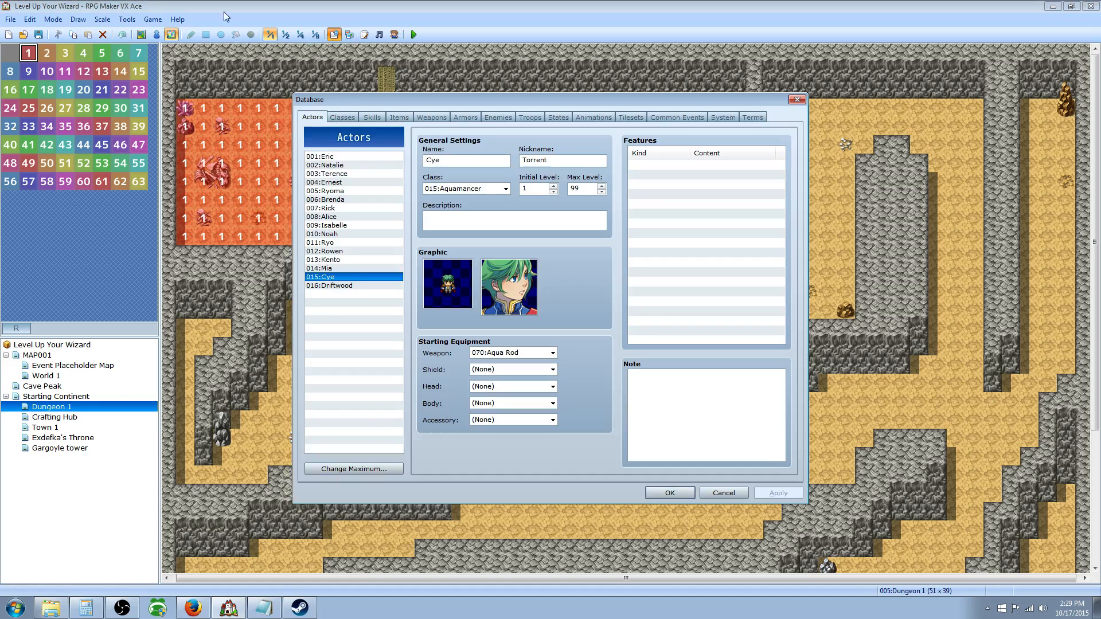
left_click(724, 492)
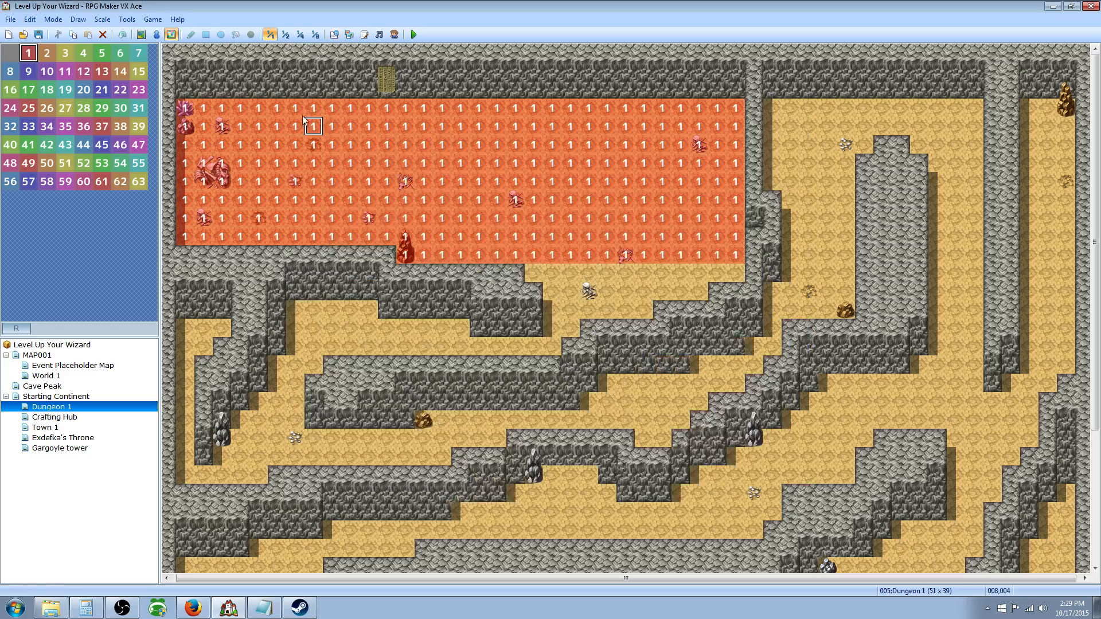
View the Dungeon 1 map at 1:2 and 1:4 scale, return it to 1:1, and switch to map editing mode
left_click(278, 33)
left_click(302, 35)
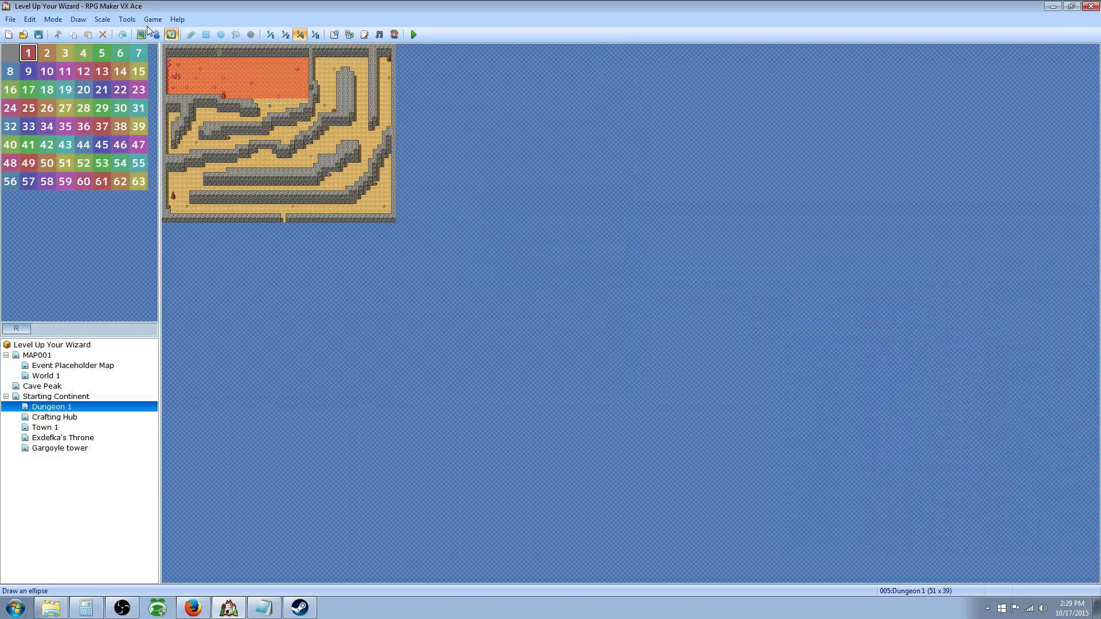
left_click(285, 35)
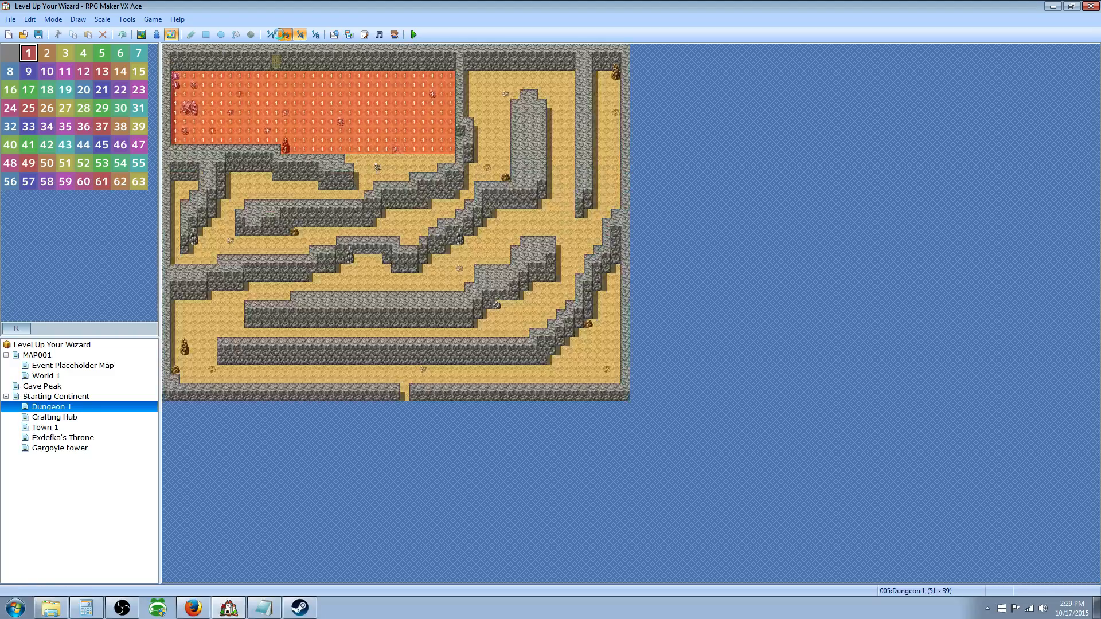
left_click(270, 34)
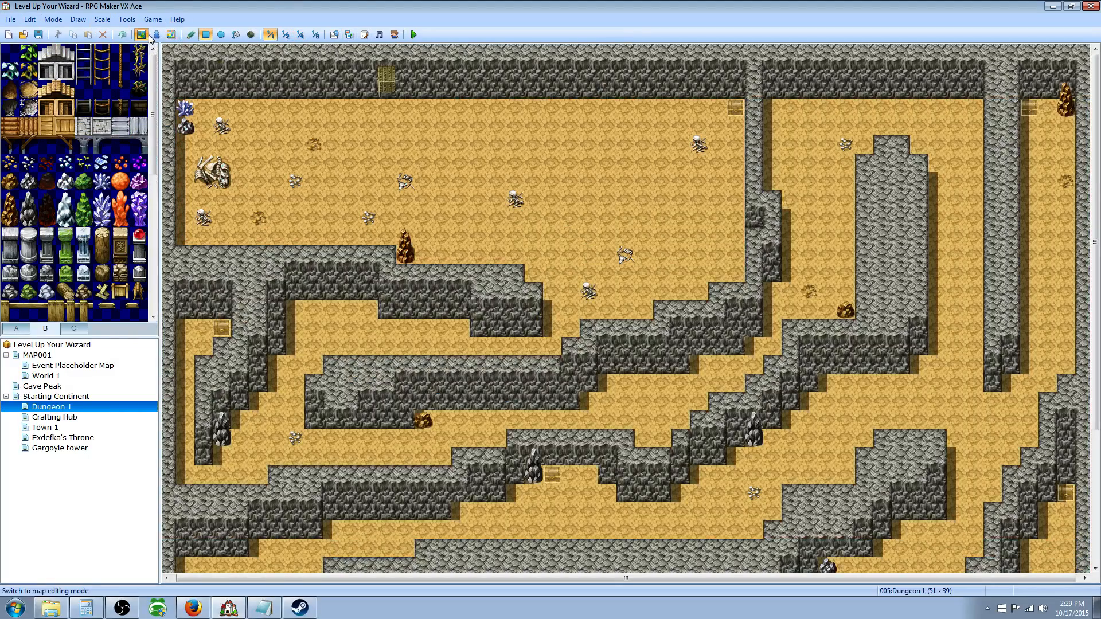
left_click(141, 34)
Paint a freehand strip of water tiles with the Pencil in Dungeon 1's upper room and undo it
left_click(190, 34)
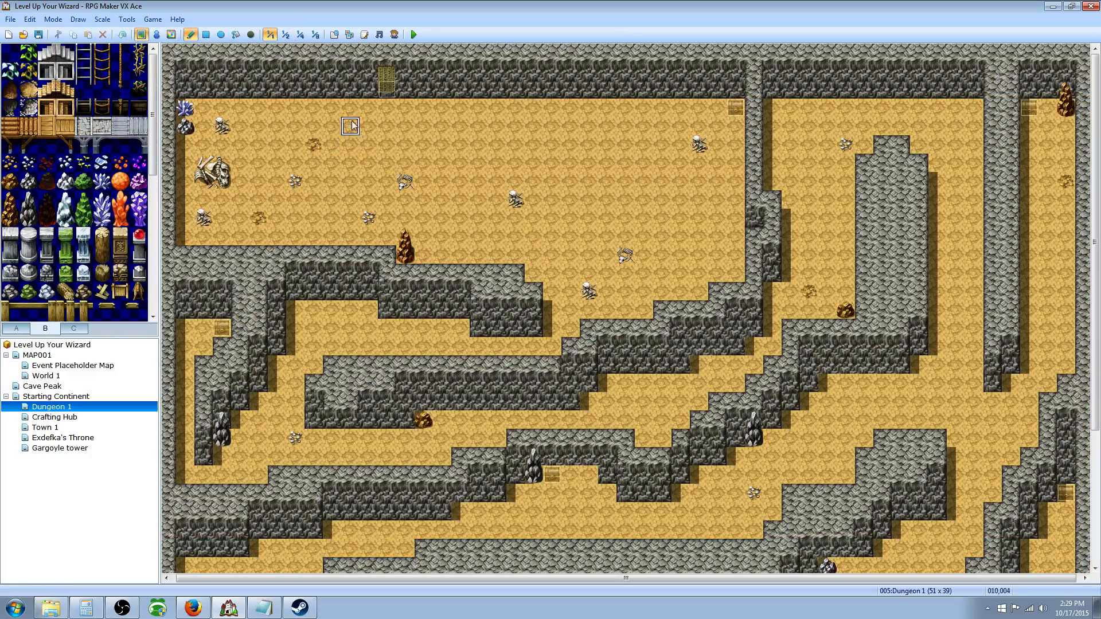
mouse_move(388, 163)
left_mouse_down()
mouse_move(479, 145)
mouse_move(428, 172)
mouse_move(497, 172)
mouse_move(445, 181)
mouse_move(427, 181)
mouse_move(523, 156)
left_mouse_up()
left_click(122, 35)
Paint a water rectangle and an overlapping water ellipse in Dungeon 1's upper room, and undo both shapes
left_click(206, 35)
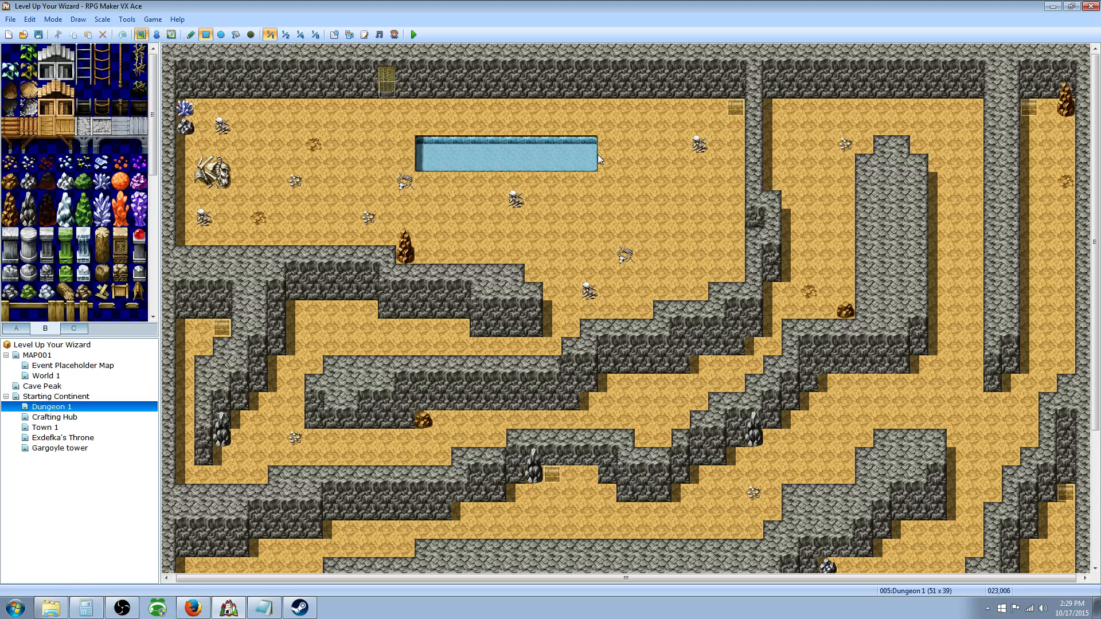
mouse_move(597, 154)
left_mouse_down()
mouse_move(502, 207)
mouse_move(572, 153)
mouse_move(591, 163)
left_mouse_up()
left_click(221, 35)
left_click_drag(493, 107, 579, 244)
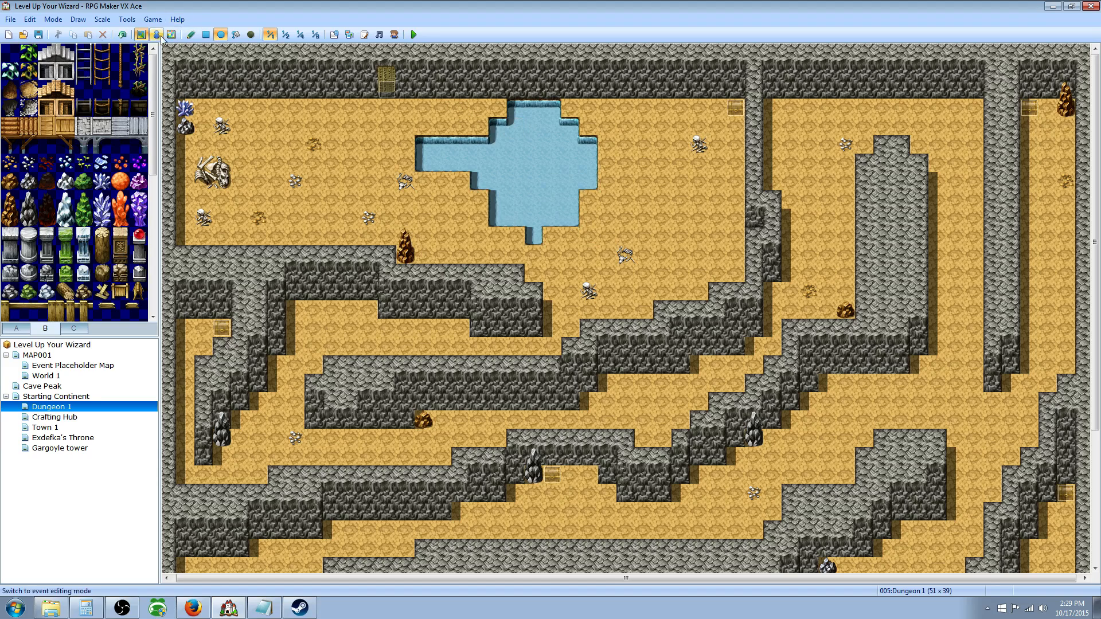
left_click(127, 35)
left_click(128, 36)
Flood-fill Dungeon 1's sand floor with the water tile and undo the fill
left_click(237, 35)
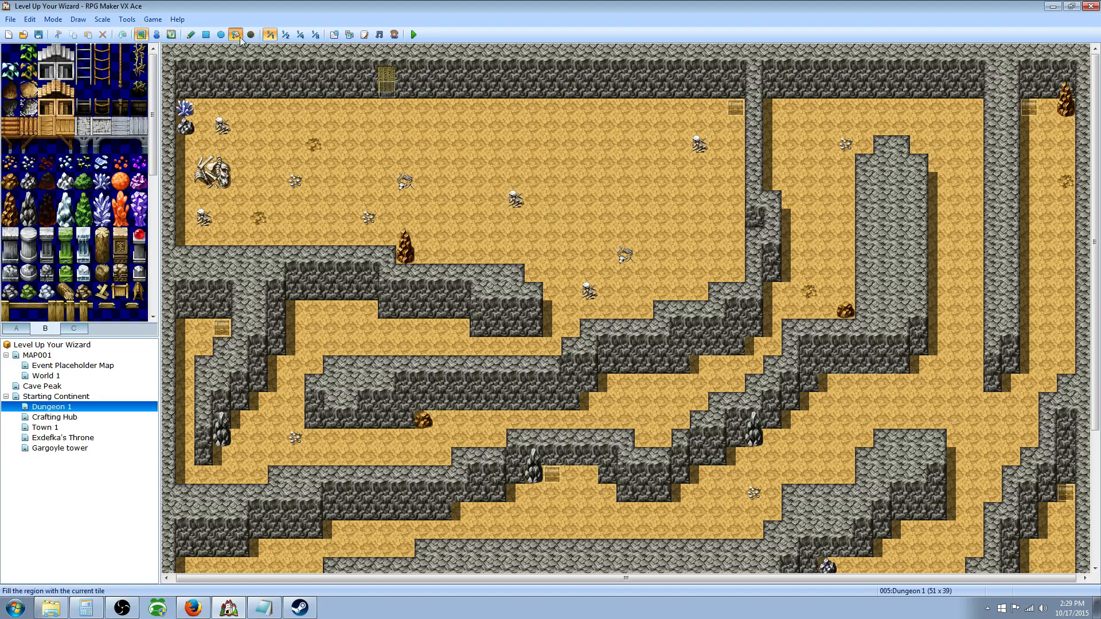
left_click(431, 153)
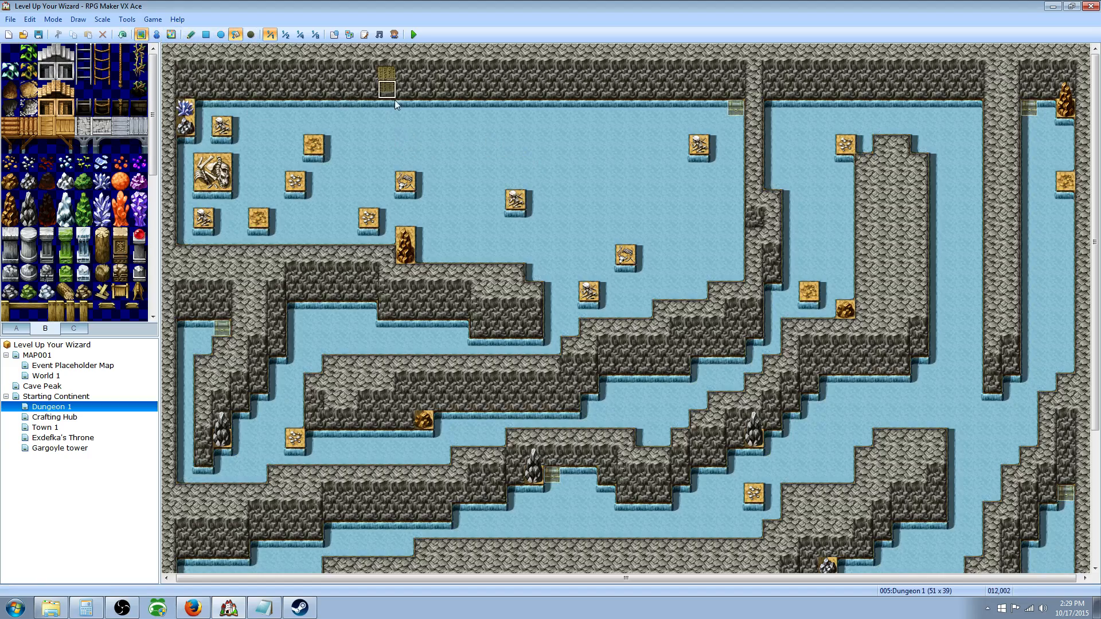
left_click(122, 35)
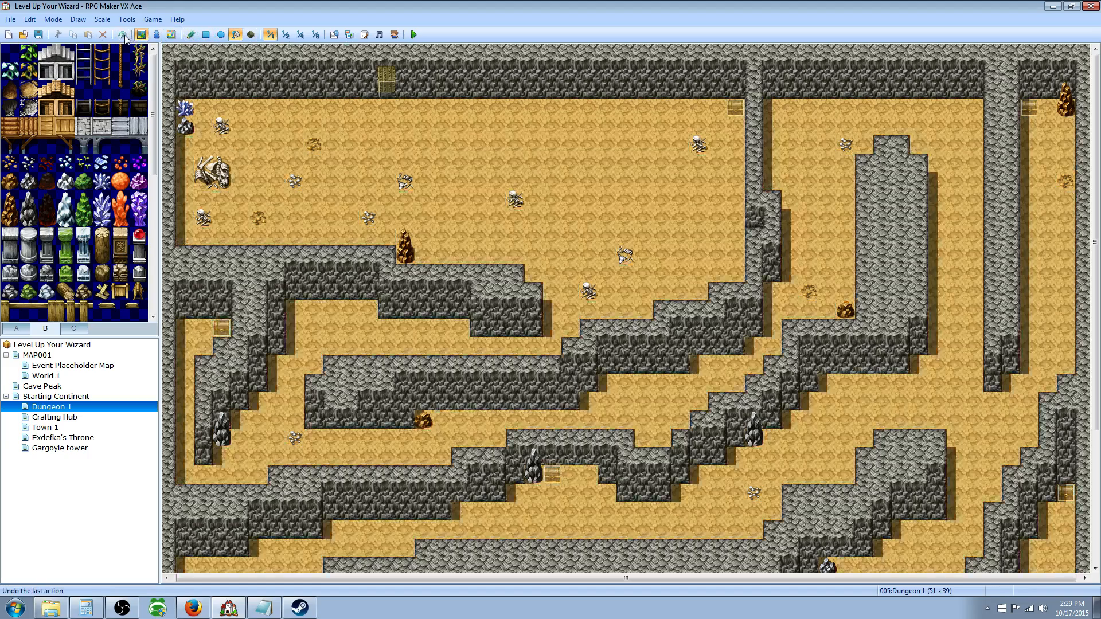
View the Dungeon 1 map at 1:2, 1:4 and 1:8 scale
left_click(285, 35)
left_click(300, 35)
left_click(315, 35)
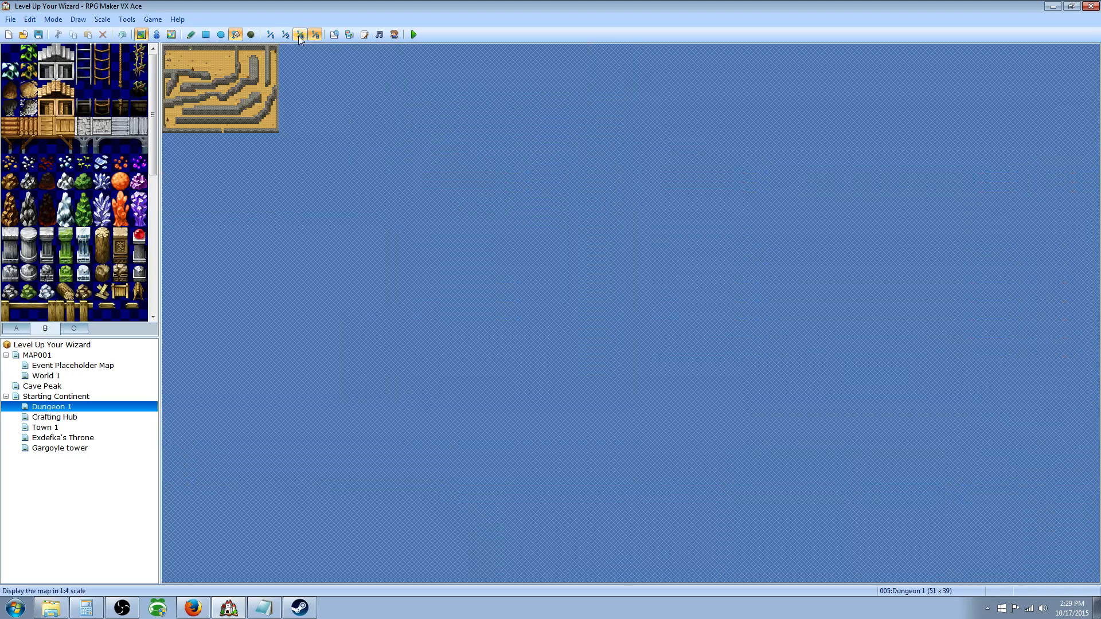
Look through the Exdefka's Throne and Crafting Hub maps, and show the Town 1 map at 1:2 scale
left_click(67, 439)
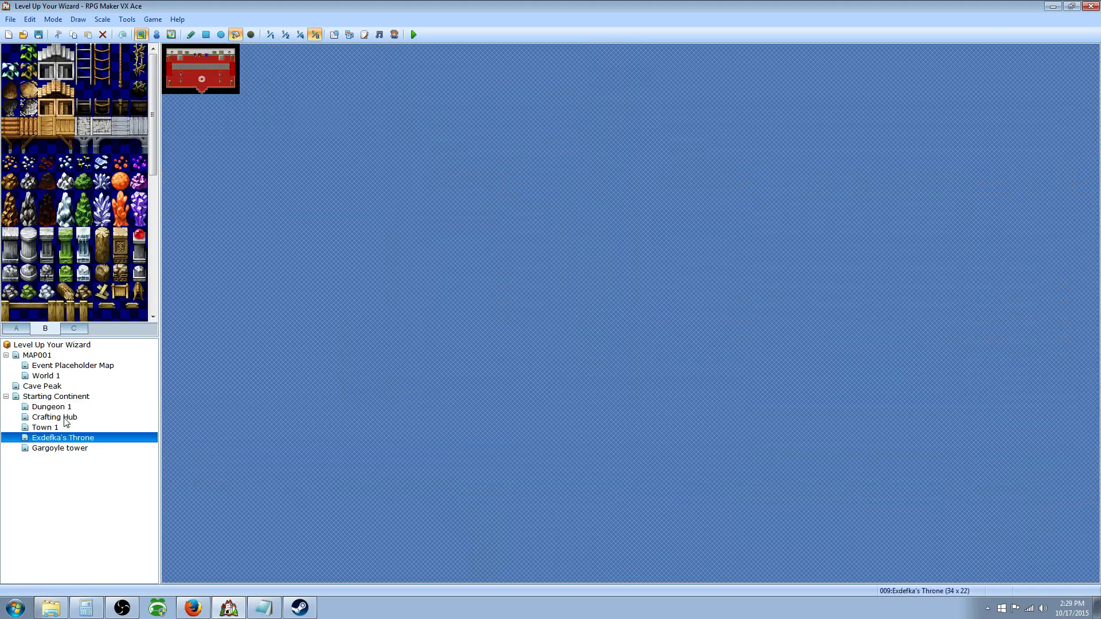
left_click(63, 418)
left_click(64, 428)
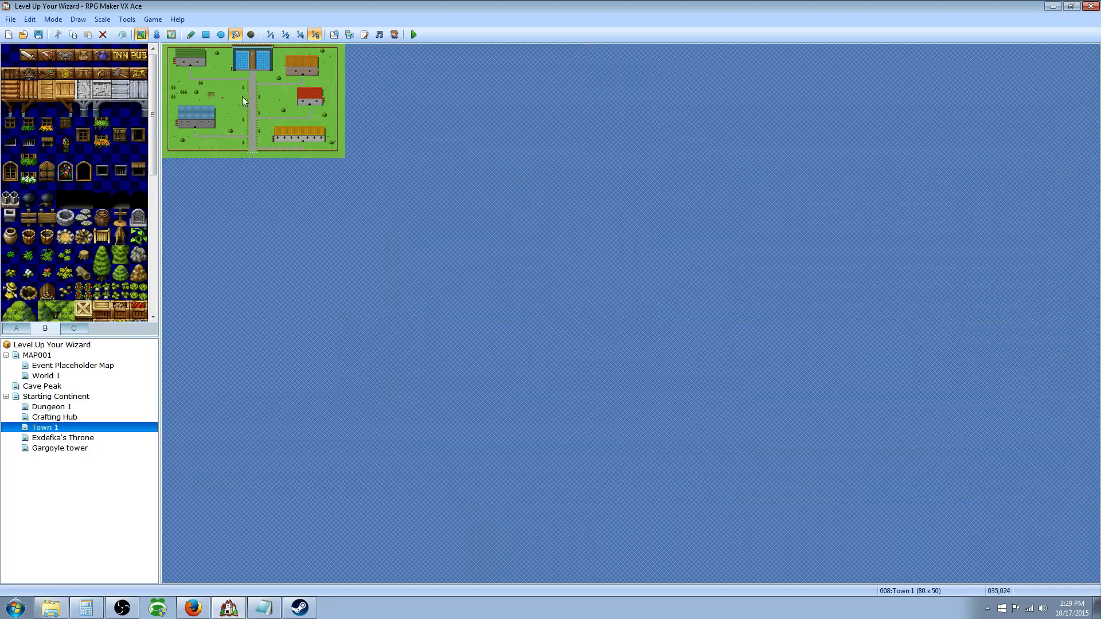
left_click(286, 35)
left_click(300, 35)
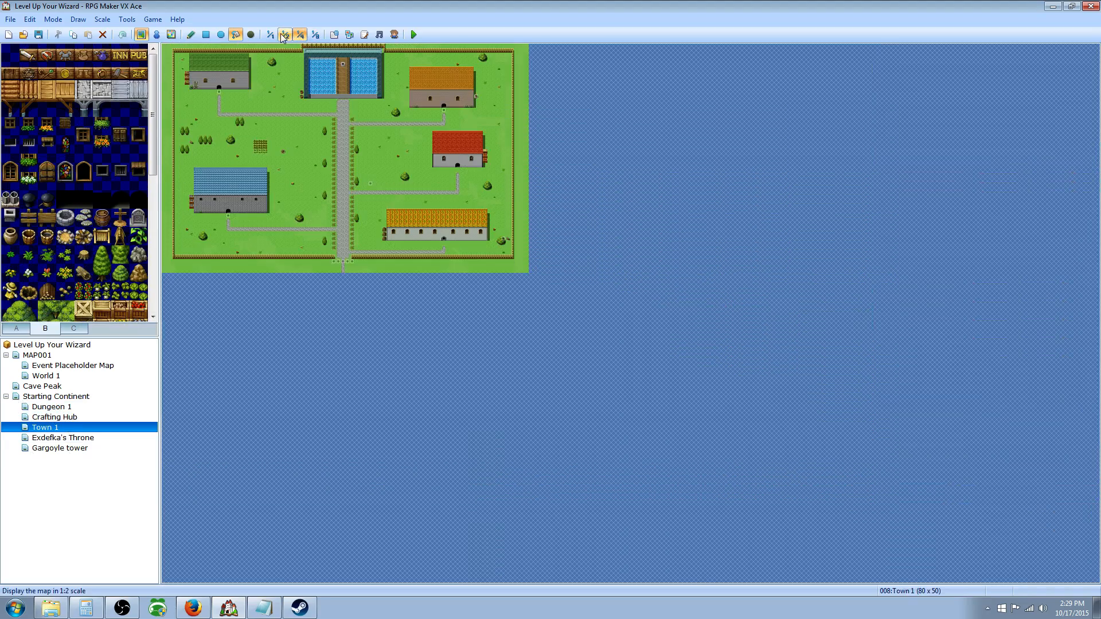
left_click(285, 35)
left_click(270, 35)
left_click(285, 35)
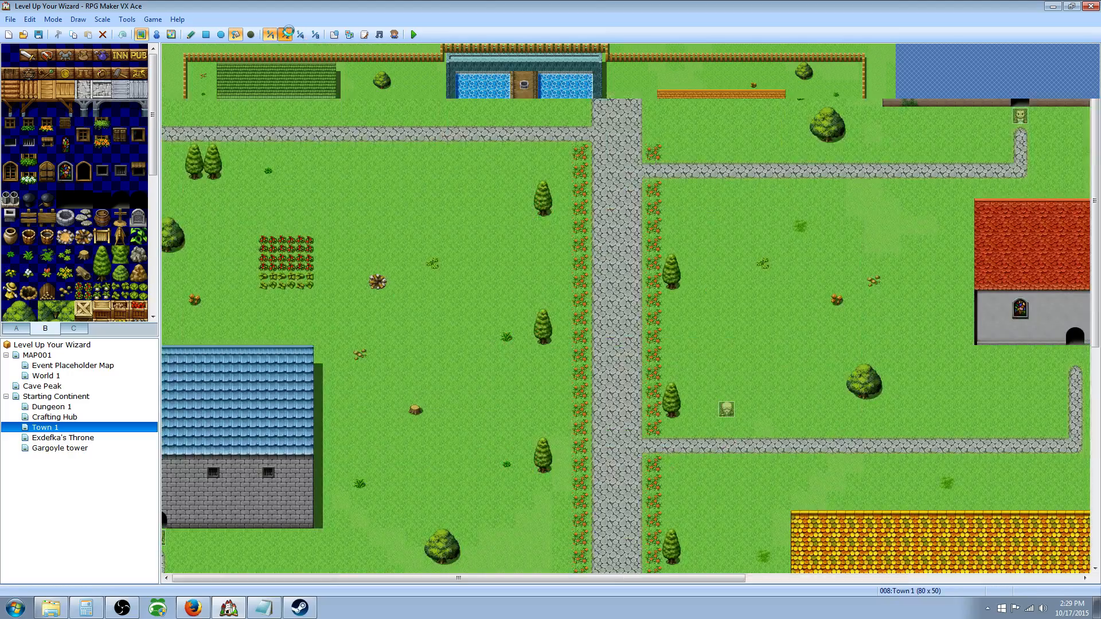
Draw extra shadows with the Shadow Pen beside Town 1's green-roofed house, and undo them
left_click(250, 35)
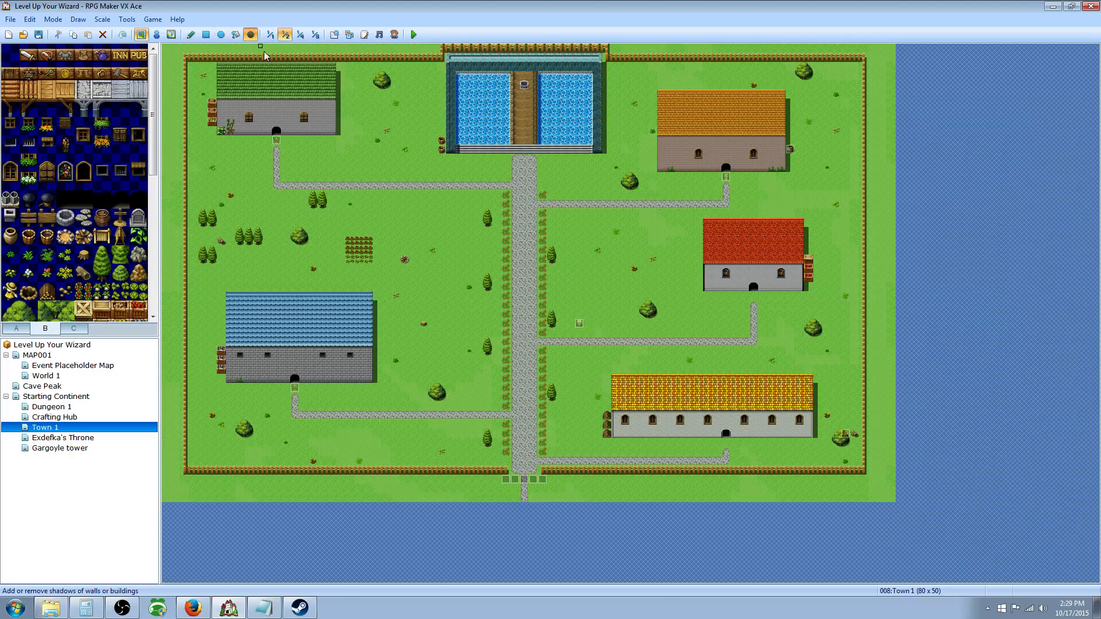
left_click_drag(346, 105, 366, 112)
mouse_move(356, 111)
left_mouse_down()
mouse_move(343, 113)
mouse_move(353, 119)
mouse_move(363, 105)
left_mouse_up()
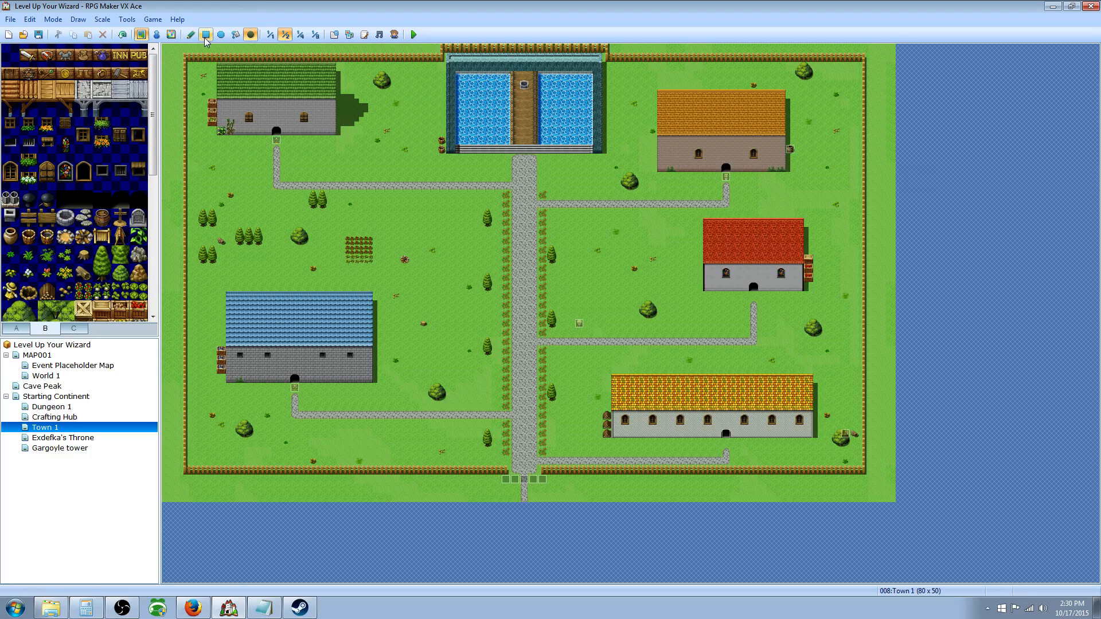
left_click(124, 37)
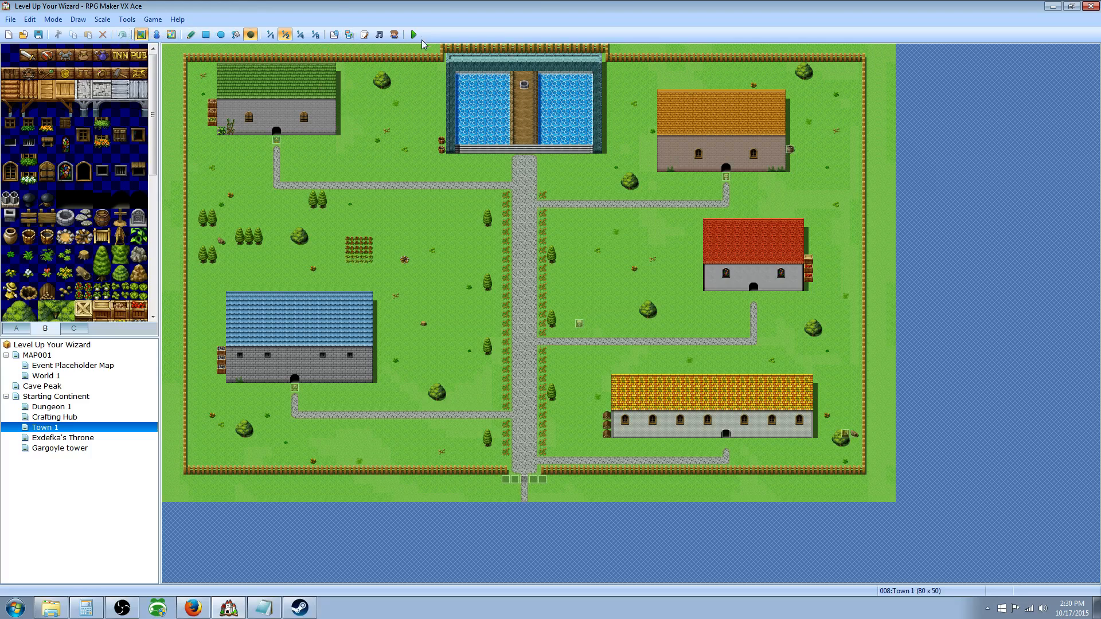
Open and close the Resource Manager, and look through the database's Classes, Skills, Items and Weapons pages
left_click(351, 35)
left_click(668, 416)
left_click(334, 35)
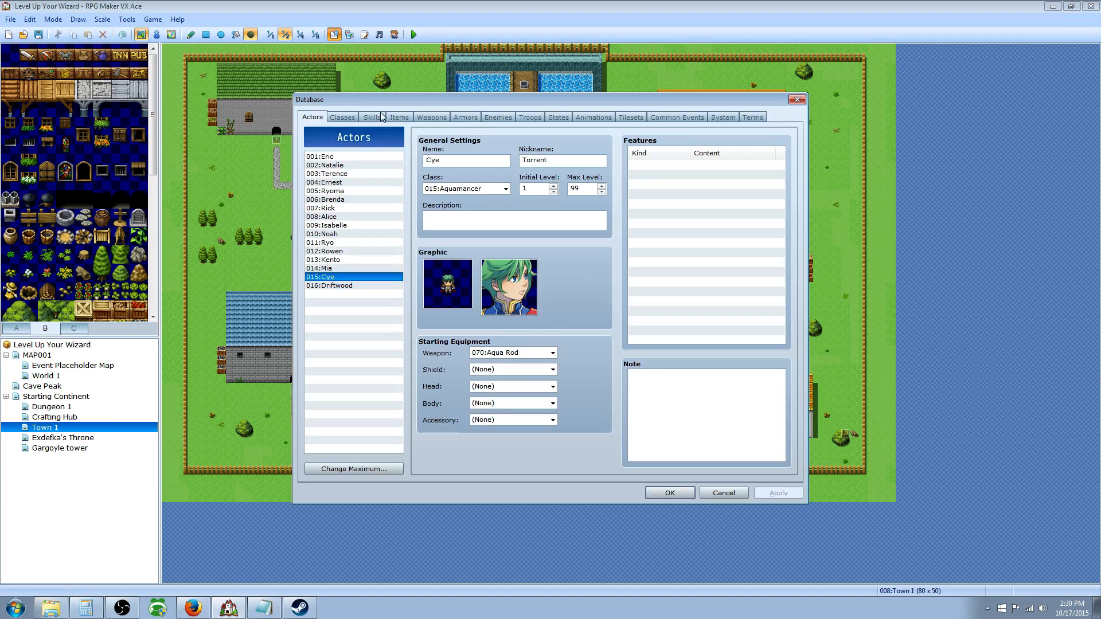
left_click(353, 117)
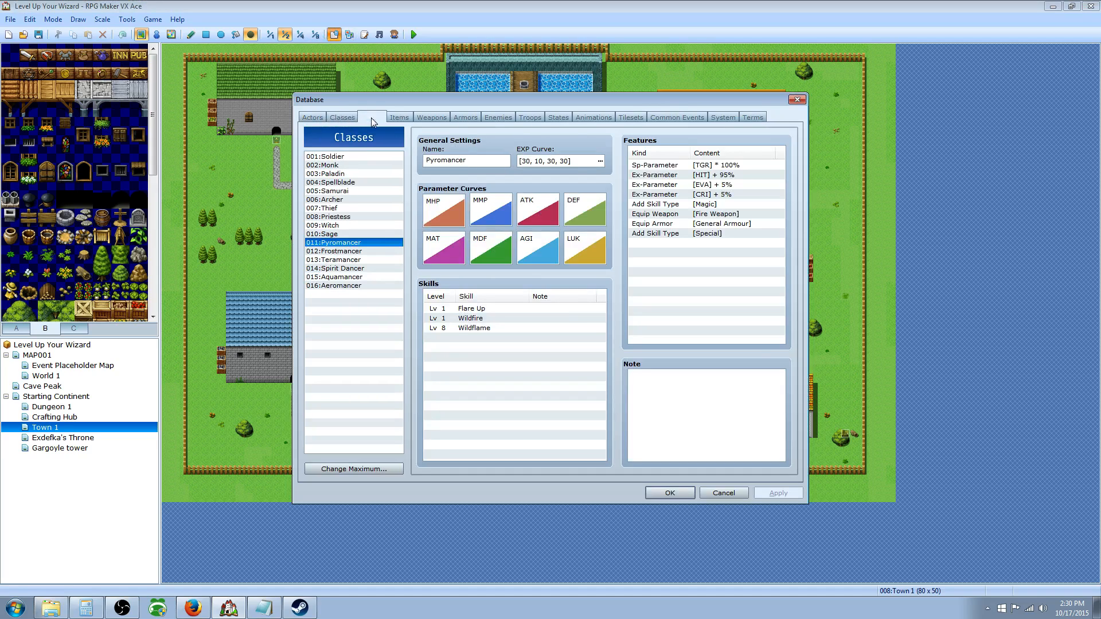
left_click(370, 118)
left_click(399, 118)
left_click(432, 117)
left_click(400, 118)
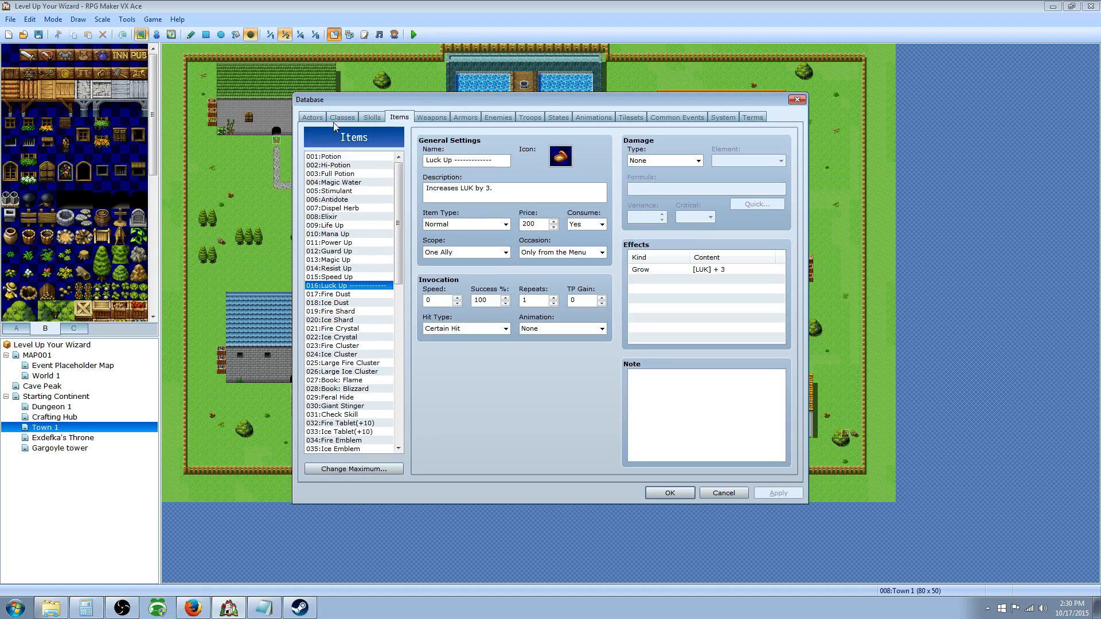
View the settings of actors 016 and 009 in the database, including the options for an empty feature row
left_click(313, 117)
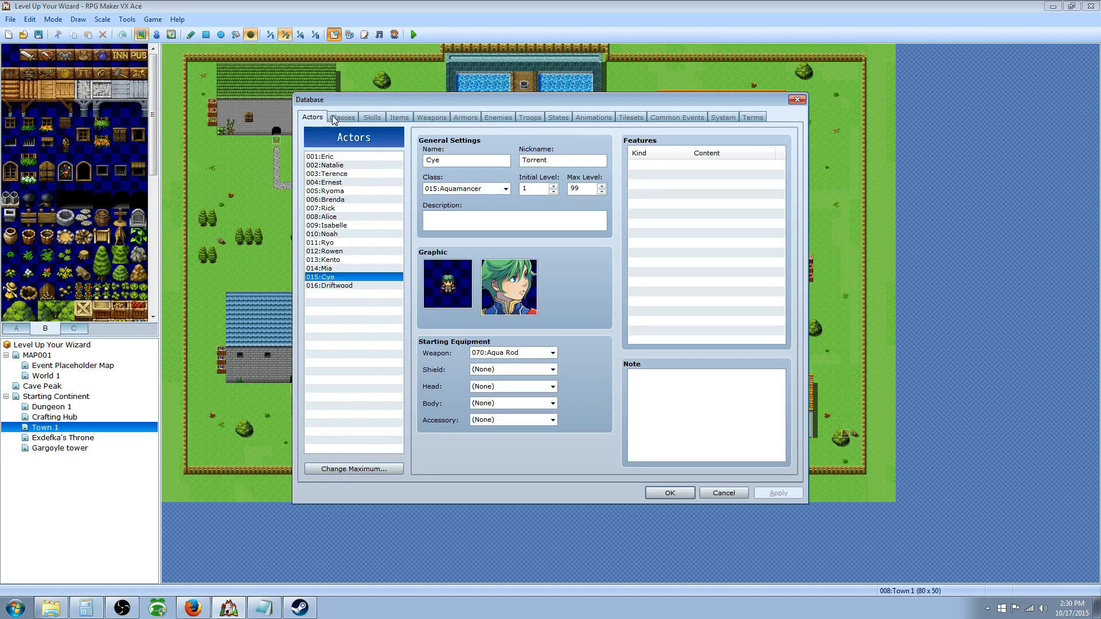
left_click(345, 286)
left_click(346, 225)
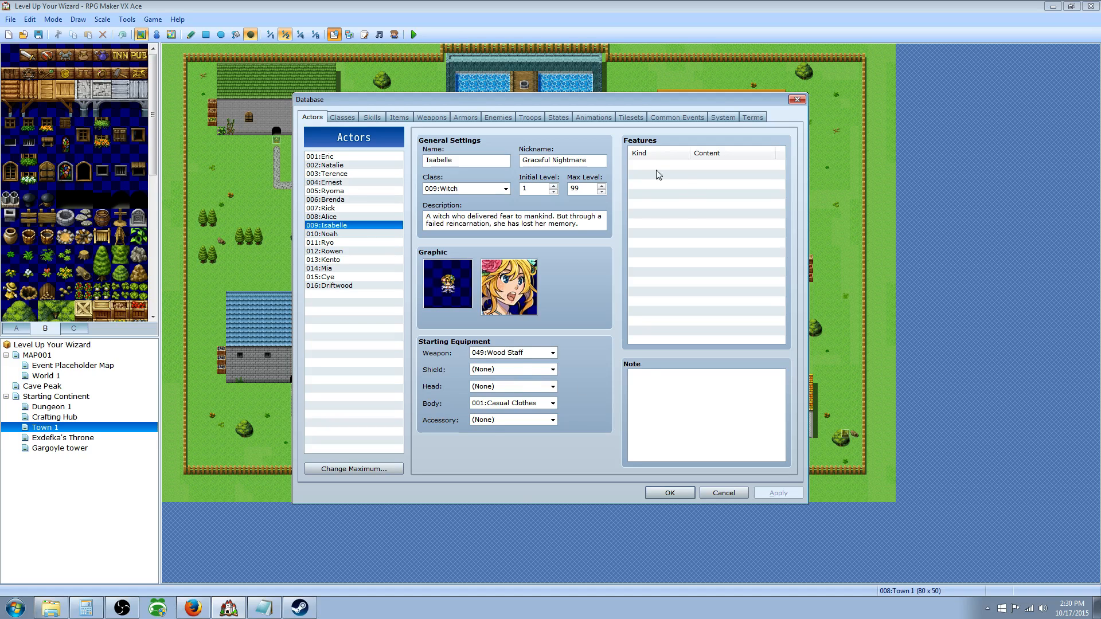
right_click(680, 167)
key("Escape")
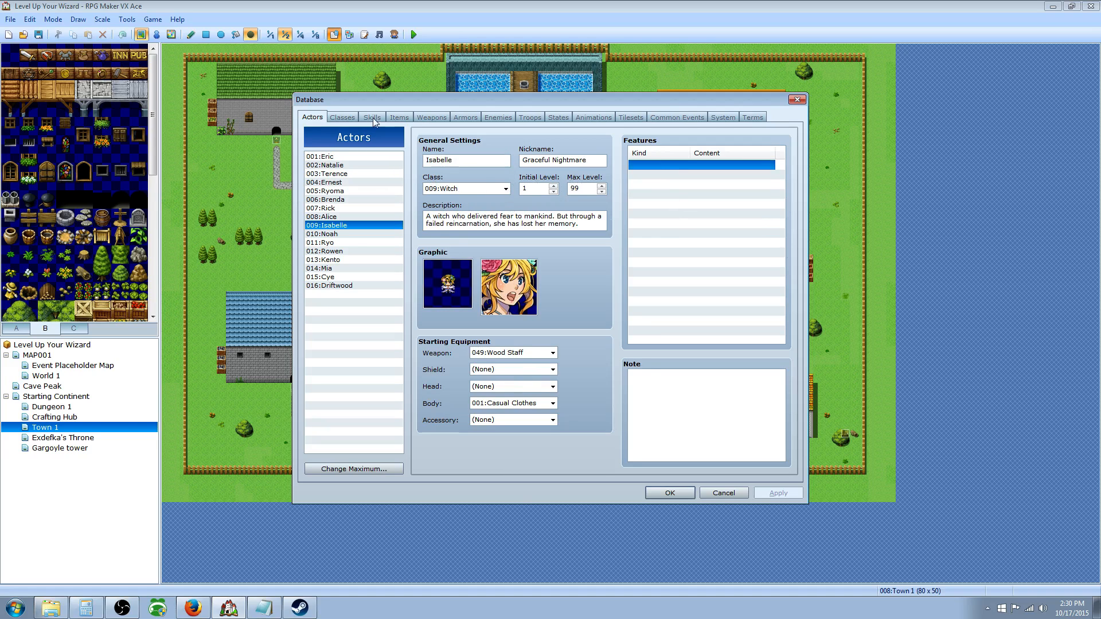
Compare the database's Actors and Classes pages, viewing the Soldier class, and return to the actors
left_click(344, 119)
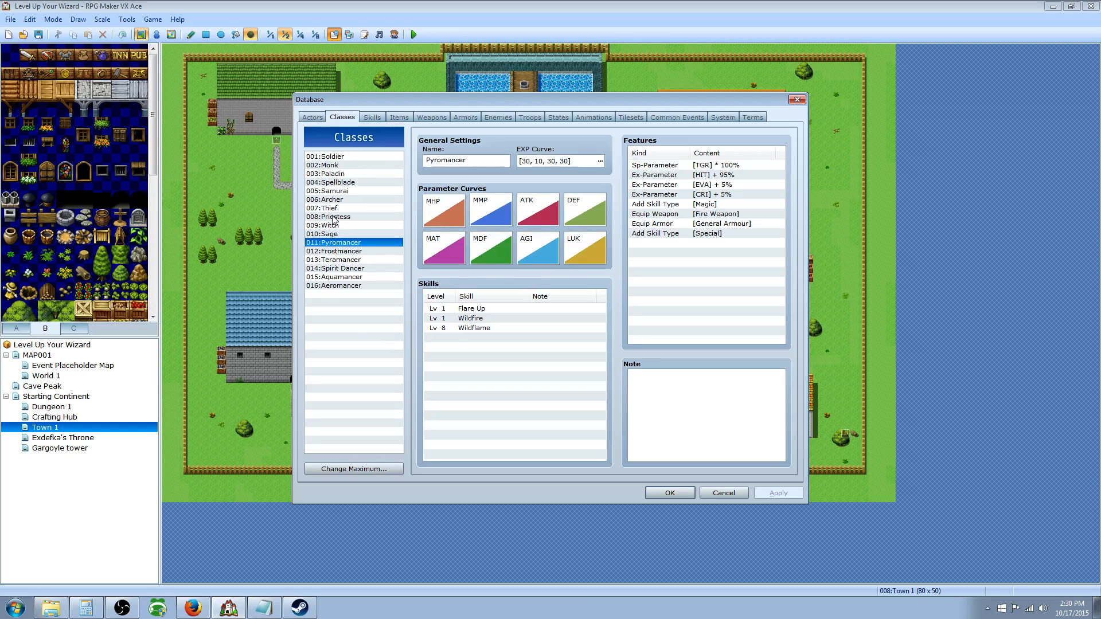
left_click(323, 117)
left_click(342, 118)
left_click(352, 156)
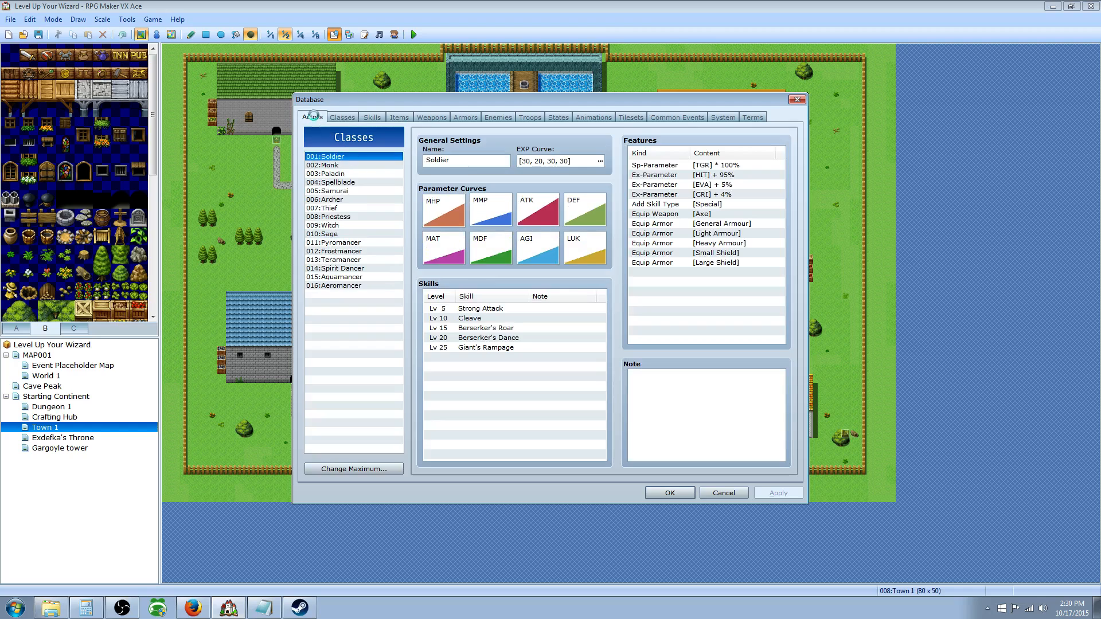
left_click(312, 117)
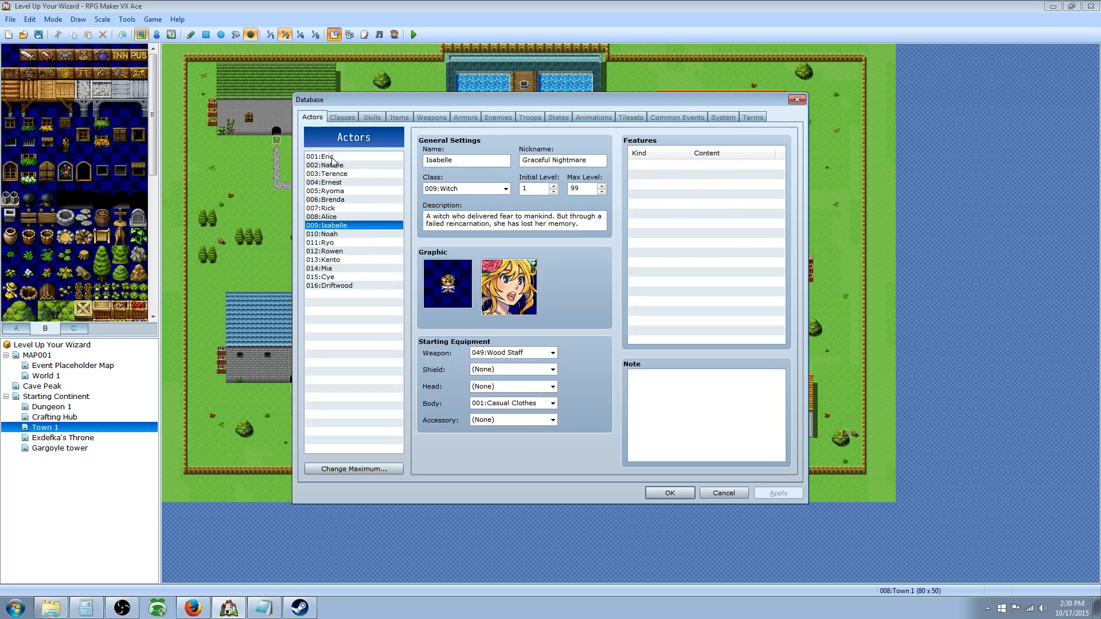
View actor 010 and the Sage class in the database, and bring the Skills list back to its first entries
left_click(331, 235)
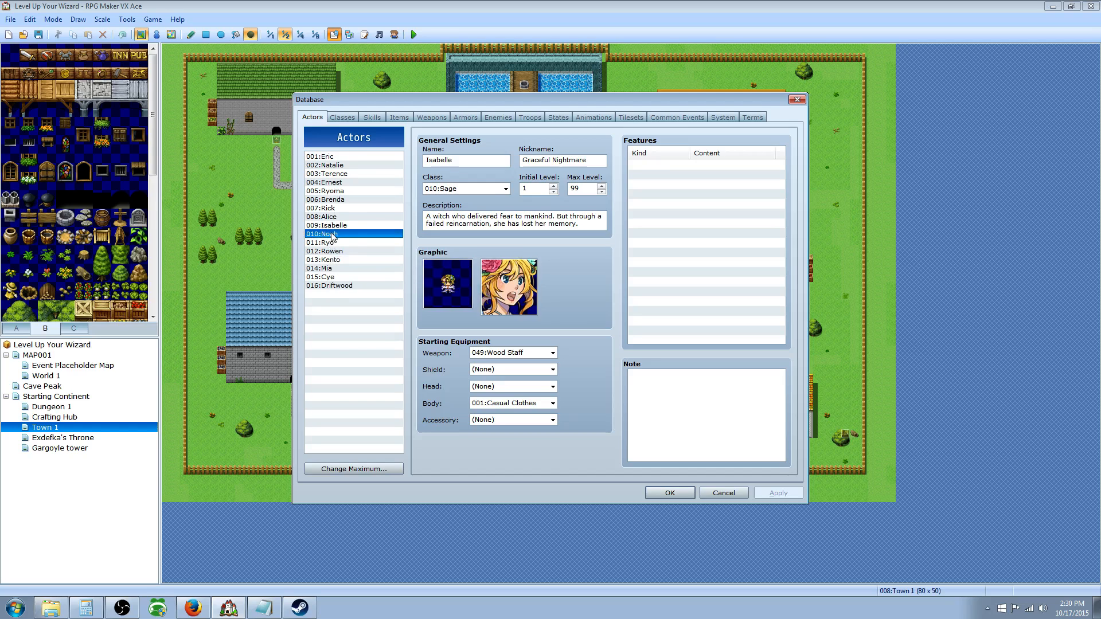
left_click(343, 118)
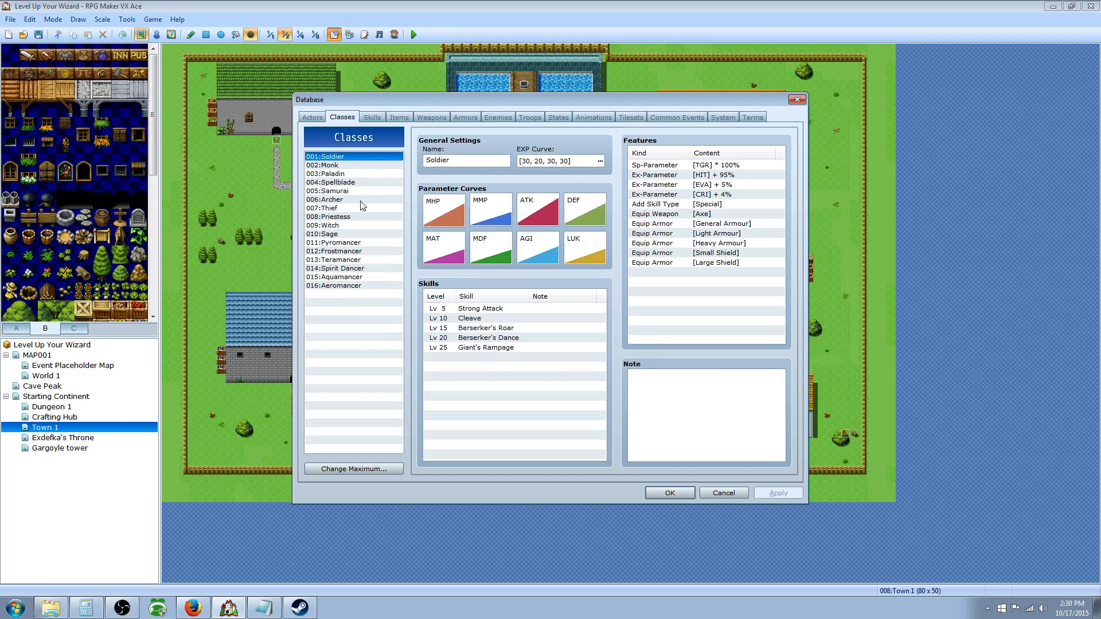
left_click(333, 234)
left_click(370, 117)
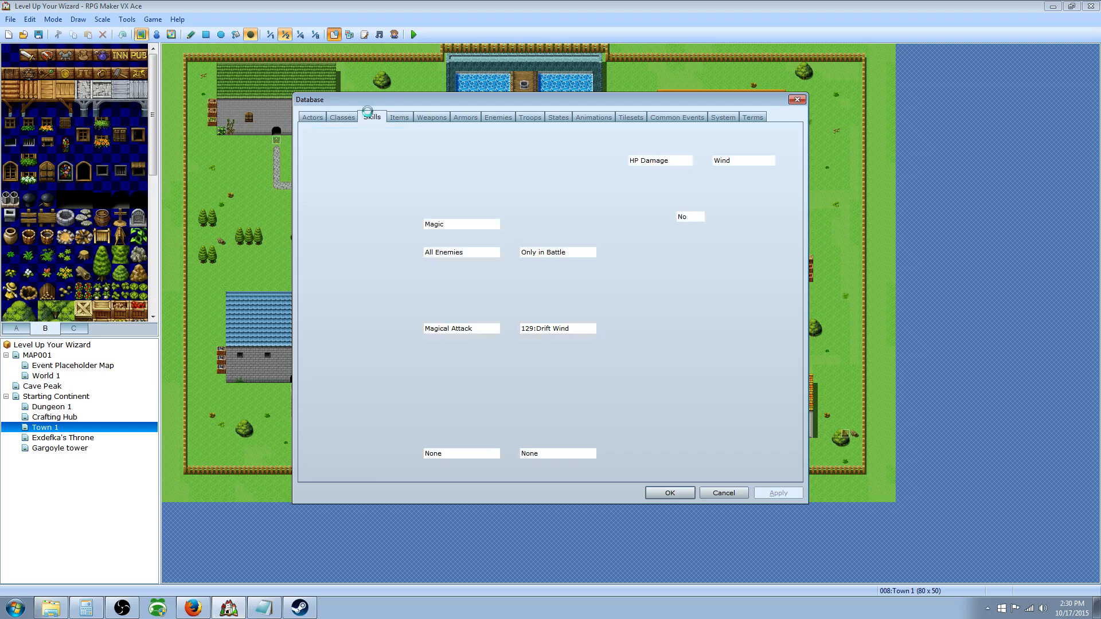
left_click_drag(399, 414, 399, 165)
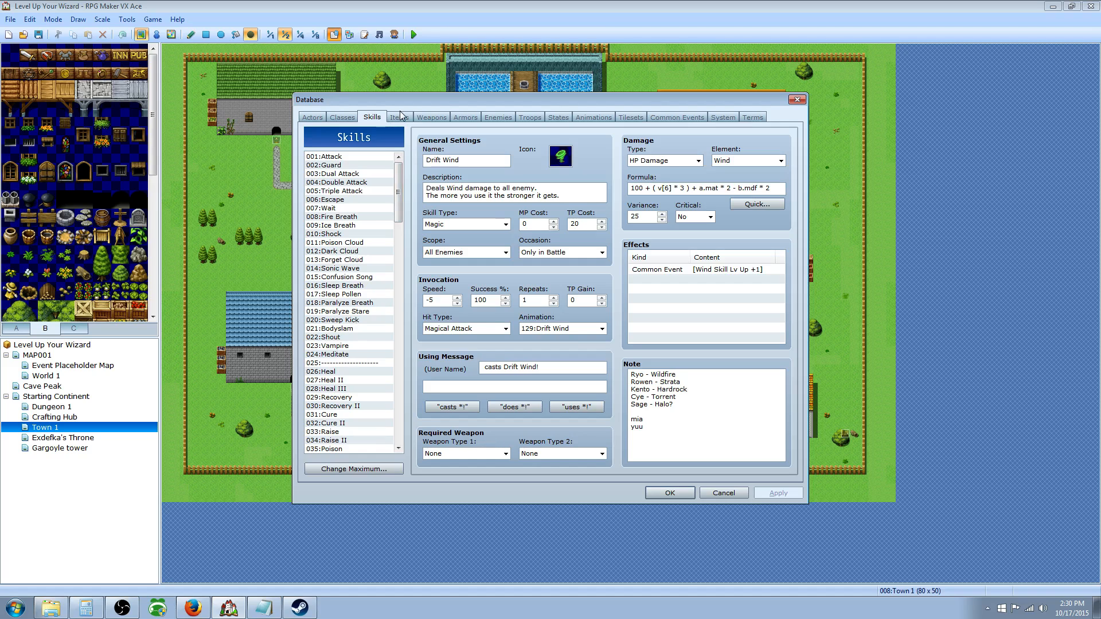
Look through the database's Items, Weapons, Armors and Enemies pages, and view the Hornet enemy's settings
left_click(400, 116)
left_click(428, 119)
left_click(453, 118)
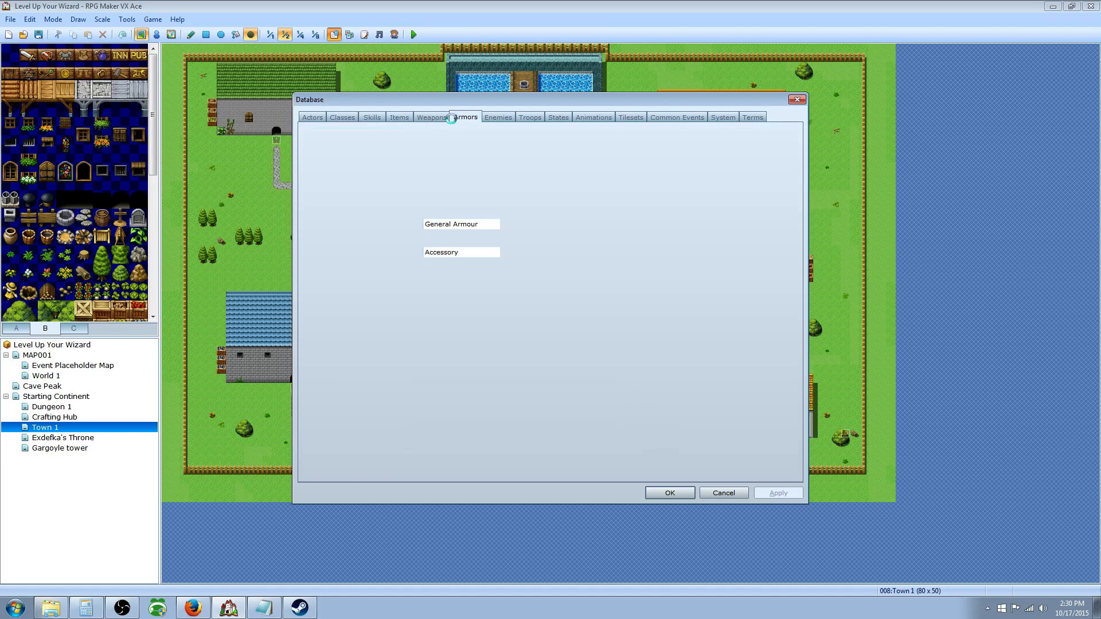
left_click(497, 117)
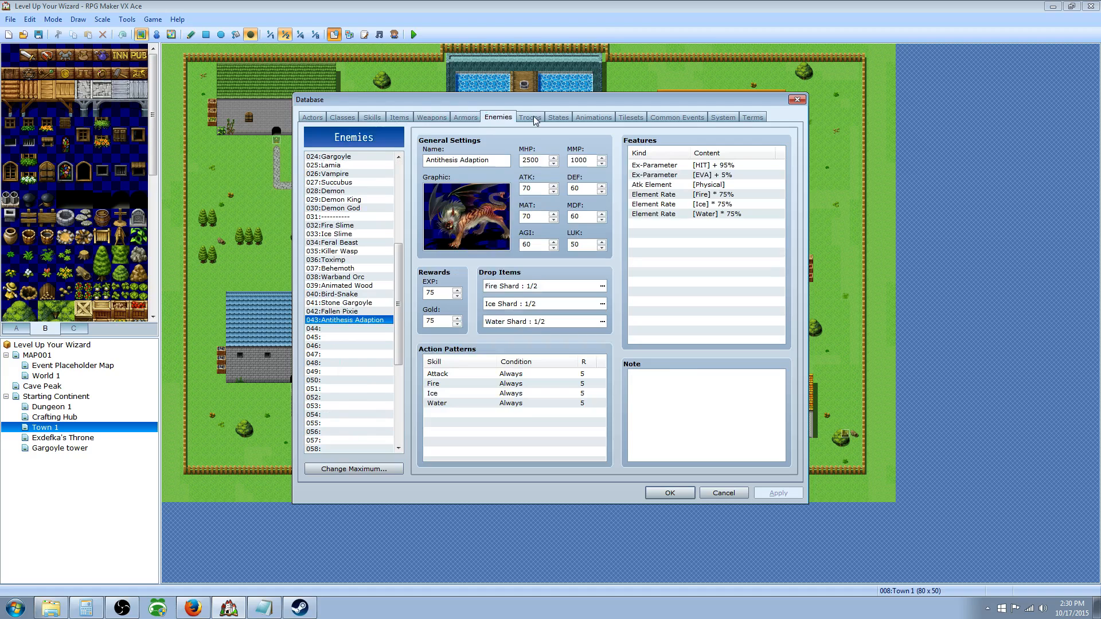
left_click_drag(398, 252, 399, 172)
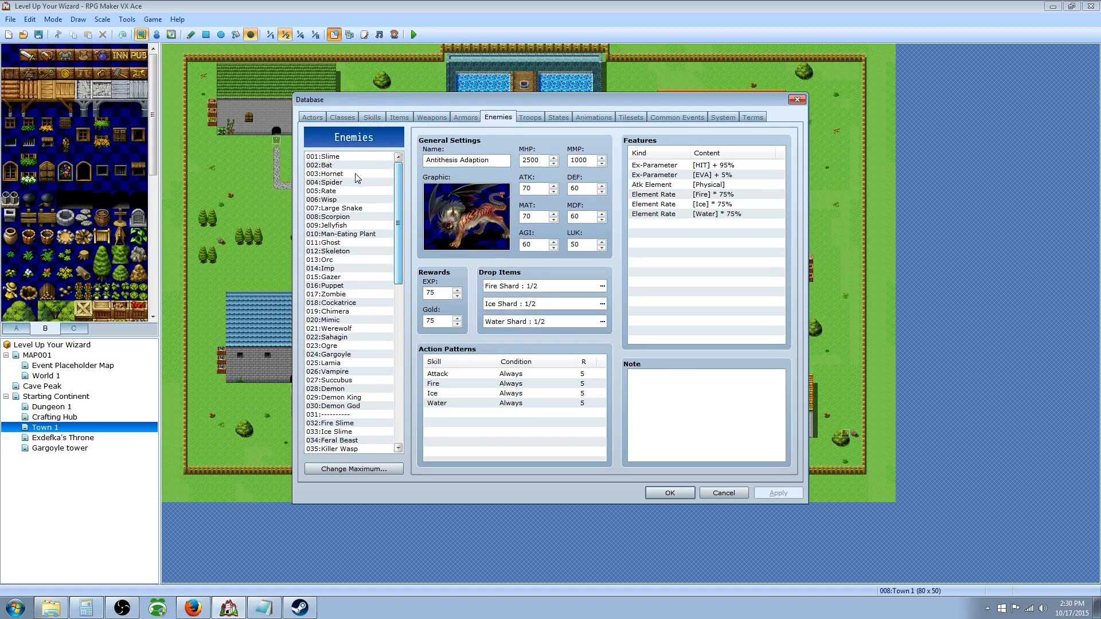
left_click(355, 173)
Look through the database's Troops, States, Animations, Tilesets and Common Events pages
left_click(526, 114)
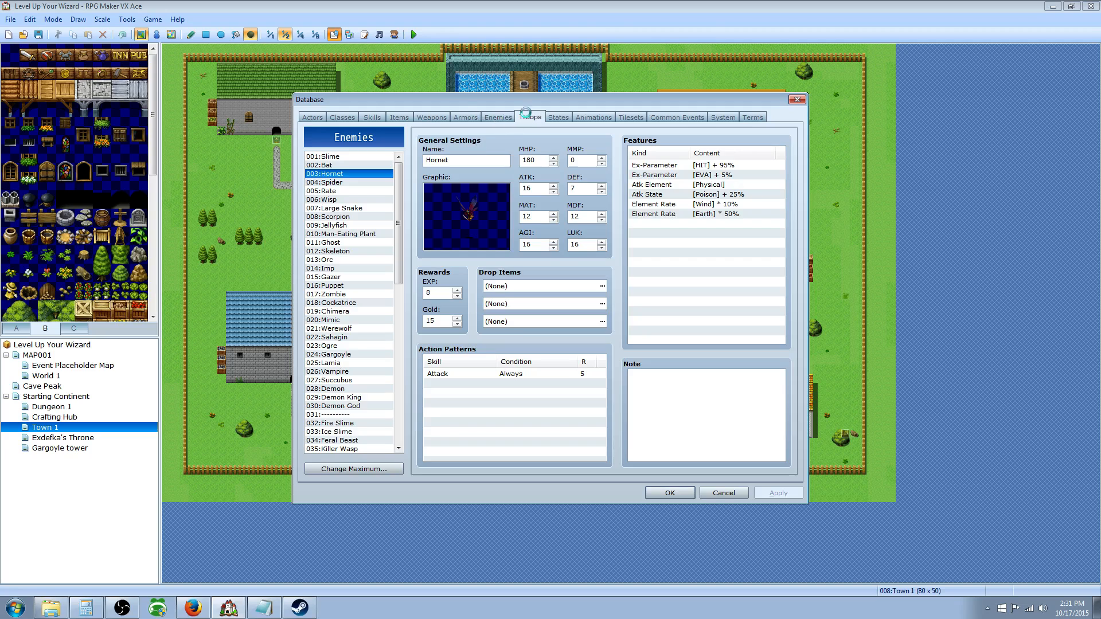
left_click(559, 118)
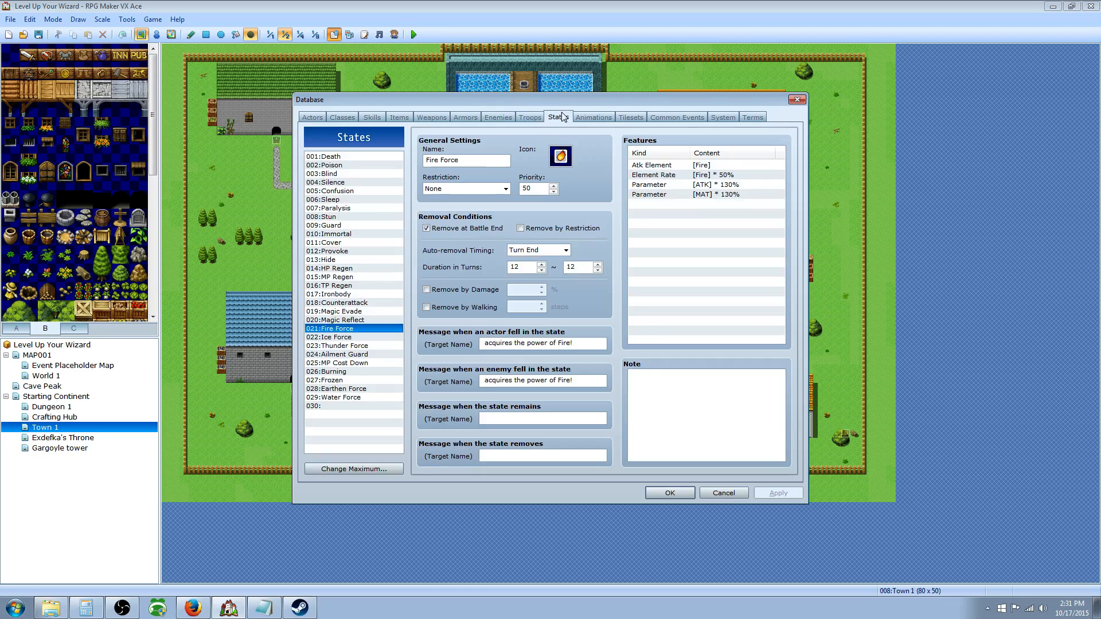
left_click(593, 118)
left_click(634, 117)
left_click(679, 118)
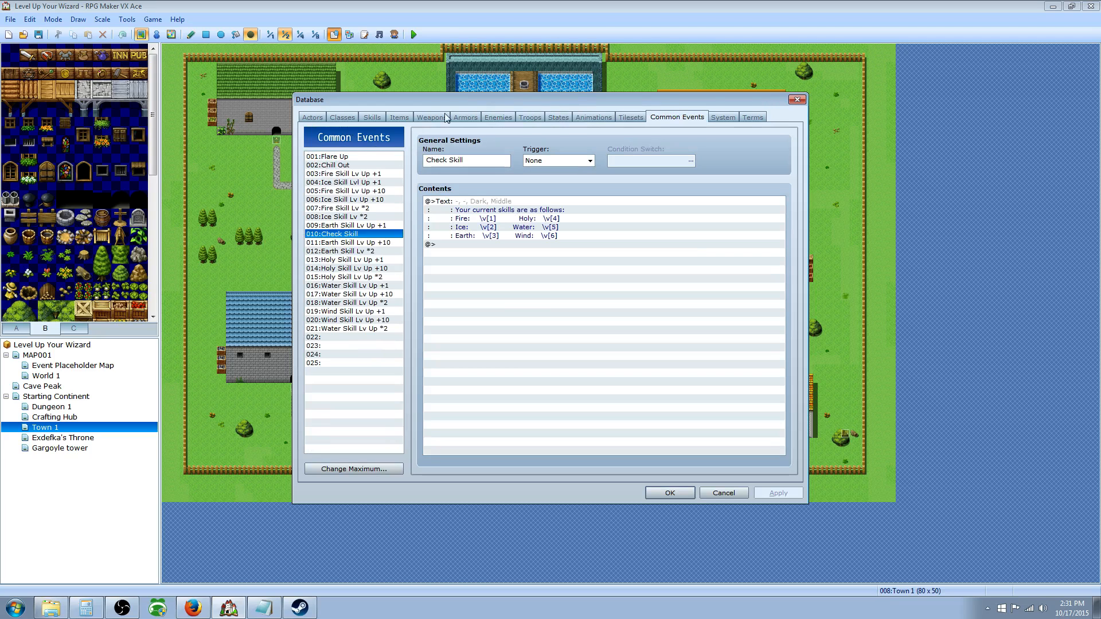
Review the start of the Skills list again, and return through the Classes page to the actors
left_click(370, 117)
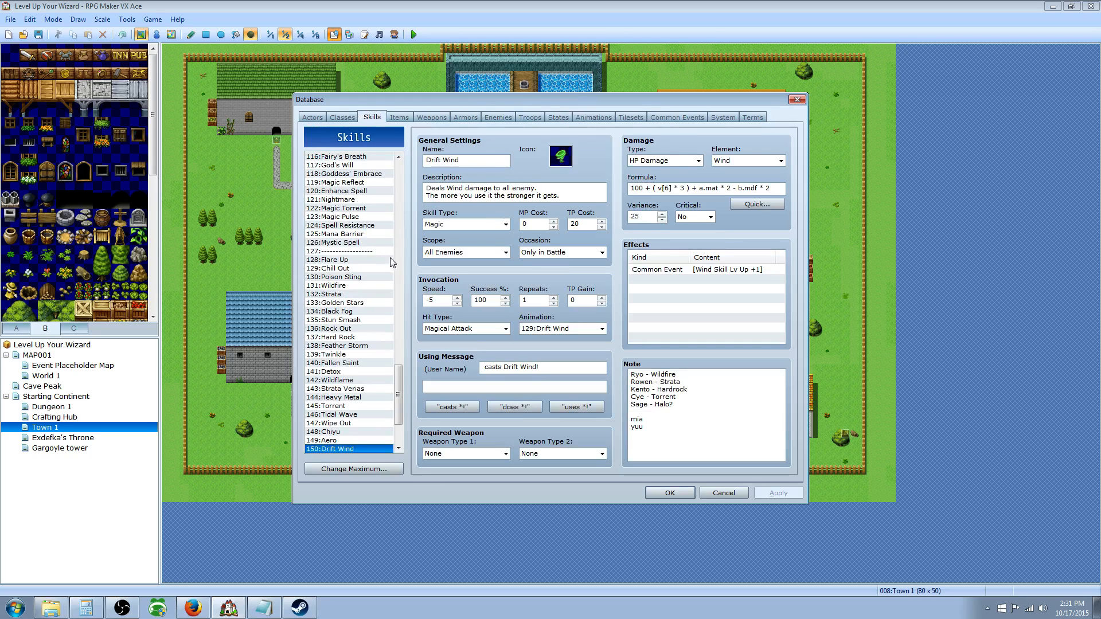
left_click_drag(401, 392, 409, 179)
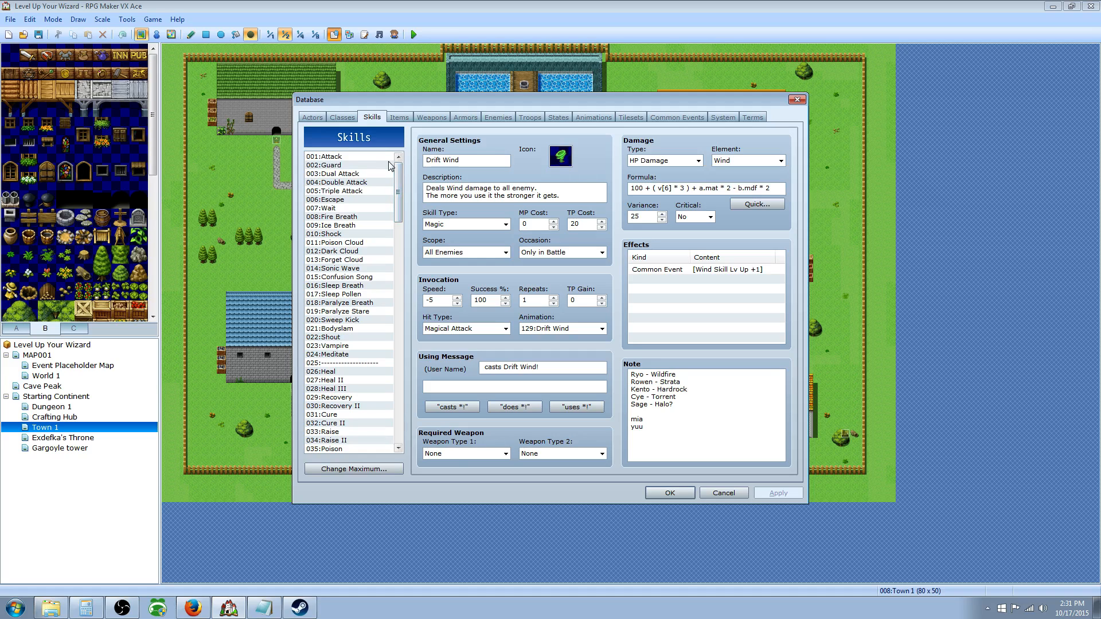
left_click(340, 117)
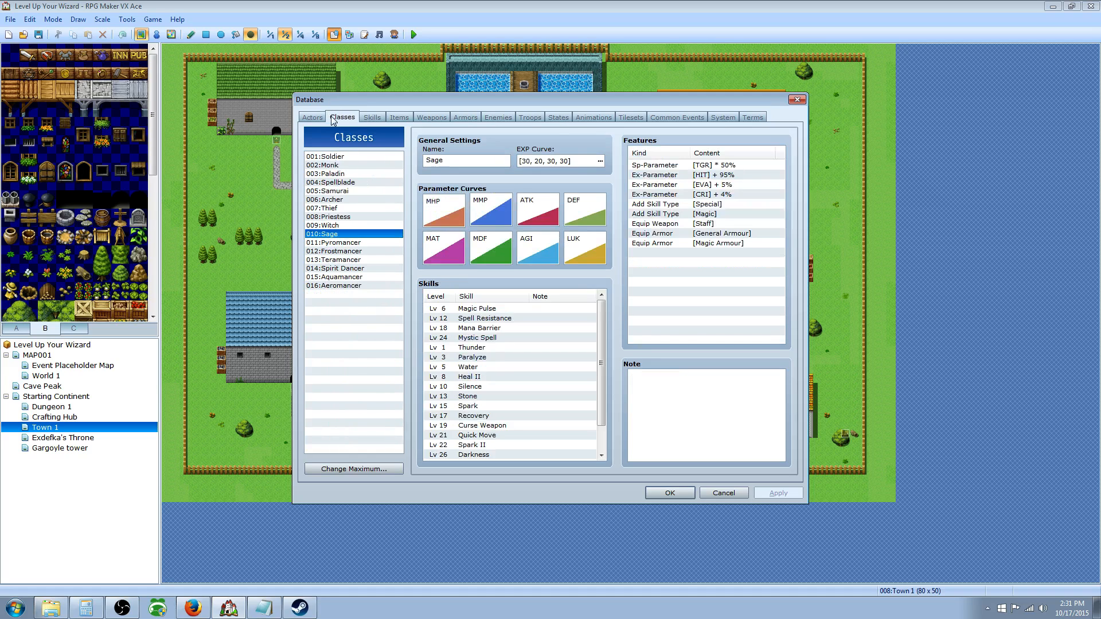
left_click(319, 118)
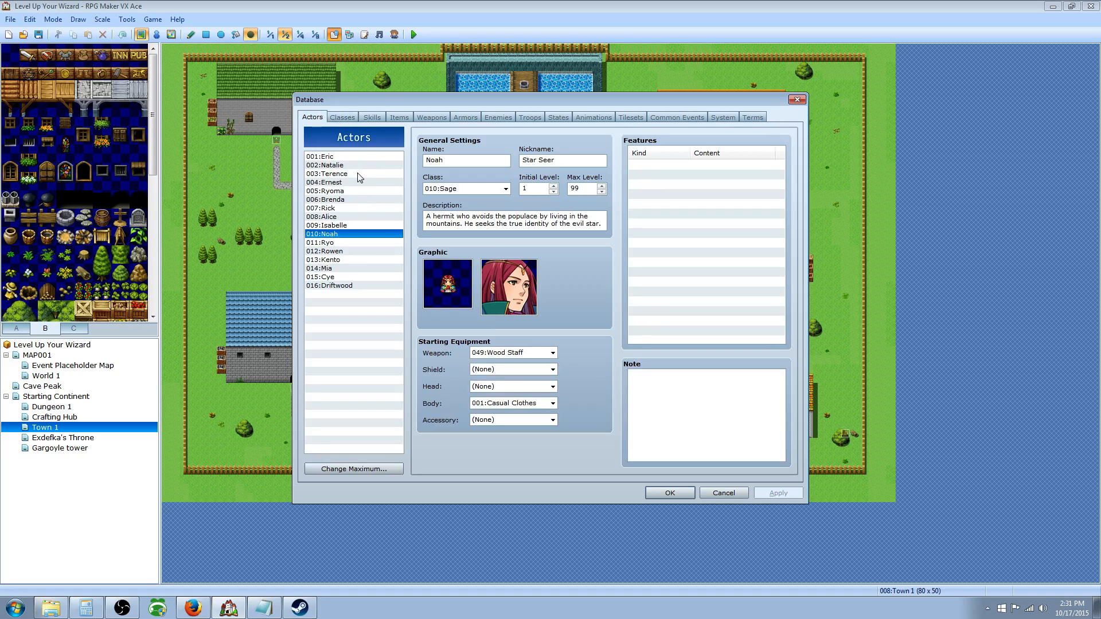
View the character and face graphic choices for actor 001, keeping the current Actor4 selection in both
left_click(339, 157)
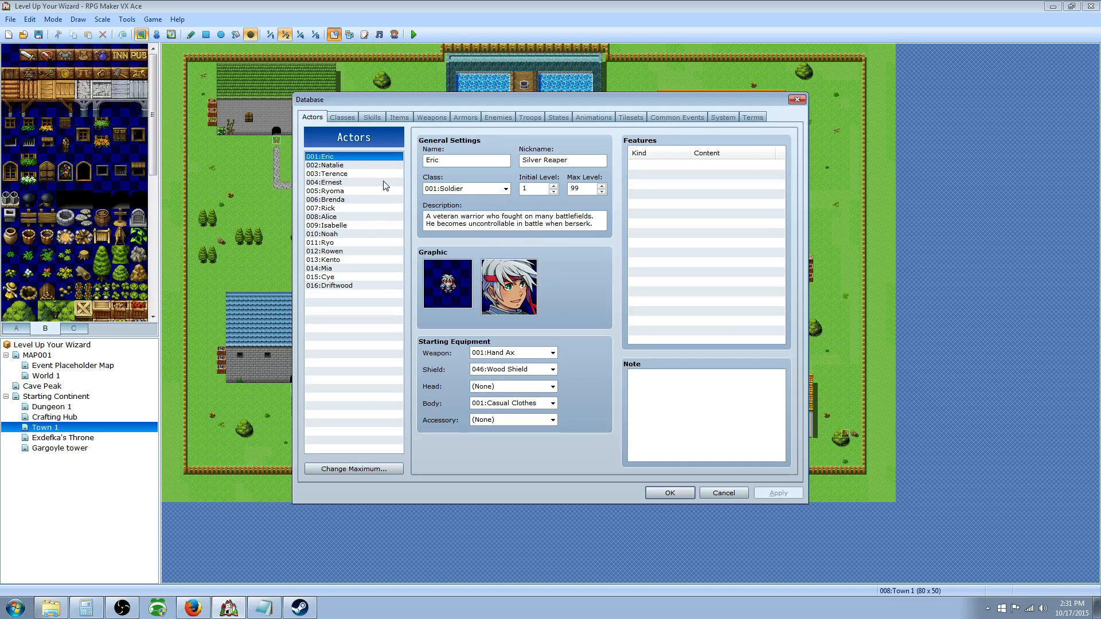
double_click(445, 281)
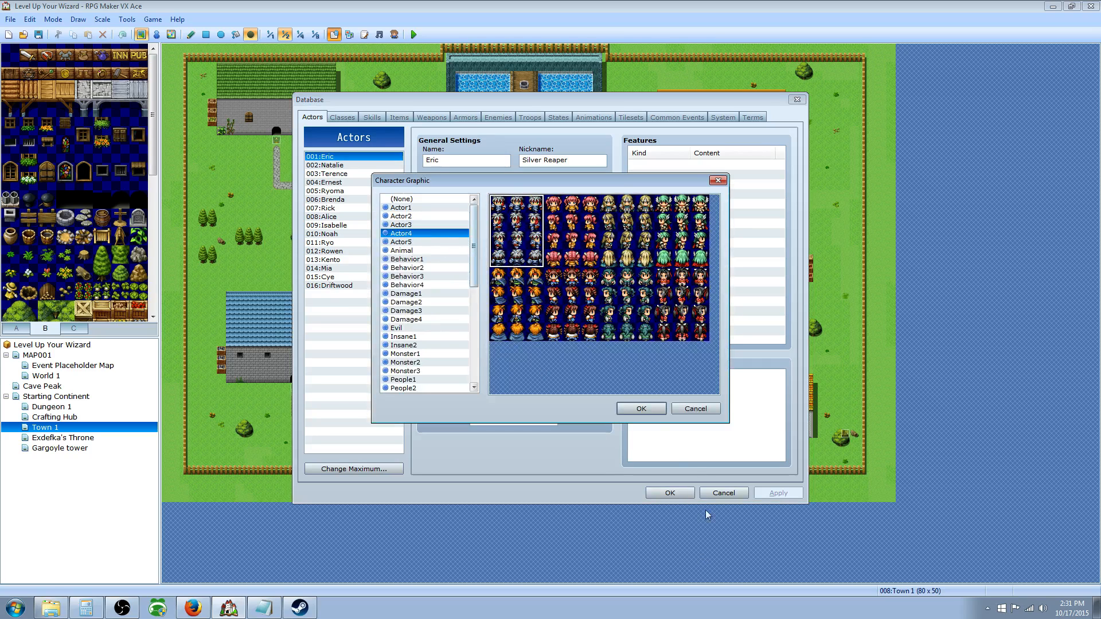
left_click(651, 411)
double_click(518, 297)
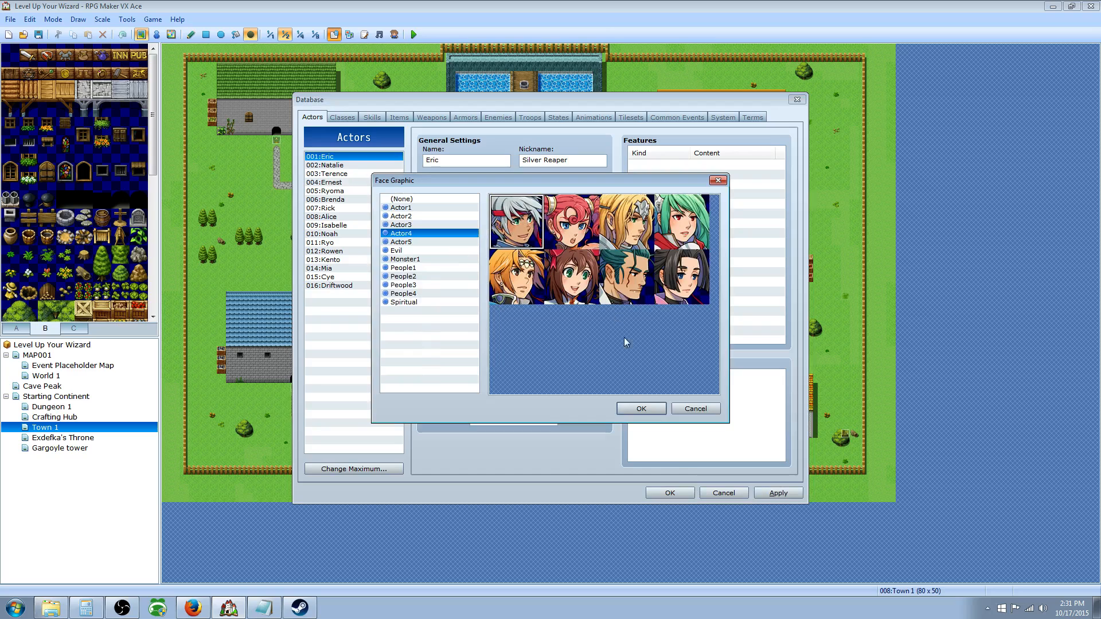
left_click(641, 409)
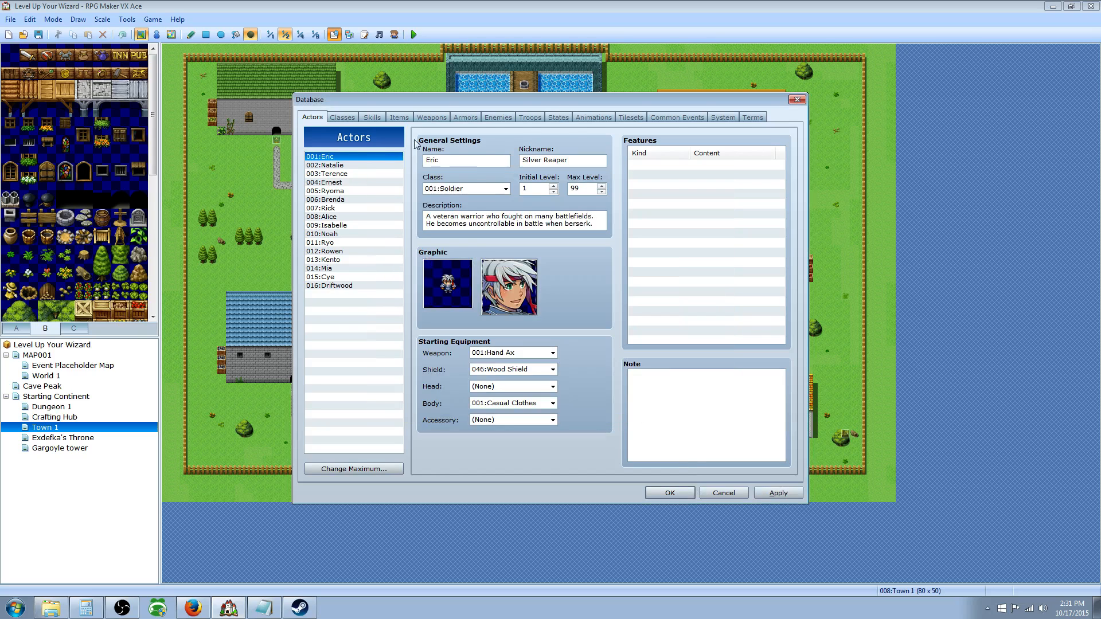
View the settings of actors 002 through 005, check the Classes page, and return to the actors
left_click(357, 165)
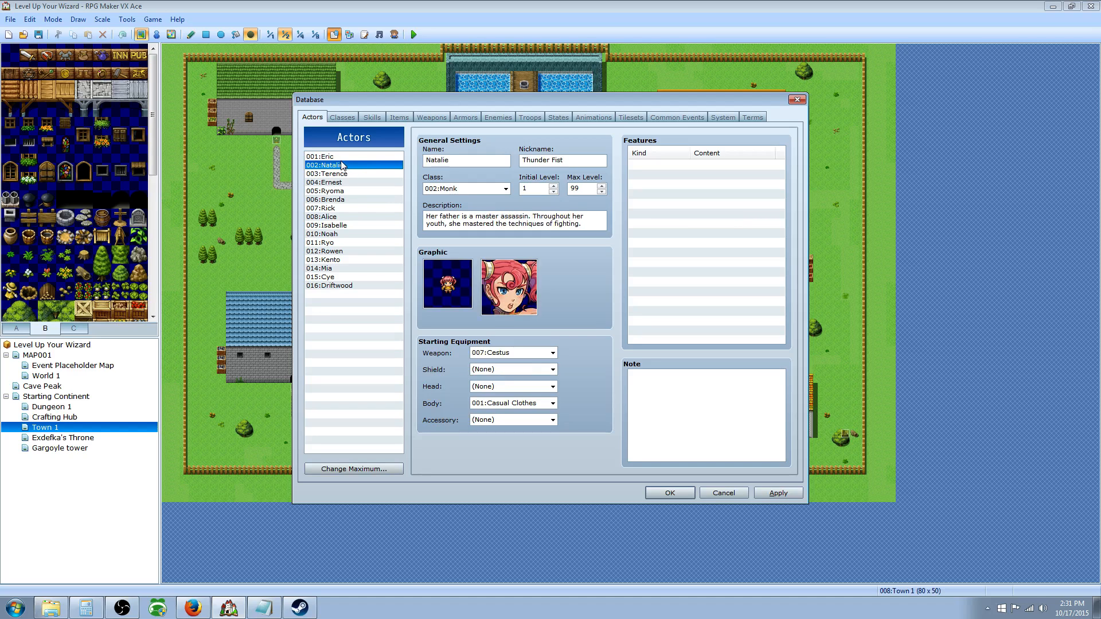
left_click(374, 174)
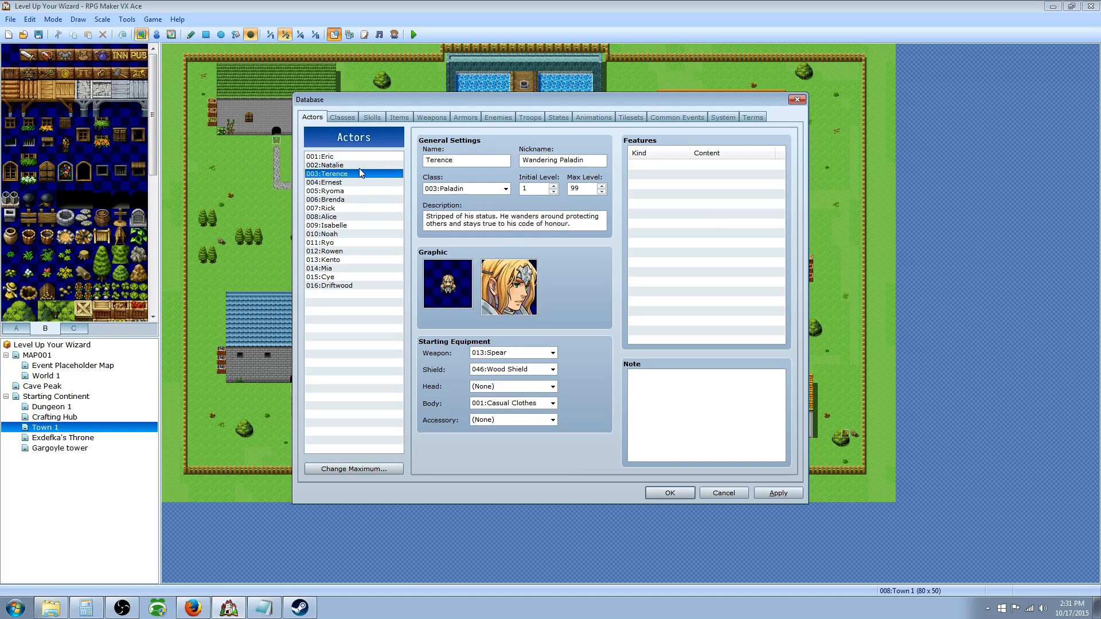
left_click(345, 183)
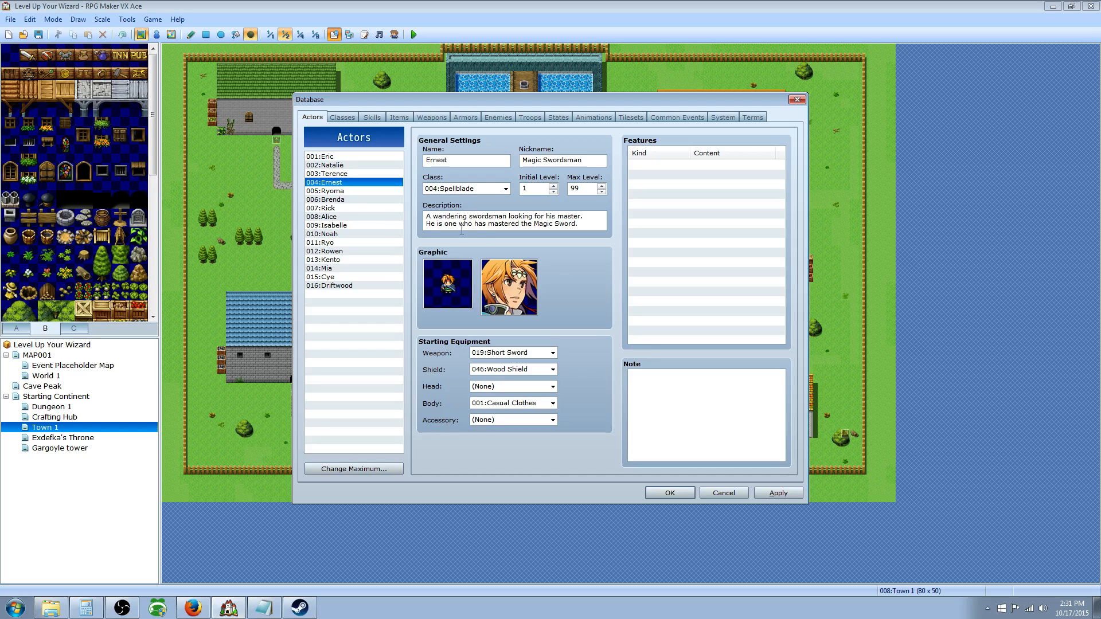
left_click(341, 191)
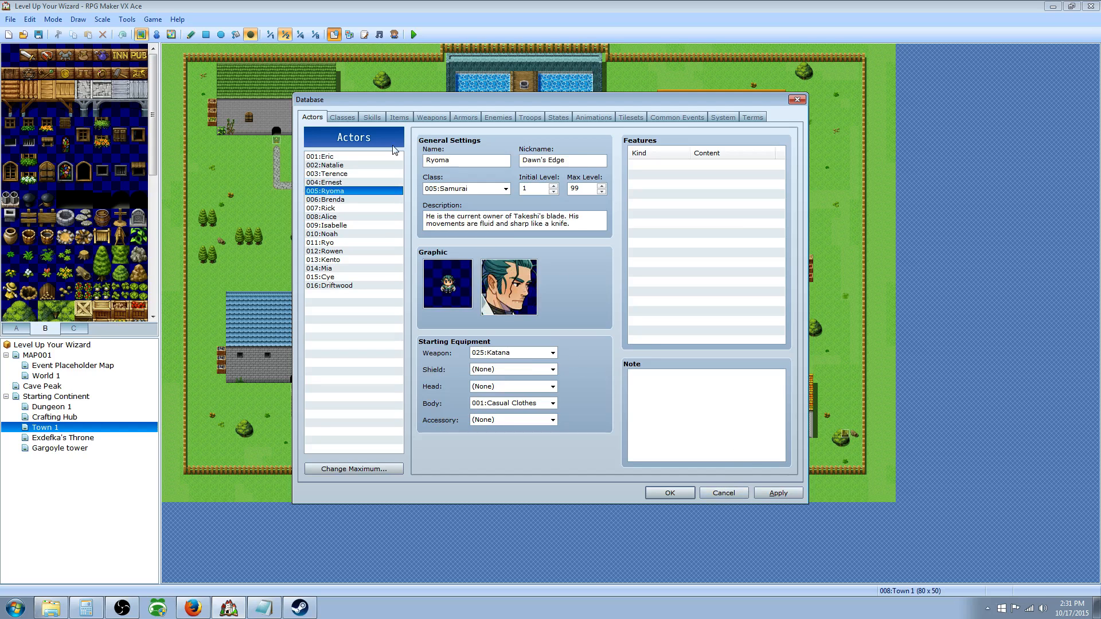
left_click(346, 118)
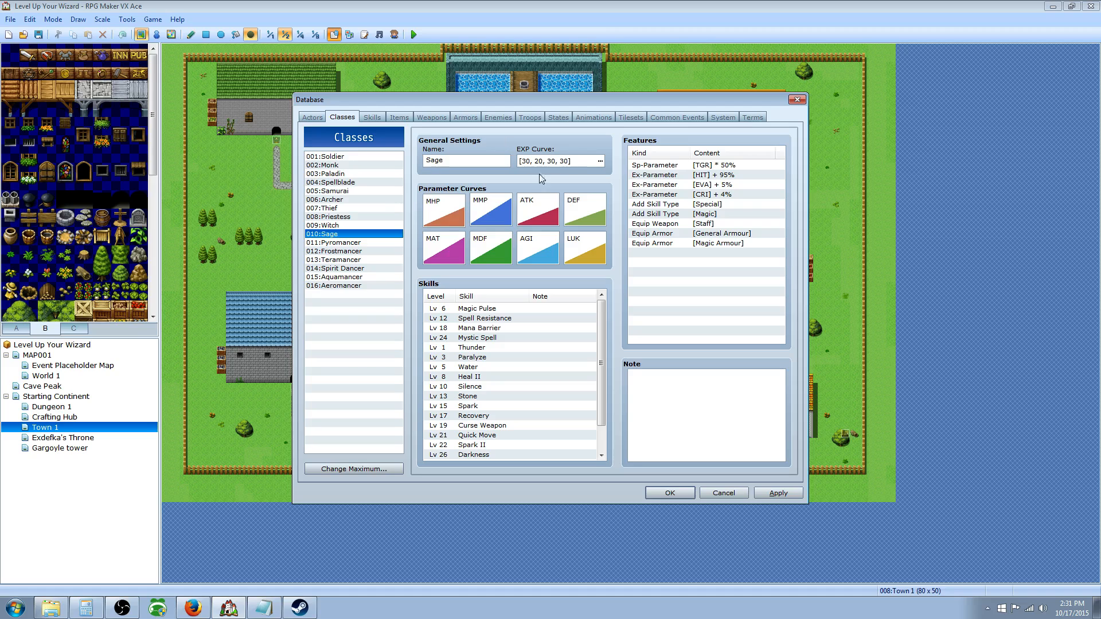
left_click(315, 118)
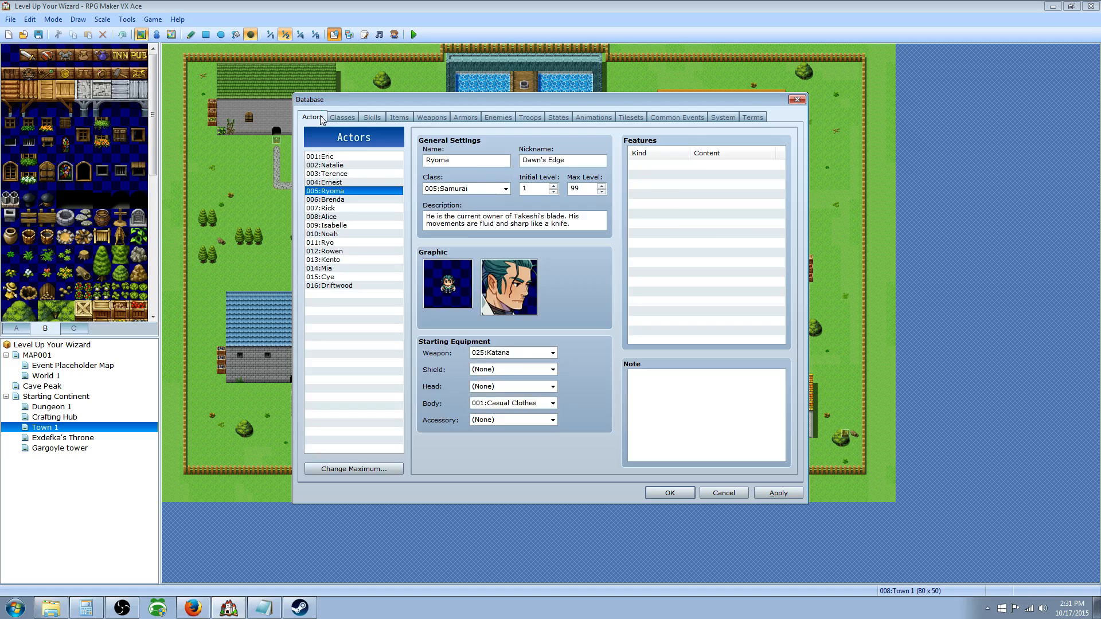
Compare the settings of several database classes, including Sage, Aquamancer, Frostmancer and Pyromancer, ending on Soldier
left_click(346, 118)
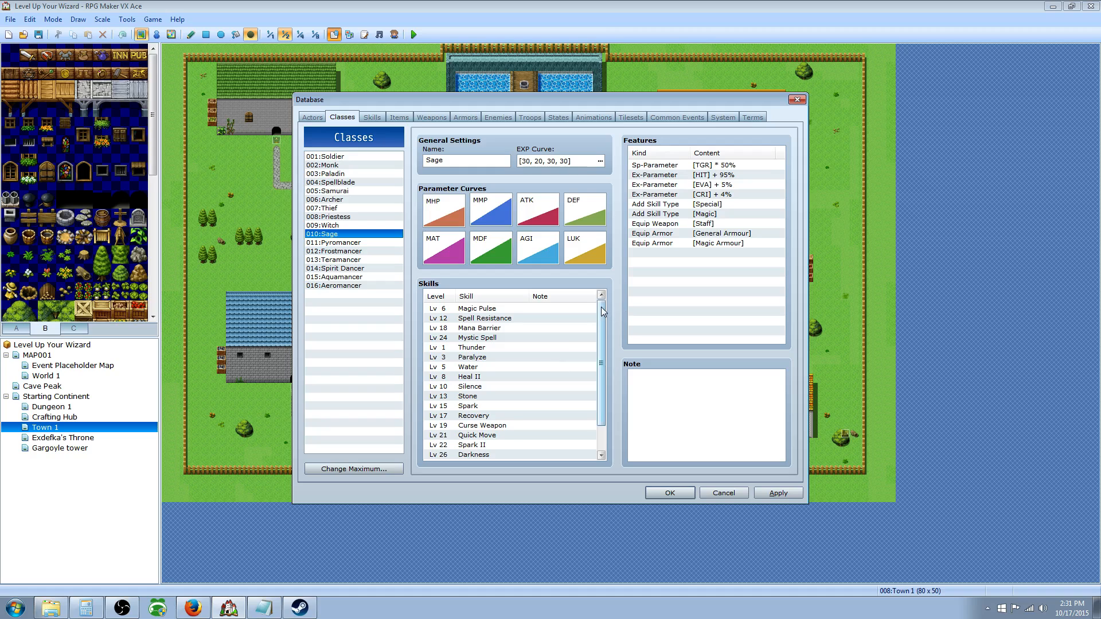
left_click(352, 157)
left_click(337, 234)
left_click(342, 278)
left_click(343, 252)
left_click(342, 243)
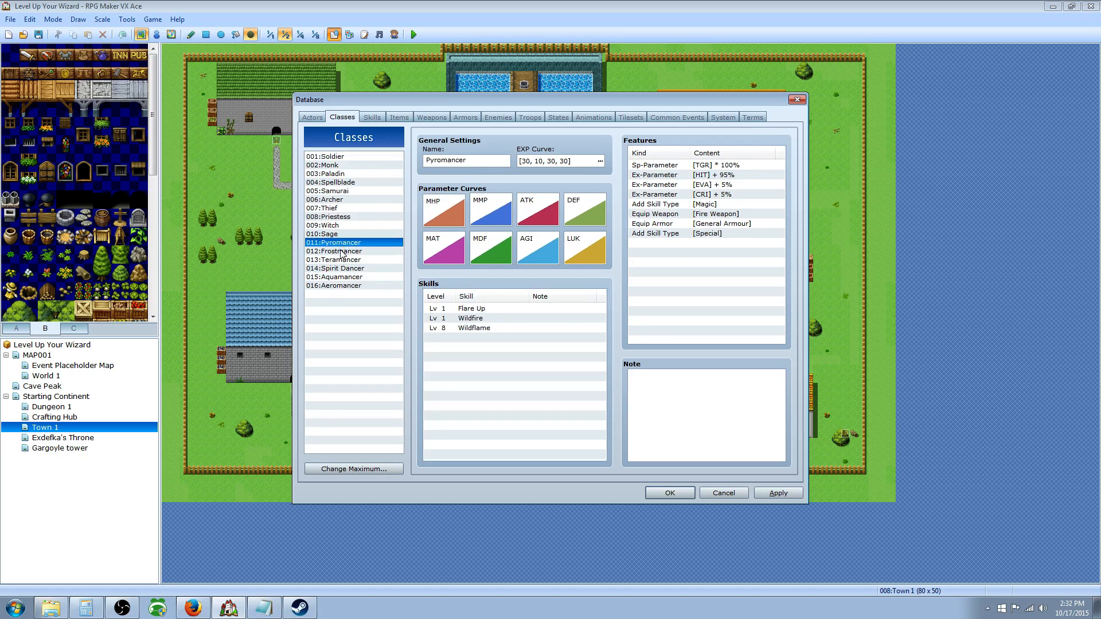
left_click(350, 159)
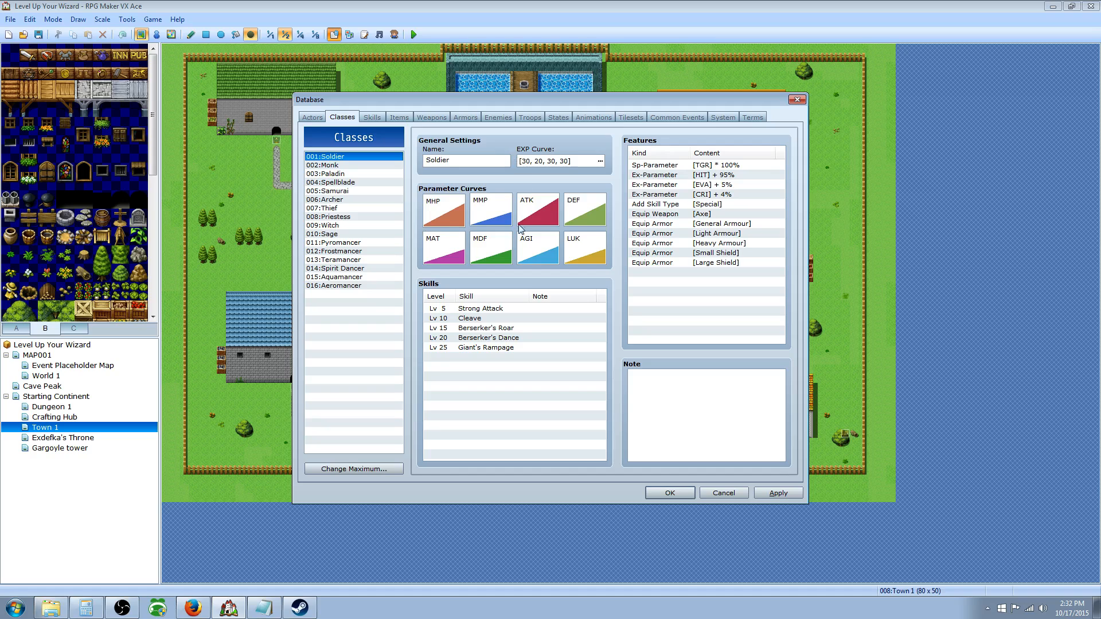
Redraw the Soldier class's MHP curve at level 39 to about 3303, and open and cancel the curve generator
double_click(471, 163)
double_click(440, 214)
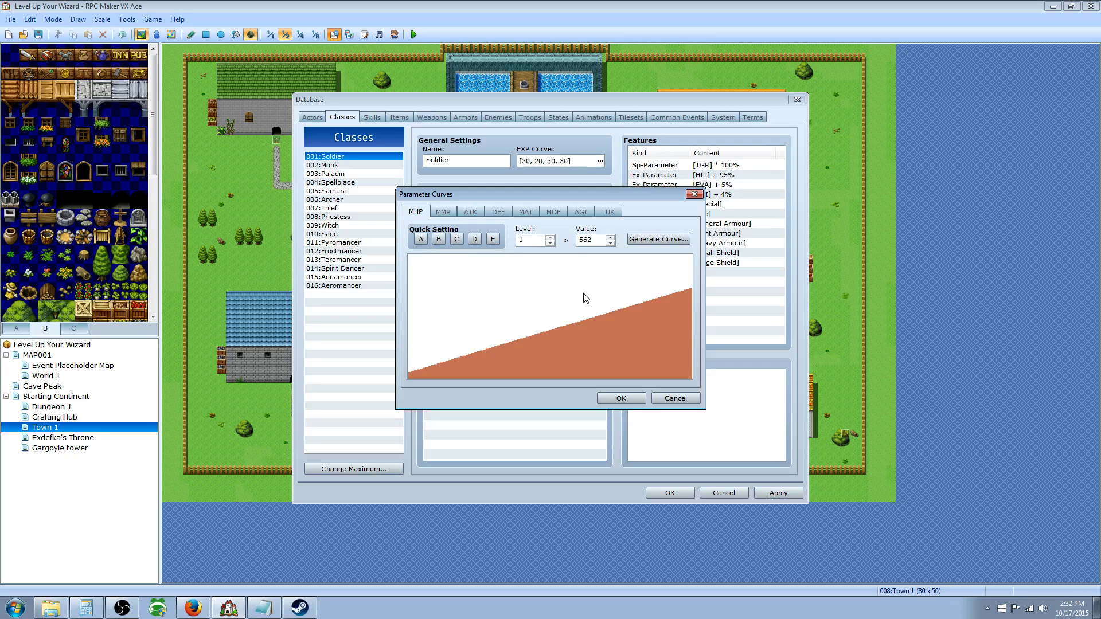
mouse_move(525, 304)
left_mouse_down()
mouse_move(525, 320)
mouse_move(523, 273)
left_mouse_up()
left_click(659, 239)
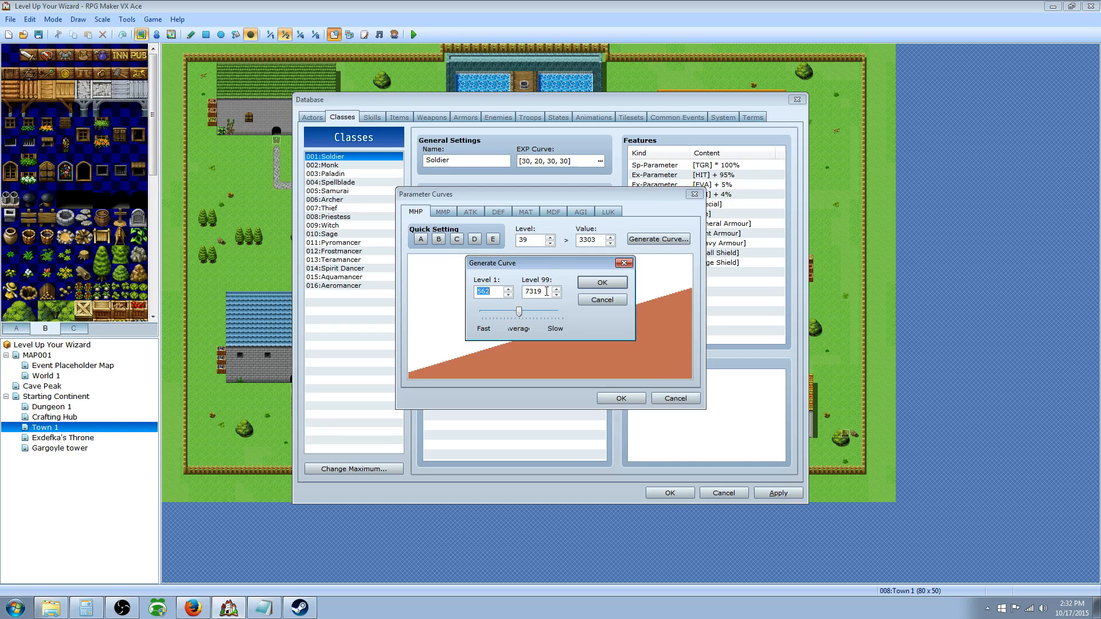
left_click(602, 299)
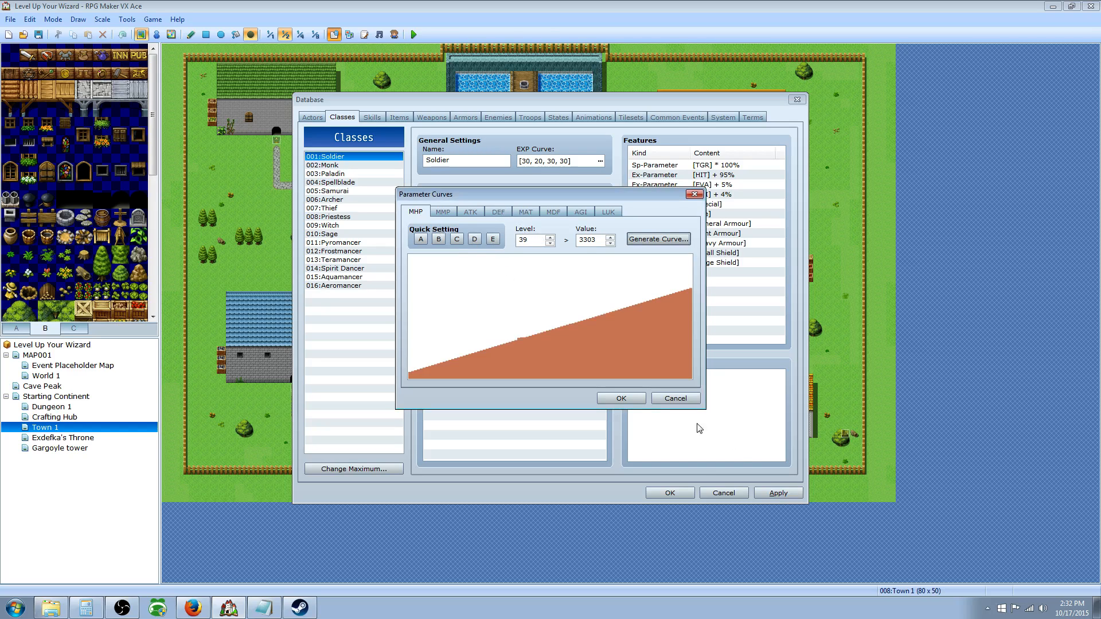
Examine the Soldier class's parameter curves from MMP through LUK, and compare the MHP and ATK curves
left_click(447, 213)
left_click(470, 214)
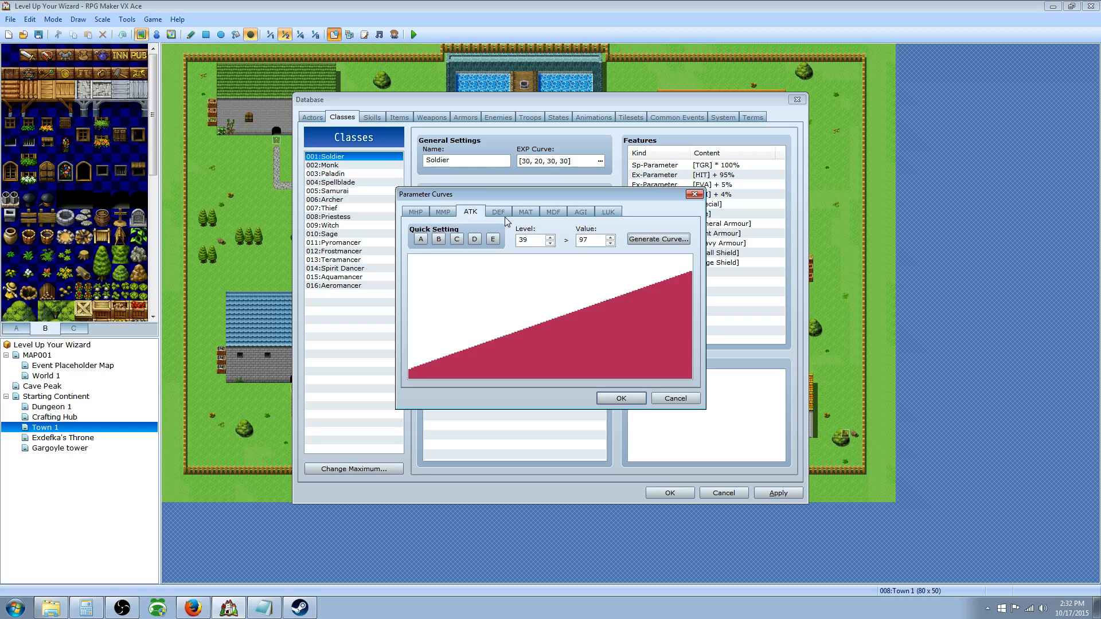
left_click(498, 213)
left_click(526, 213)
left_click(553, 213)
left_click(527, 213)
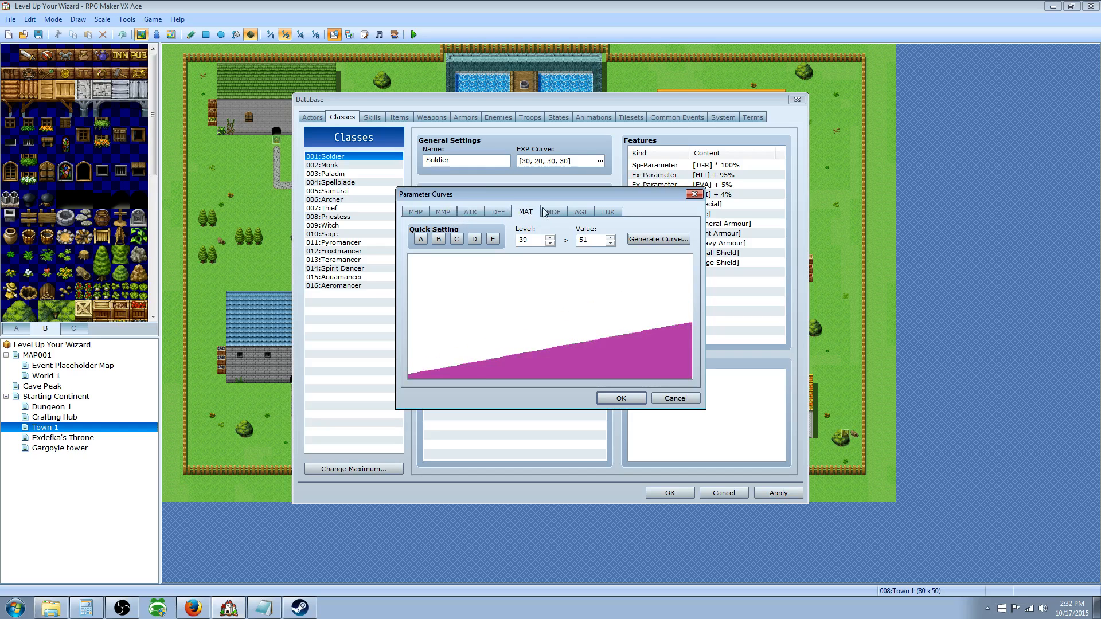
left_click(552, 213)
left_click(580, 213)
left_click(608, 213)
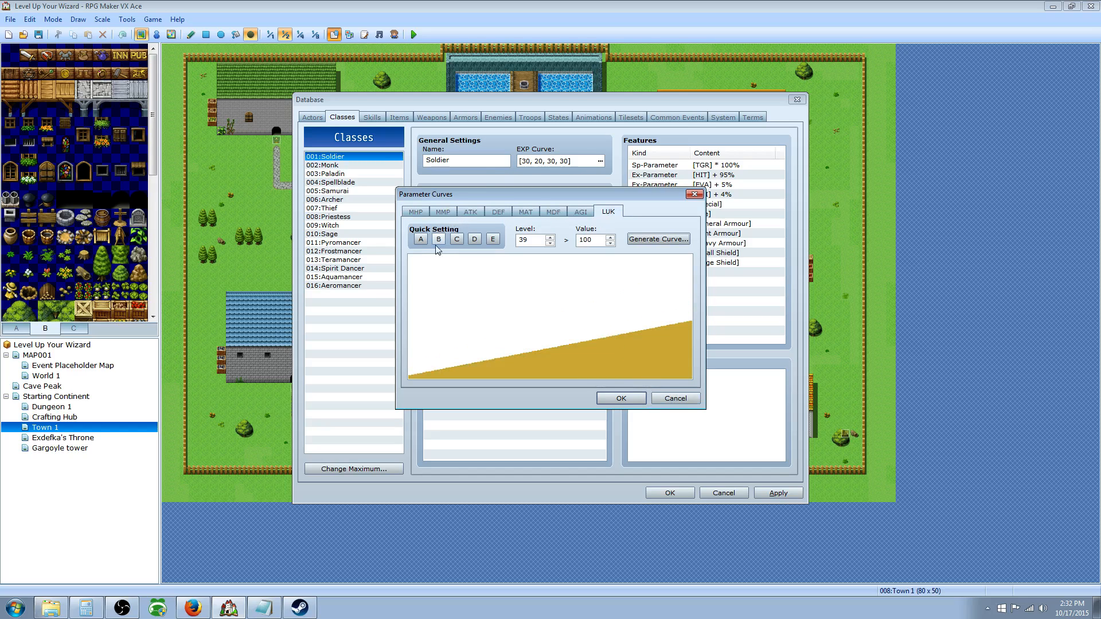
left_click(417, 213)
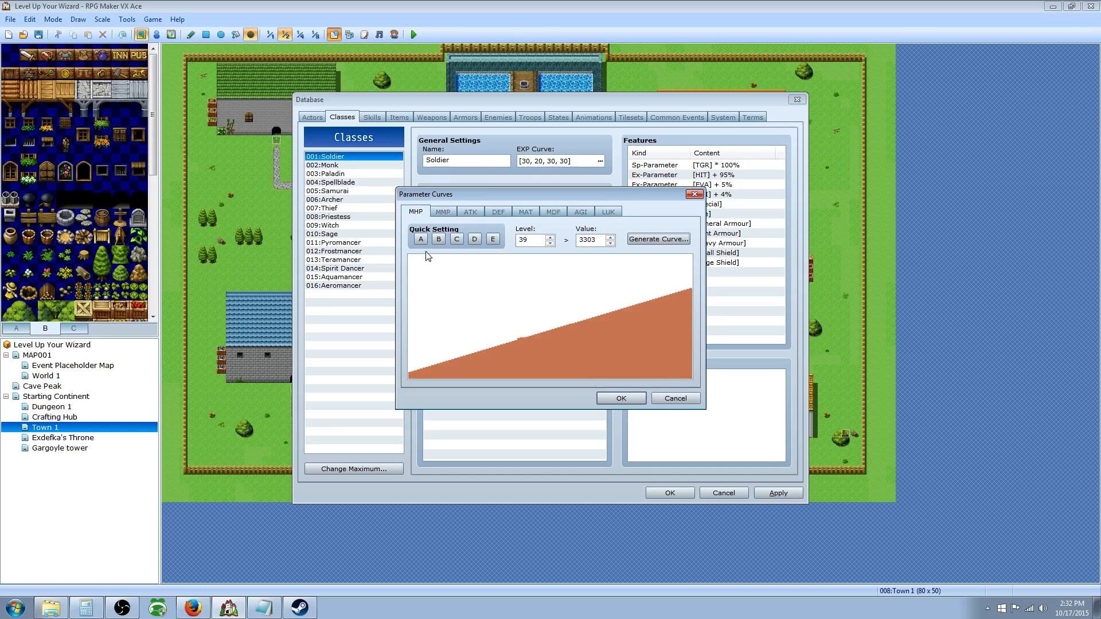
left_click(470, 213)
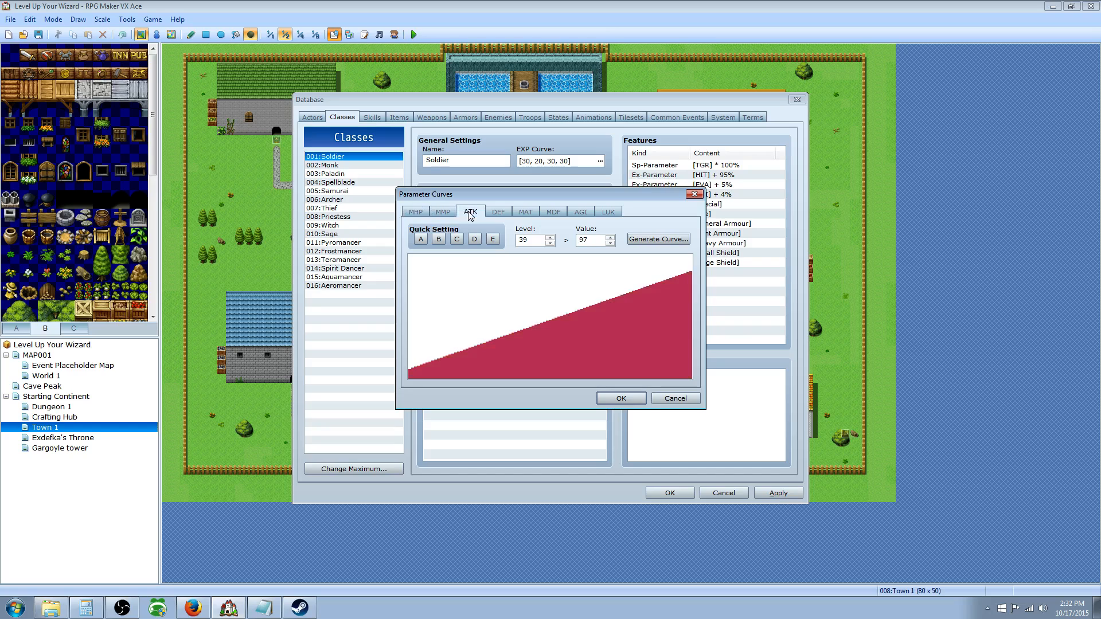
Compare the Soldier class's DEF, MMP, MAT, MDF and ATK parameter curves, and cancel out of them
left_click(501, 211)
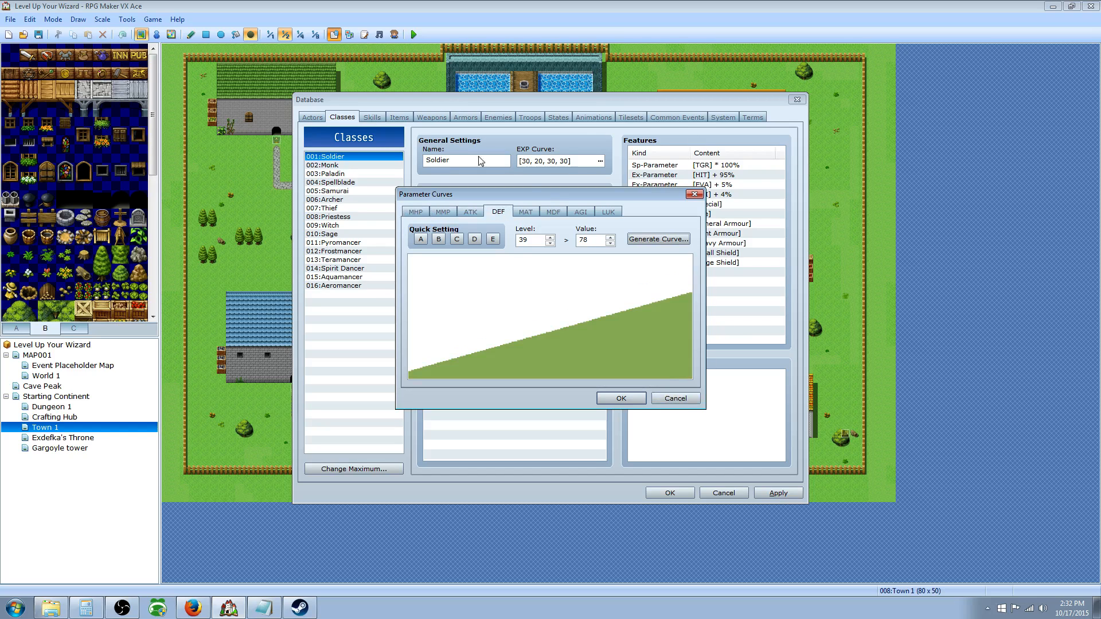
left_click(450, 210)
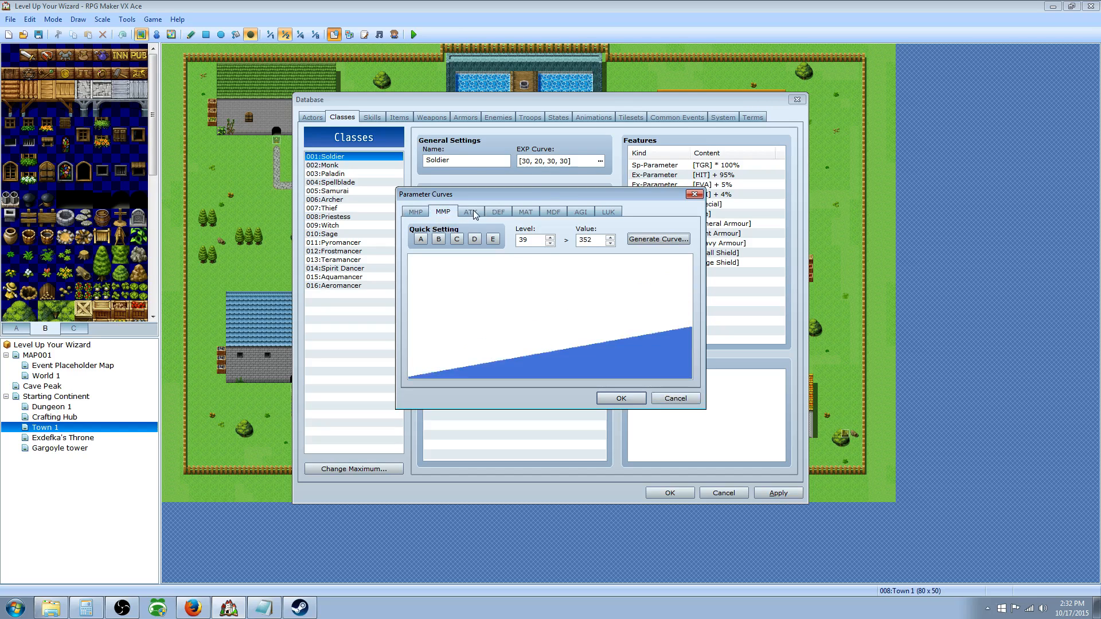
left_click(534, 212)
left_click(552, 212)
left_click(470, 214)
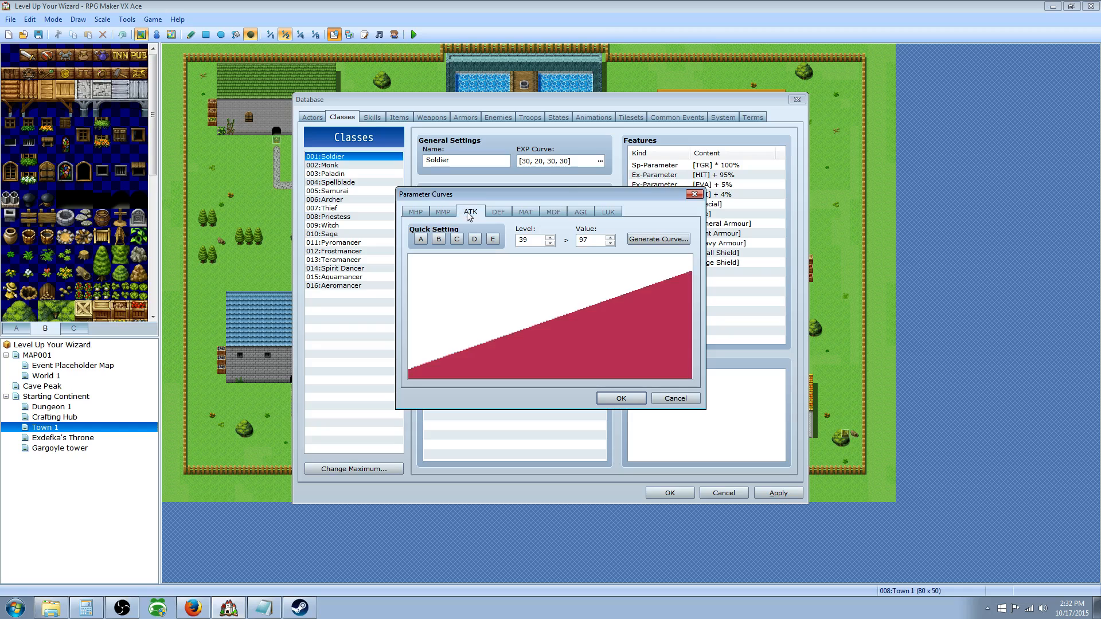
left_click(676, 397)
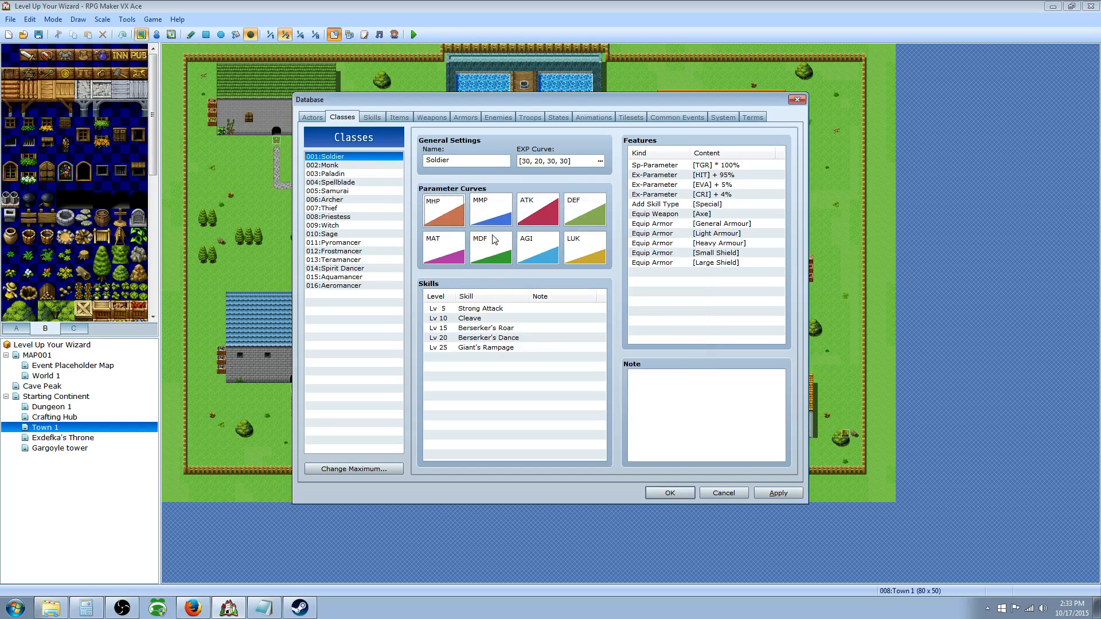
View the Soldier's EXP curve and the Hornet enemy's EXP and gold rewards, and return to the classes
left_click(598, 163)
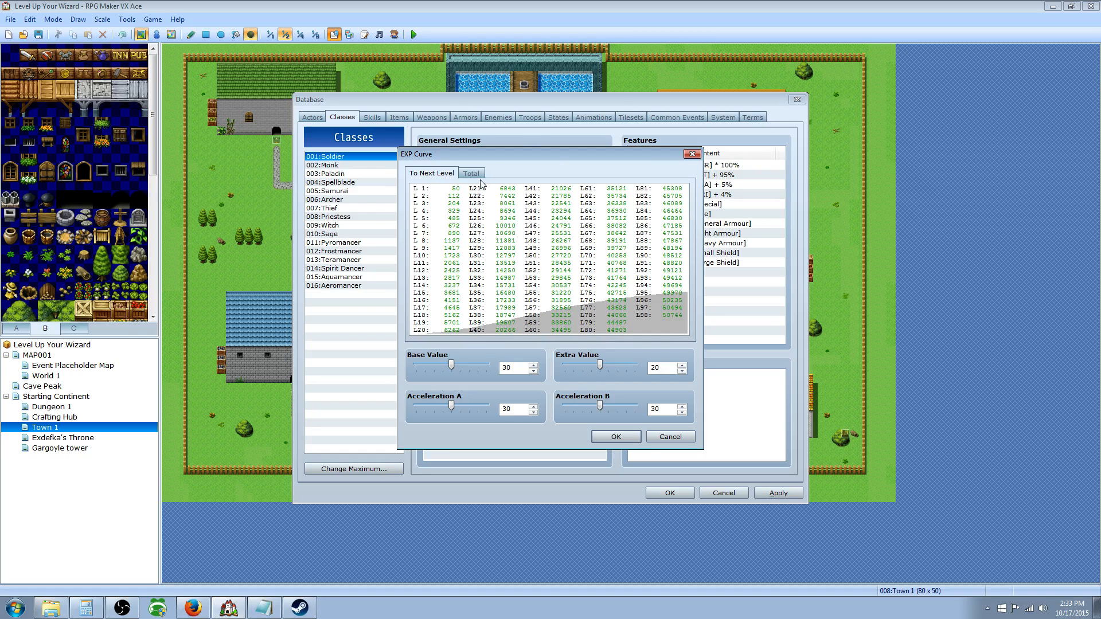
left_click(617, 438)
left_click(376, 117)
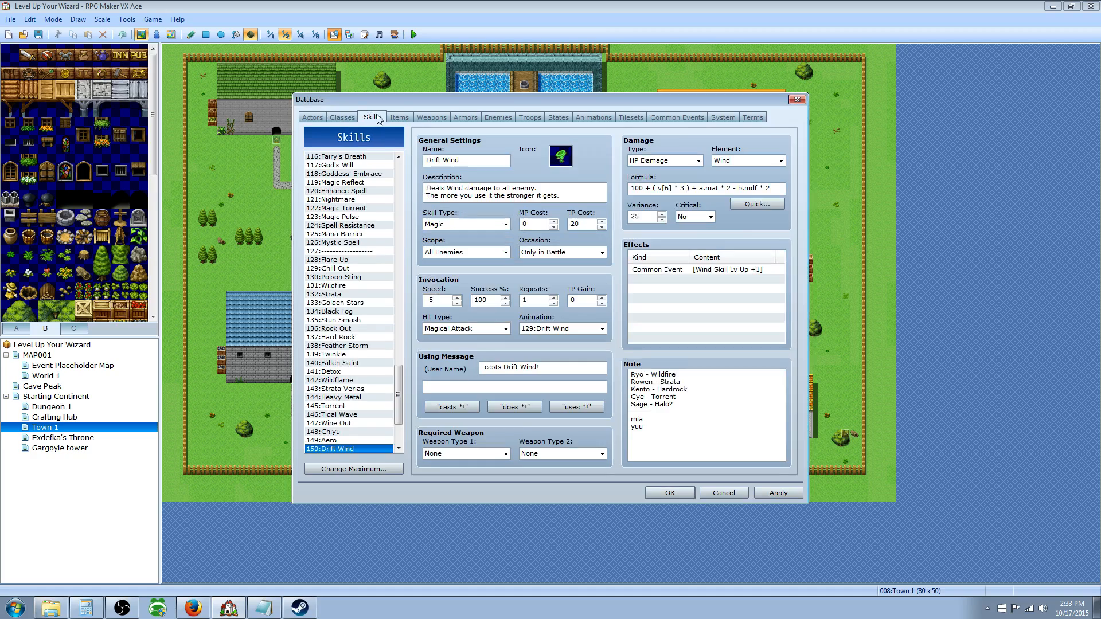
left_click(501, 114)
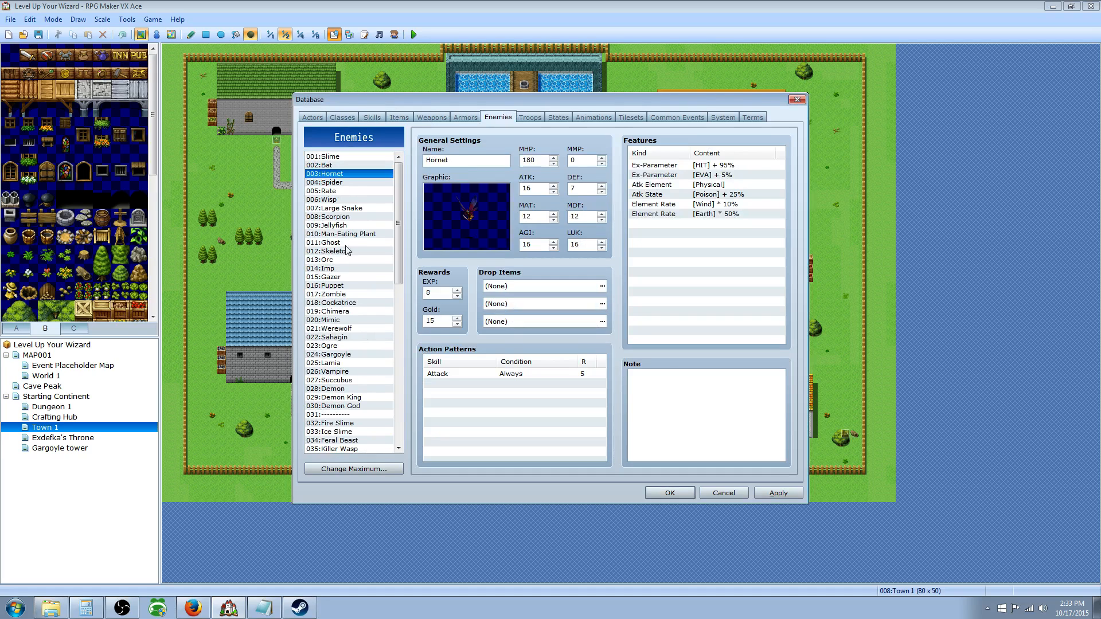
left_click(433, 292)
left_click(436, 320)
left_click(434, 291)
left_click(373, 119)
left_click(354, 121)
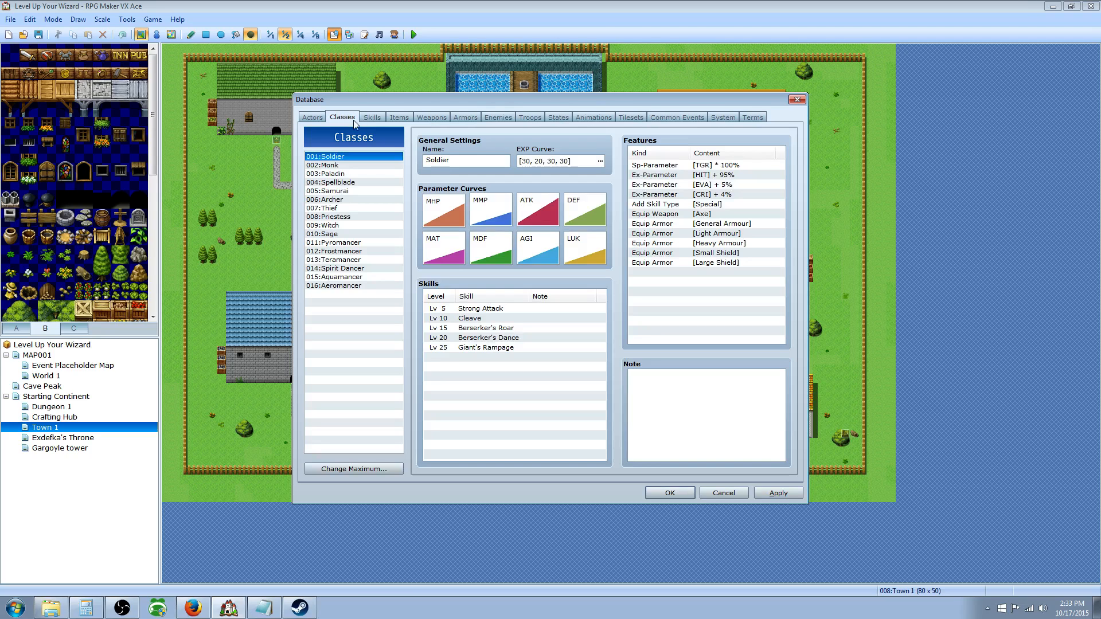
Set the Soldier's EXP curve to base value 30 and extra value 10, and check the total EXP table
left_click(598, 160)
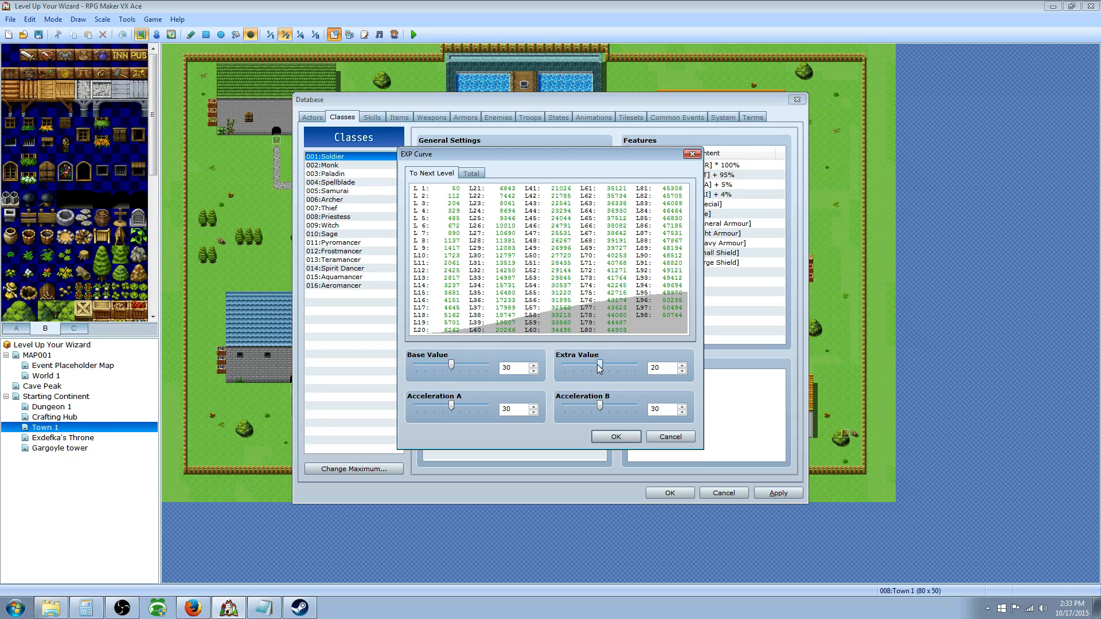
left_click_drag(600, 363, 568, 363)
left_click_drag(445, 361, 409, 366)
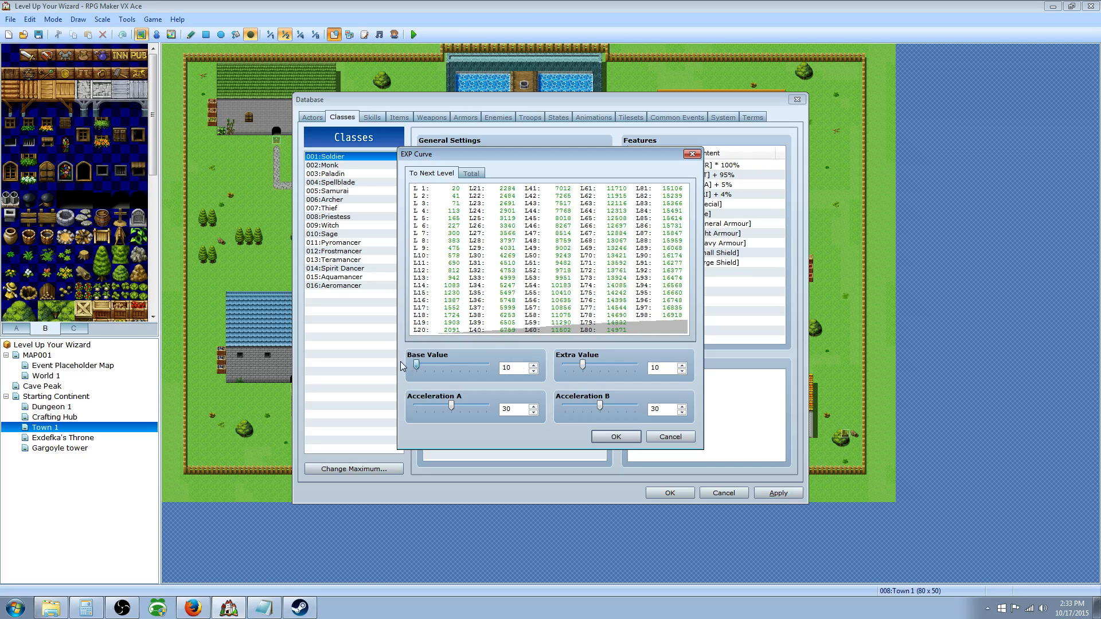
left_click_drag(417, 365, 452, 363)
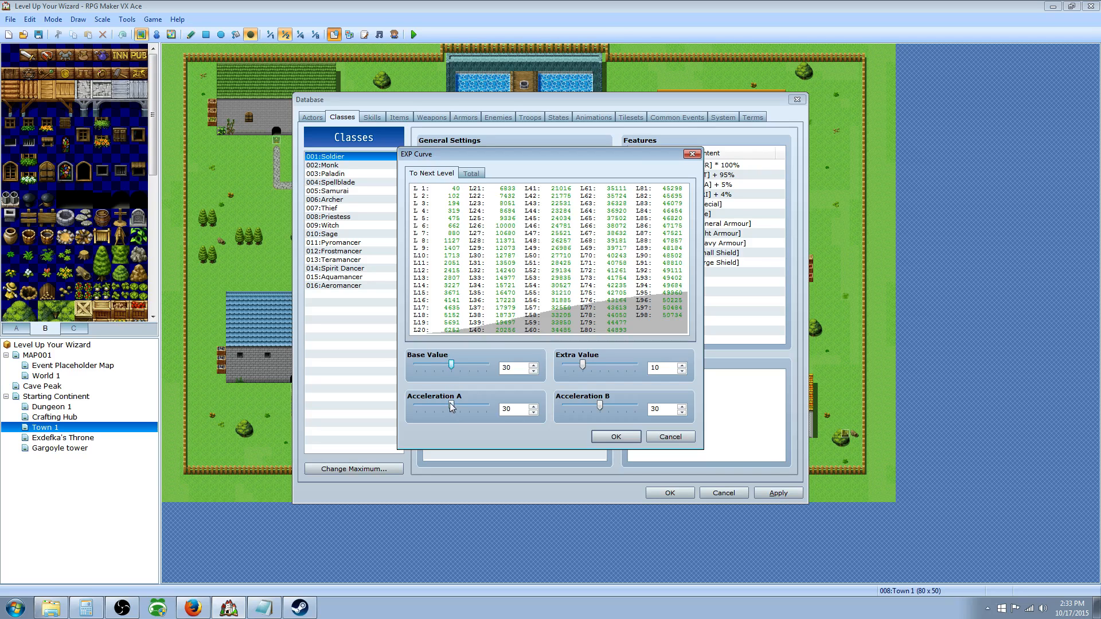
mouse_move(451, 406)
left_mouse_down()
mouse_move(401, 405)
mouse_move(502, 405)
mouse_move(453, 405)
left_mouse_up()
left_click(471, 174)
left_click(434, 174)
left_click(615, 439)
Try to add a feature to the Monk class that grants the Special skill type
left_click(334, 166)
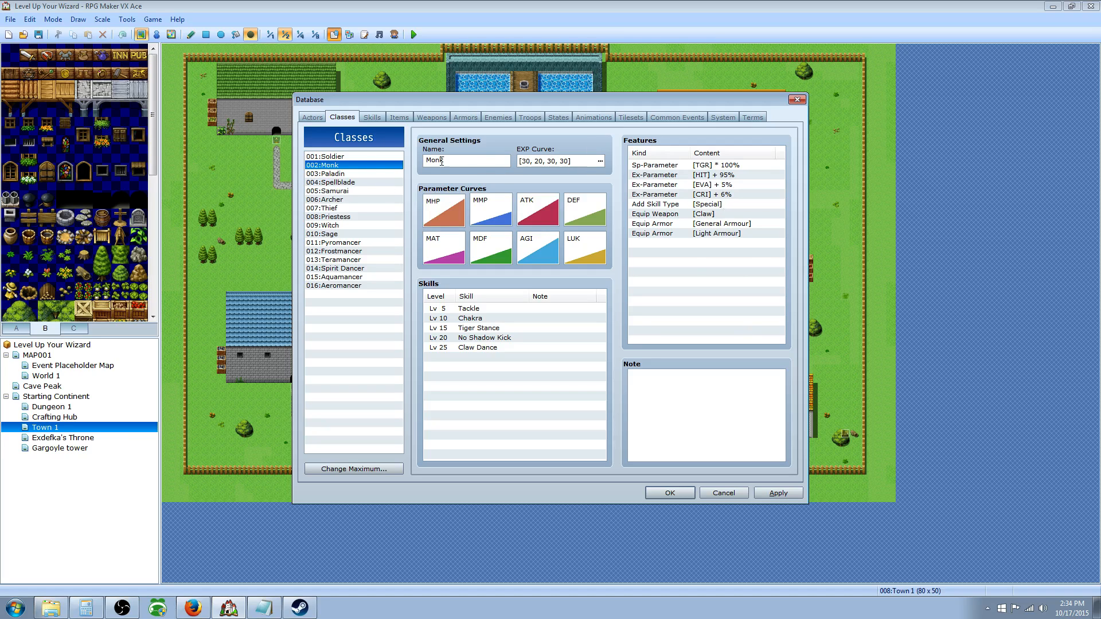
left_click(693, 260)
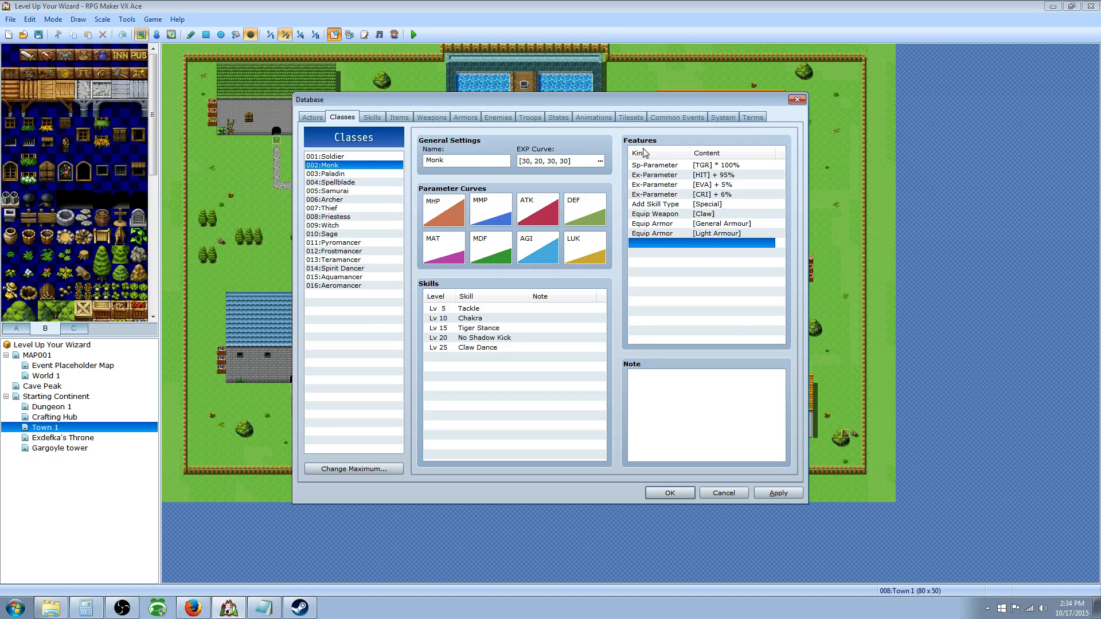
left_click(710, 167)
left_click(649, 245)
right_click(649, 245)
left_click(668, 253)
left_click(718, 179)
left_click(673, 197)
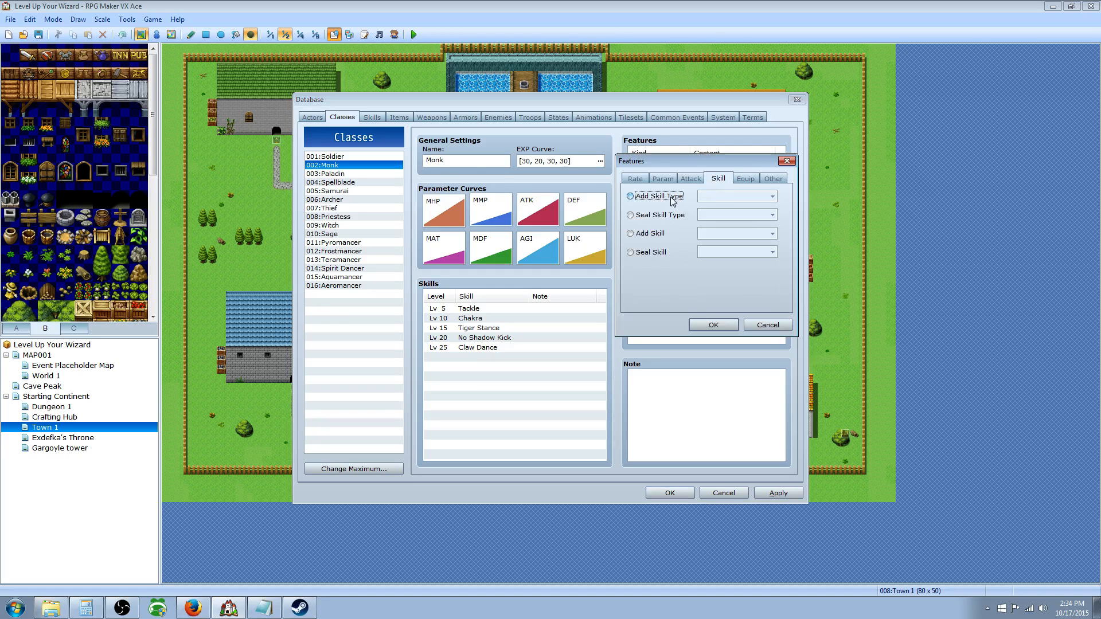
left_click(745, 197)
left_click(717, 209)
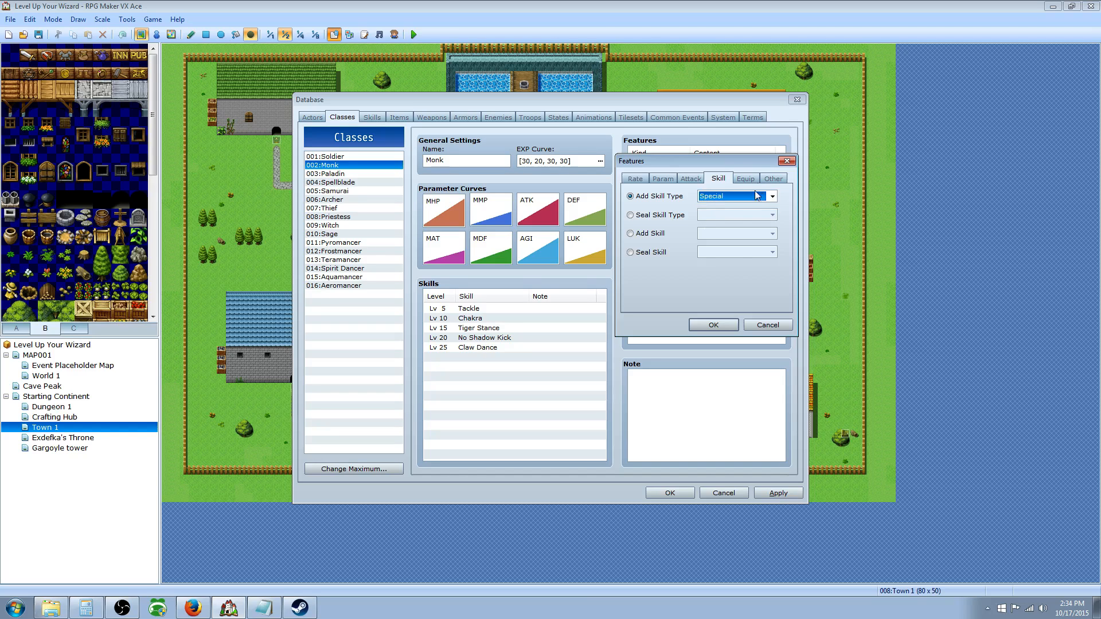
left_click(714, 325)
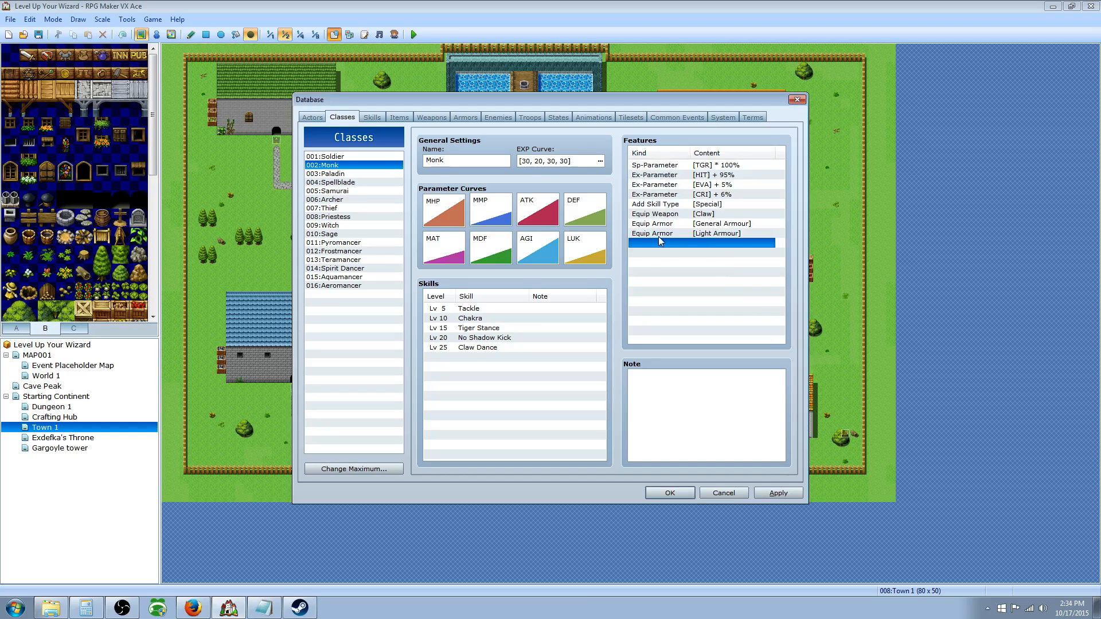
Raise the maximum number of skill types in the database terms to 3 and open the third type's name for editing
left_click(682, 117)
left_click(633, 118)
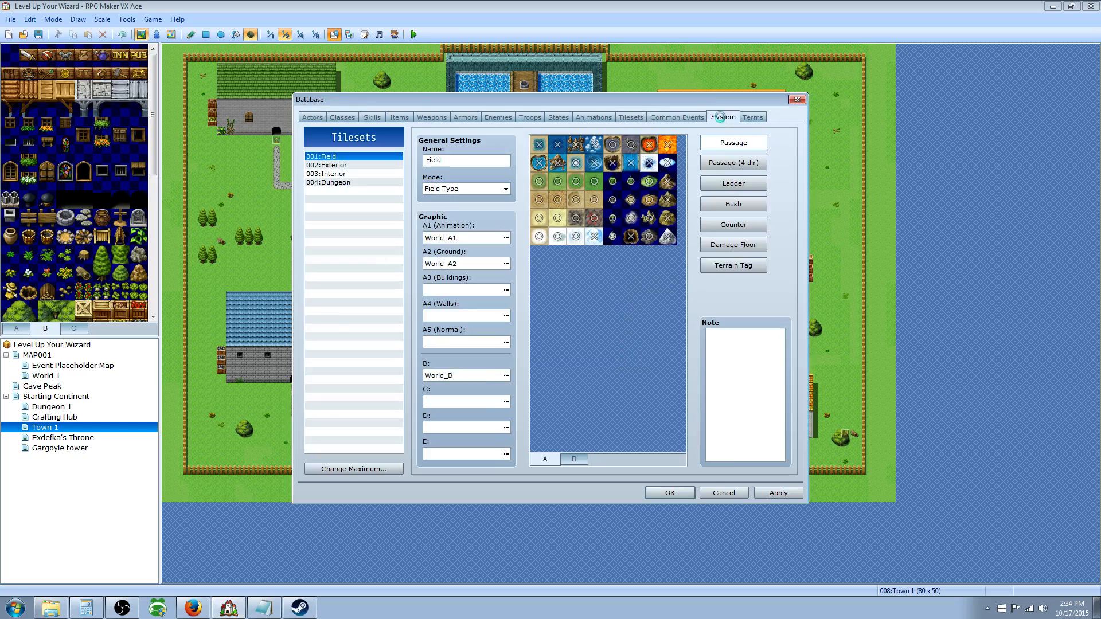
left_click(723, 117)
left_click(753, 118)
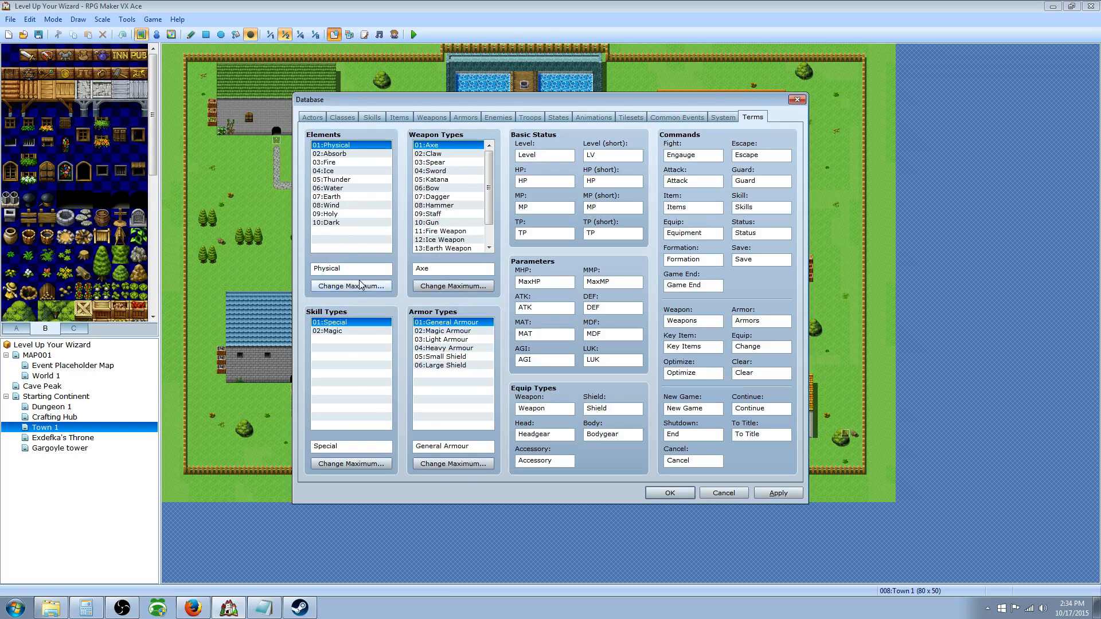
left_click(351, 463)
left_click(368, 463)
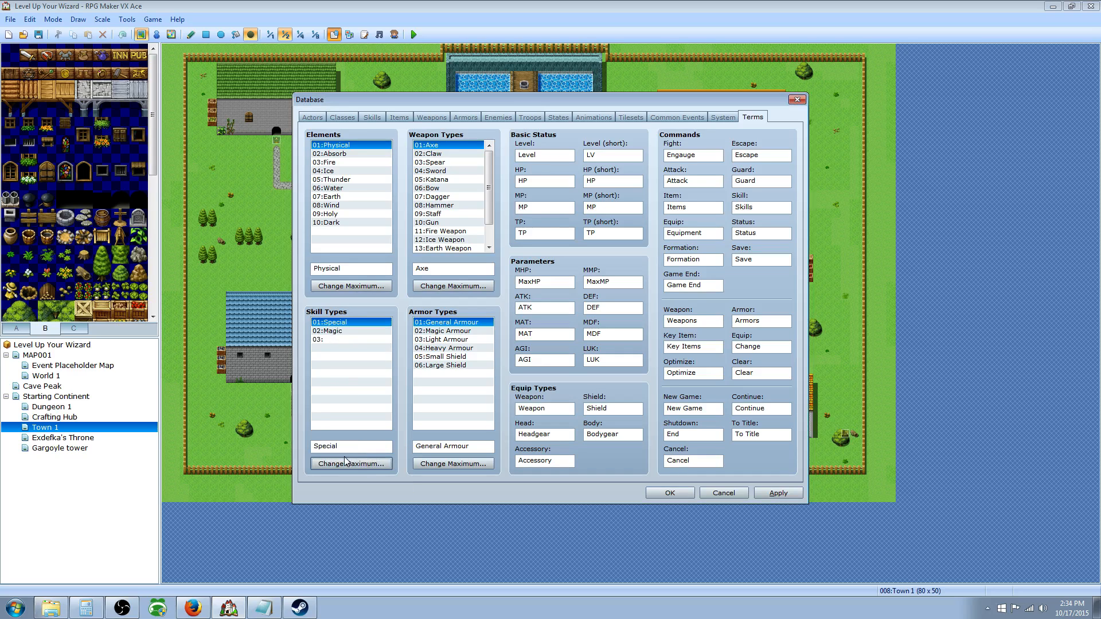
left_click(335, 333)
left_click(334, 340)
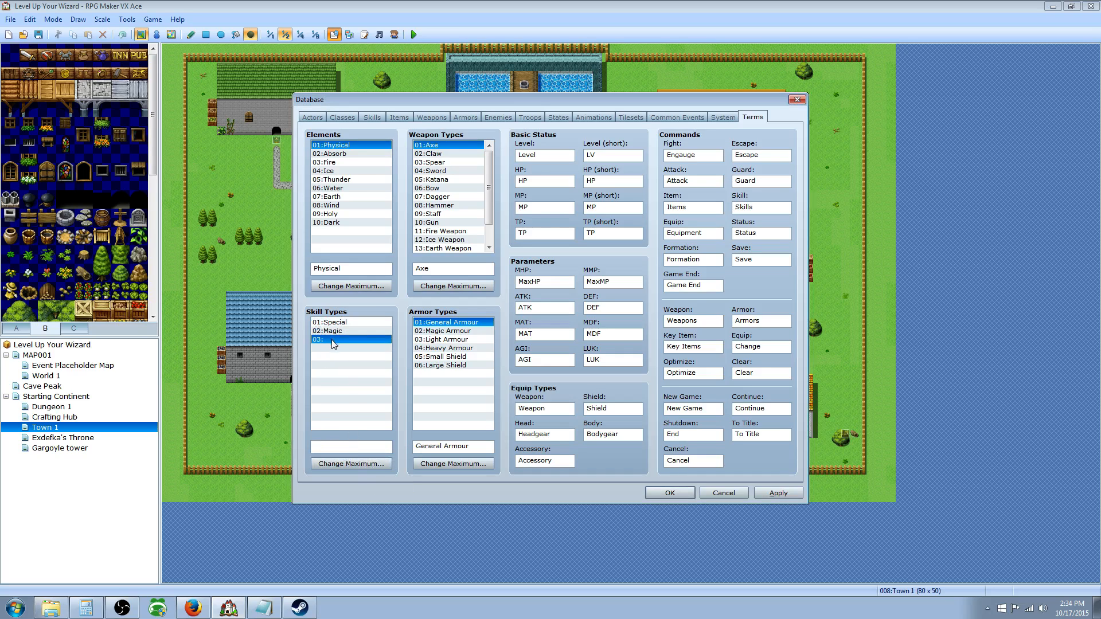
left_click(344, 447)
Start a new Monk class feature and try a 150% element rate for Fire and for Water
left_click(351, 117)
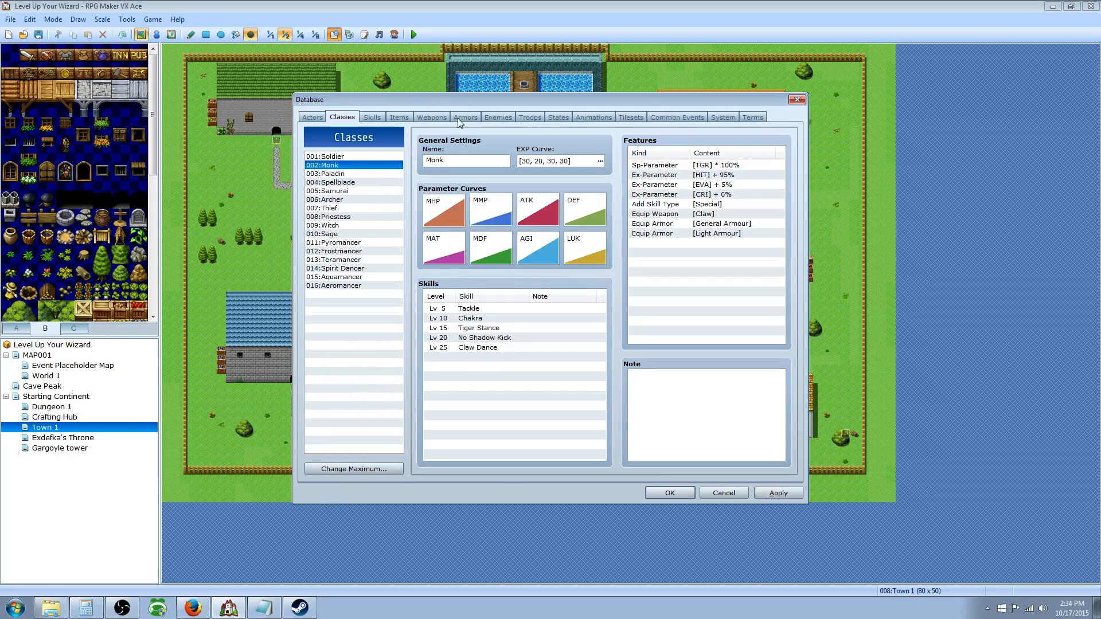
left_click(377, 117)
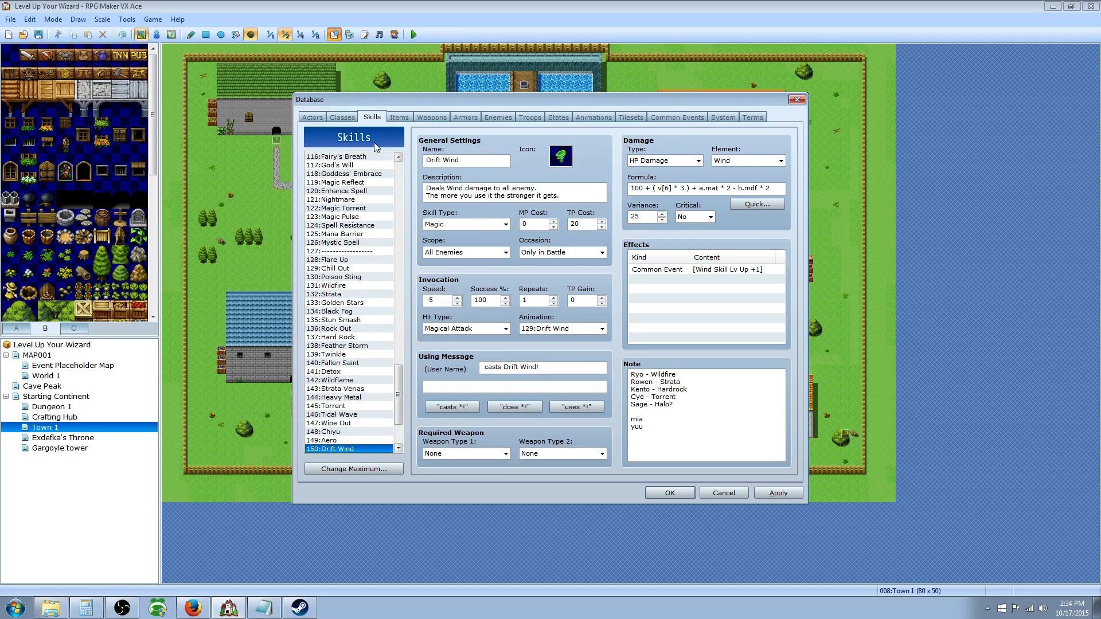
left_click(343, 117)
double_click(666, 243)
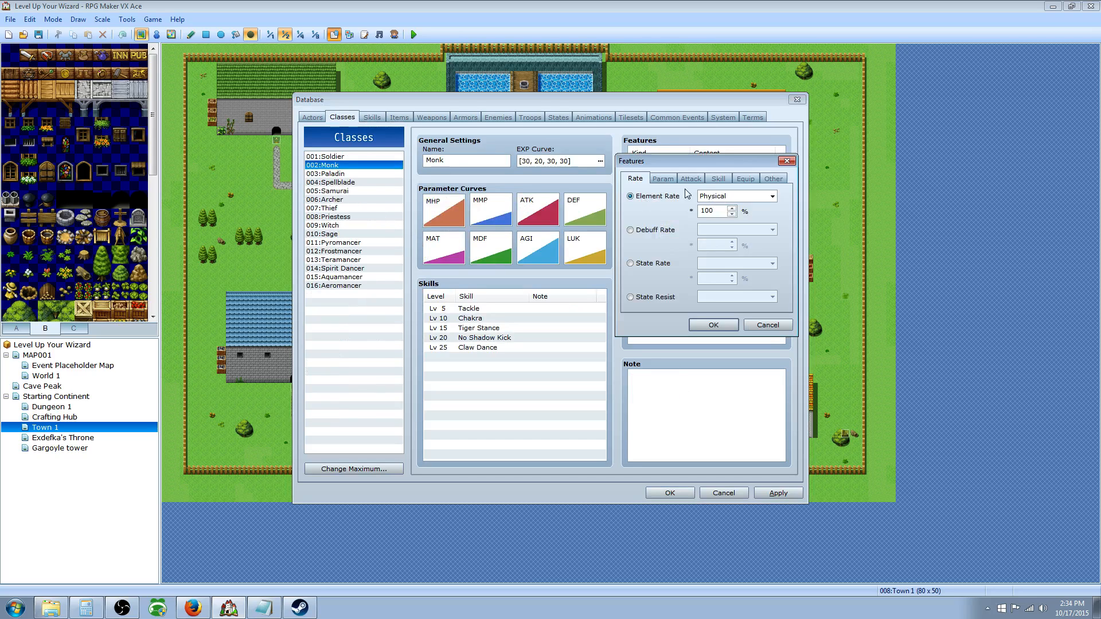
left_click(726, 198)
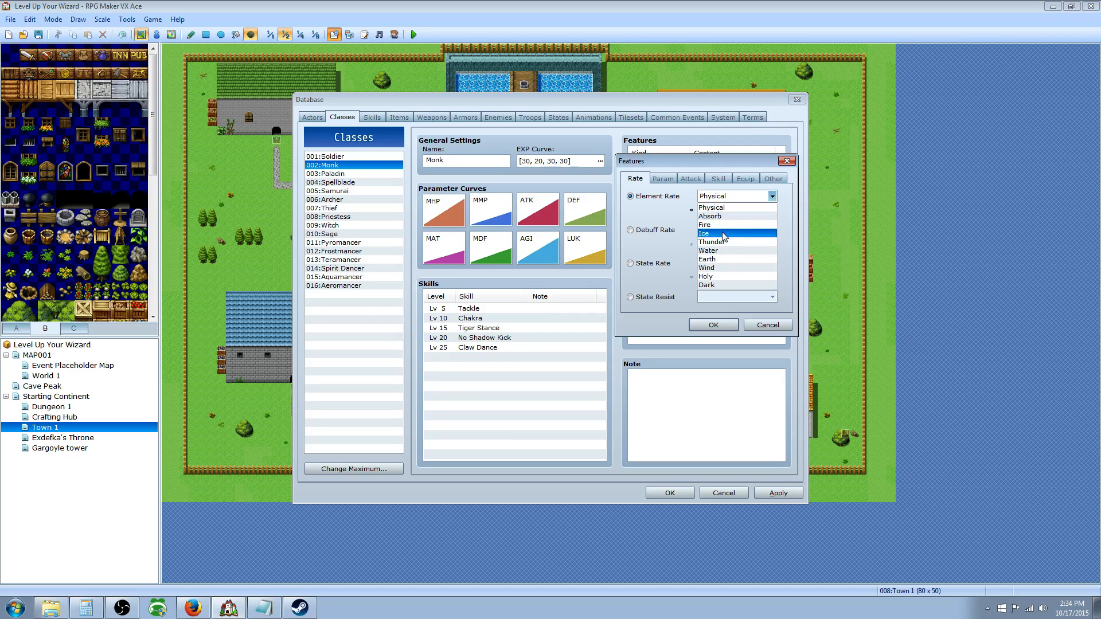
left_click(726, 225)
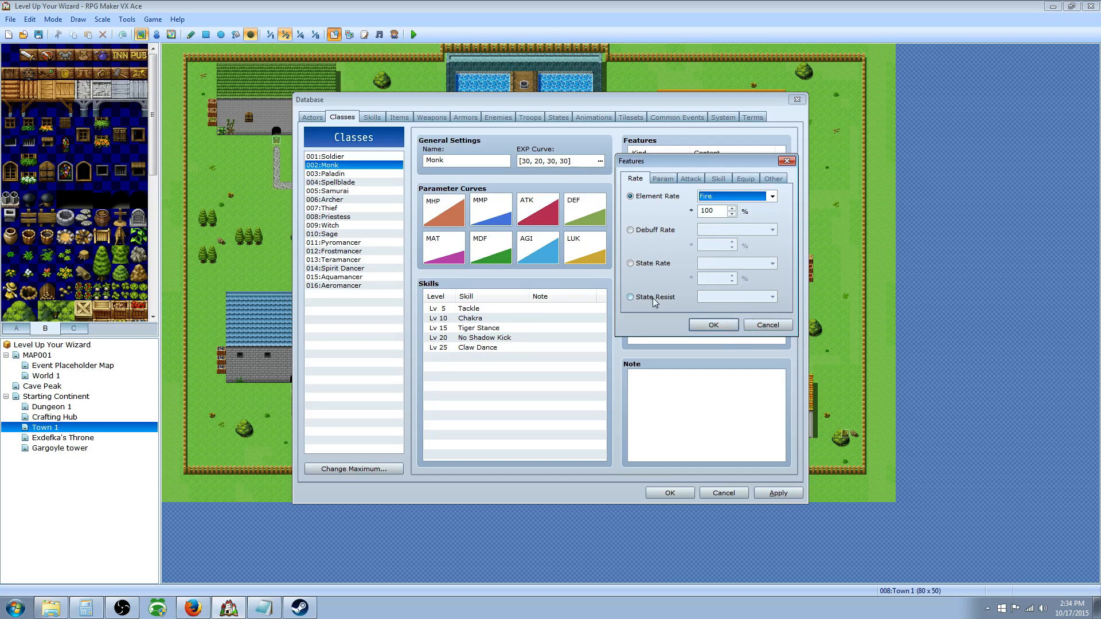
left_click(659, 197)
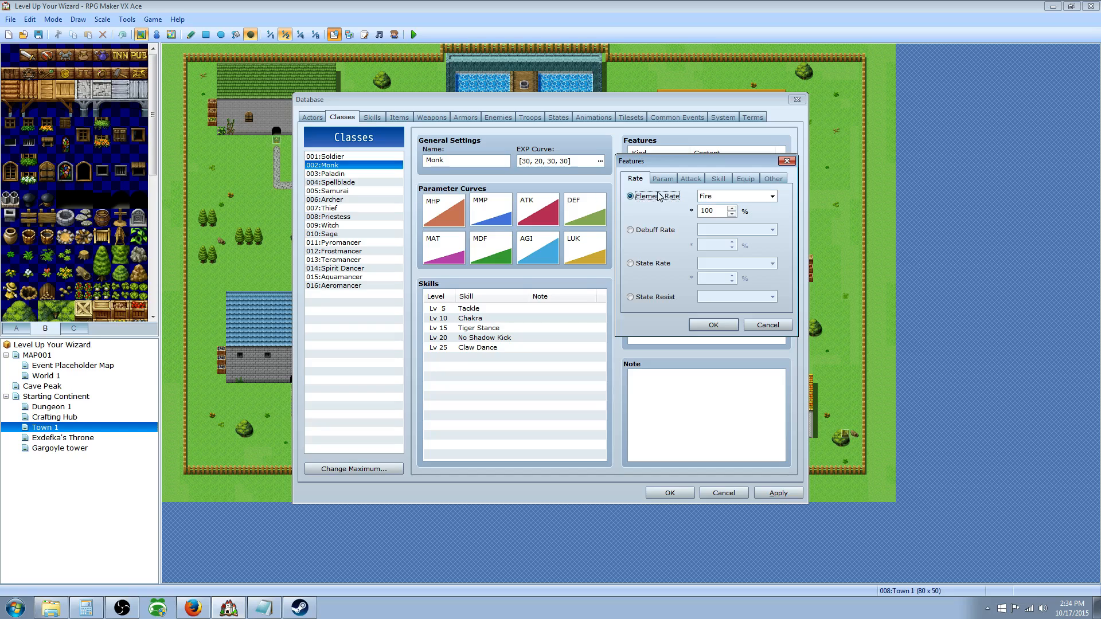
double_click(717, 212)
left_click(726, 197)
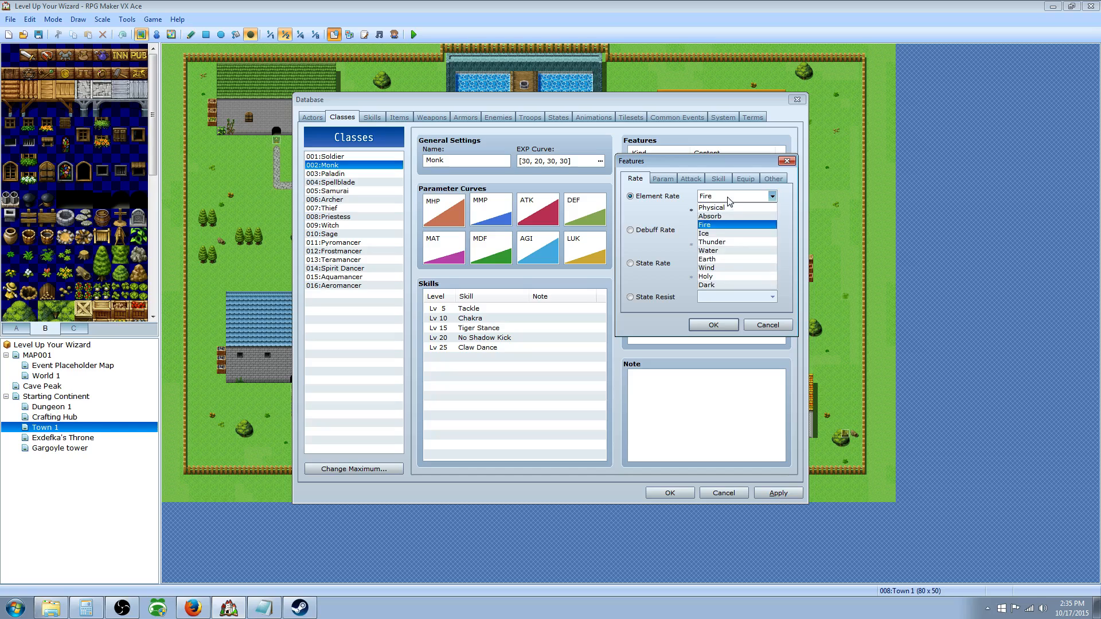
left_click(721, 253)
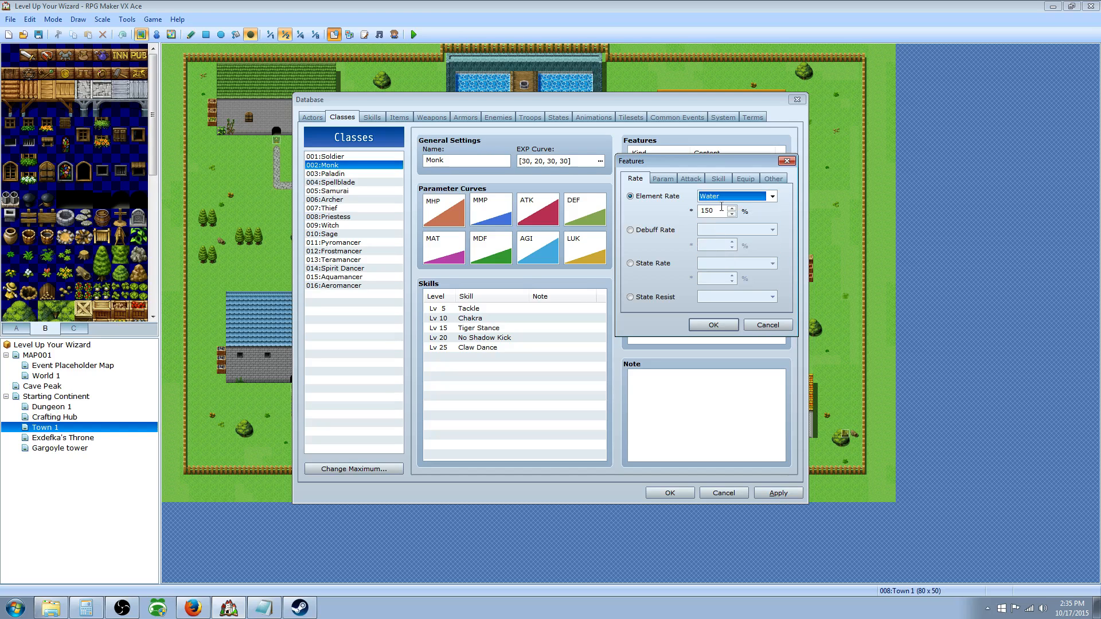
Try Fire as the attack element for the Monk's new feature
left_click(664, 178)
left_click(688, 178)
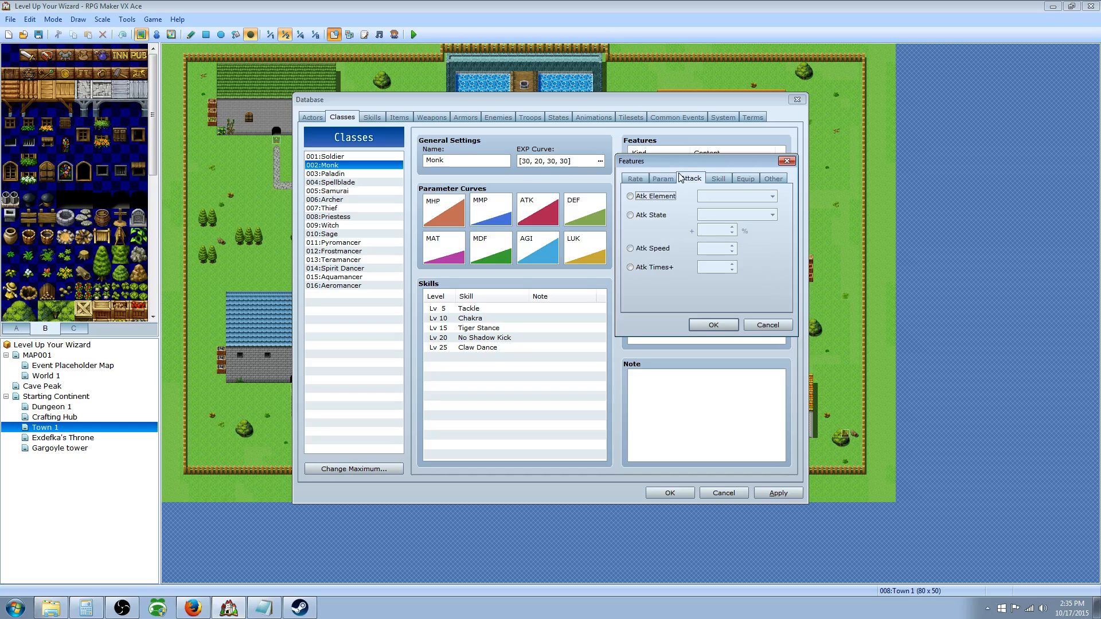
left_click(654, 197)
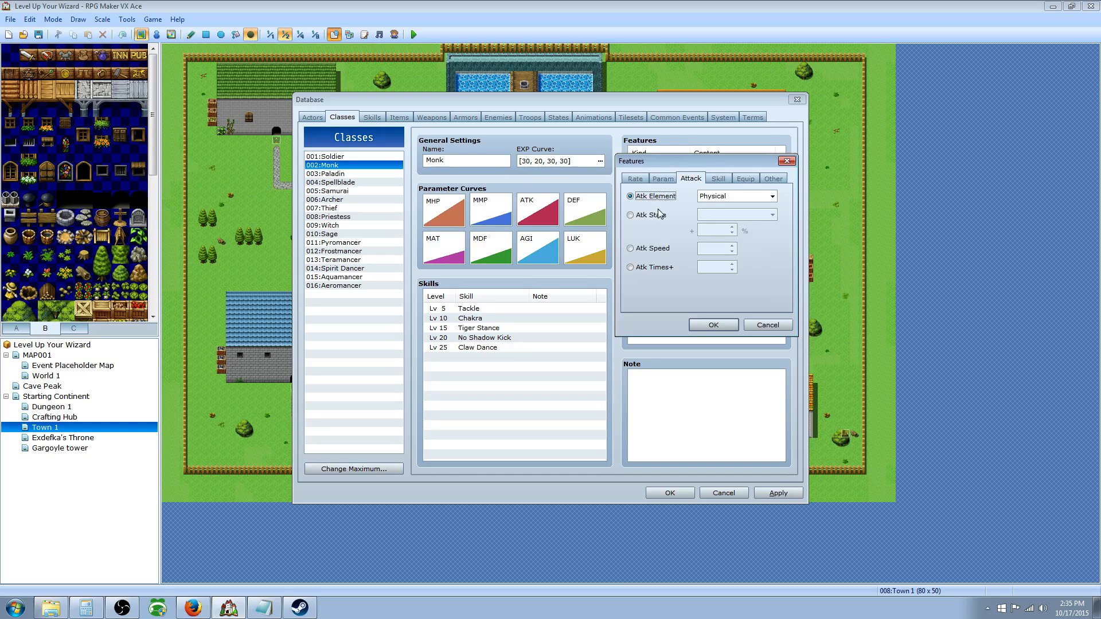
left_click(700, 197)
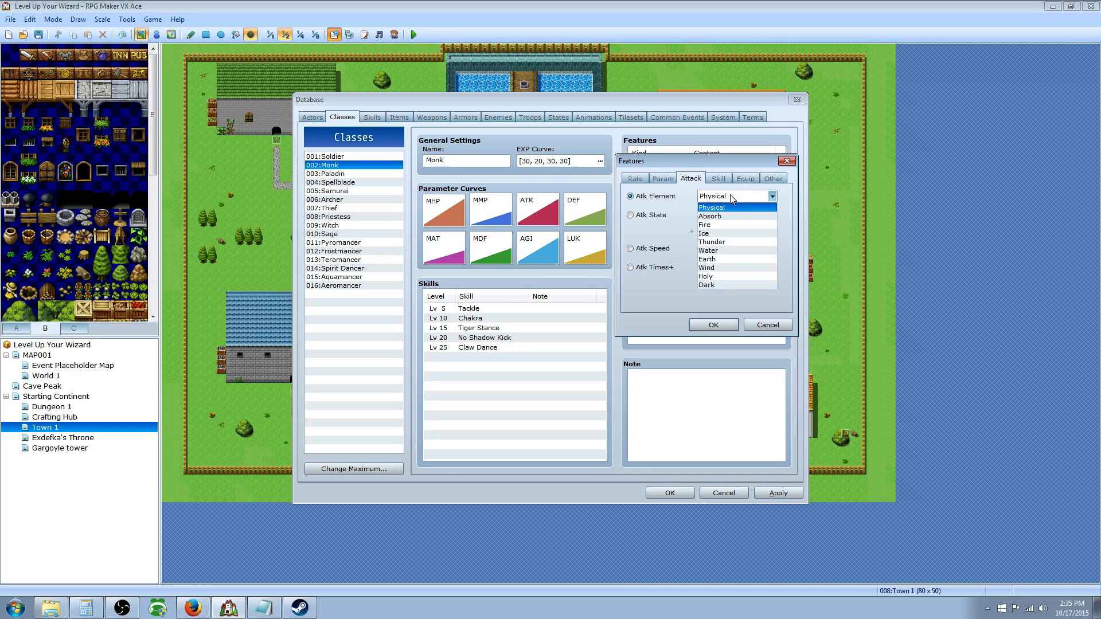
left_click(717, 230)
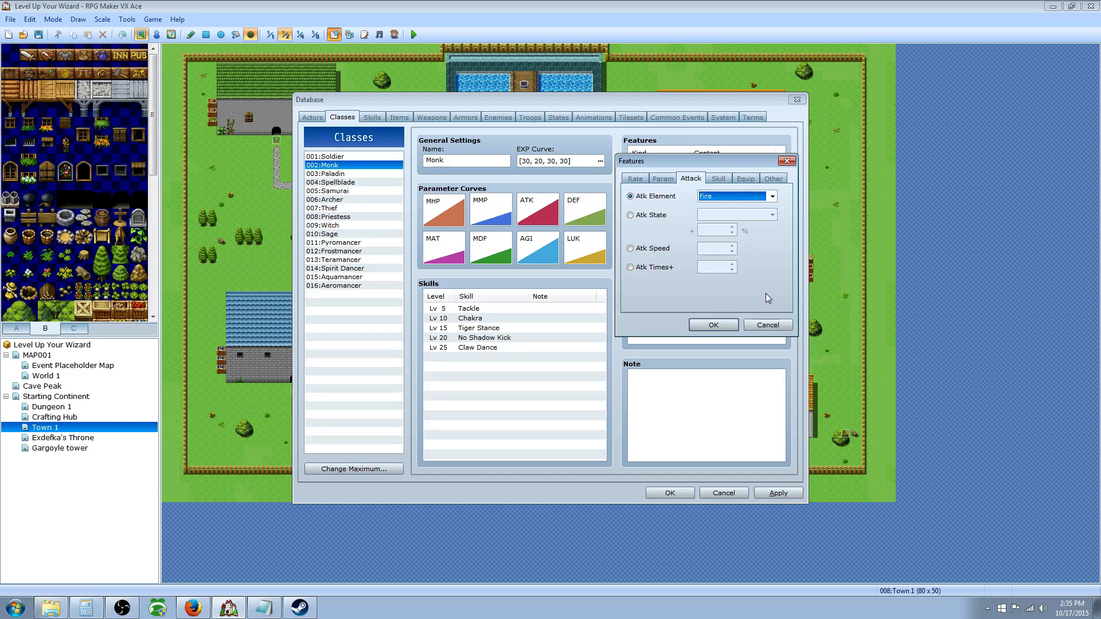
Try Stun at 50% as the attack state for the Monk's new feature
left_click(663, 215)
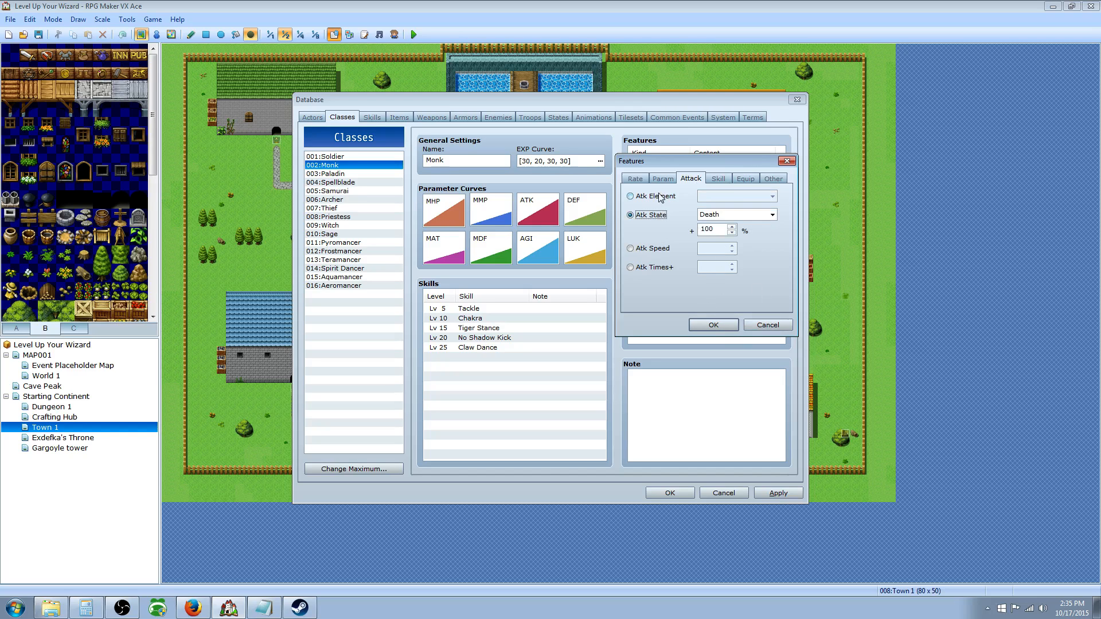
left_click(726, 214)
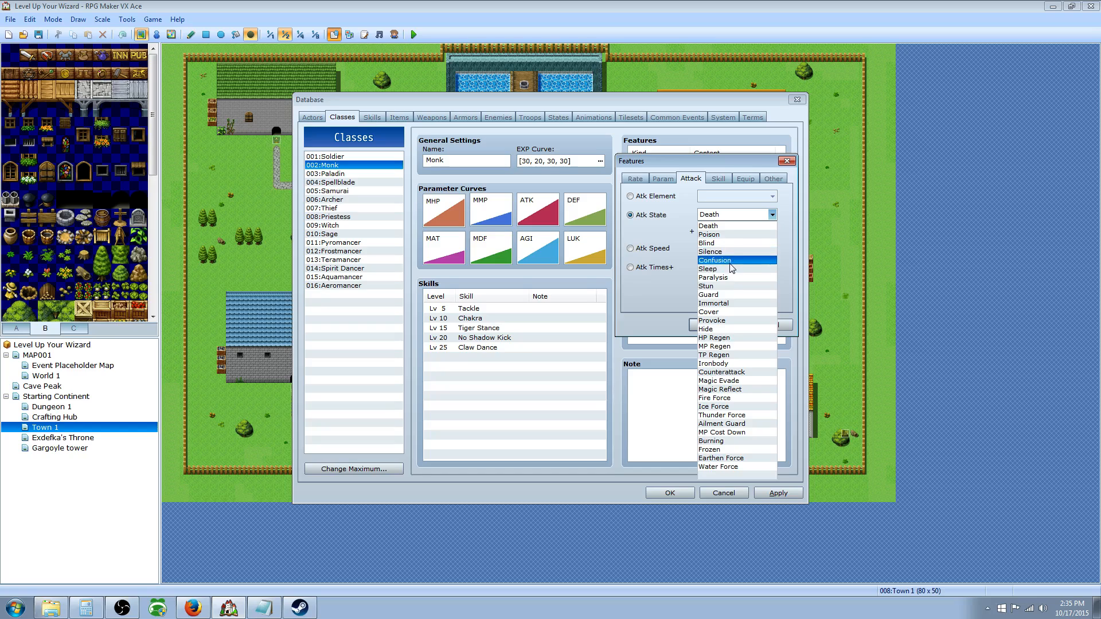
left_click(726, 289)
key("Tab")
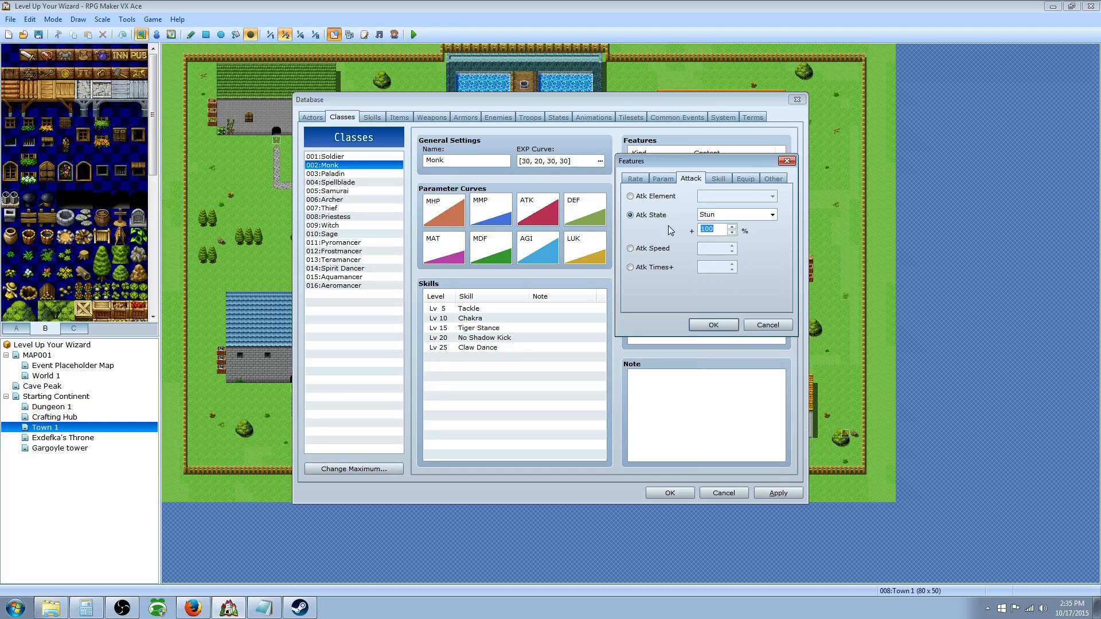
type("50")
Look through the remaining feature categories, try the Drop Item Double party ability, and discard the Monk's new feature
left_click(663, 179)
left_click(718, 179)
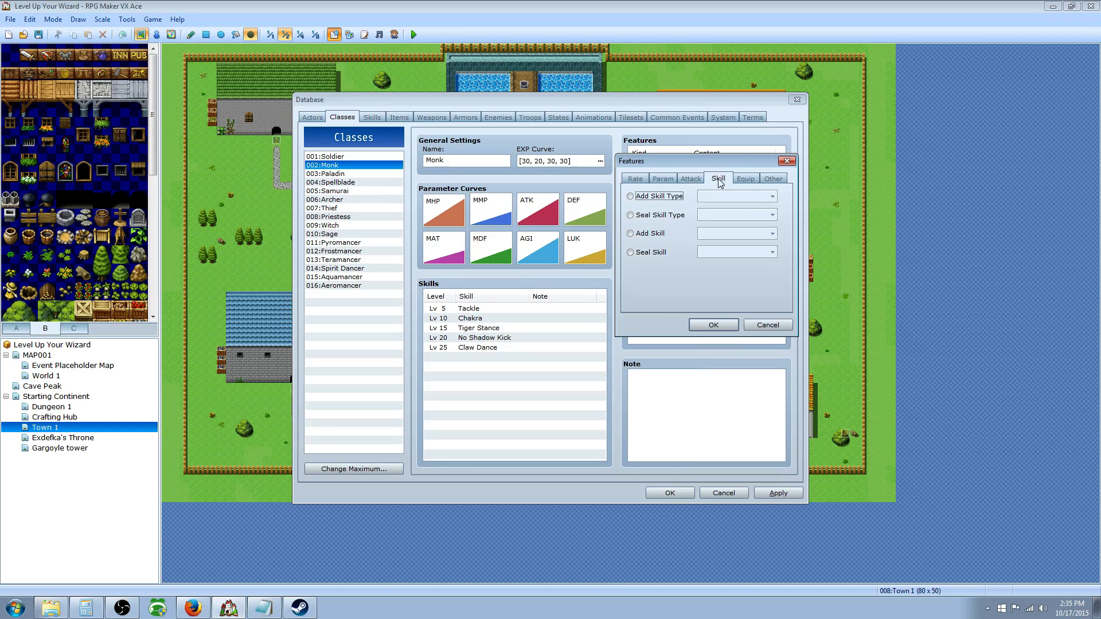
left_click(746, 178)
left_click(767, 180)
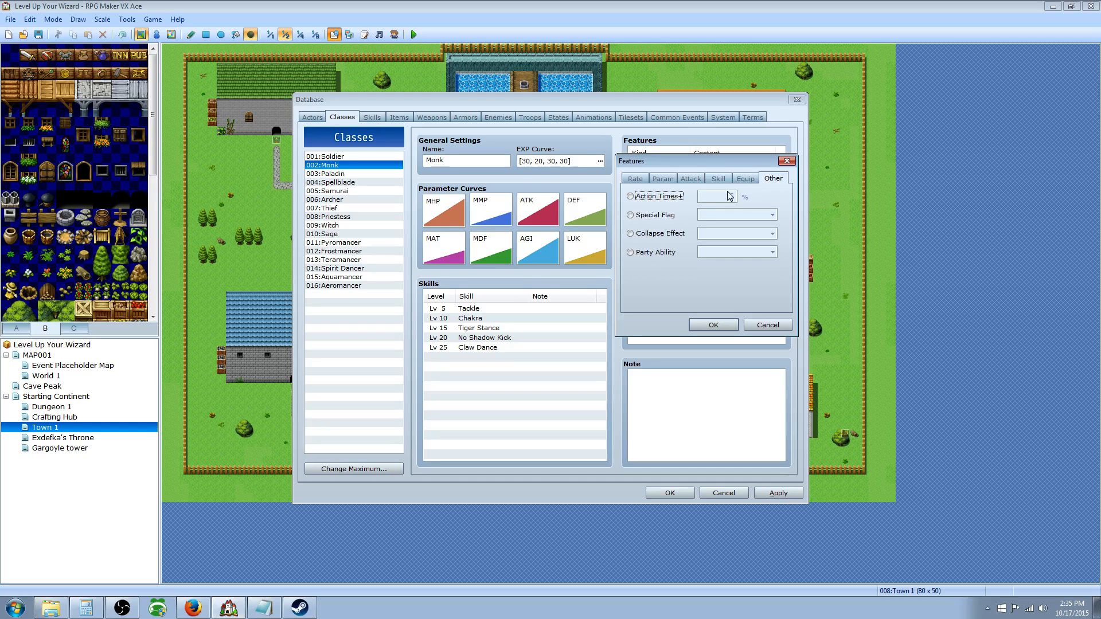
left_click(651, 252)
left_click(731, 252)
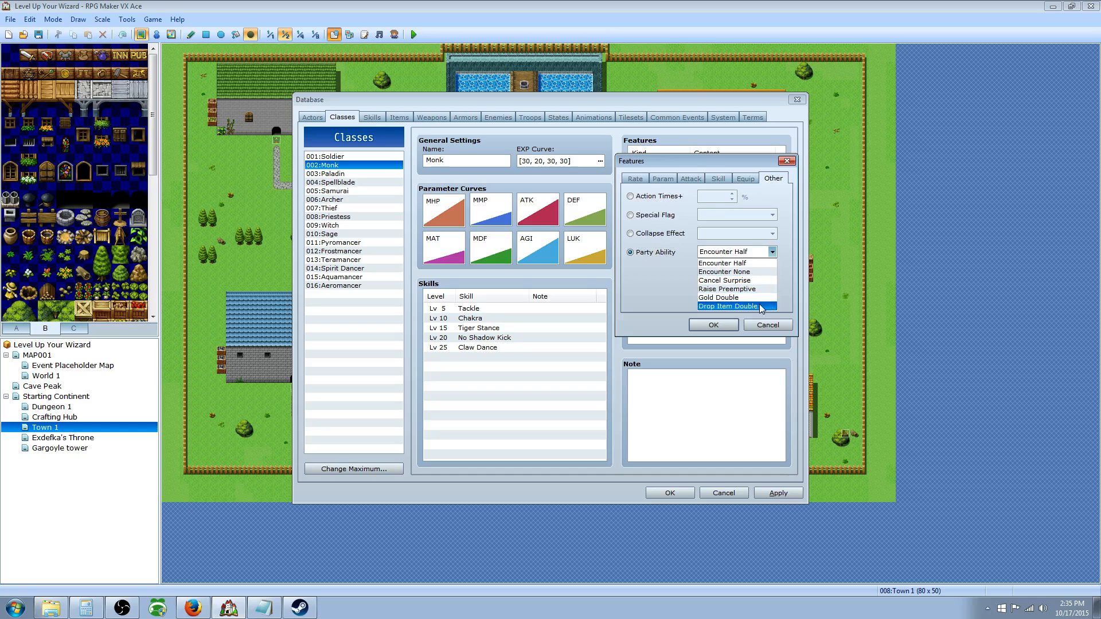
left_click(728, 307)
left_click(768, 324)
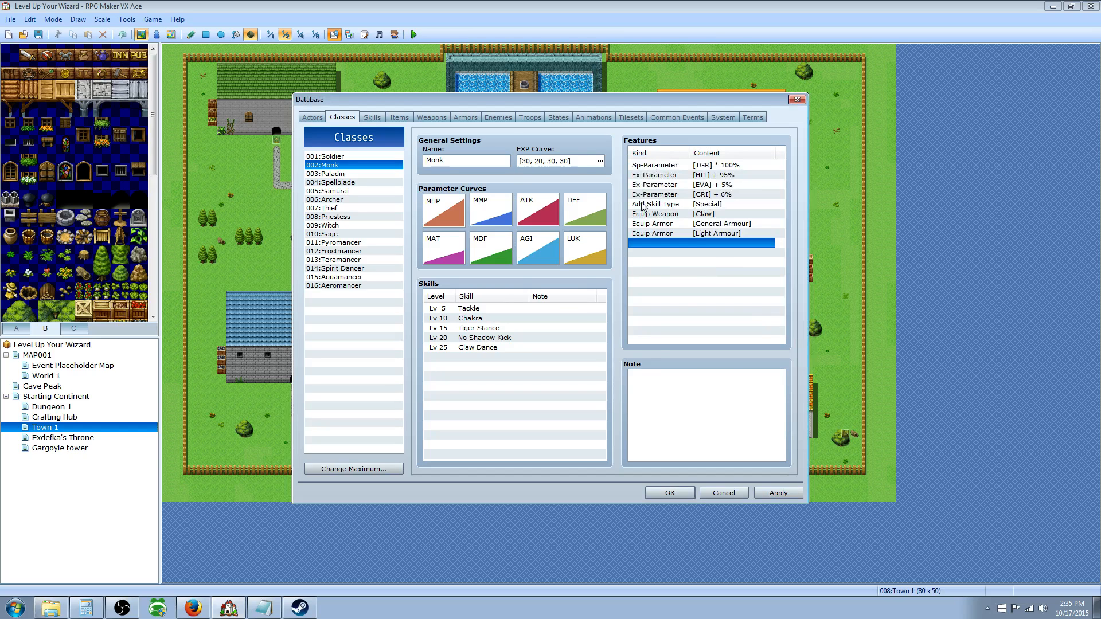
Open the skills database and examine existing entries such as Flare Up and Ice Breath across the whole list
left_click(662, 410)
left_click(377, 117)
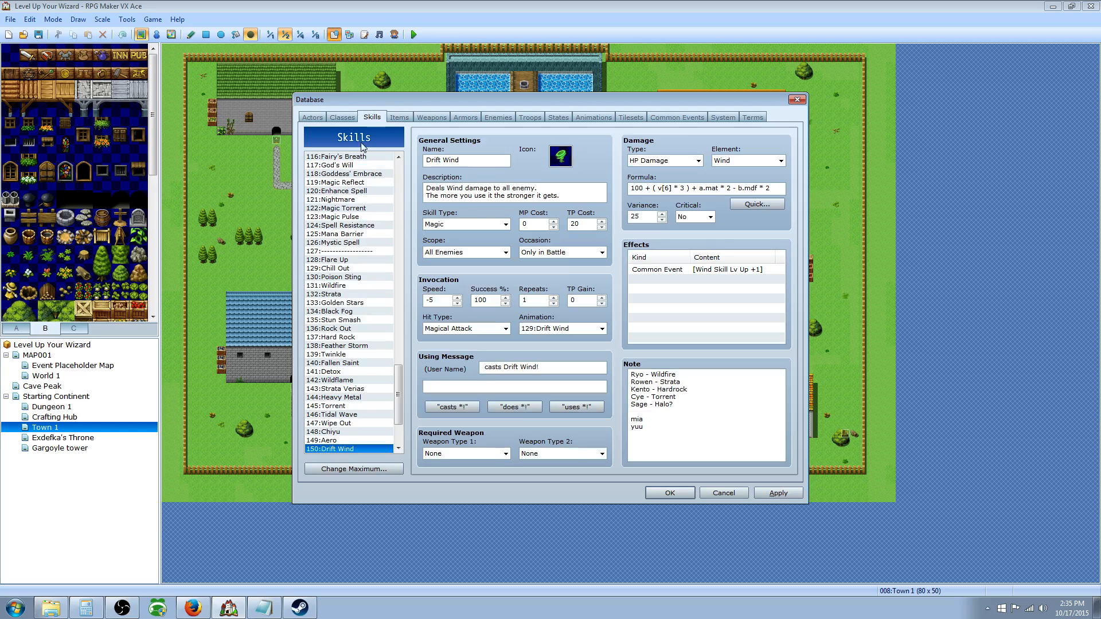
left_click_drag(397, 390, 403, 298)
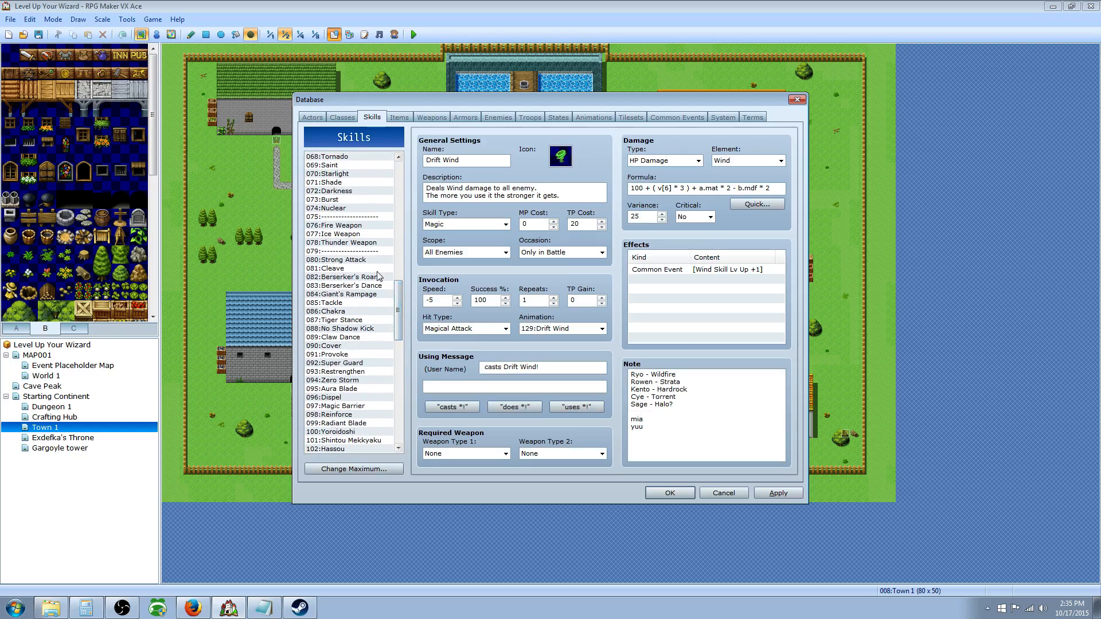
scroll(380, 276, "down", 14)
left_click(353, 304)
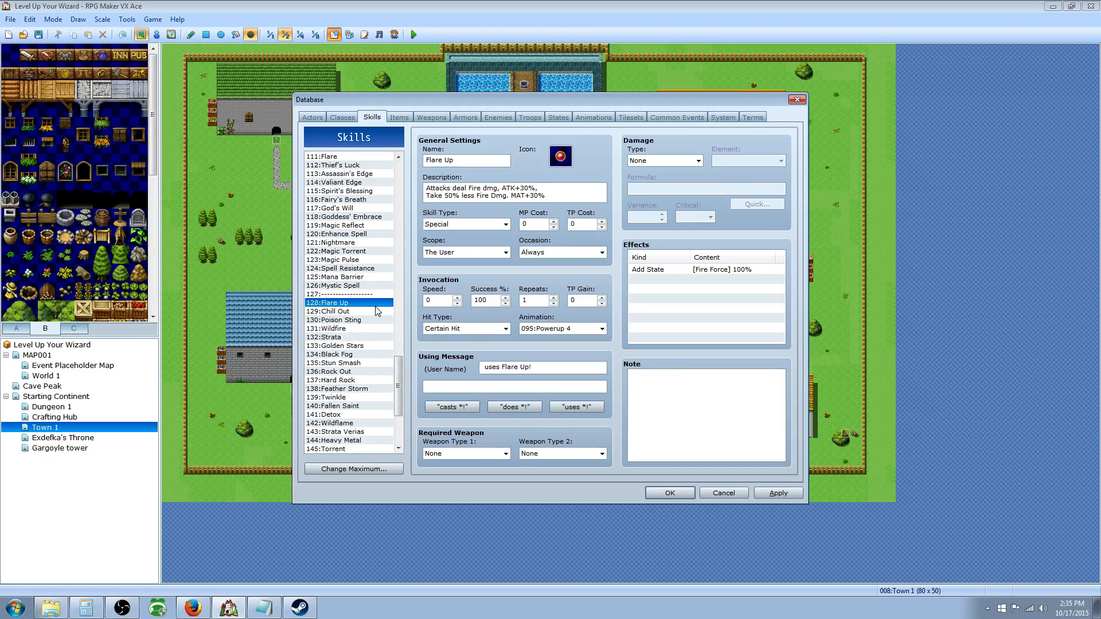
left_click(357, 295)
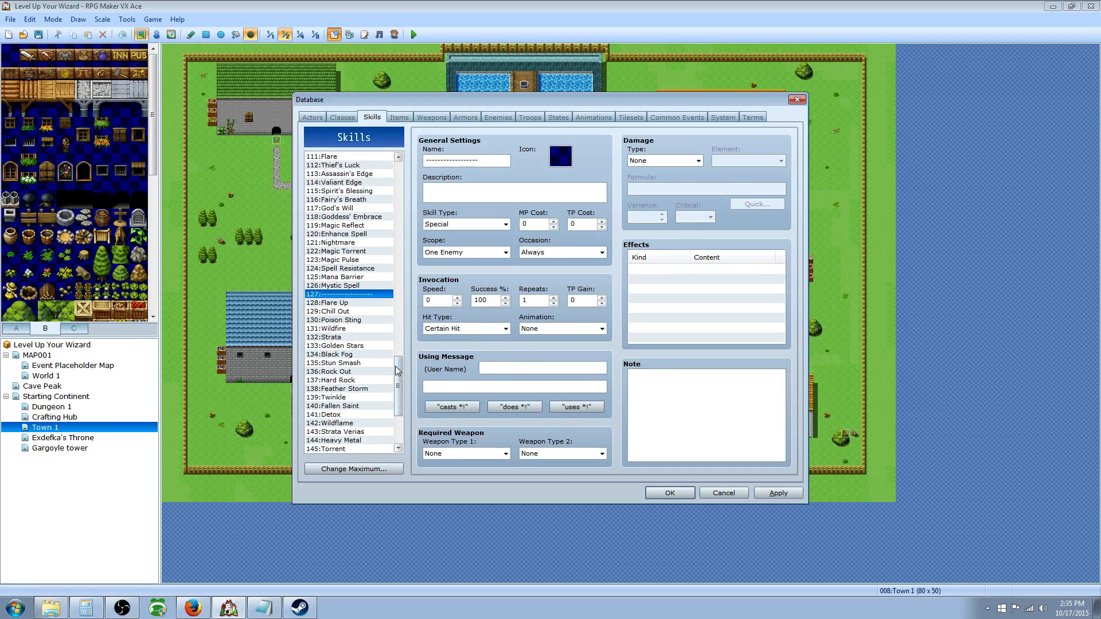
left_click_drag(399, 383, 395, 154)
left_click(337, 347)
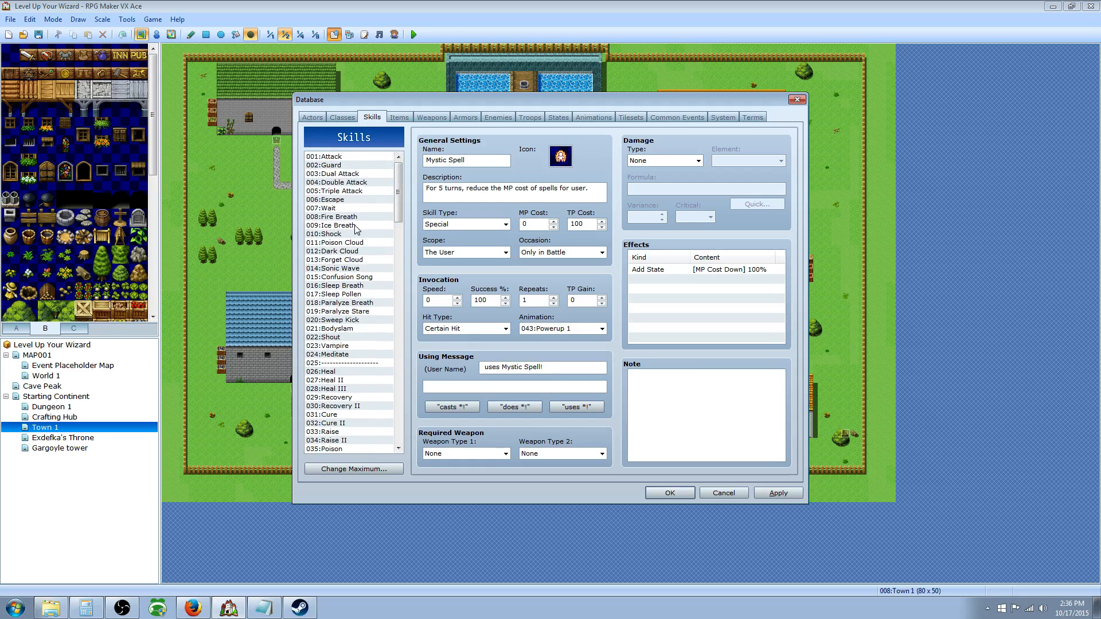
left_click(344, 226)
left_click_drag(401, 191, 402, 203)
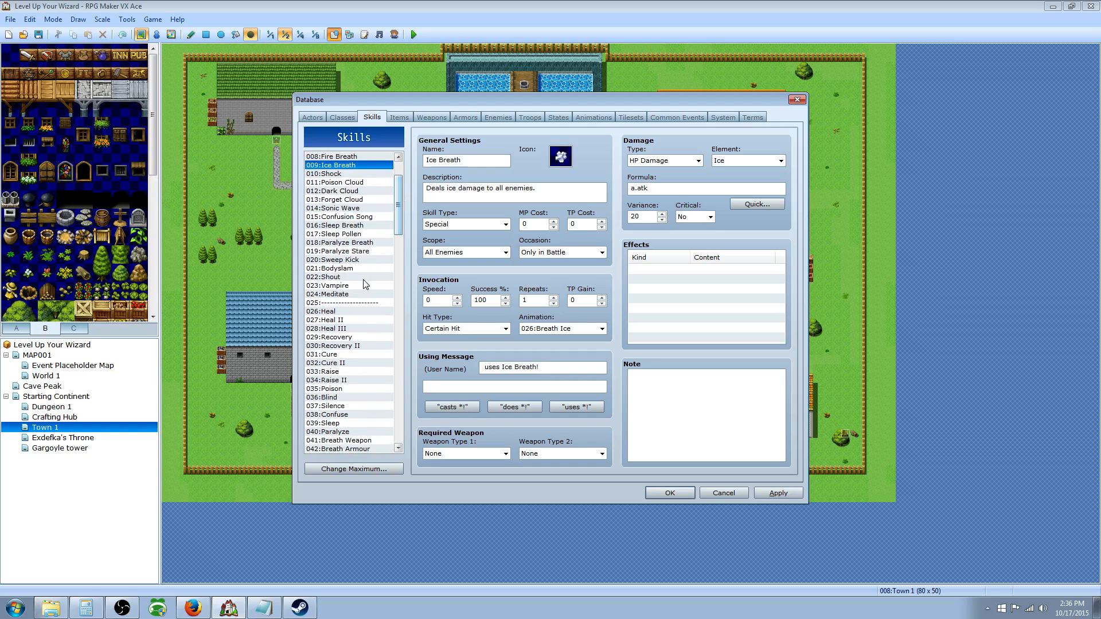
Copy the Vampire skill (023) and select the empty skill slot 151
left_click(346, 287)
right_click(346, 290)
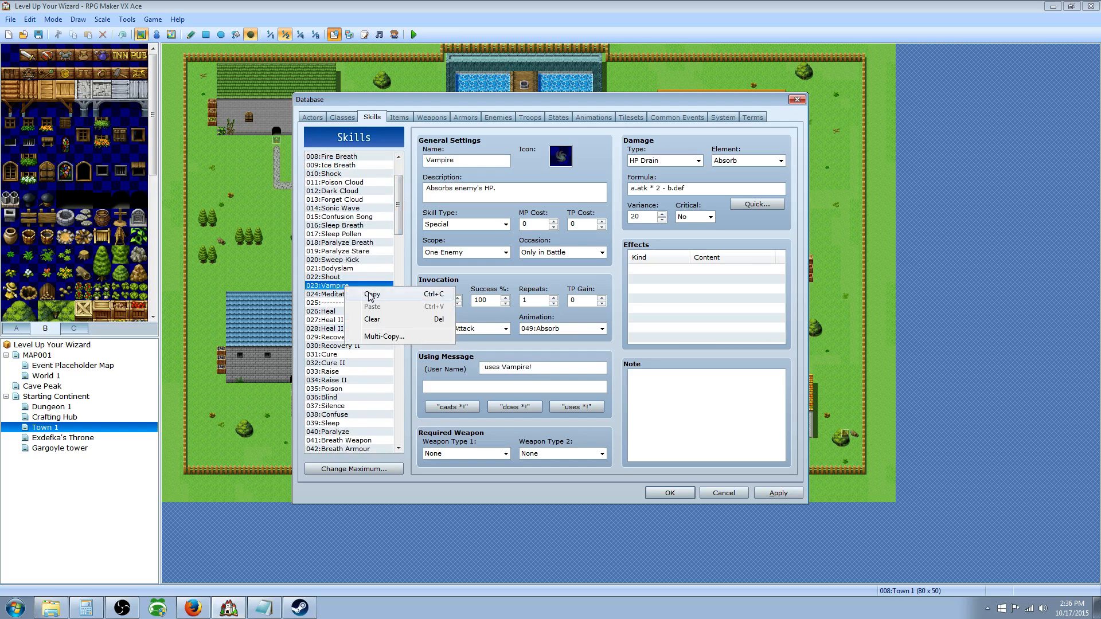
left_click(371, 295)
scroll(347, 379, "down", 20)
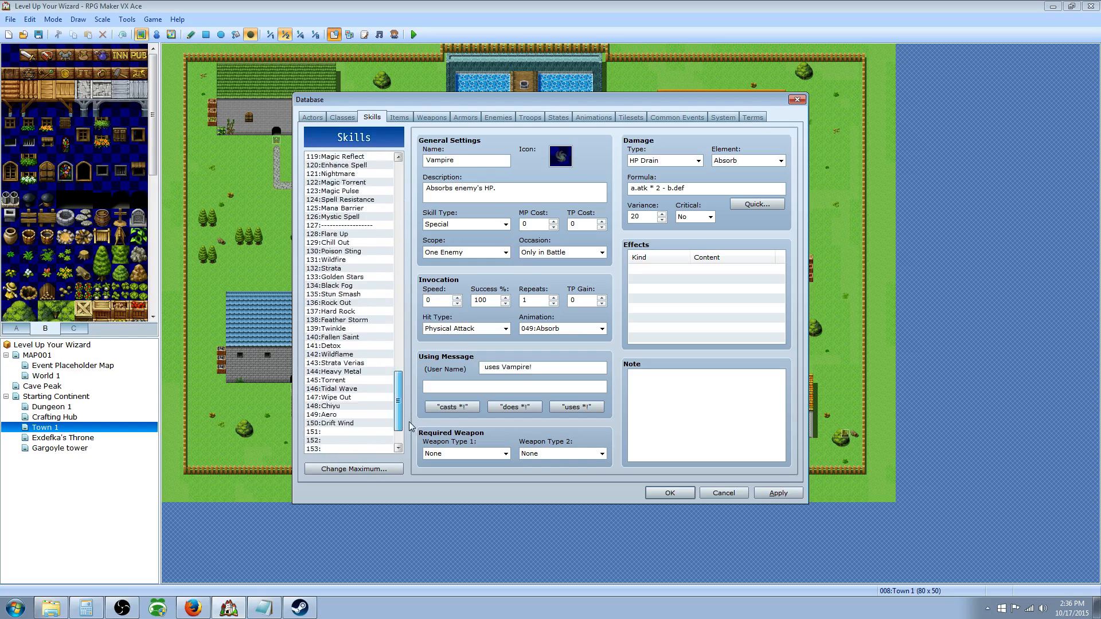
left_click(345, 372)
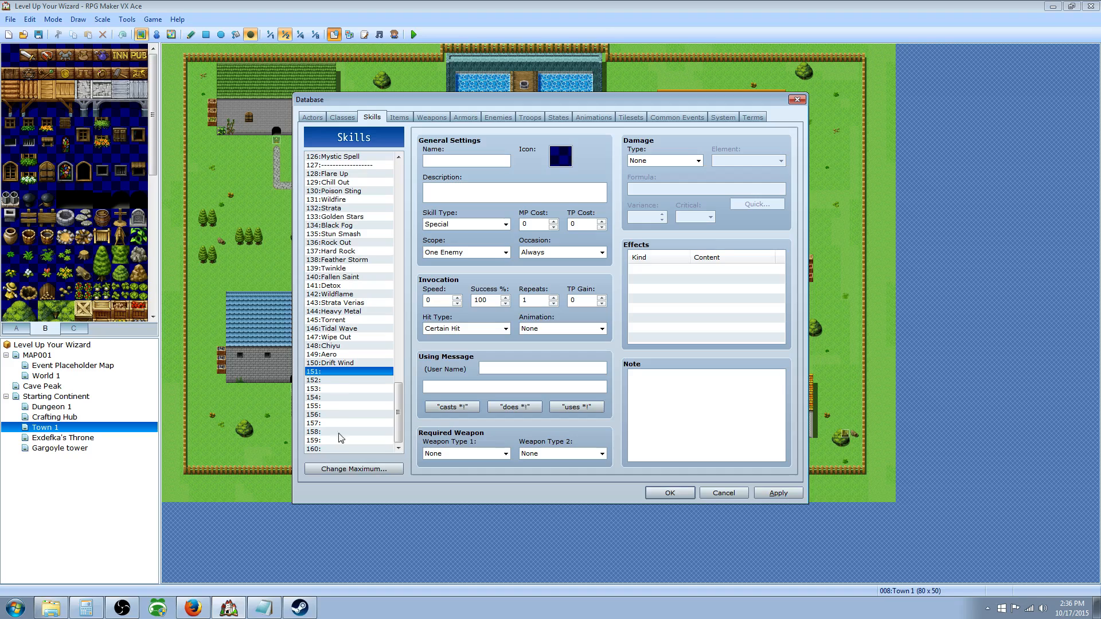
Open the setting for the maximum number of skills and cancel it
left_click(351, 470)
left_click(338, 474)
left_click(338, 473)
left_click(339, 473)
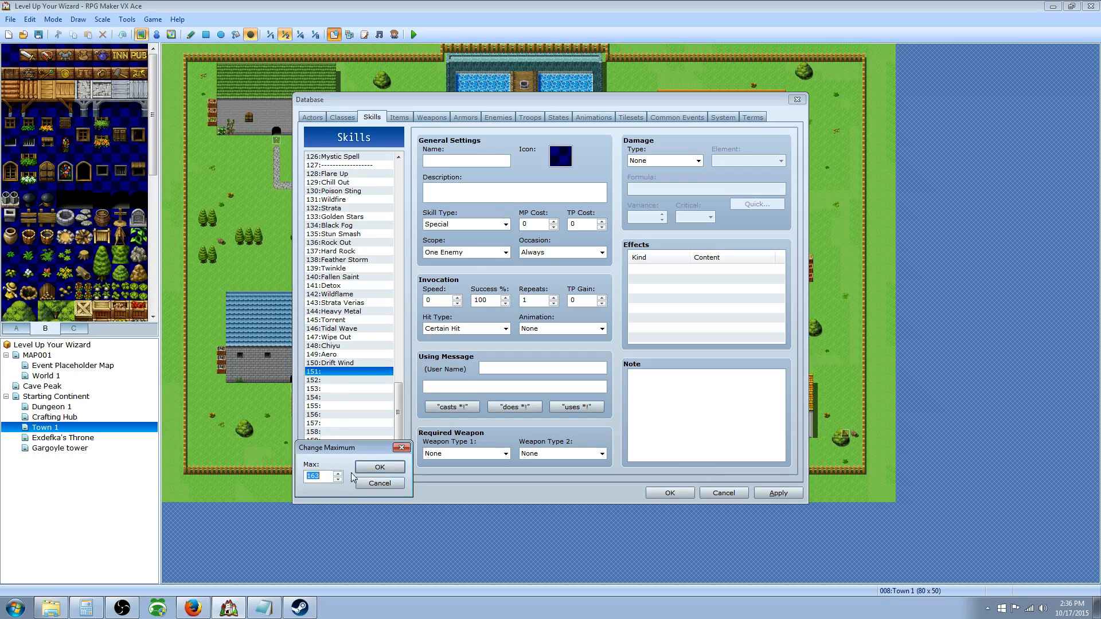
left_click(368, 468)
left_click(332, 469)
left_click(380, 484)
Paste the copied Vampire skill into slot 151 and set its icon to index 103
right_click(343, 372)
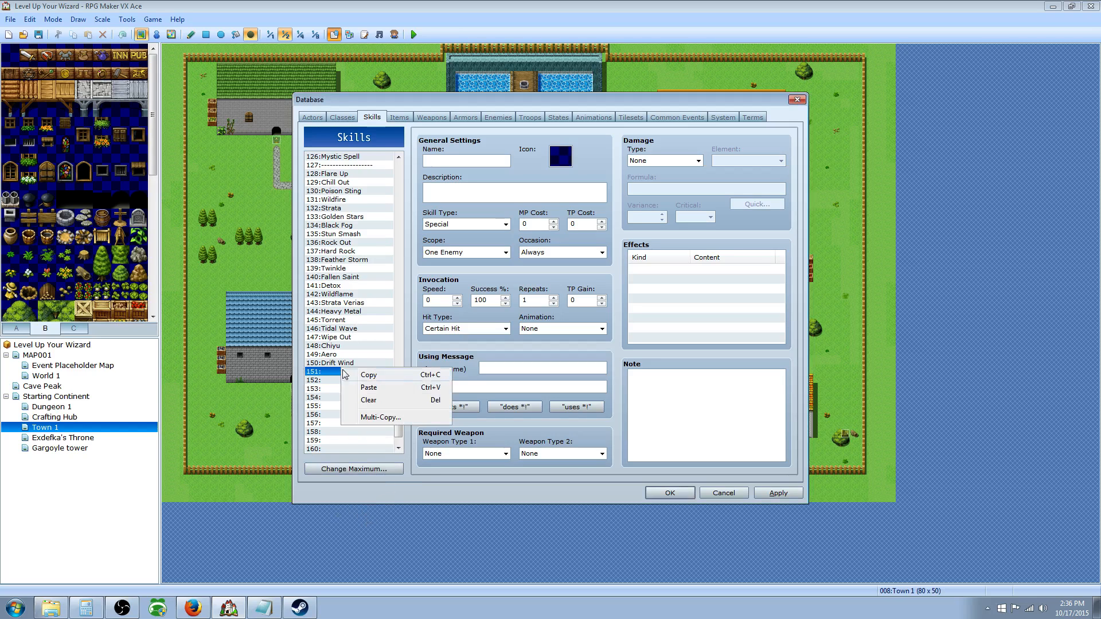
left_click(363, 389)
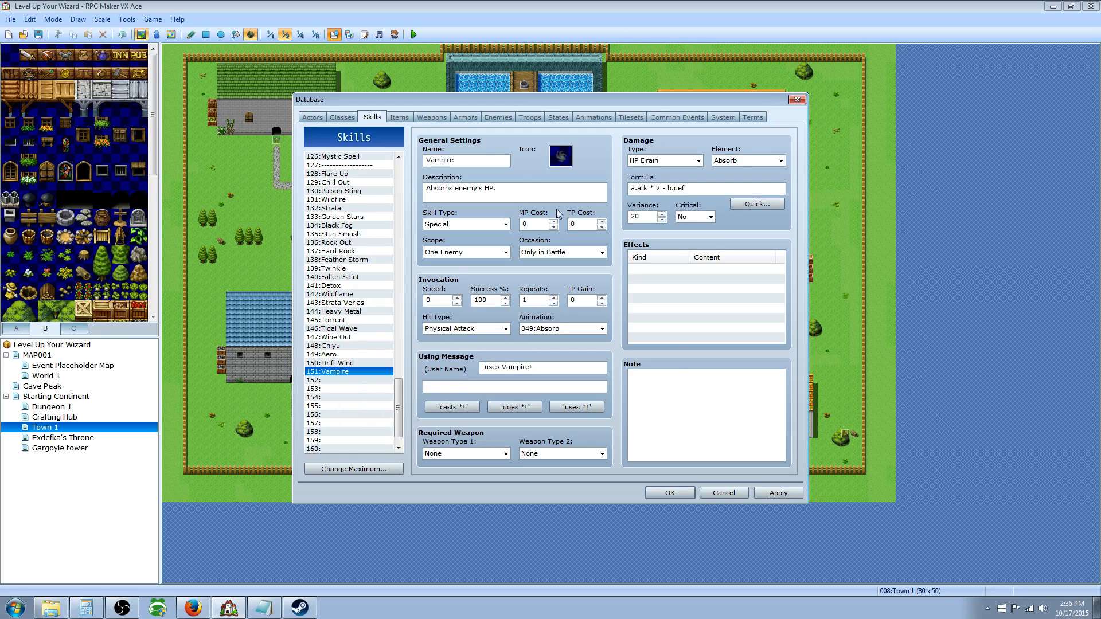
double_click(561, 156)
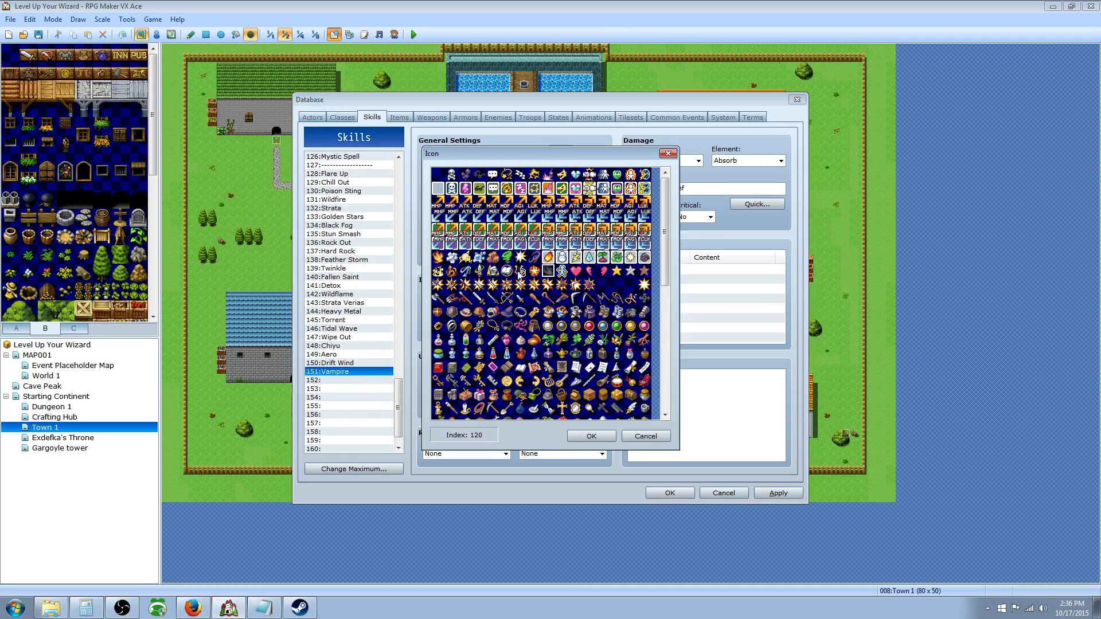
double_click(535, 247)
left_click(538, 256)
left_click(591, 436)
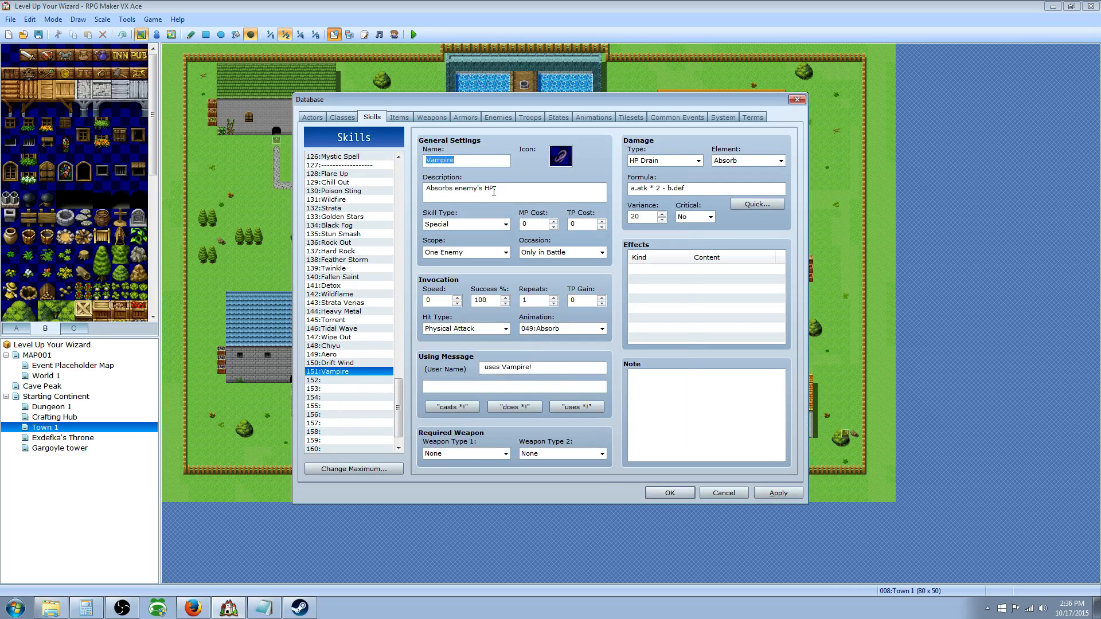
Set skill 151's type to Tools and its icon to index 153
key("Tab")
left_click(504, 225)
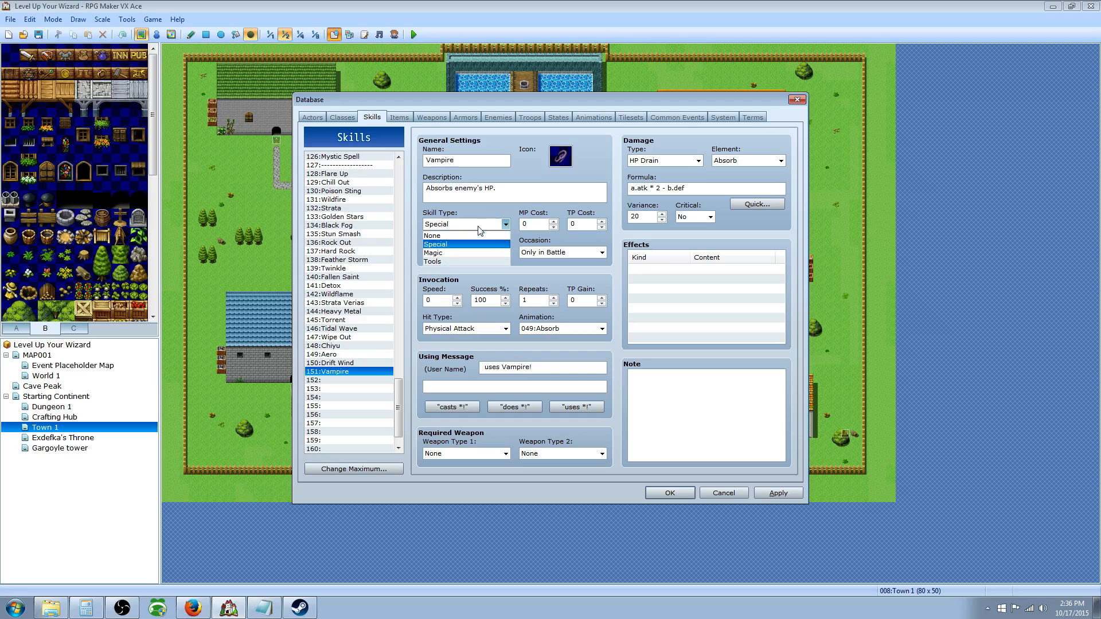
left_click(443, 262)
left_click(560, 164)
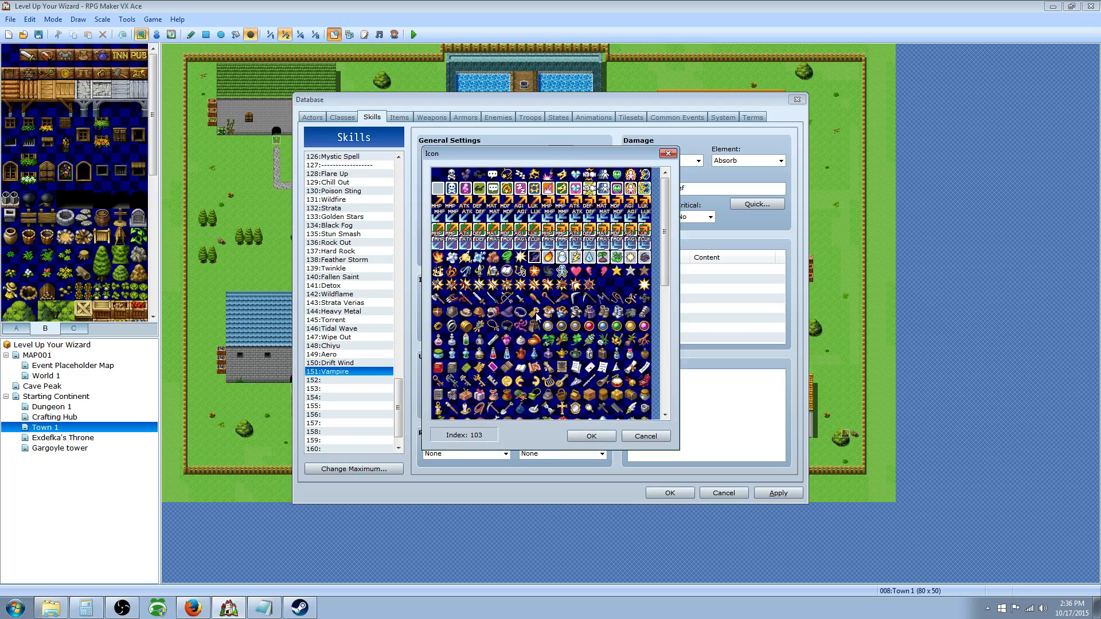
left_click(574, 298)
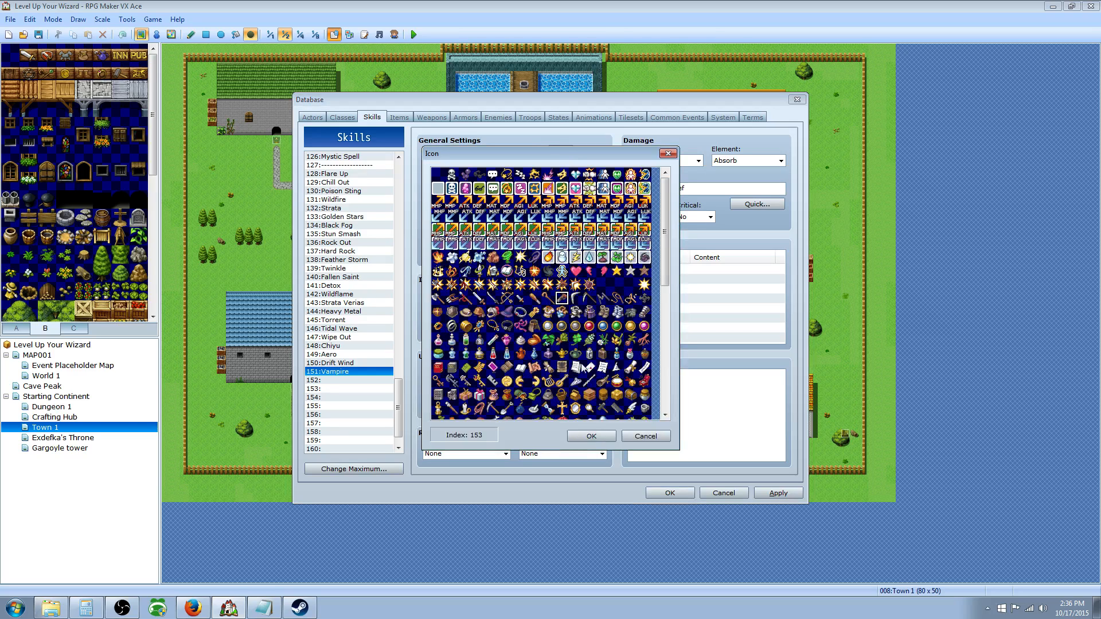
left_click(592, 436)
Review skill 151's damage types, keeping HP Drain, and set its damage element to Dark
left_click(687, 161)
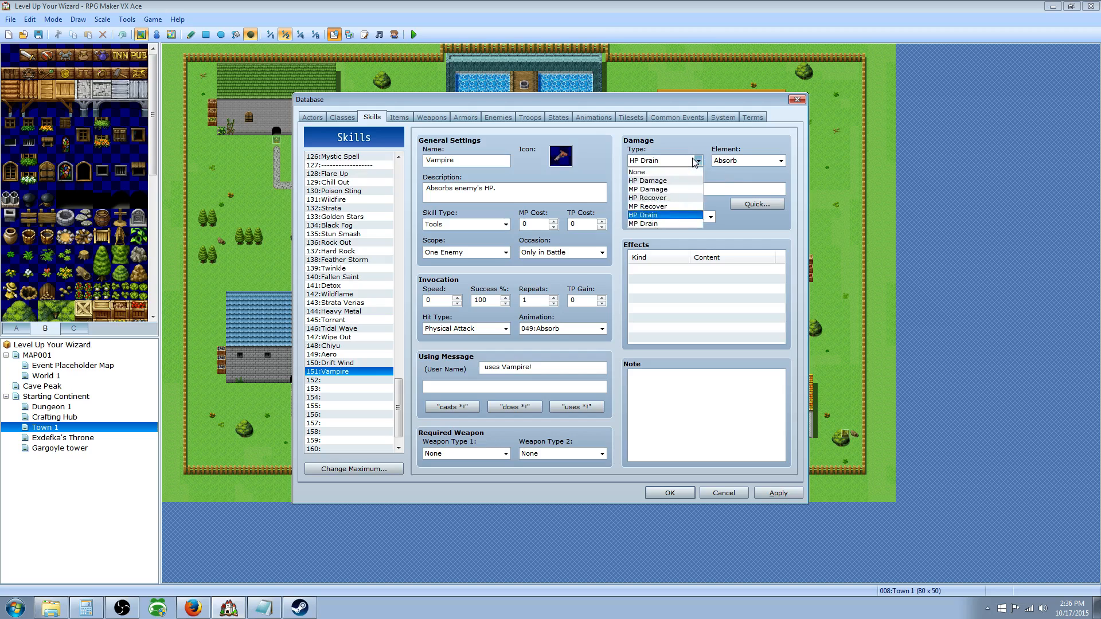
left_click(699, 162)
left_click(758, 162)
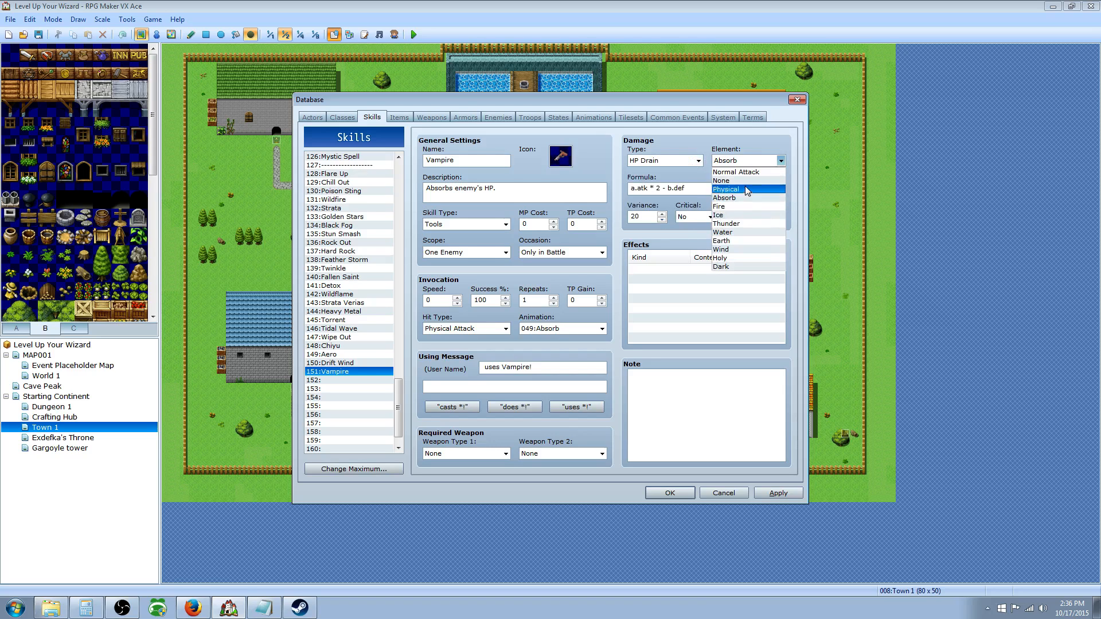
left_click(741, 267)
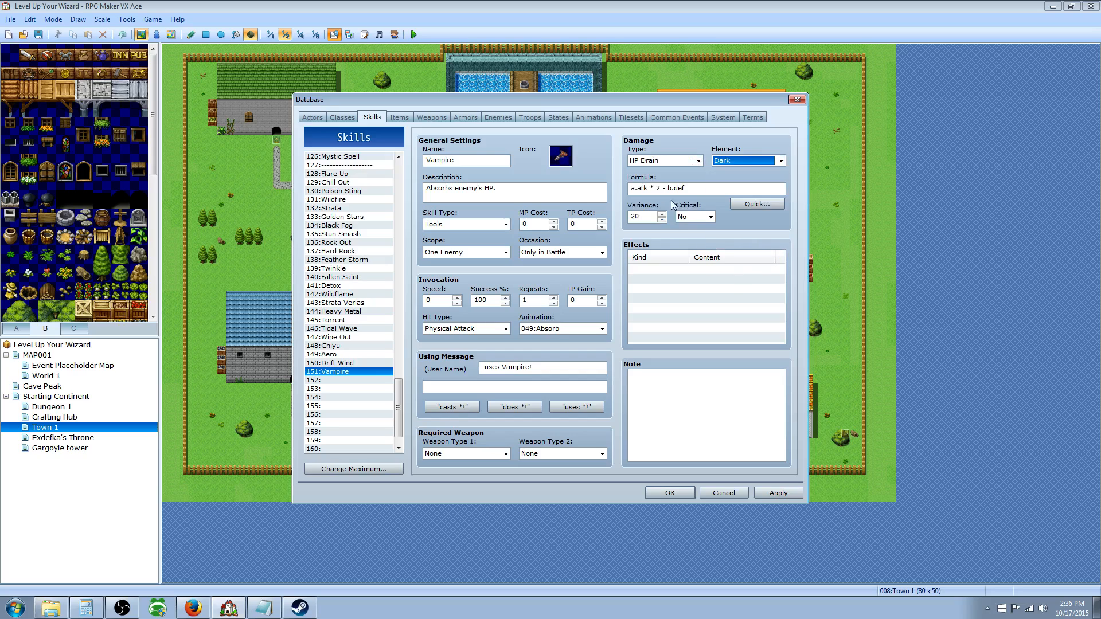
Try a quick damage setting of 0 physical and 50 magical for skill 151, and cancel it
left_click(772, 208)
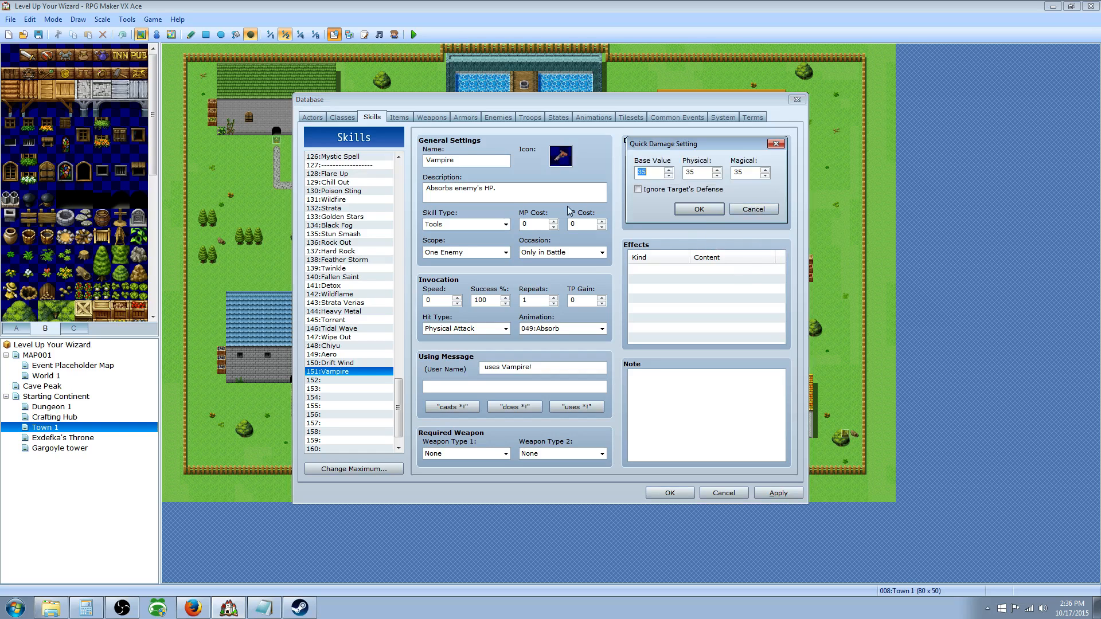
left_click(745, 173)
left_click(698, 174)
type("0")
left_click(739, 174)
type("50")
left_click(753, 210)
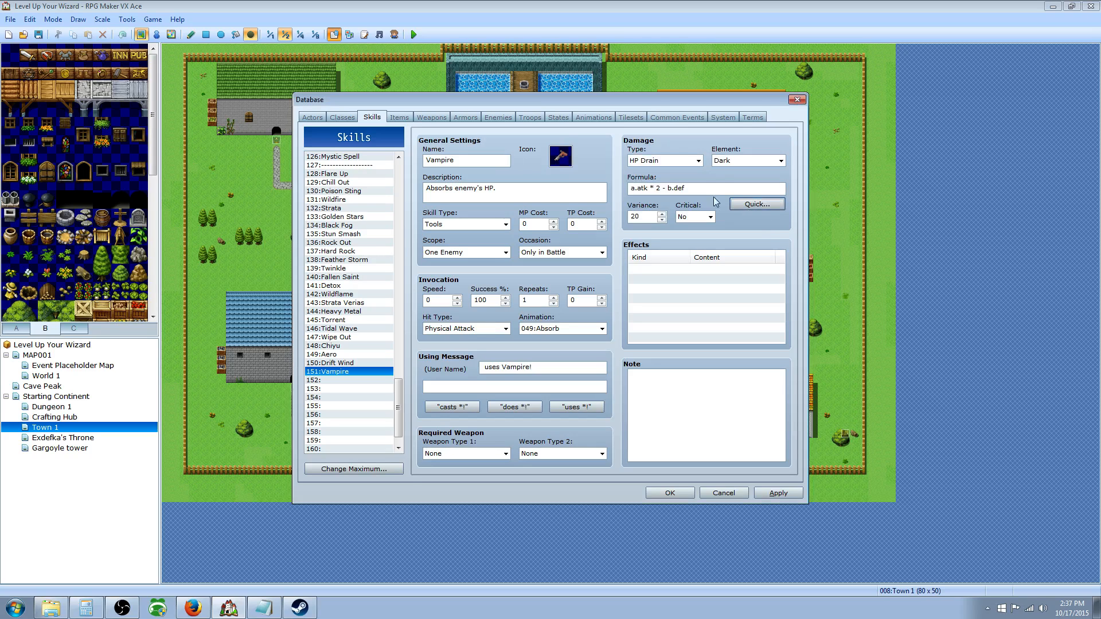
Review skill 151's damage variance and critical options, keeping critical hits set to No
double_click(653, 217)
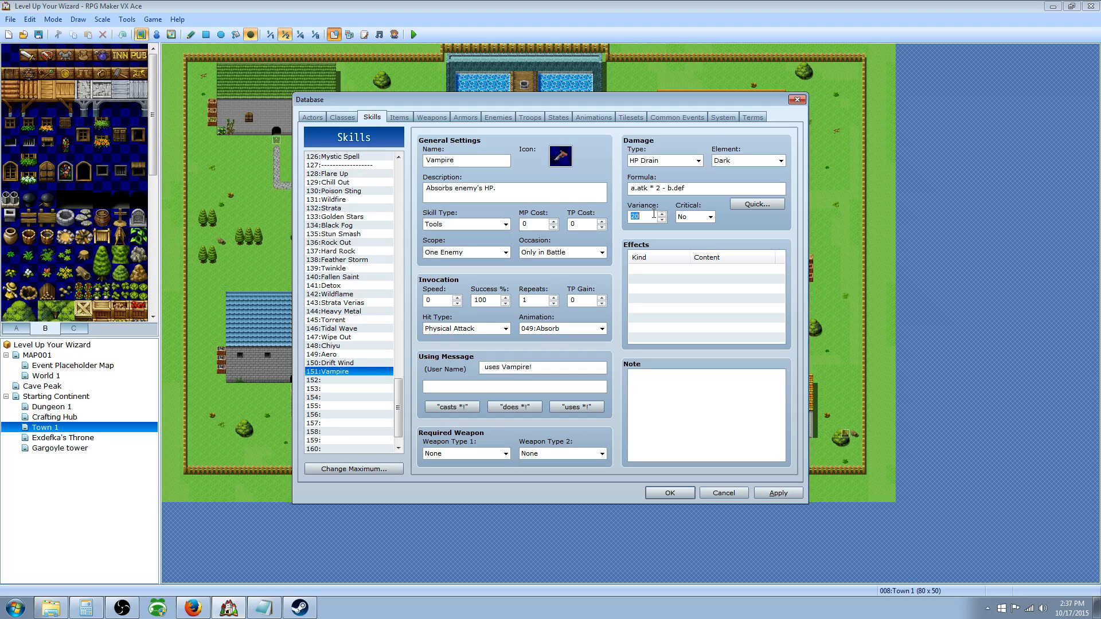
left_click(701, 217)
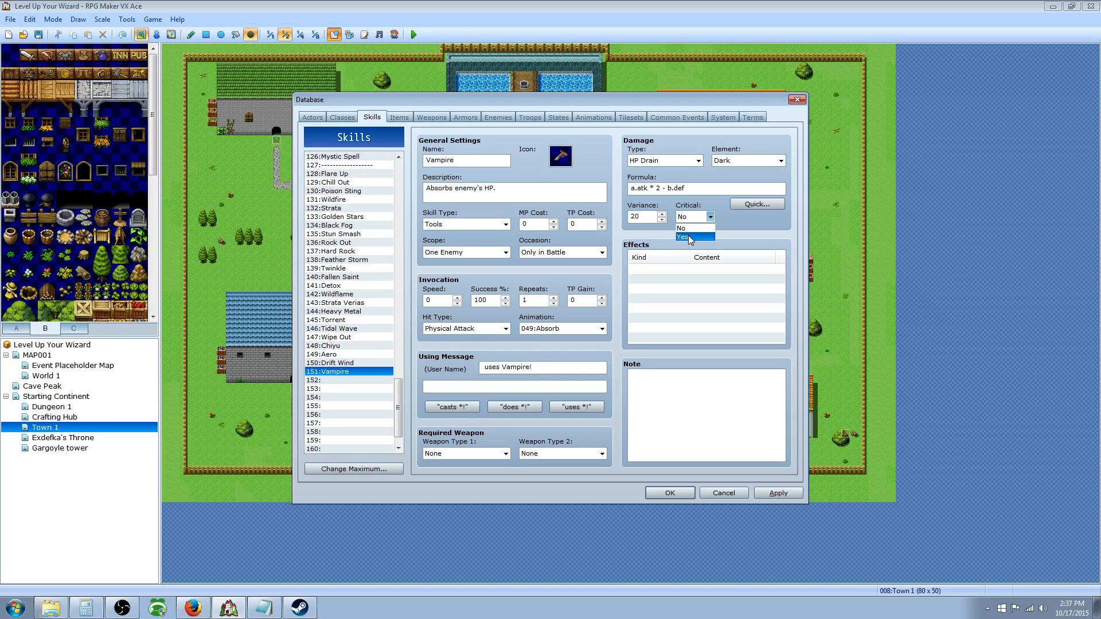
left_click(691, 229)
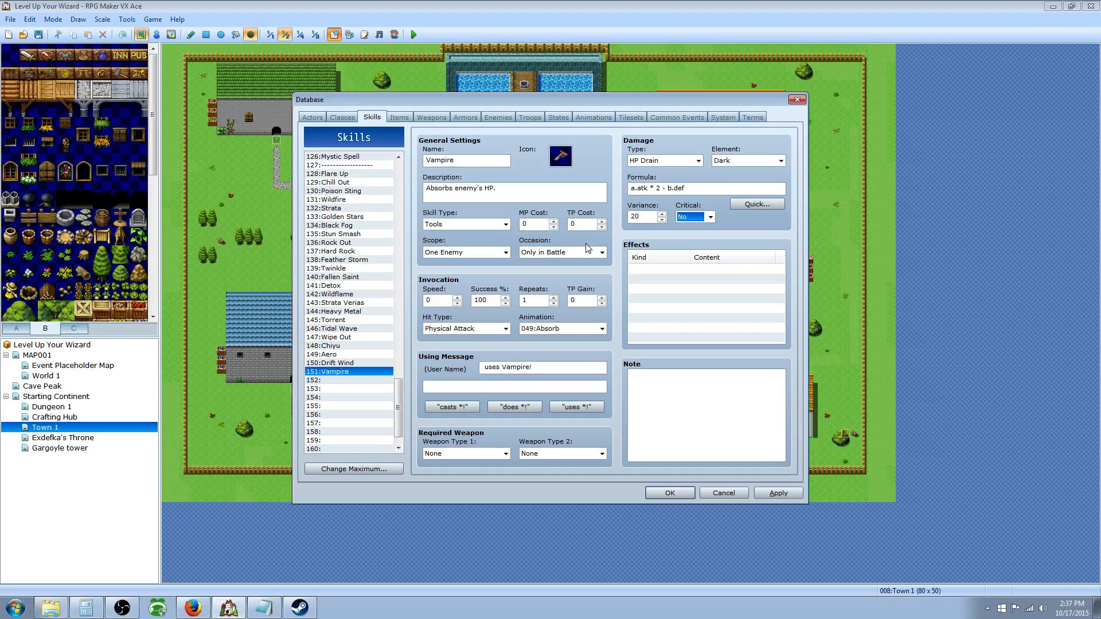
Try adding a MAT debuff effect lasting 5 turns to skill 151, and cancel it
double_click(660, 268)
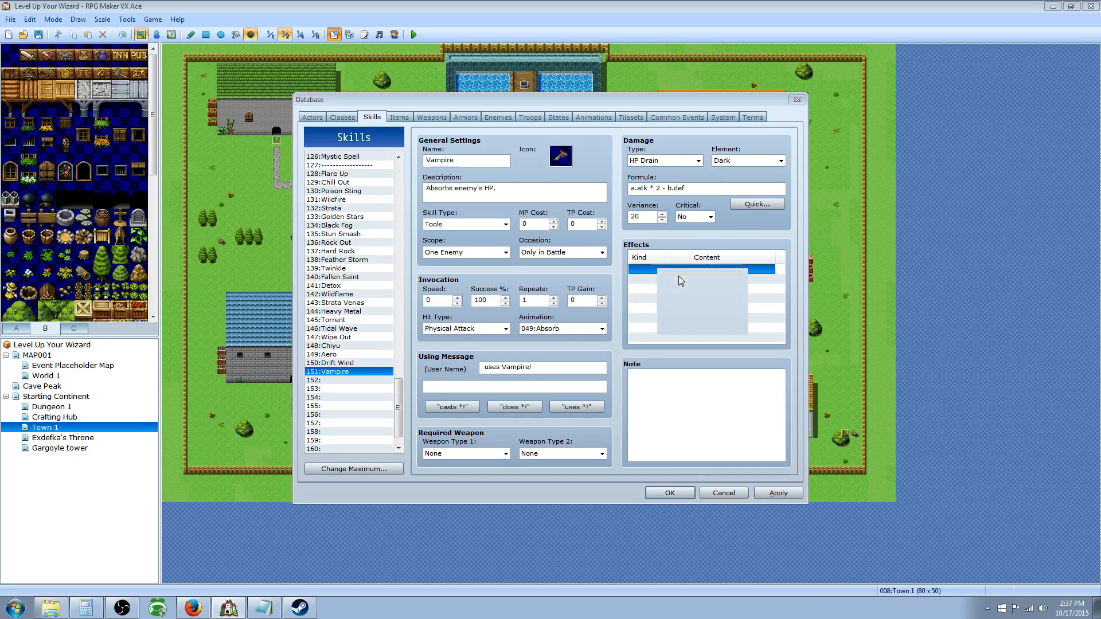
left_click(666, 232)
left_click(687, 235)
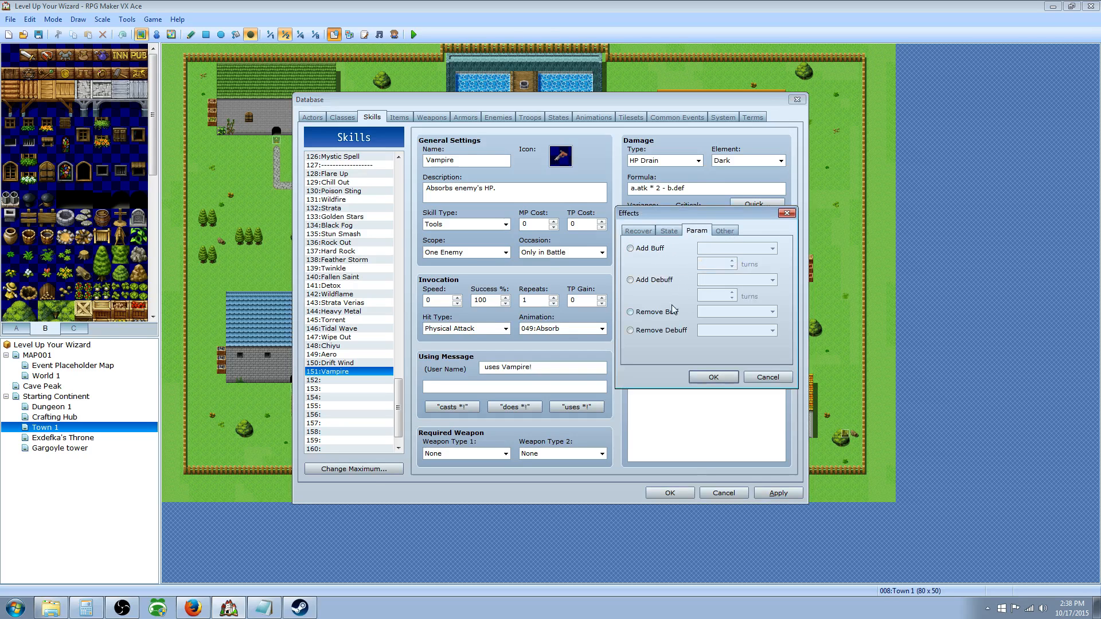
left_click(658, 282)
left_click(743, 280)
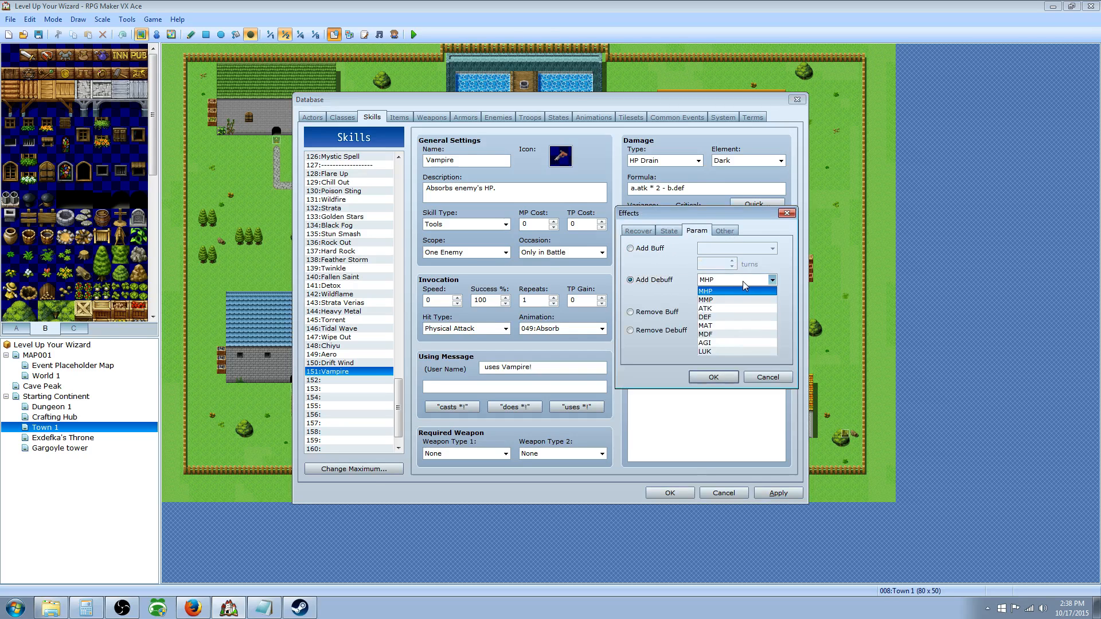
left_click(720, 325)
left_click(713, 294)
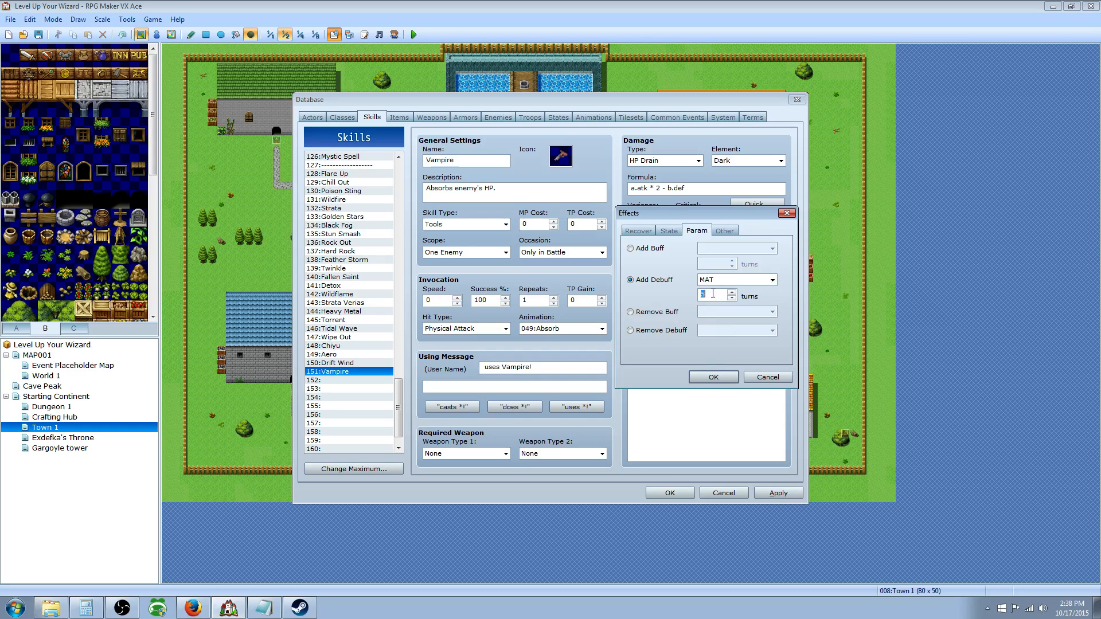
left_click(709, 280)
left_click(711, 283)
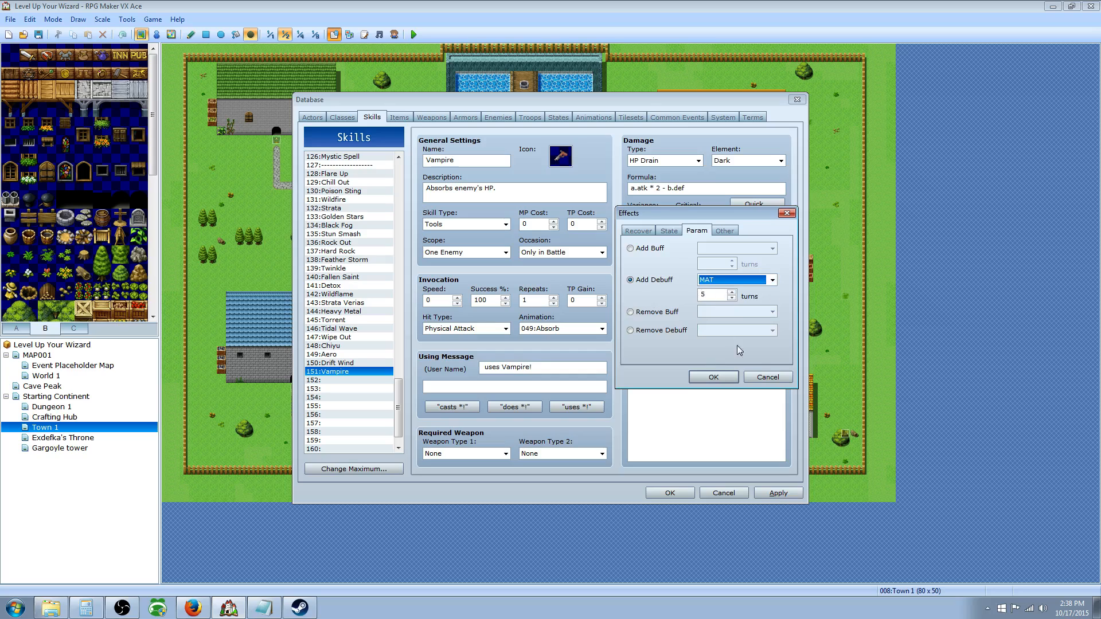
left_click(767, 377)
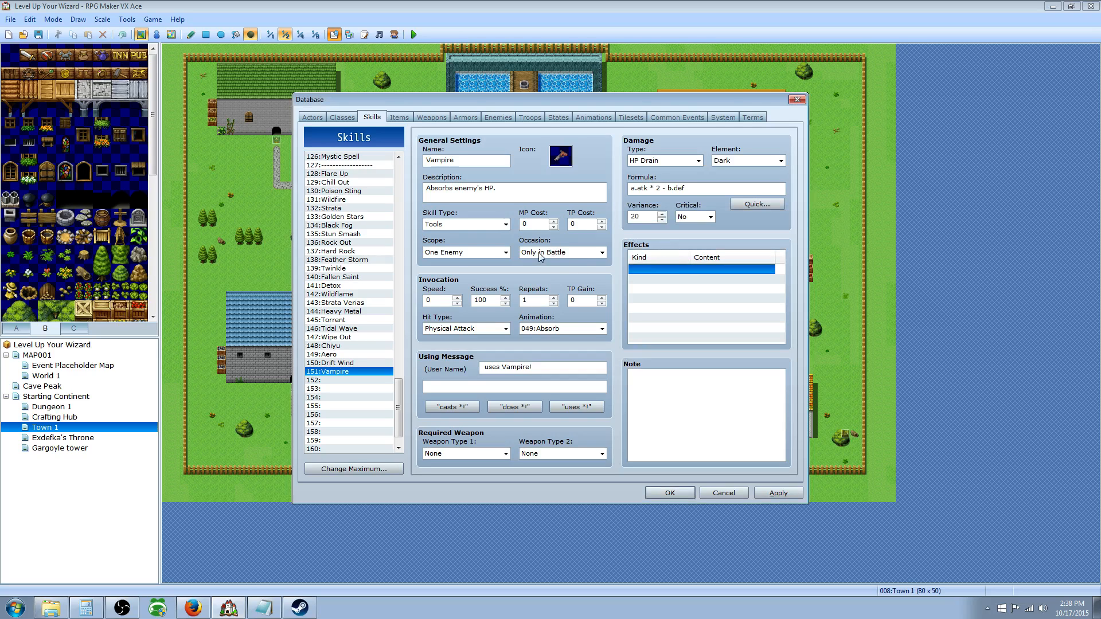
Set skill 151's occasion to Only from the Menu and review its scope options, keeping One Enemy
left_click(565, 253)
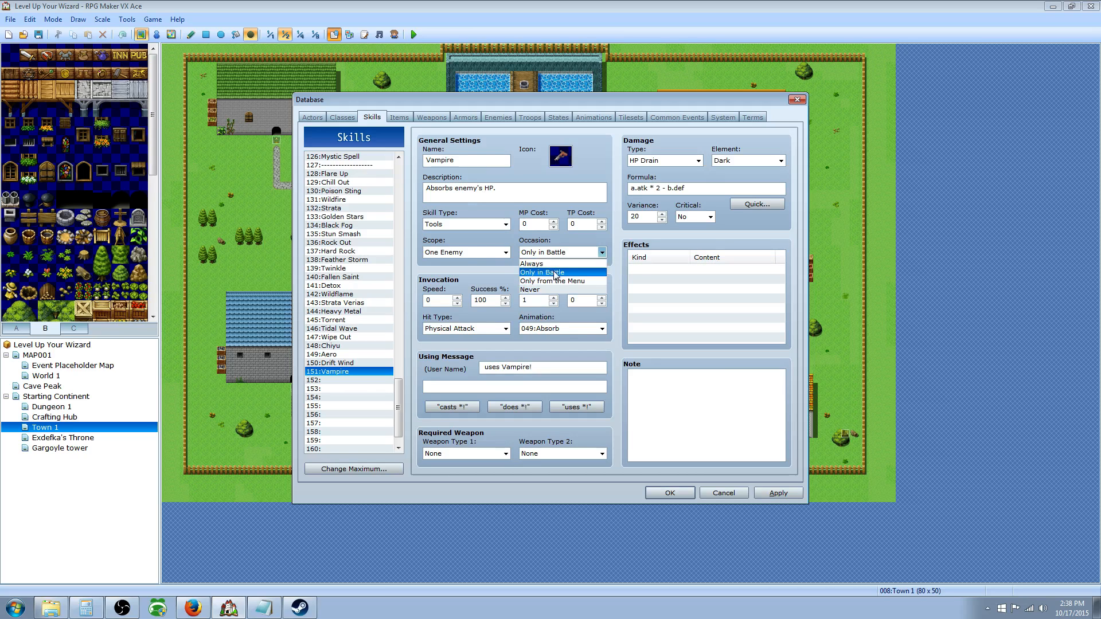
left_click(557, 273)
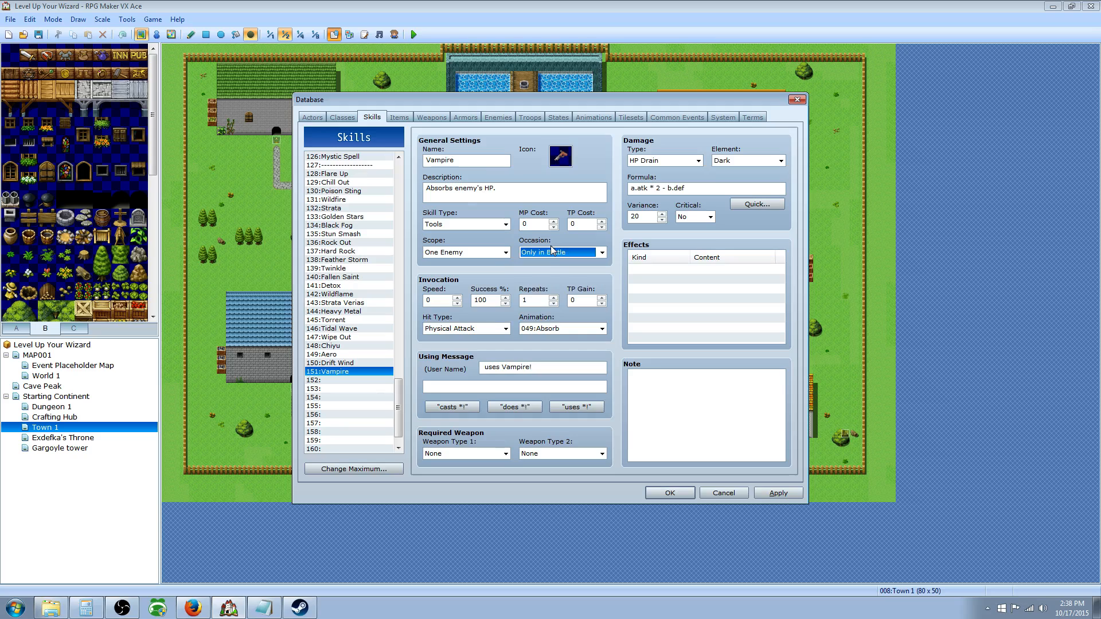
left_click(554, 254)
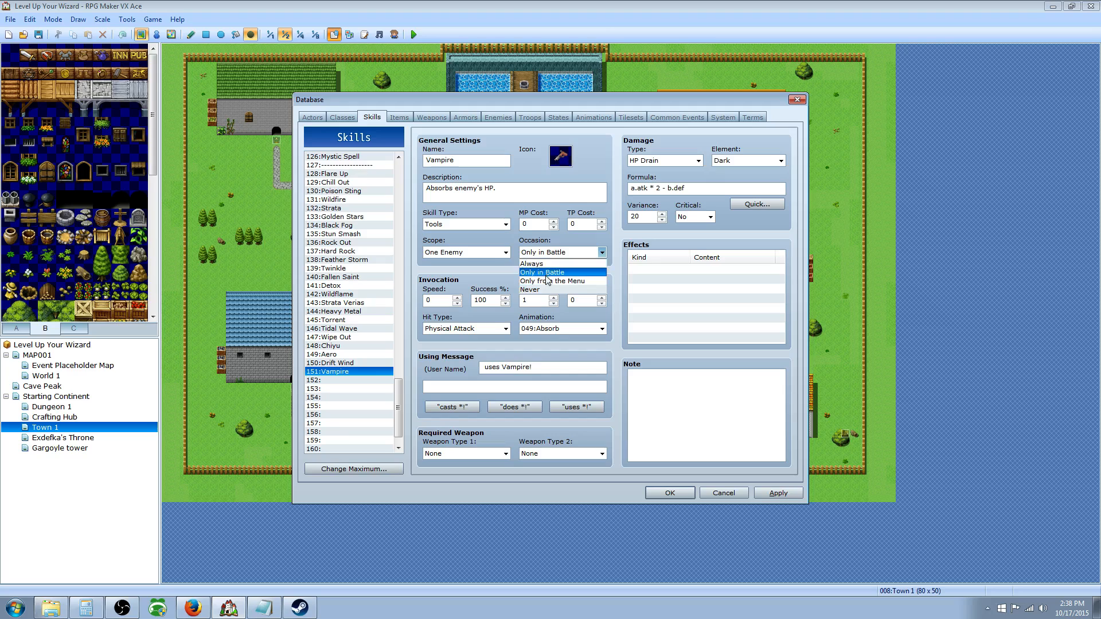
left_click(547, 281)
left_click(470, 252)
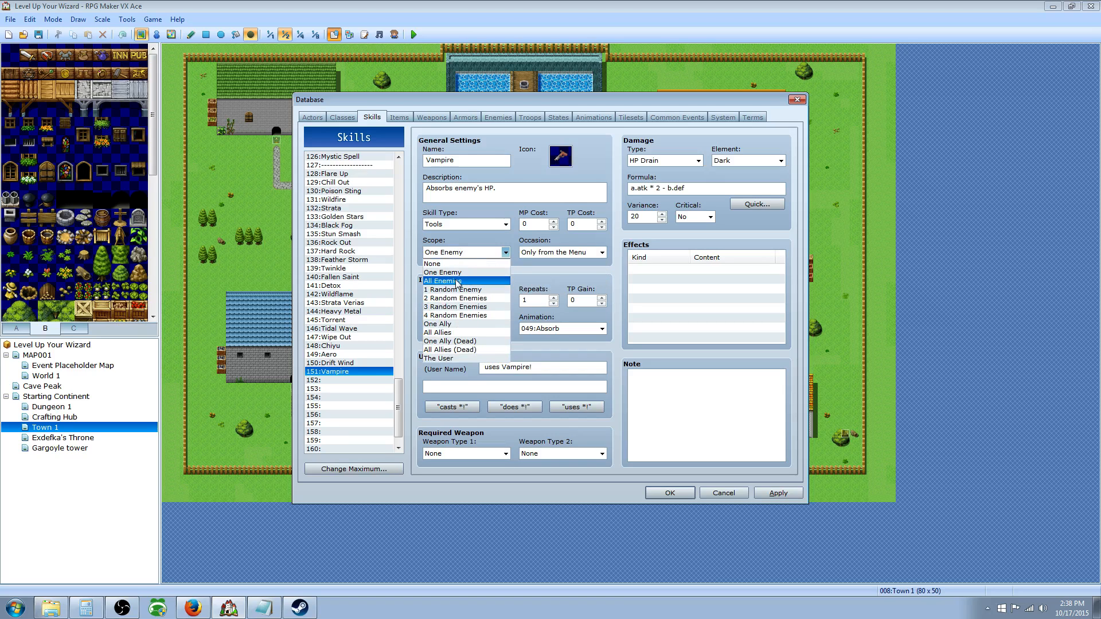
left_click(457, 281)
left_click(464, 254)
left_click(458, 273)
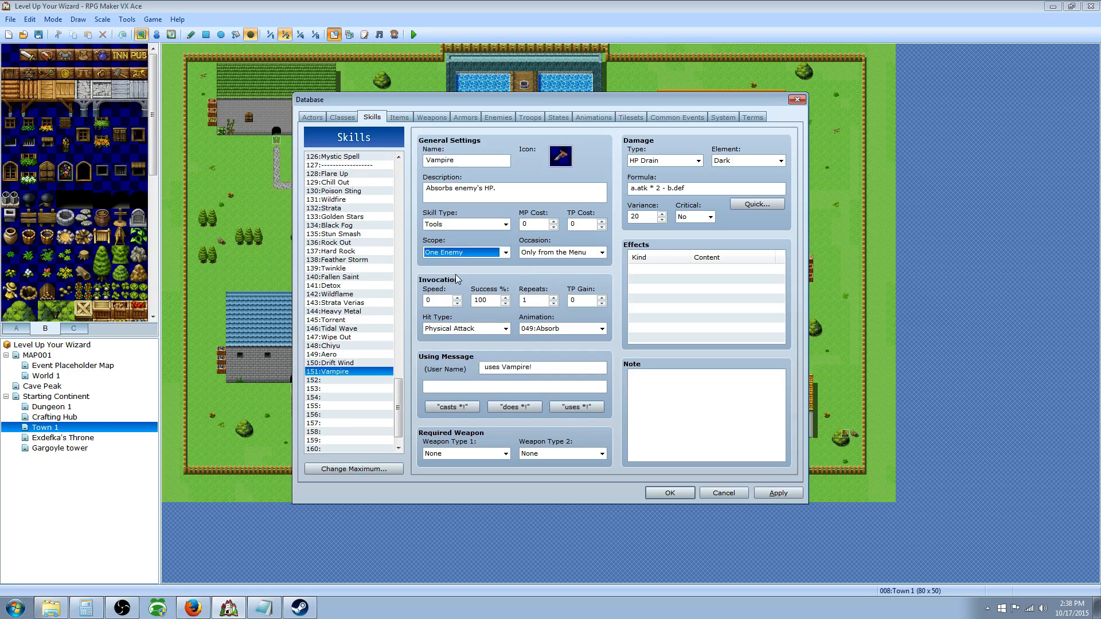
Review skill 151's description and skill type options, keeping Tools
left_click_drag(517, 186, 425, 188)
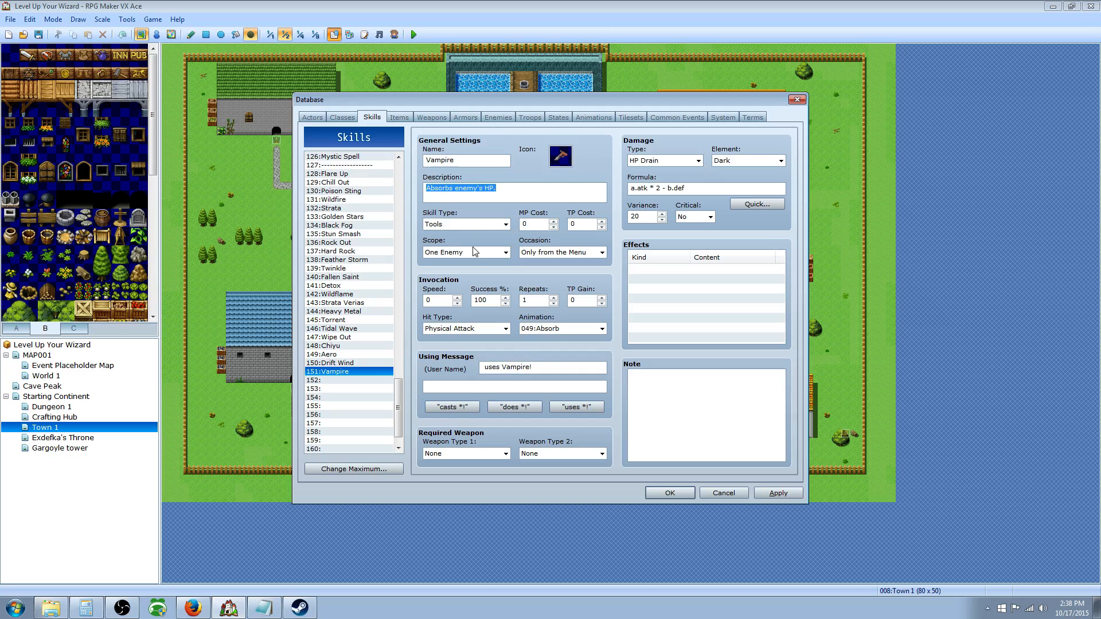
left_click(481, 225)
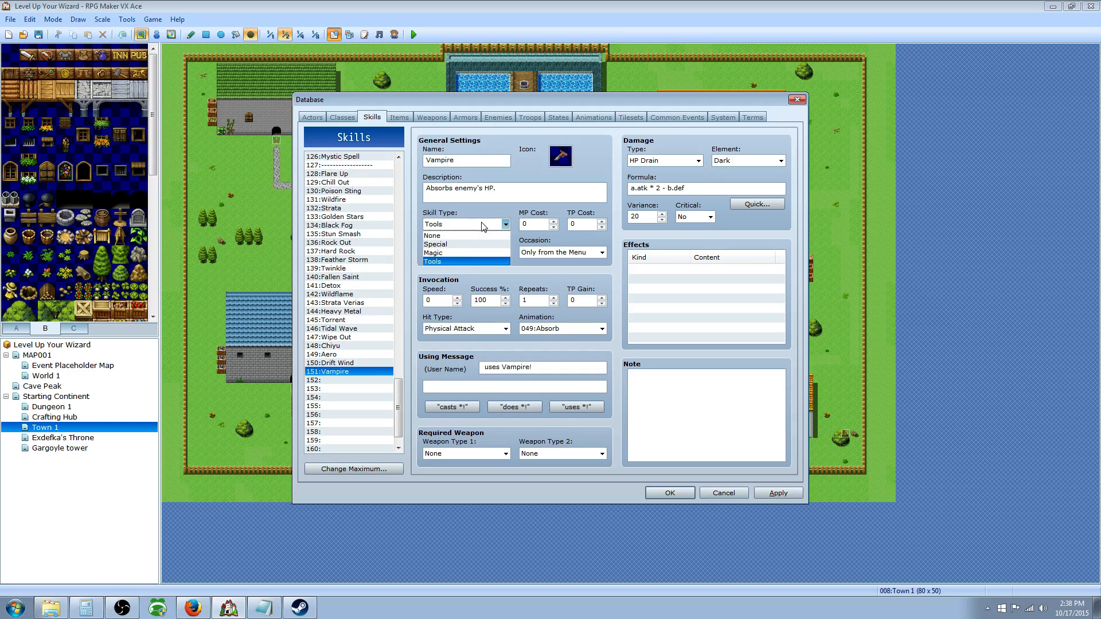
left_click(455, 261)
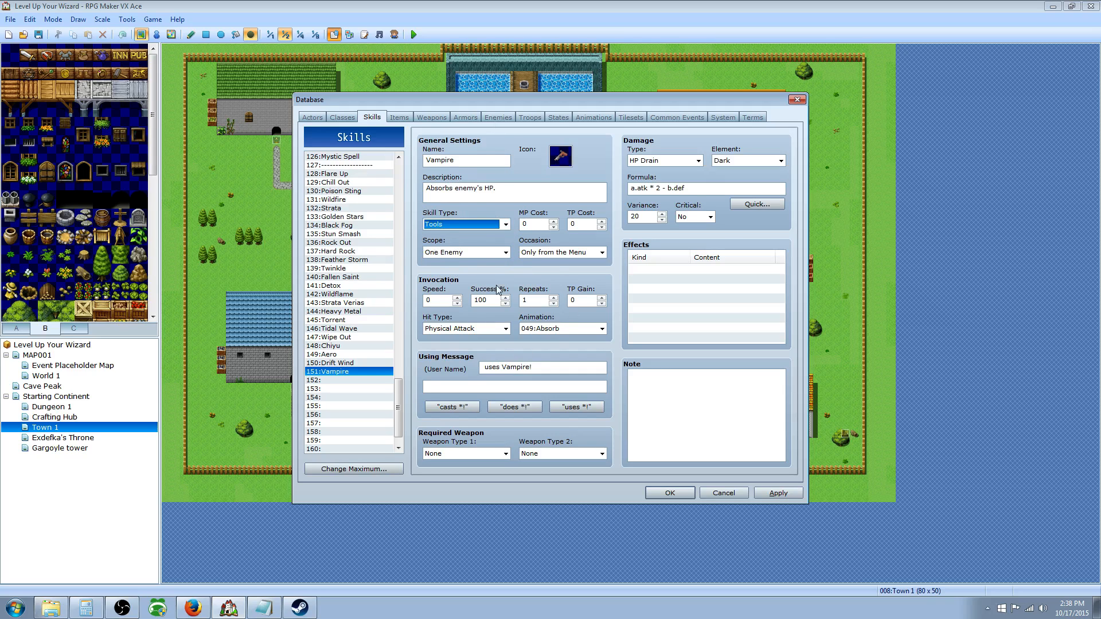
left_click(505, 224)
left_click(443, 261)
Set skill 151's invocation speed to -10 and go over its success, repeats and TP gain values
left_click(446, 304)
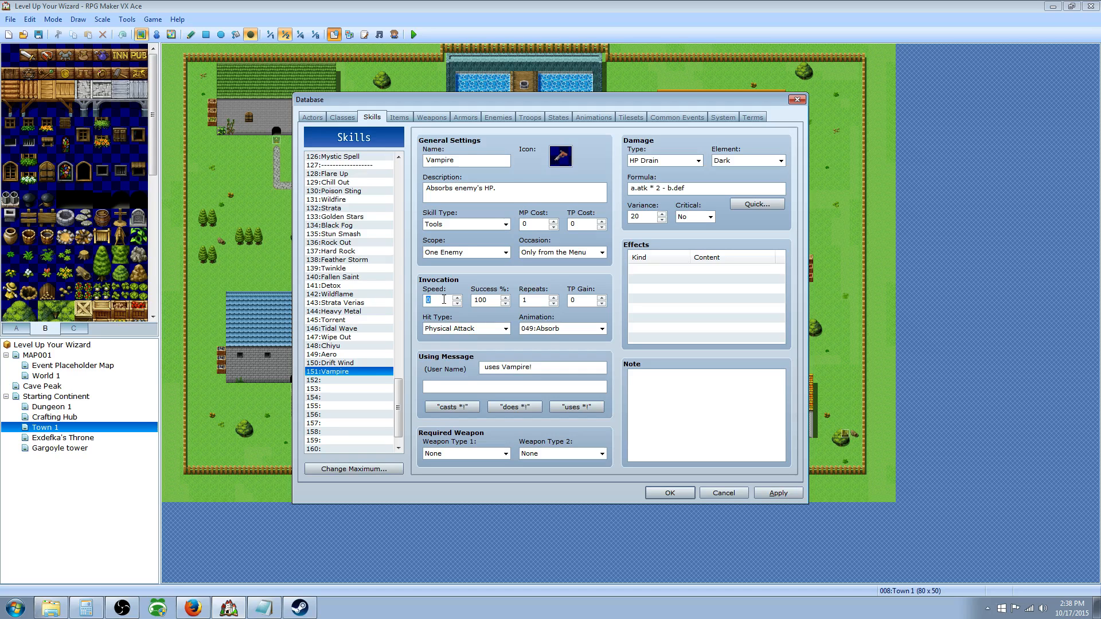
type("10")
key("Tab")
double_click(537, 299)
key("Tab")
Set skill 151's hit type to Certain Hit and review the available animations, keeping 049:Absorb
left_click(493, 329)
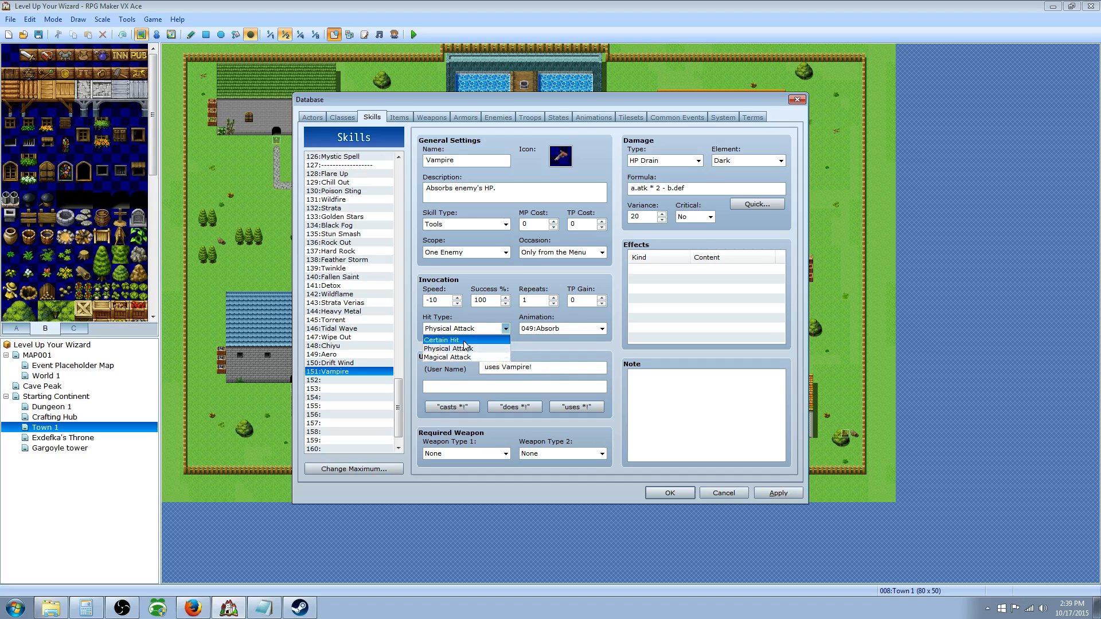
left_click(465, 340)
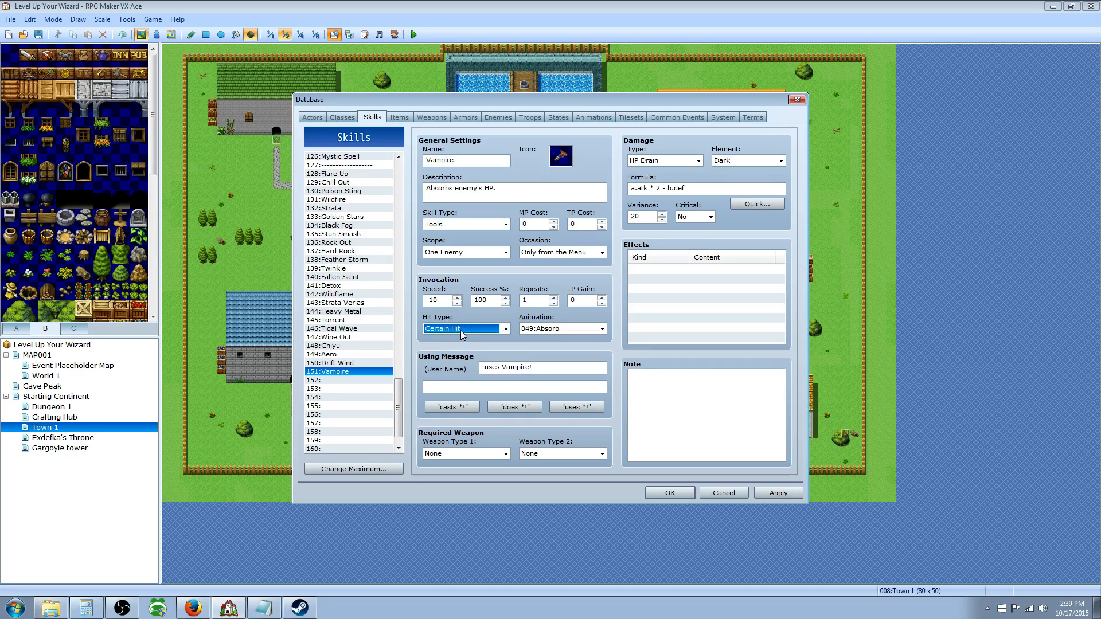
left_click(568, 328)
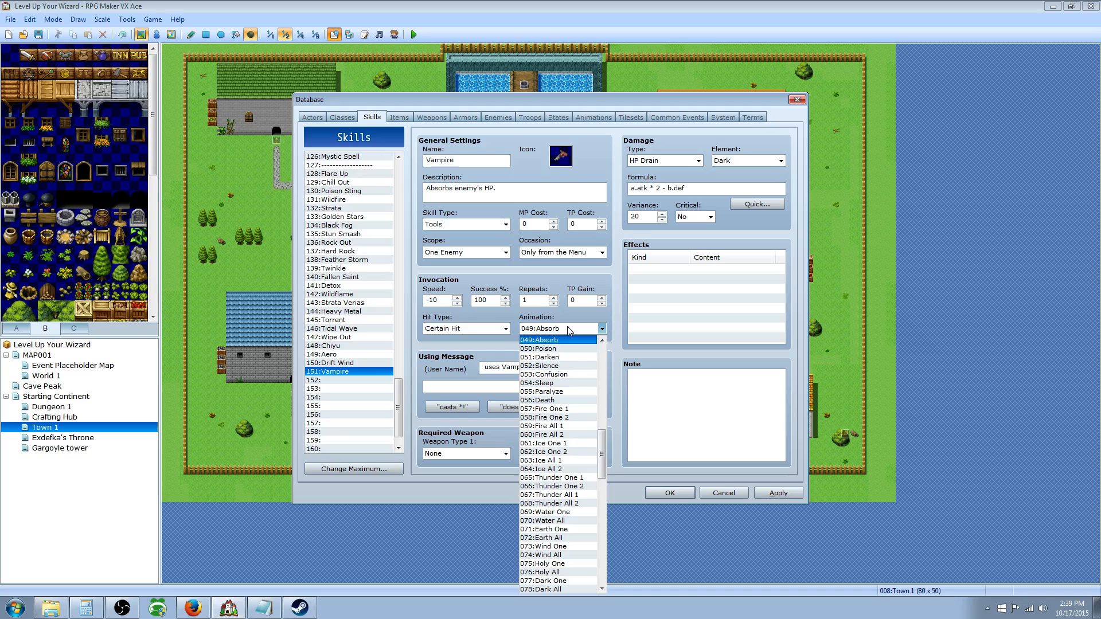
left_click(567, 329)
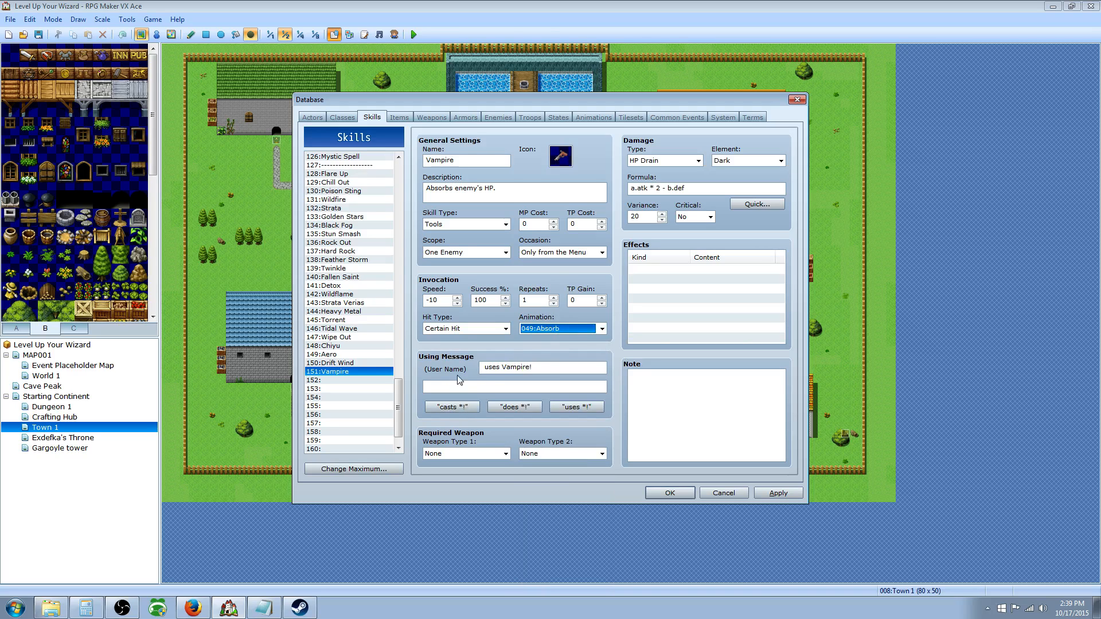
Try the casts, does and uses message presets for skill 151, and replace "uses" with "Unleased" in its using message
left_click(459, 410)
left_click(528, 409)
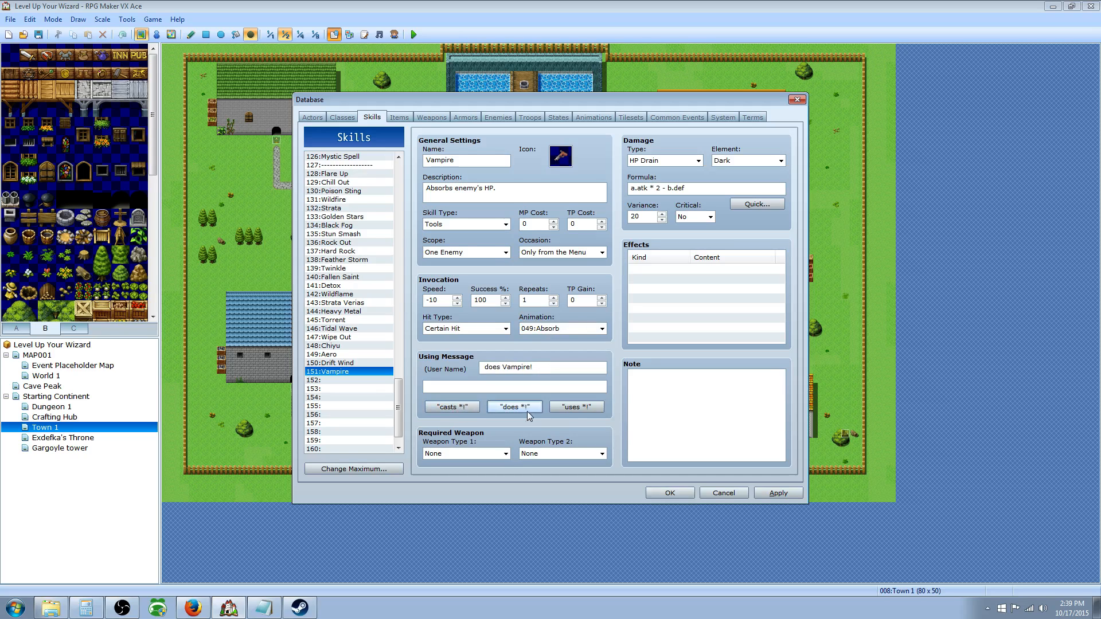
left_click(572, 407)
left_click(496, 367)
double_click(492, 367)
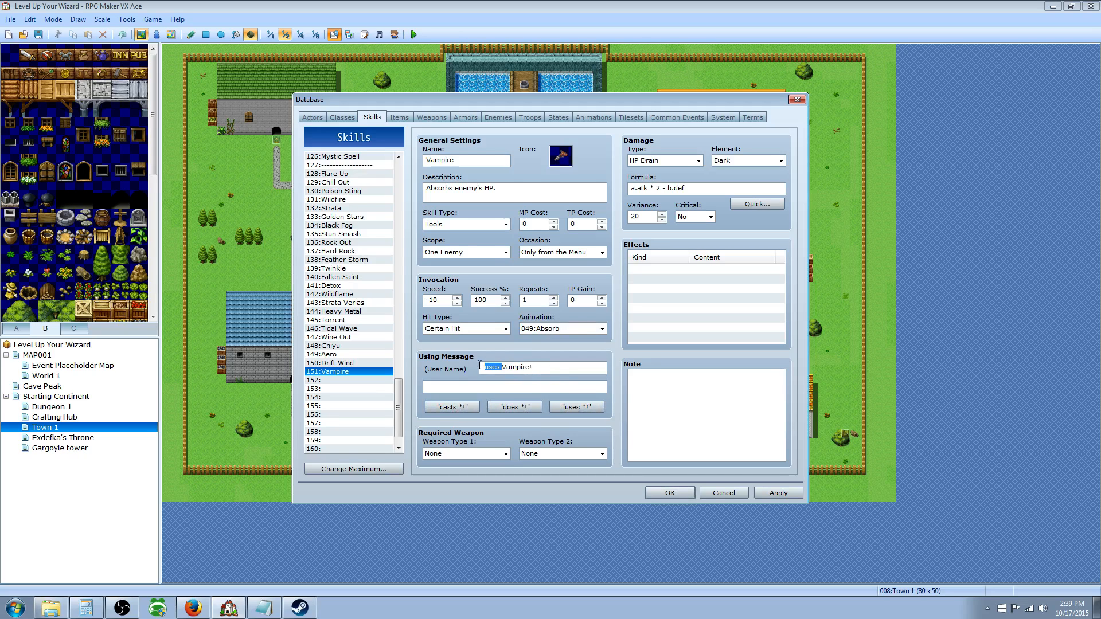
type("Unleased")
Clear all data from skill 151
right_click(351, 370)
left_click(387, 404)
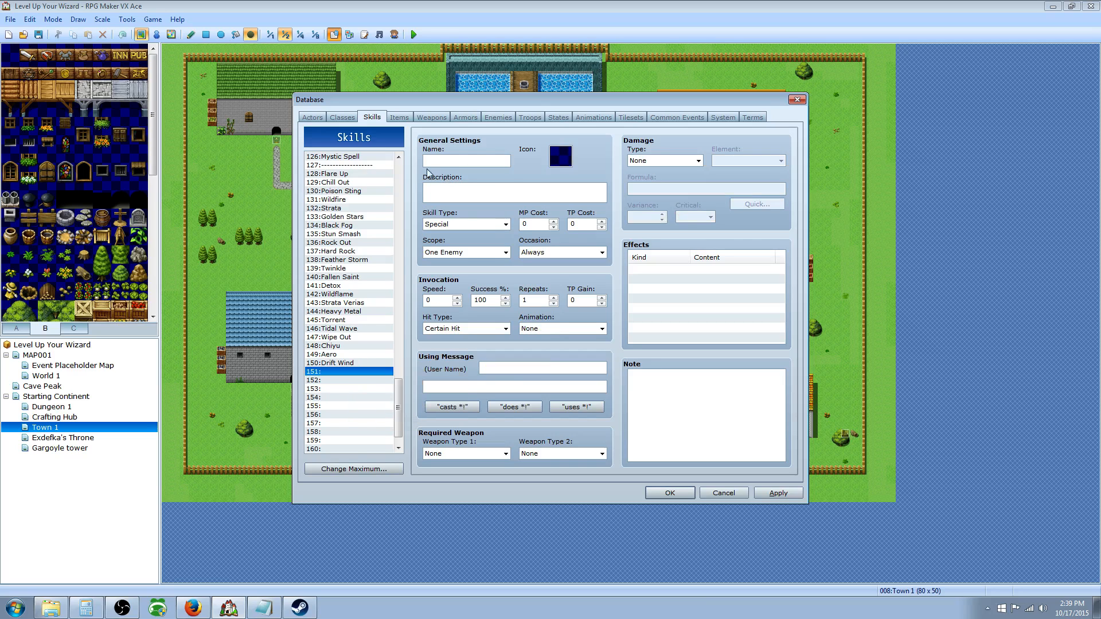
Examine the database items one by one from 001:Potion through 012:Guard Up
left_click(399, 118)
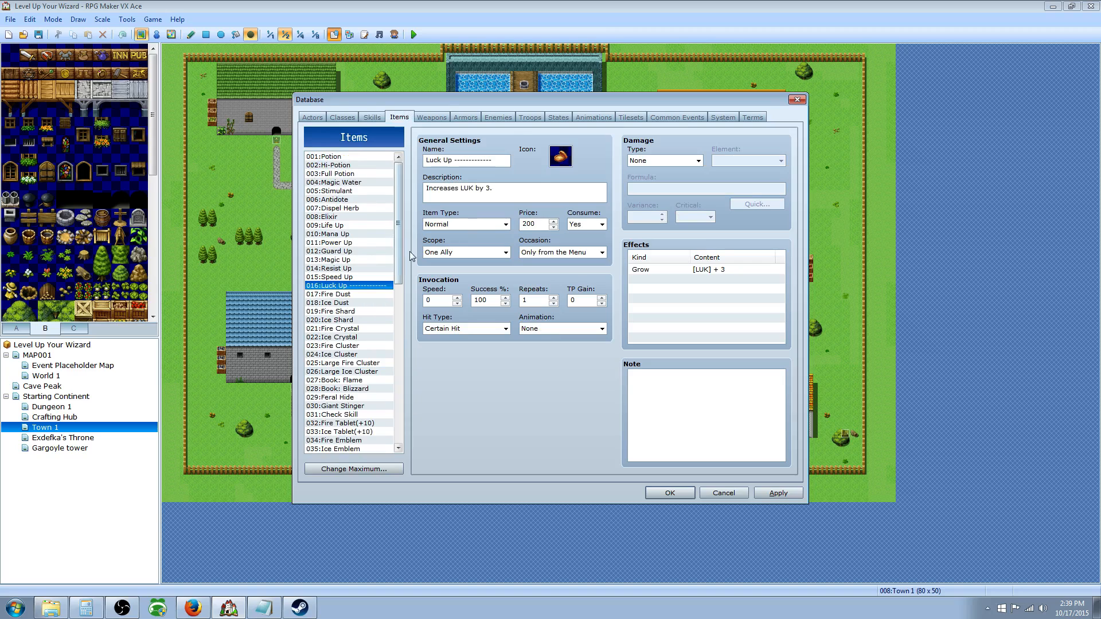
scroll(395, 267, "down", 3)
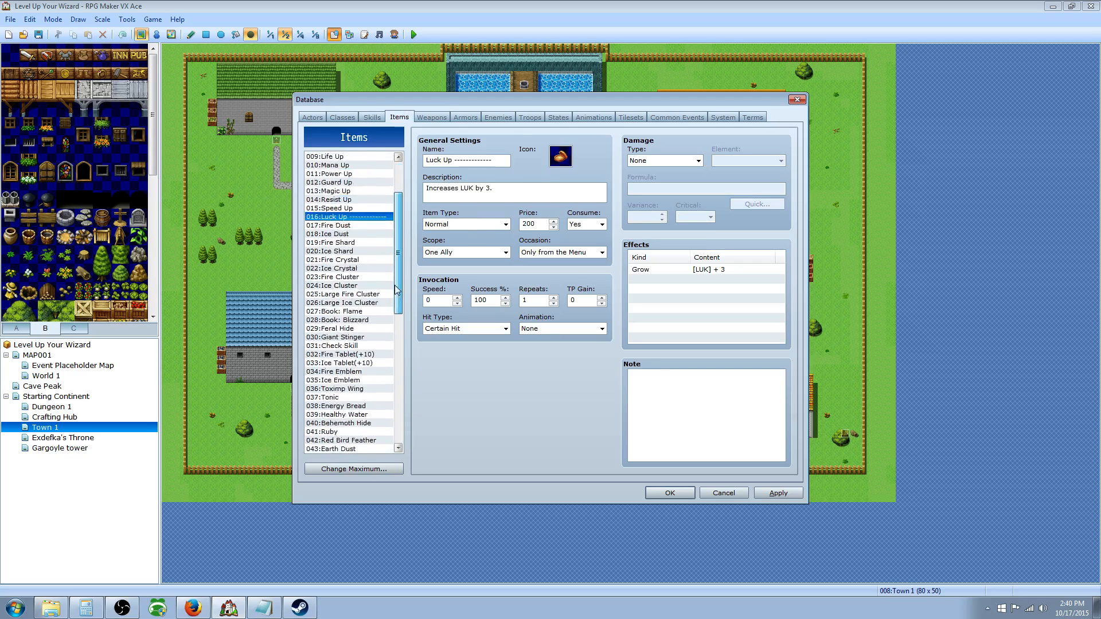
scroll(396, 241, "up", 3)
left_click(368, 156)
key("Down")
key("Down")
key("Down")
key("Down")
key("Down")
key("Down")
key("Down")
key("Down")
key("Down")
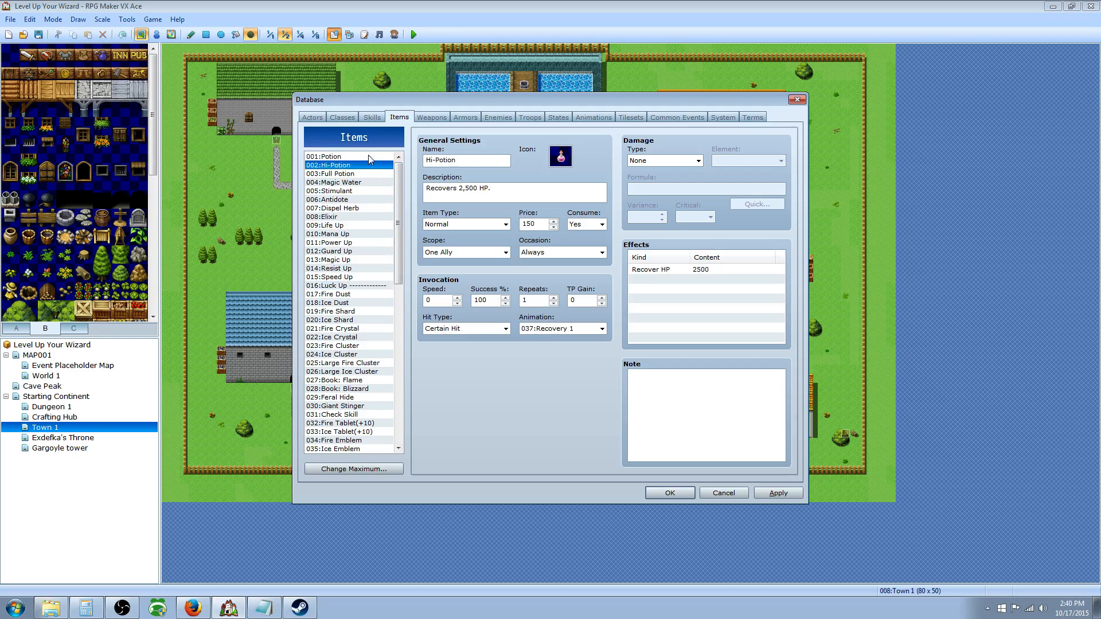
key("Down")
key("Down")
key("Down")
key("Down")
key("Down")
key("Down")
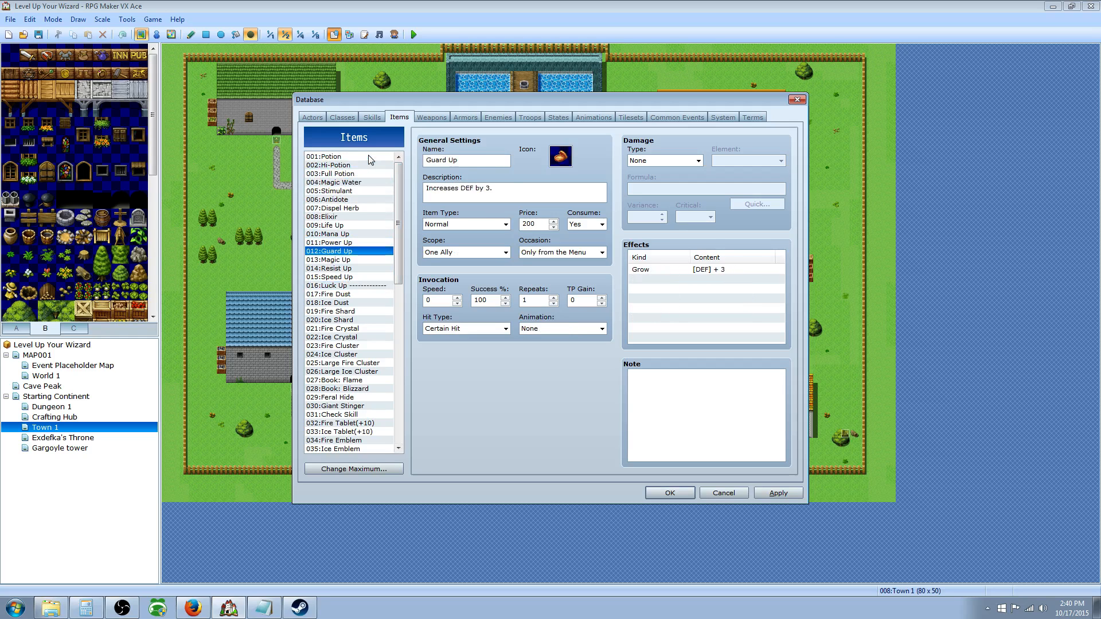
Examine the crafting items further down the item list, ending at 030:Giant Stinger
left_click_drag(398, 213, 398, 263)
left_click(373, 192)
left_click_drag(373, 193, 368, 250)
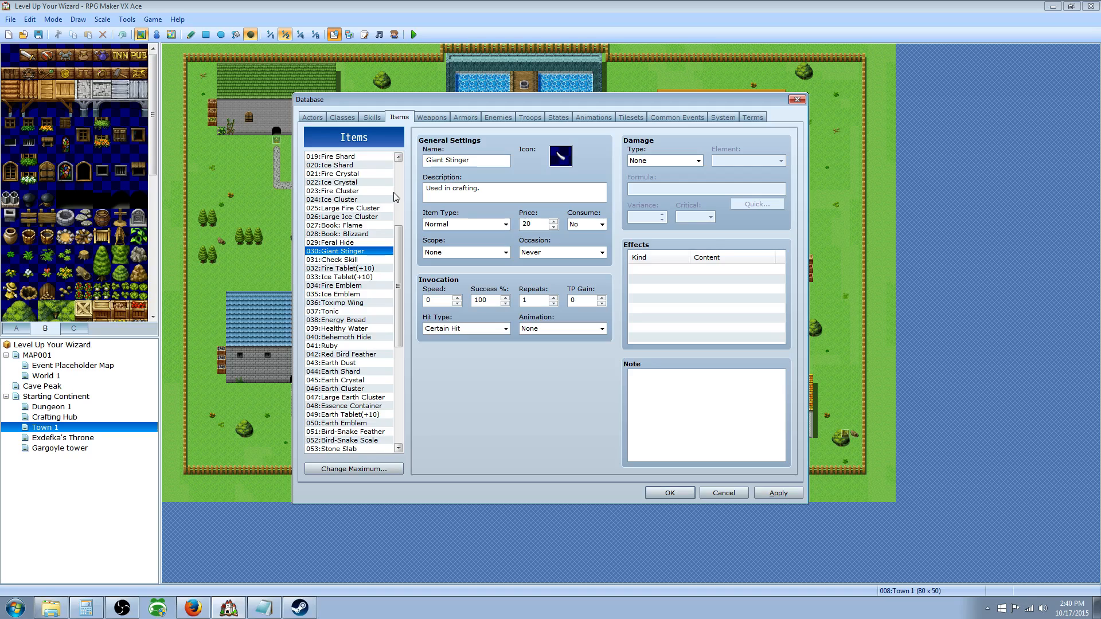
Examine weapon 049:Wood Staff in the weapons database and review its weapon type options, keeping Staff
left_click(431, 117)
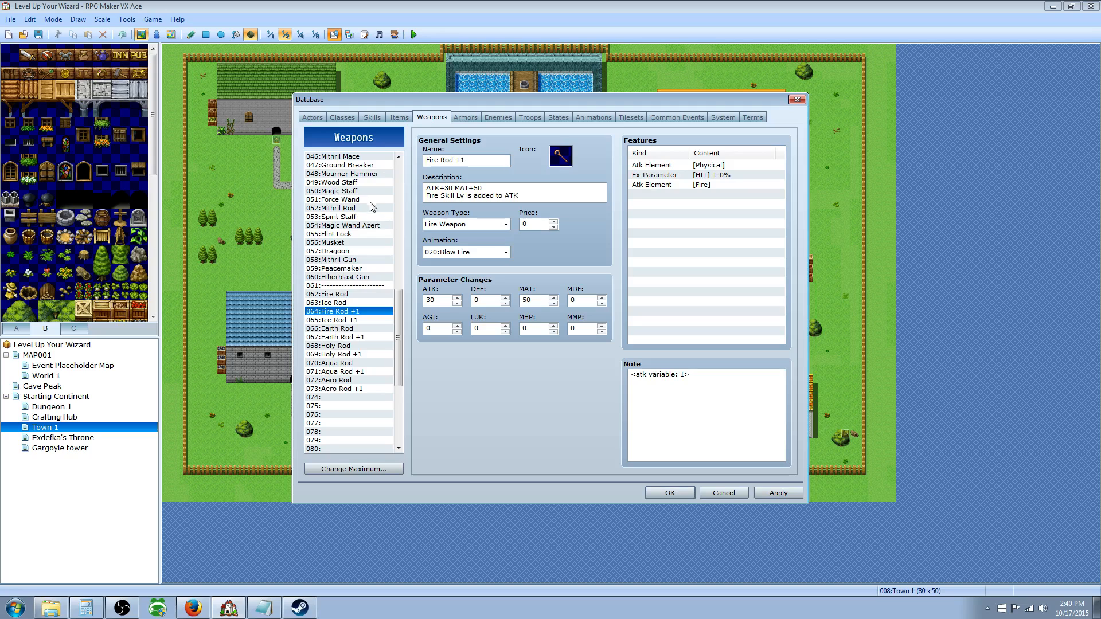
left_click_drag(396, 298, 397, 275)
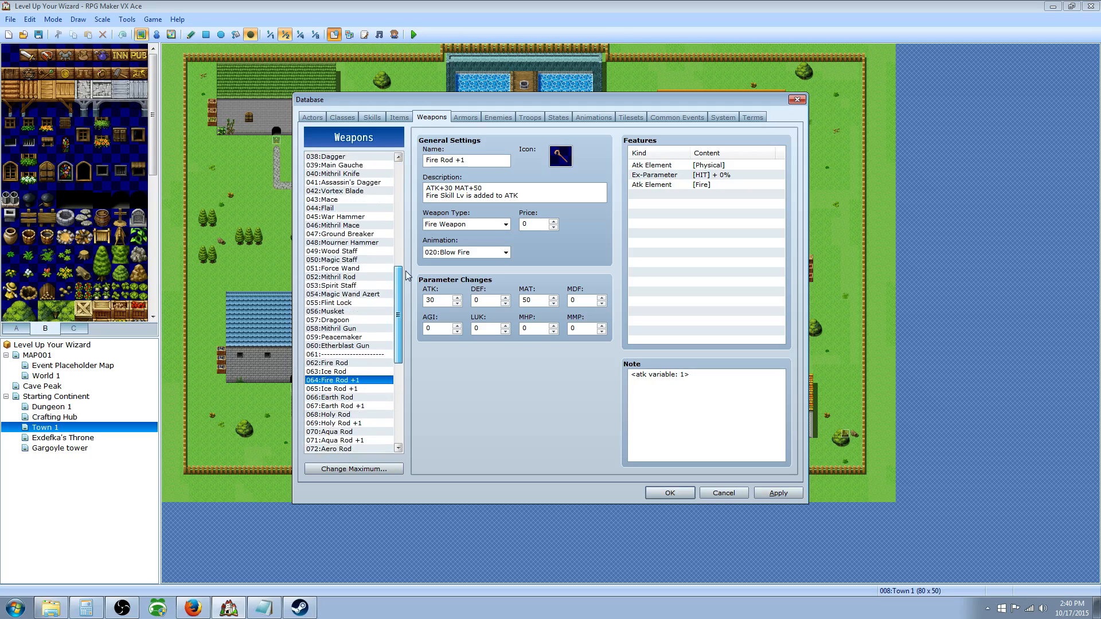
left_click(369, 251)
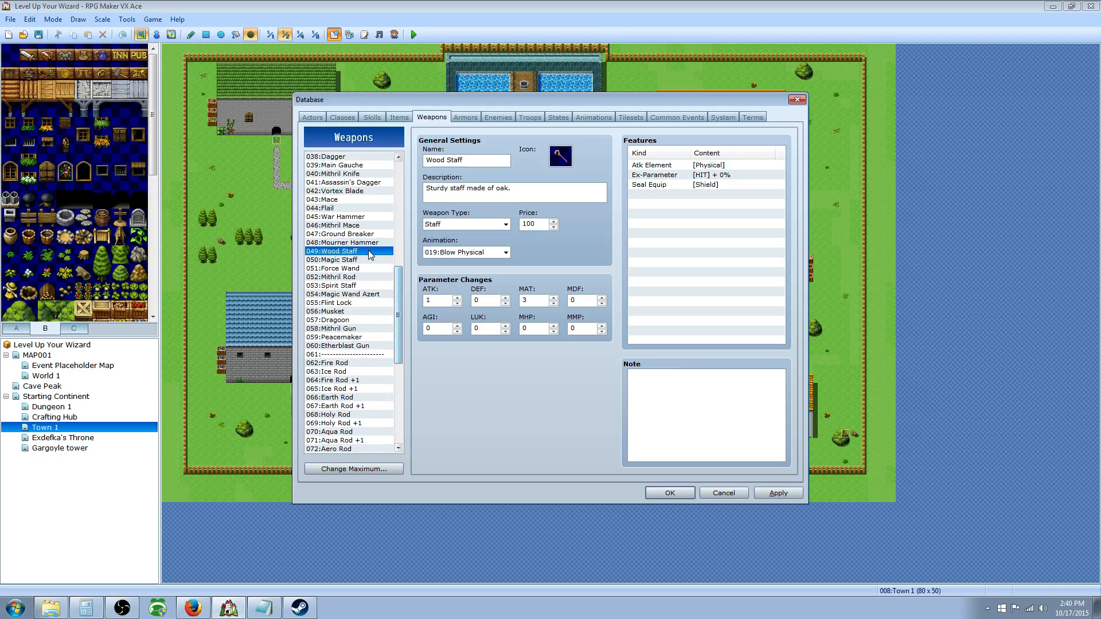
left_click(487, 224)
left_click(489, 225)
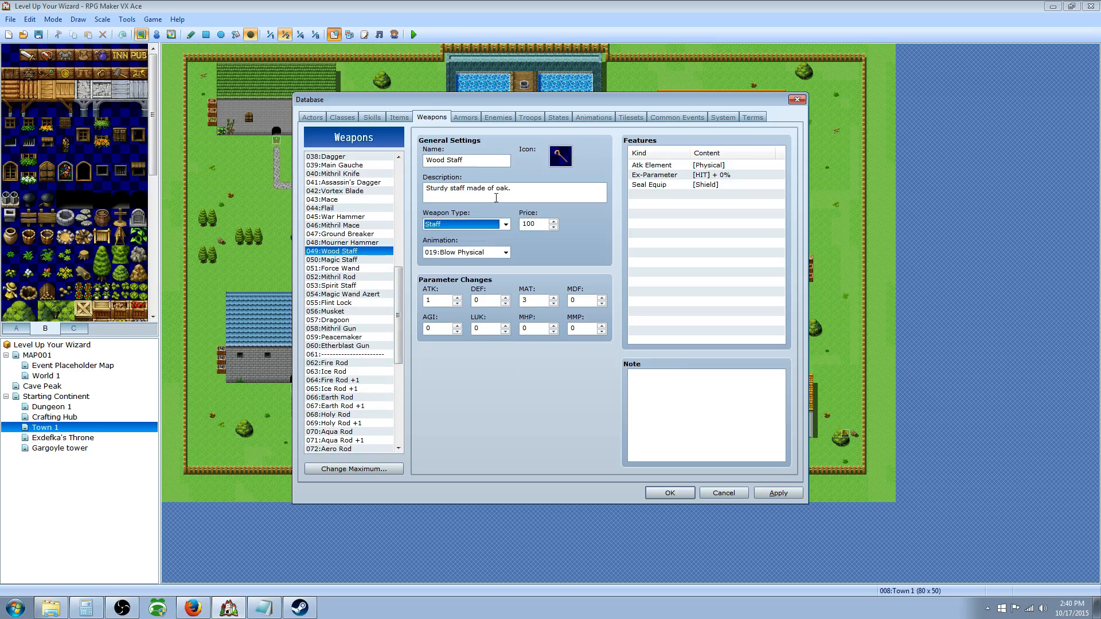
Try adding a seventh armor type slot in the database terms, and set the armor type maximum back to 6
left_click(724, 117)
left_click(752, 118)
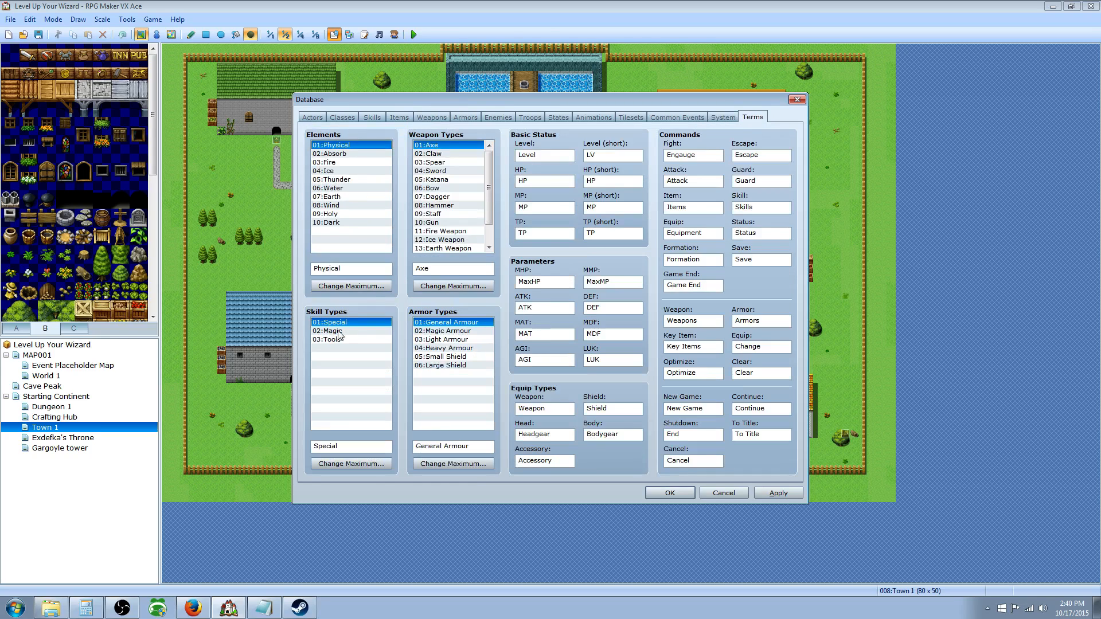
left_click(453, 464)
left_click(439, 468)
left_click(480, 462)
left_click(442, 373)
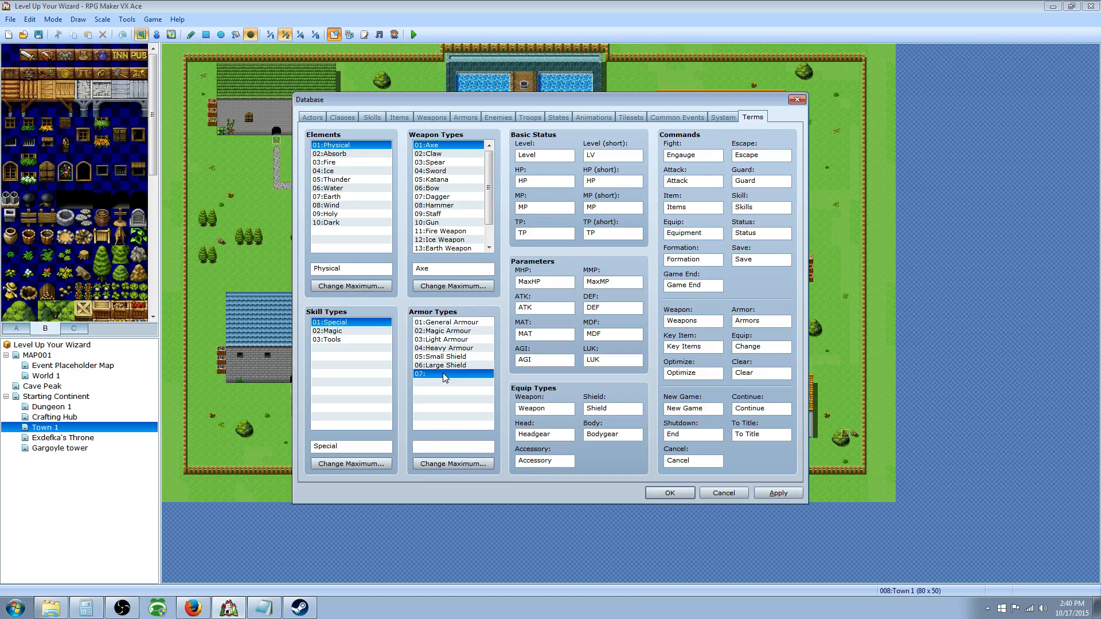
left_click(439, 464)
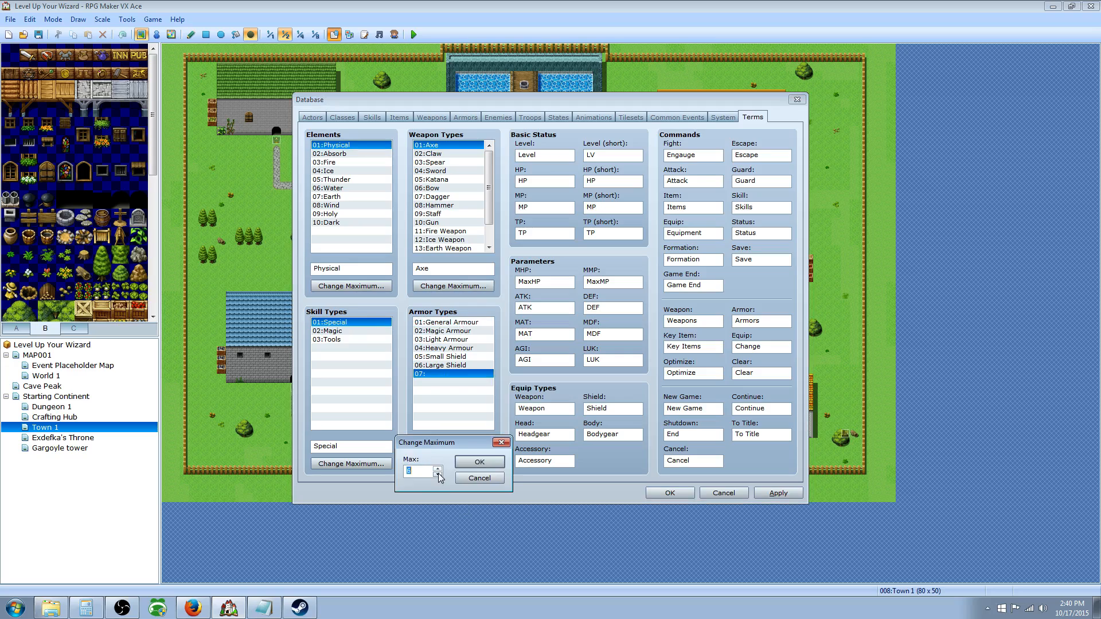
type("6")
left_click(440, 479)
Raise the maximum number of elements to 11 and select the new empty entry
scroll(480, 229, "down", 1)
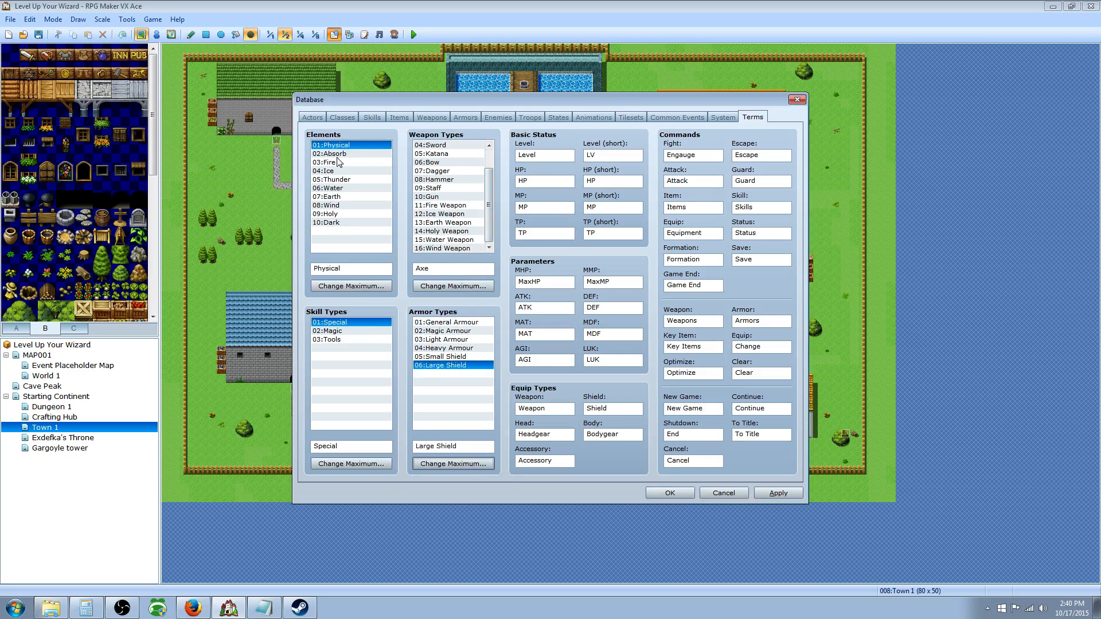
left_click(340, 155)
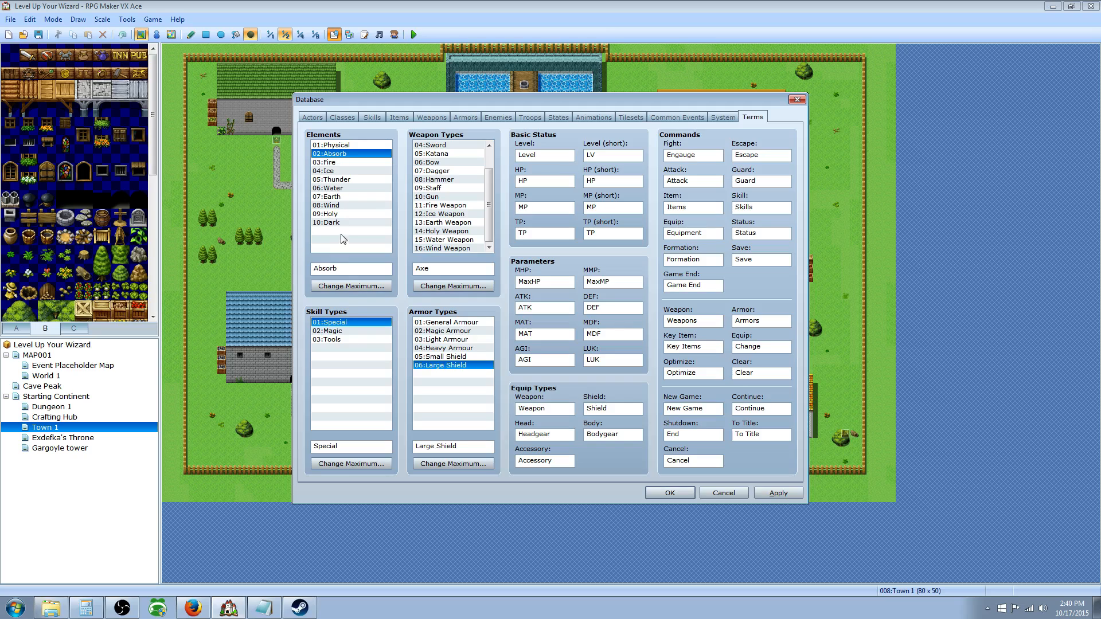
left_click(349, 286)
left_click(376, 284)
left_click(340, 231)
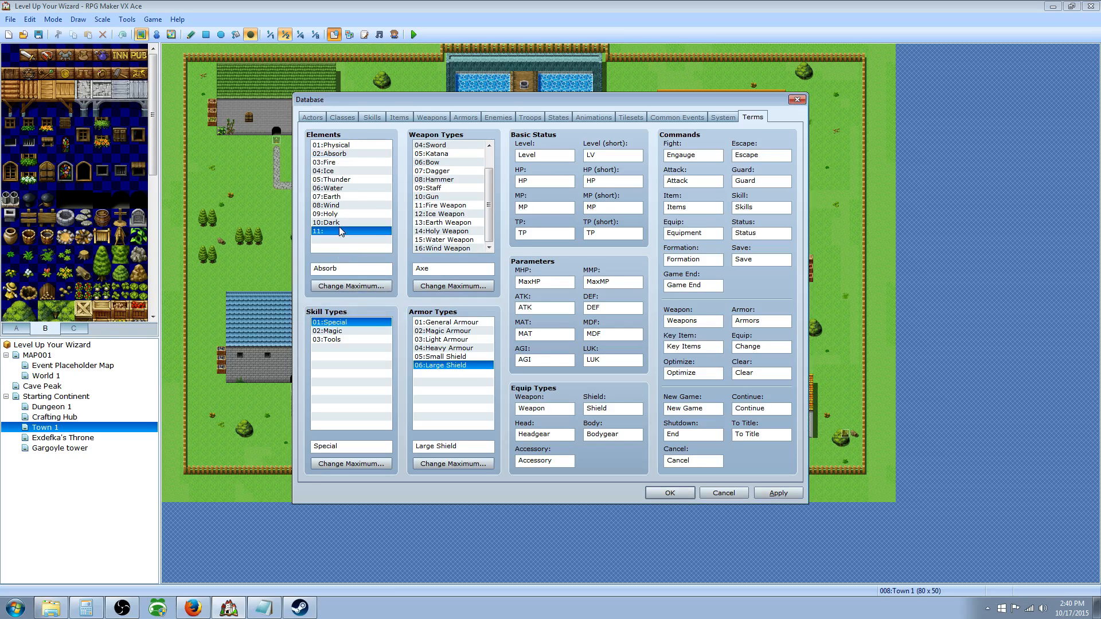
Name the empty eleventh element Freaky, and reduce the elements list's maximum to 10
left_click(342, 270)
type("Freakty")
left_click(351, 286)
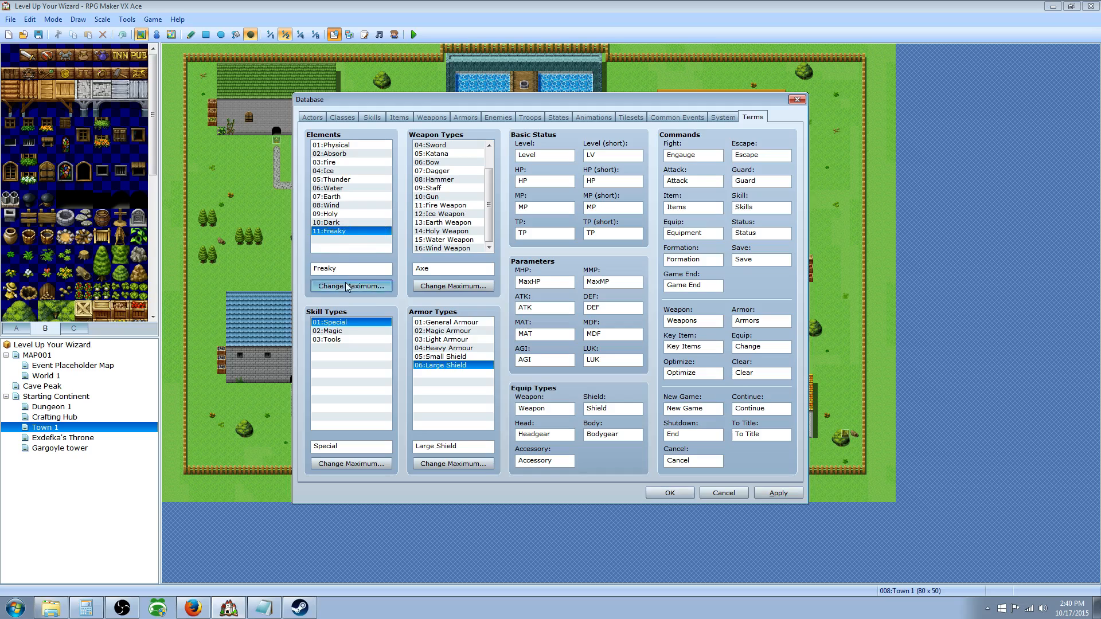
key("Return")
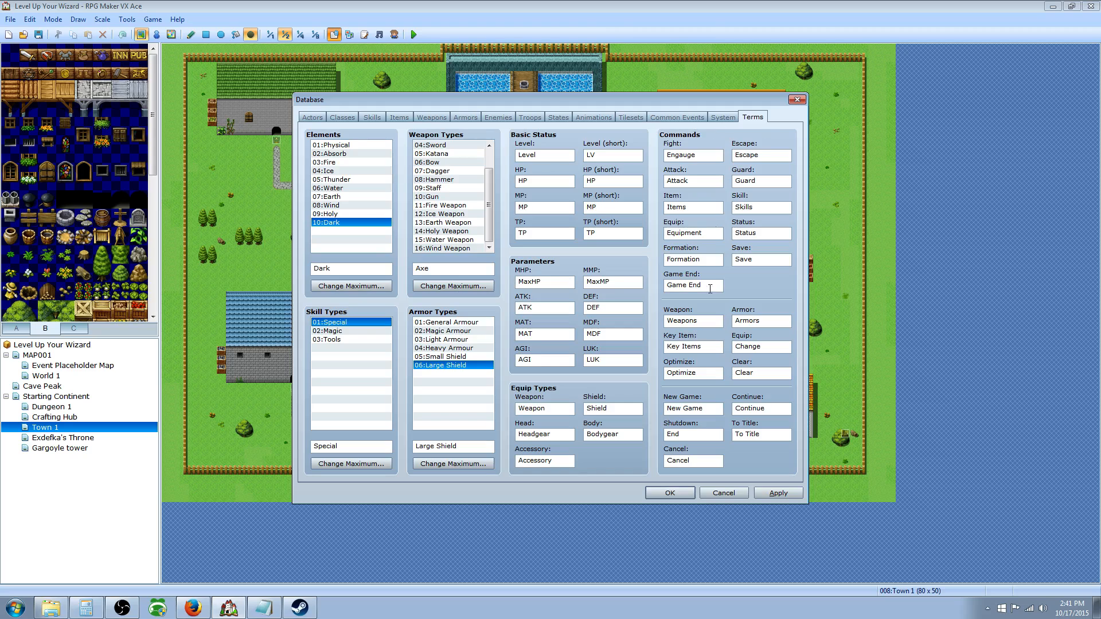
Examine the Wood Staff weapon's description, parameter changes, animation, price and weapon type choices
left_click(431, 117)
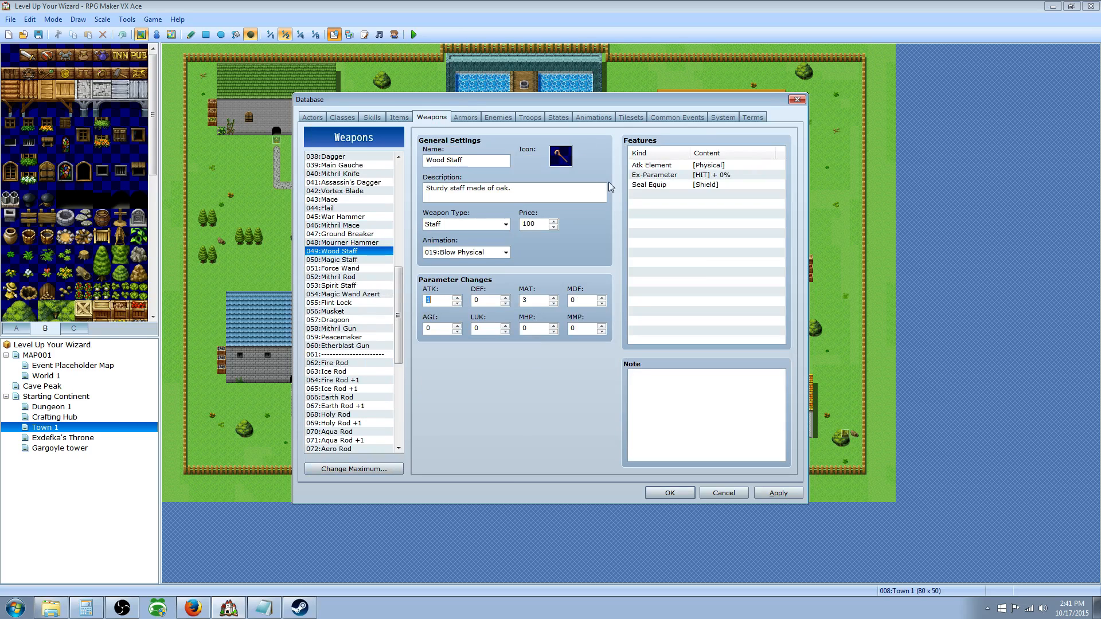
double_click(443, 301)
double_click(524, 301)
left_click(551, 188)
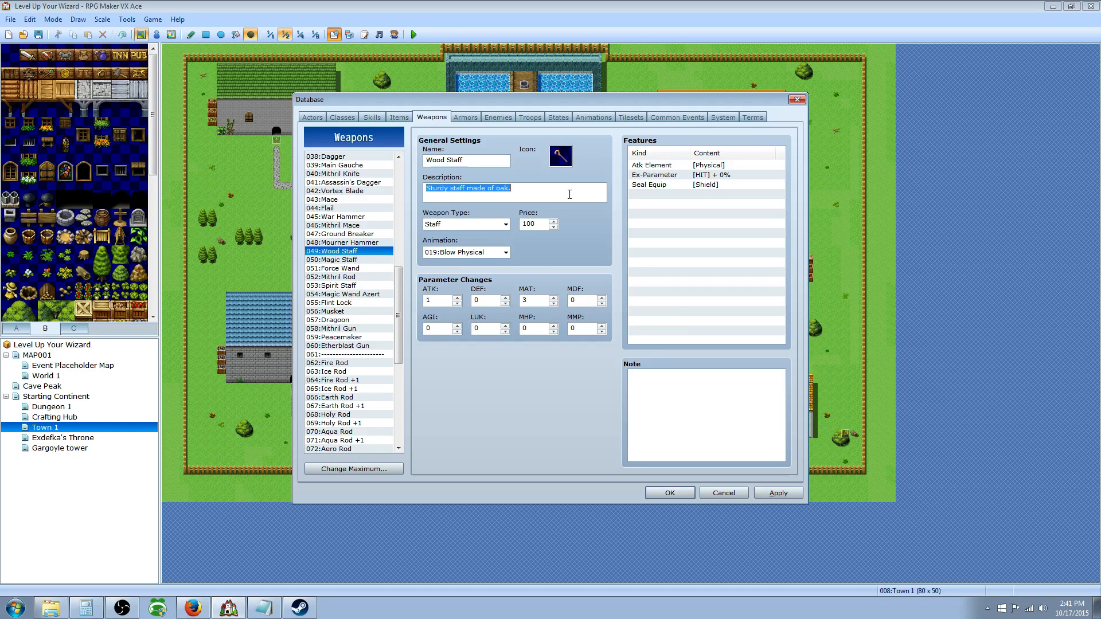
left_click(444, 299)
left_click(480, 253)
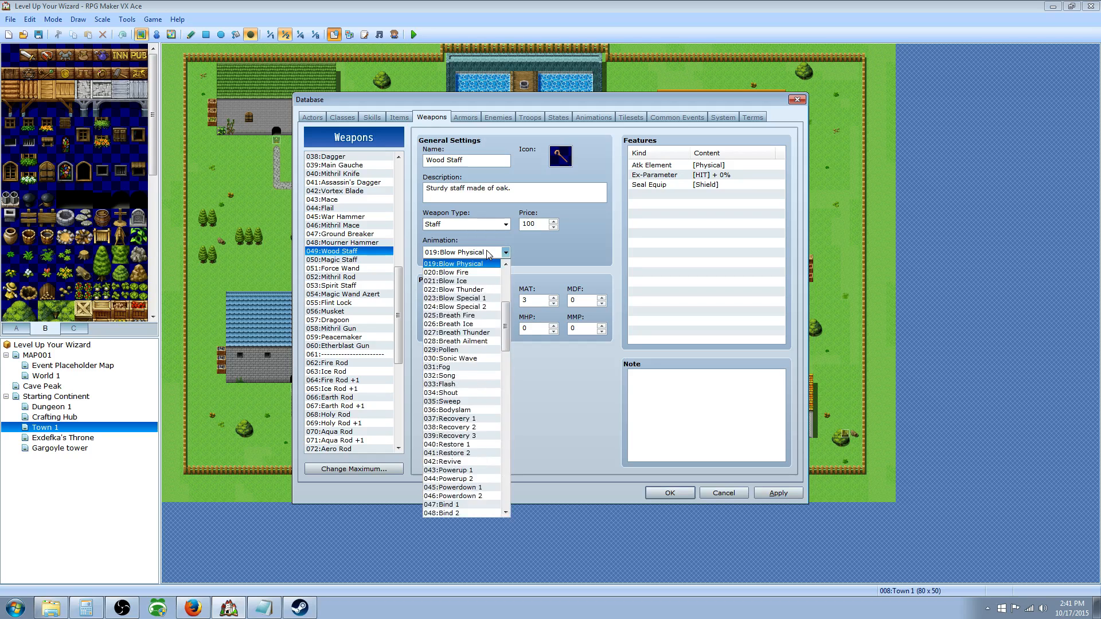
left_click(487, 253)
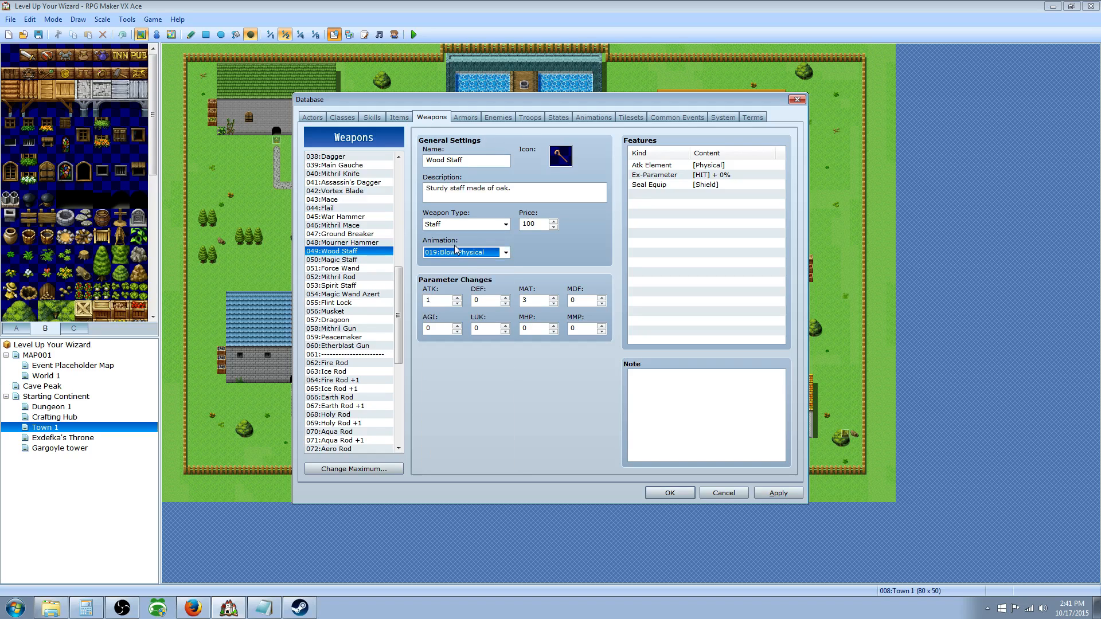
left_click_drag(522, 226, 534, 222)
left_click(482, 225)
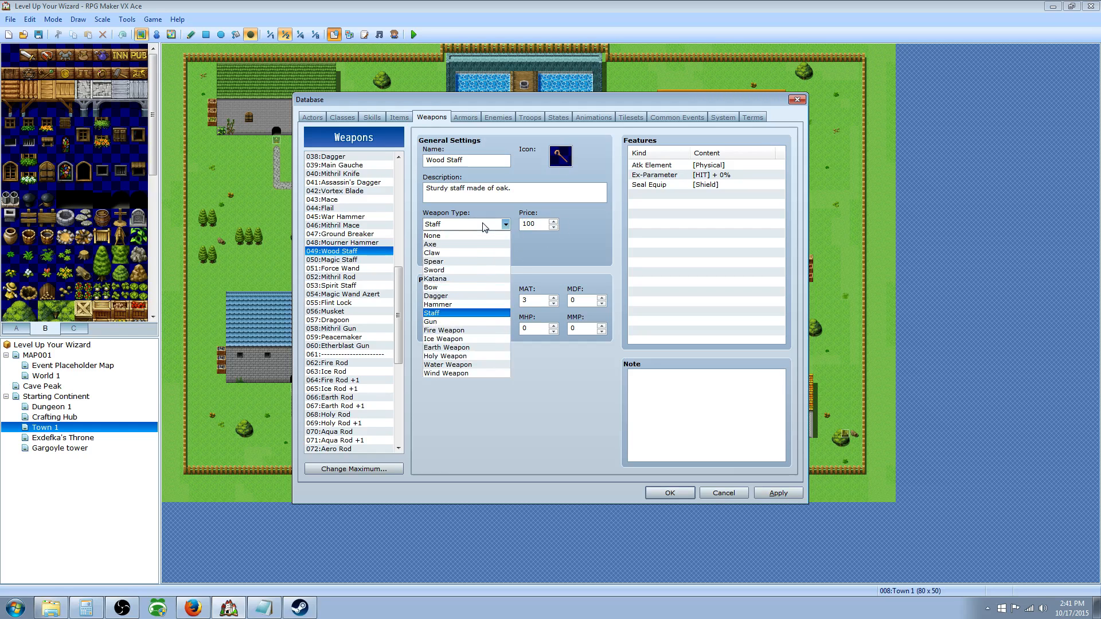
left_click(464, 309)
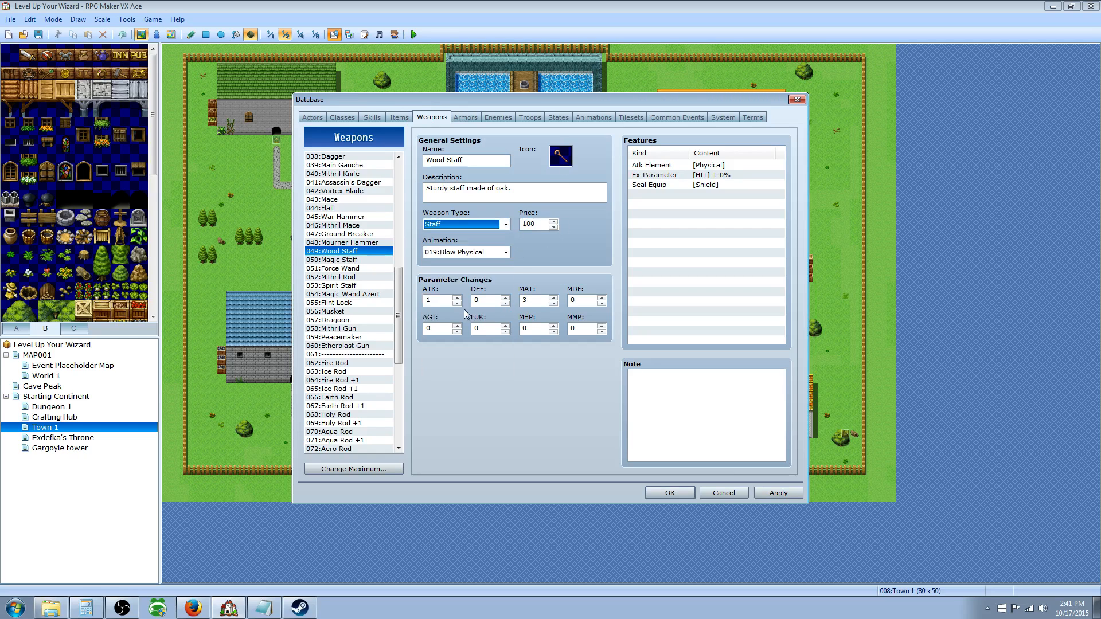
Examine the Quick Ring armor's armor type and equip type choices and its equip type note tag
left_click(457, 121)
left_click_drag(398, 365, 398, 209)
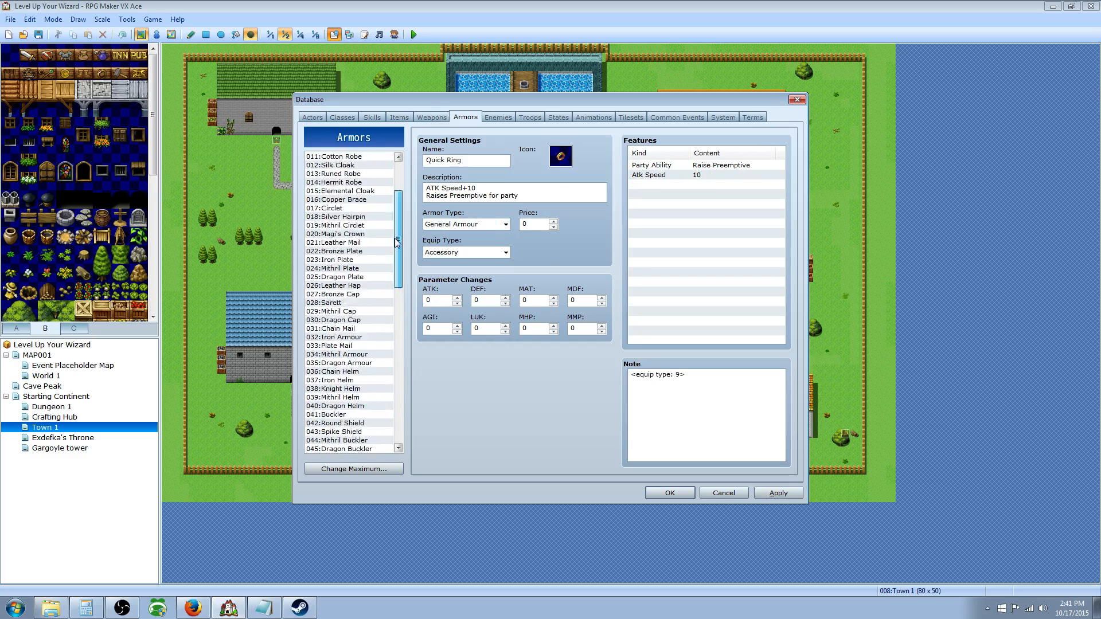
left_click(492, 228)
left_click(493, 224)
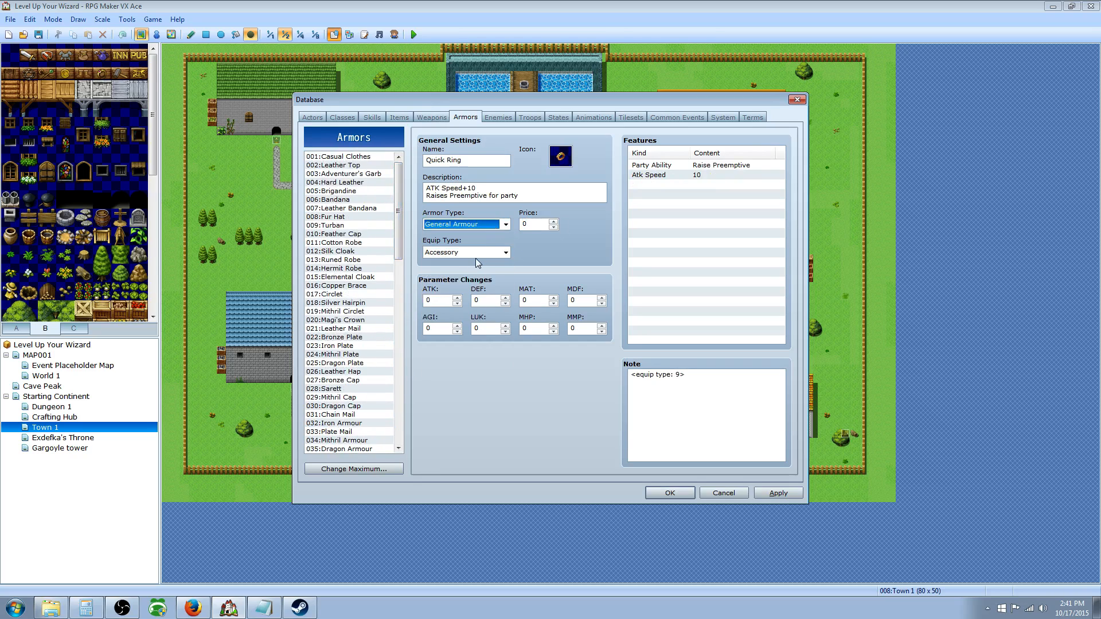
left_click(480, 255)
left_click(476, 253)
left_click(473, 252)
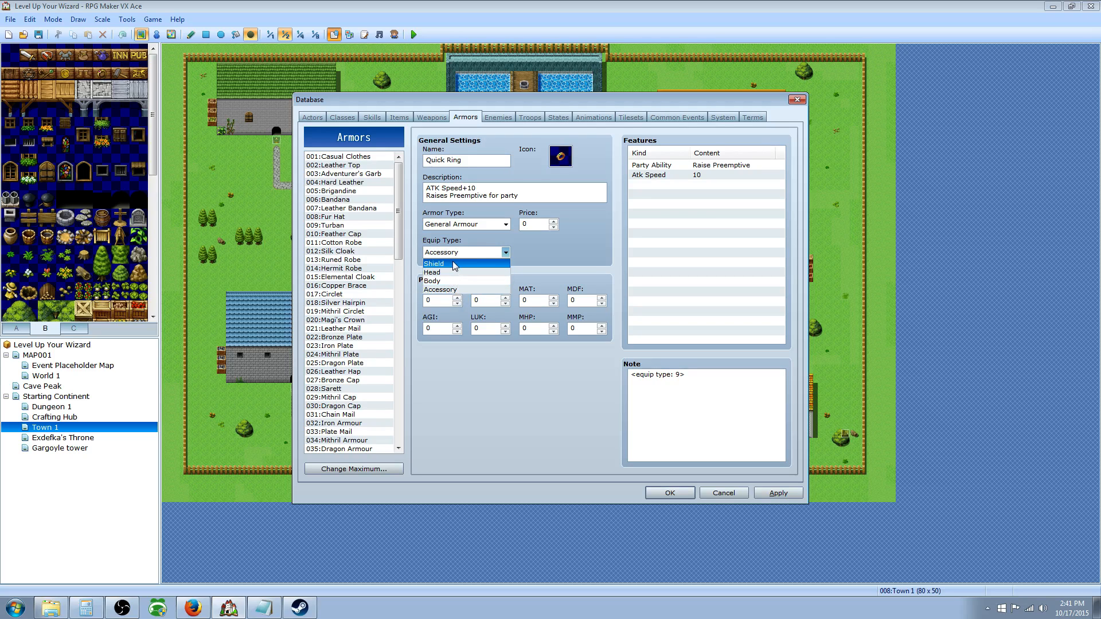
left_click(447, 290)
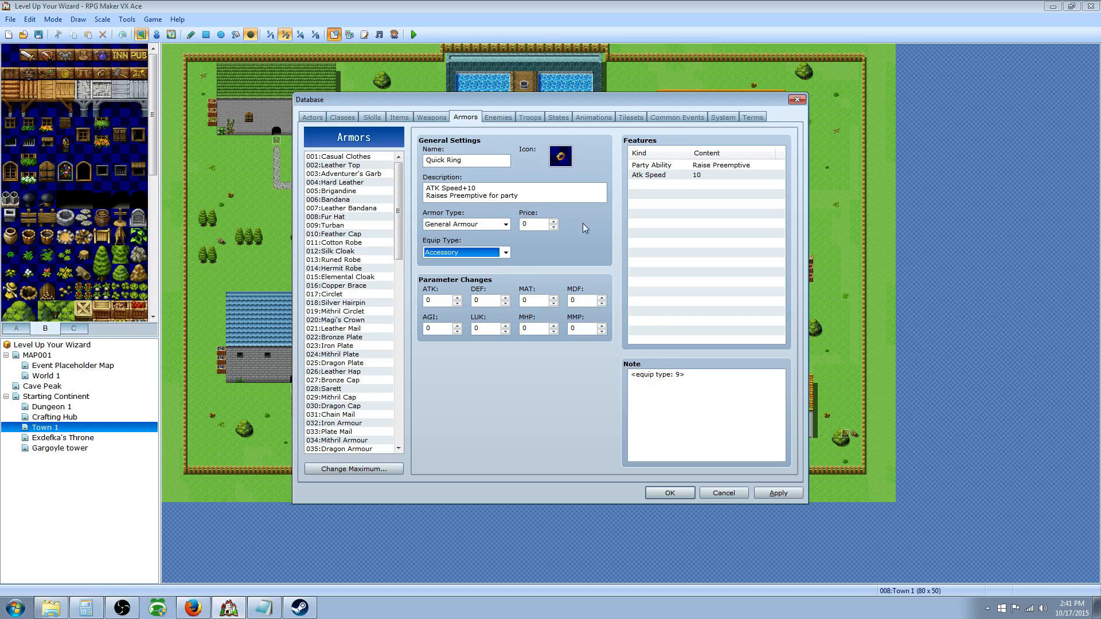
left_click_drag(691, 375, 630, 376)
left_click(693, 378)
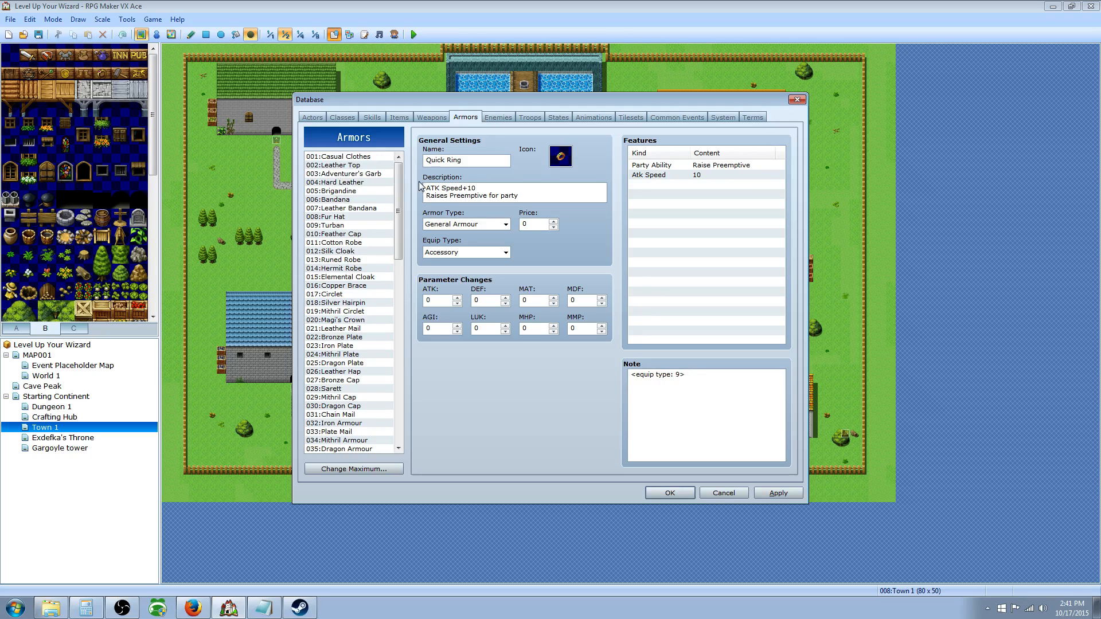
Browse the armors list, reviewing entries such as Thread Necklace, Drifty's Harp, Ruby Earring, Emerald Earring and Talisman of Light
left_click_drag(399, 193, 399, 346)
left_click(361, 294)
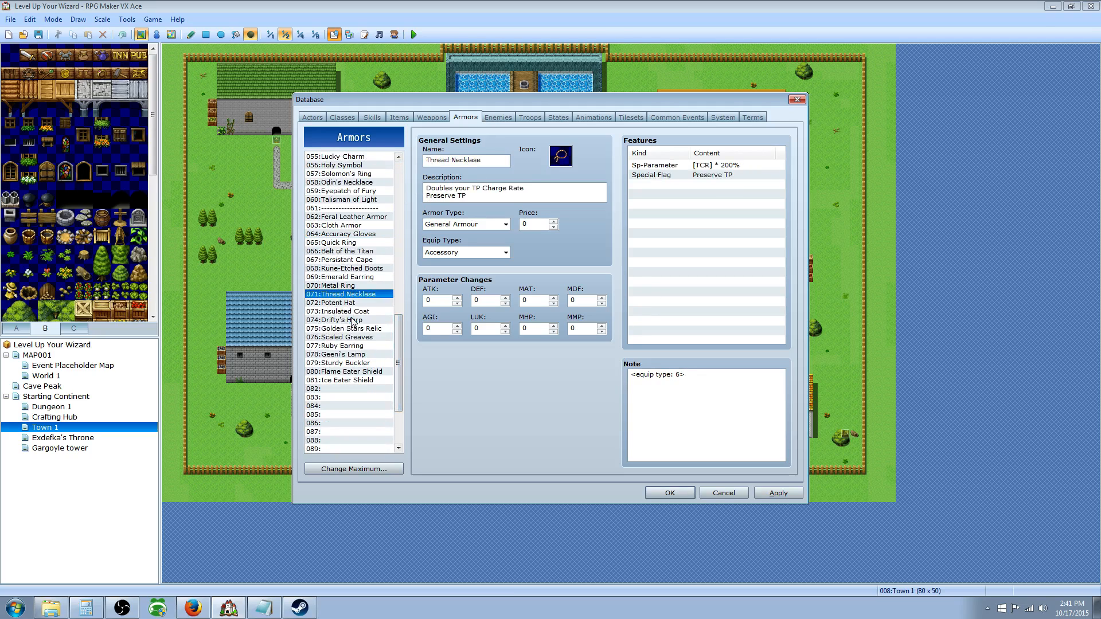
left_click(352, 320)
left_click(352, 345)
left_click(353, 277)
left_click(352, 211)
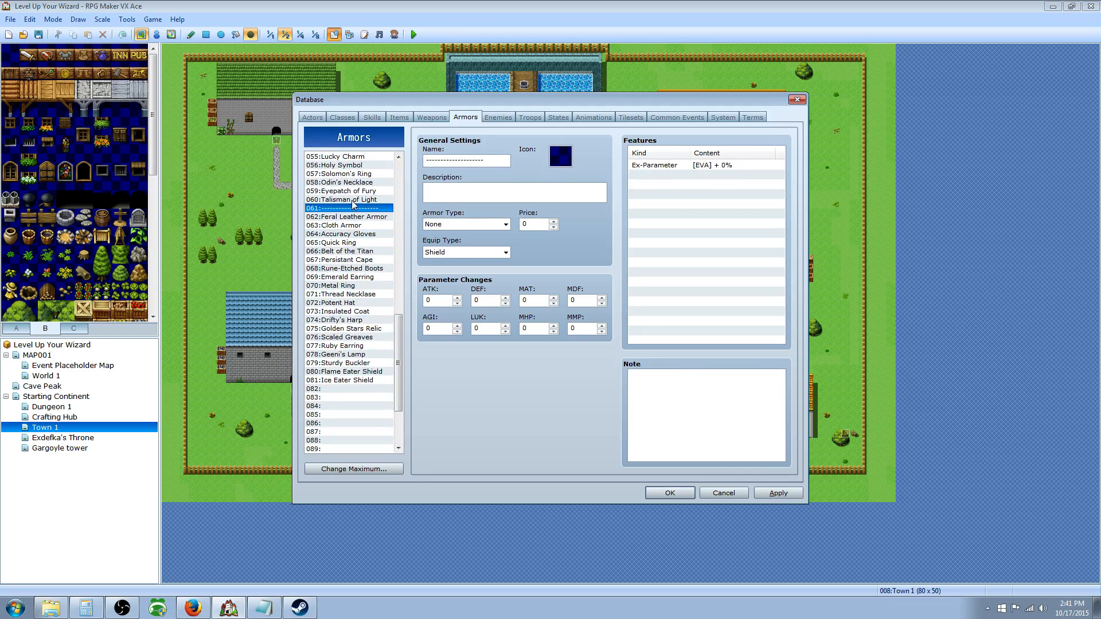
left_click(353, 201)
left_click_drag(400, 336, 388, 255)
Examine the enemies database, comparing the stats and rewards of Slime, Hornet, Demon God and Fire Slime
left_click(498, 118)
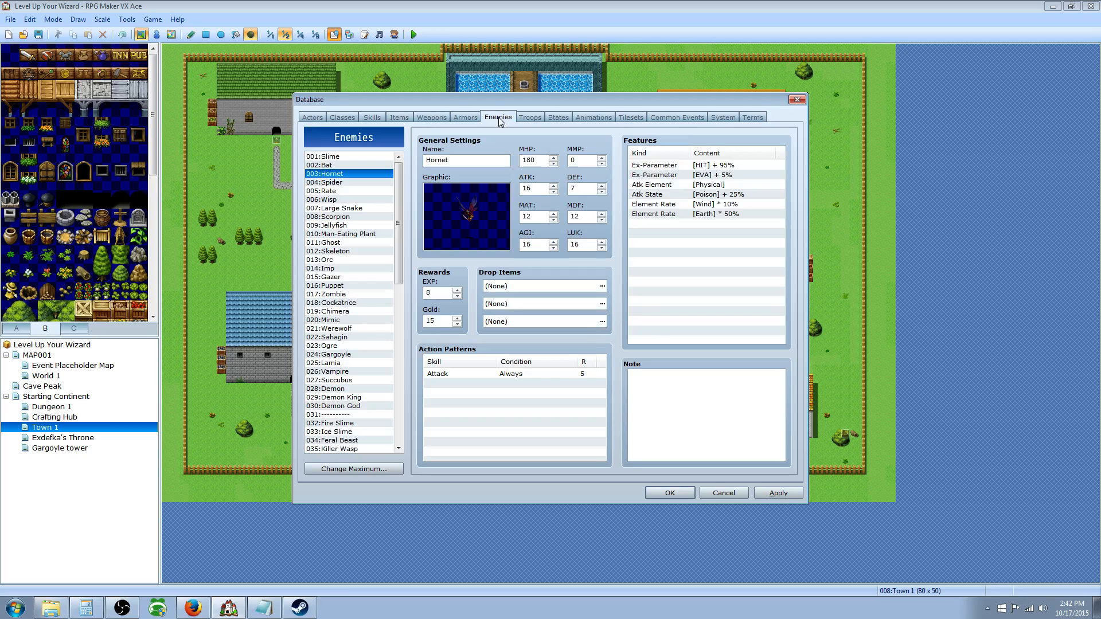
left_click(360, 158)
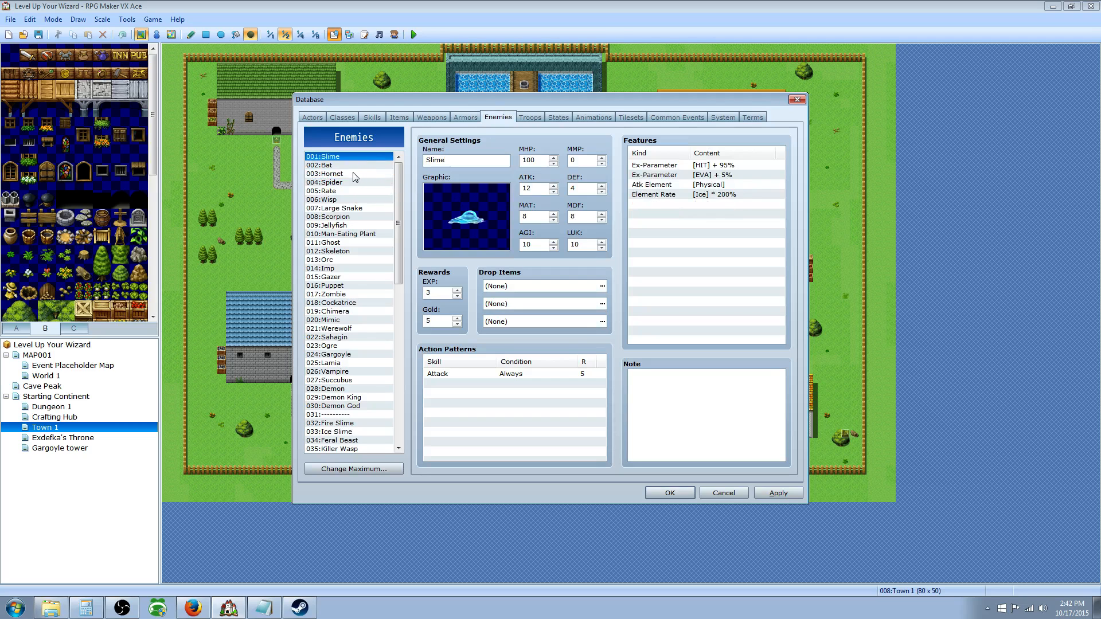
left_click(351, 174)
mouse_move(400, 195)
left_mouse_down()
mouse_move(401, 236)
mouse_move(405, 188)
left_mouse_up()
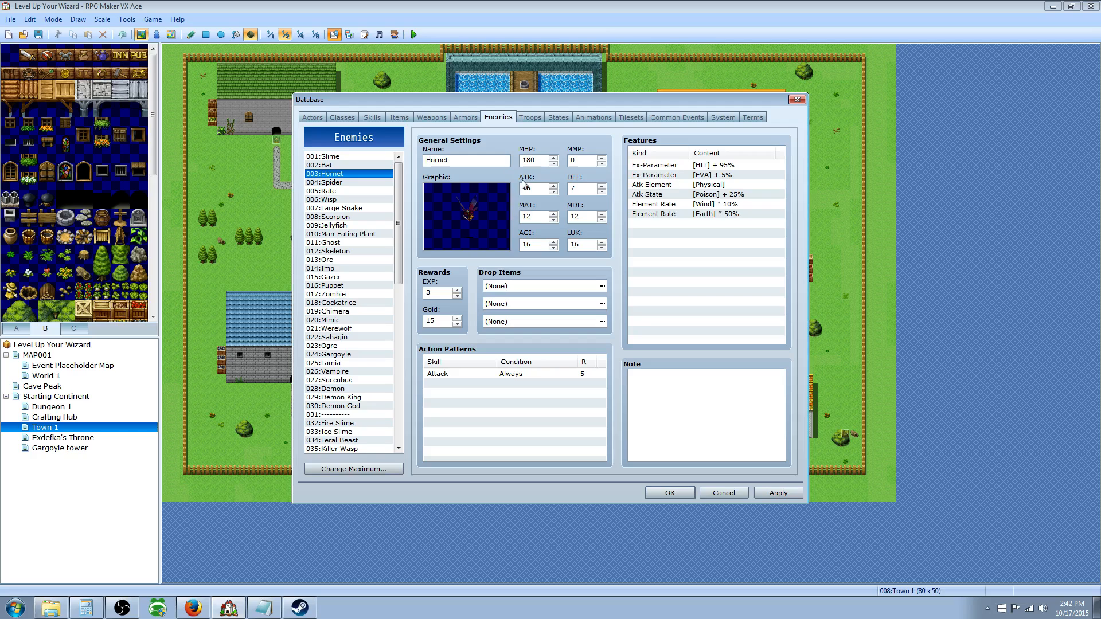
left_click_drag(400, 187, 401, 247)
left_click(353, 260)
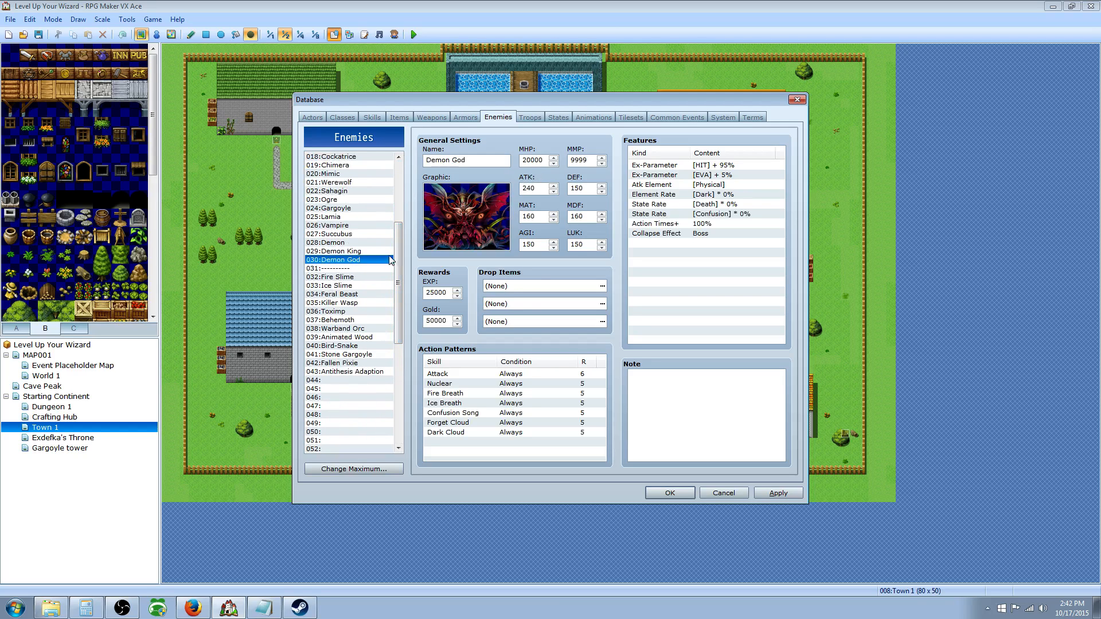
left_click(365, 278)
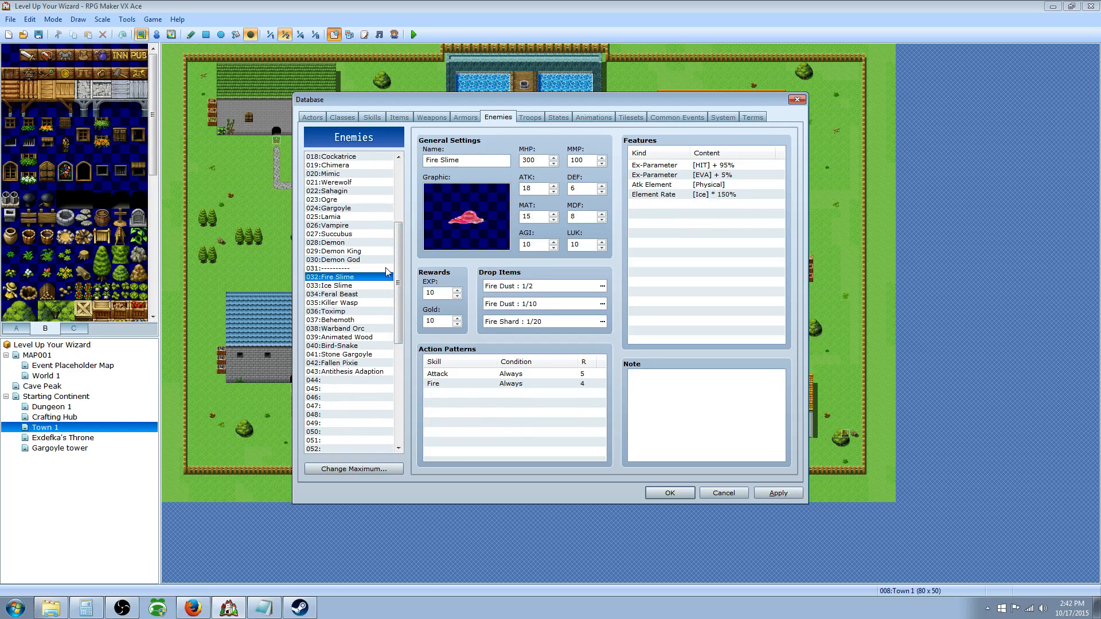
double_click(541, 187)
double_click(530, 160)
left_click(531, 160)
Write the reward formula "all stats added up plus (hp/10) /8 =" in the Ice Slime enemy's note
left_click(372, 286)
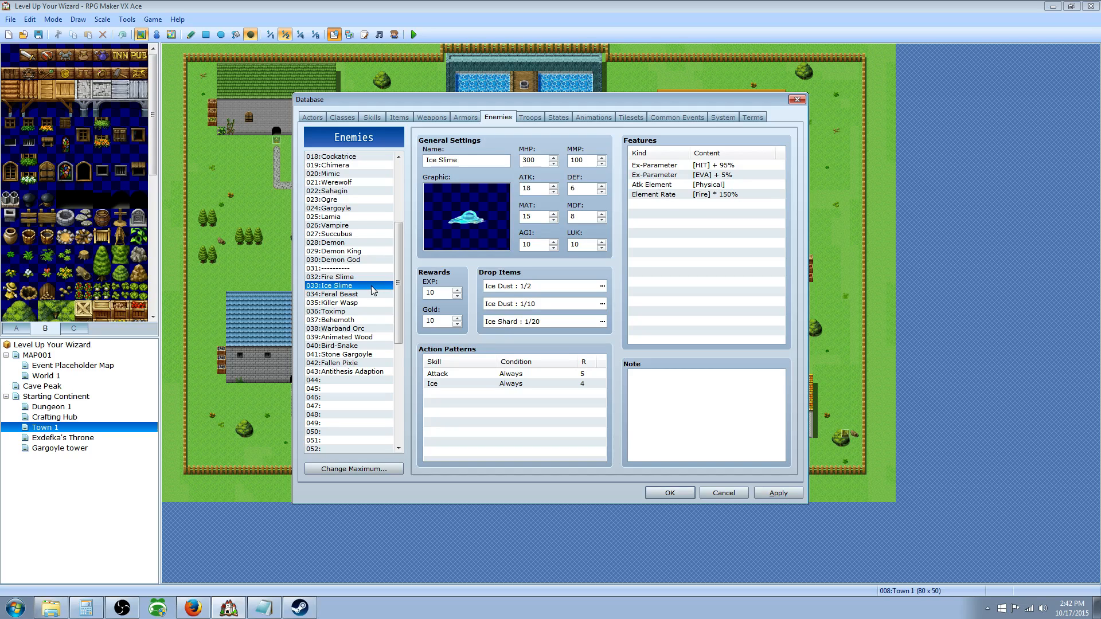
left_click(642, 396)
type("all t")
key("BackSpace")
type("stats added up plus (hp/10) /8 =")
double_click(435, 293)
double_click(433, 320)
left_click_drag(652, 376, 693, 375)
left_click(719, 375)
Compare the stats and rewards of the Fire Slime, Ice Slime, Feral Beast and Behemoth enemies
left_click(351, 280)
left_click(353, 285)
left_click(351, 294)
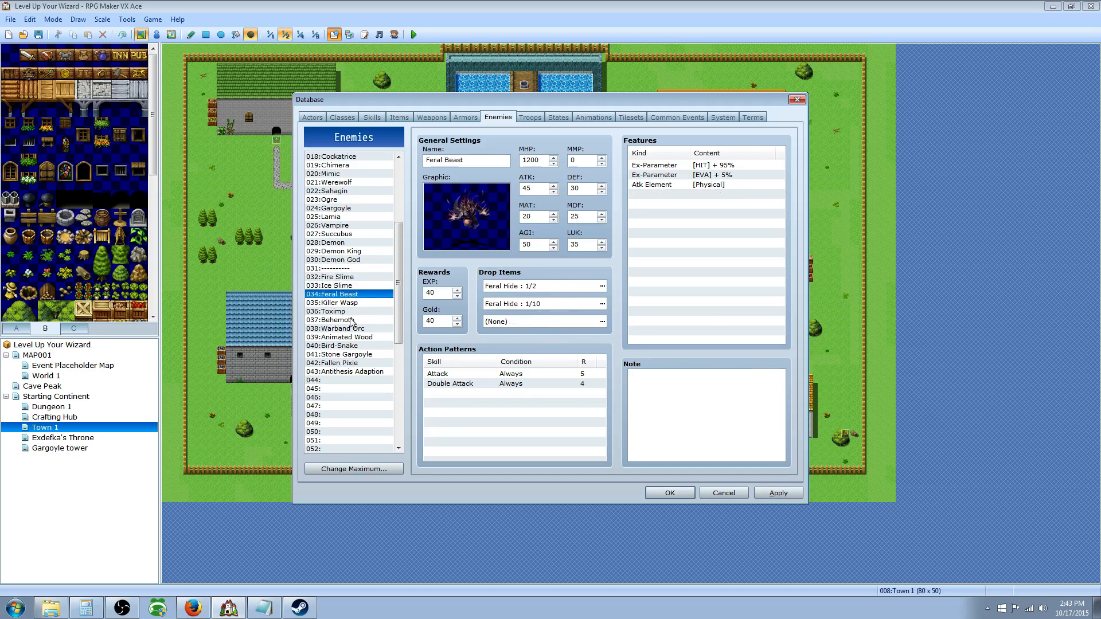
left_click(351, 320)
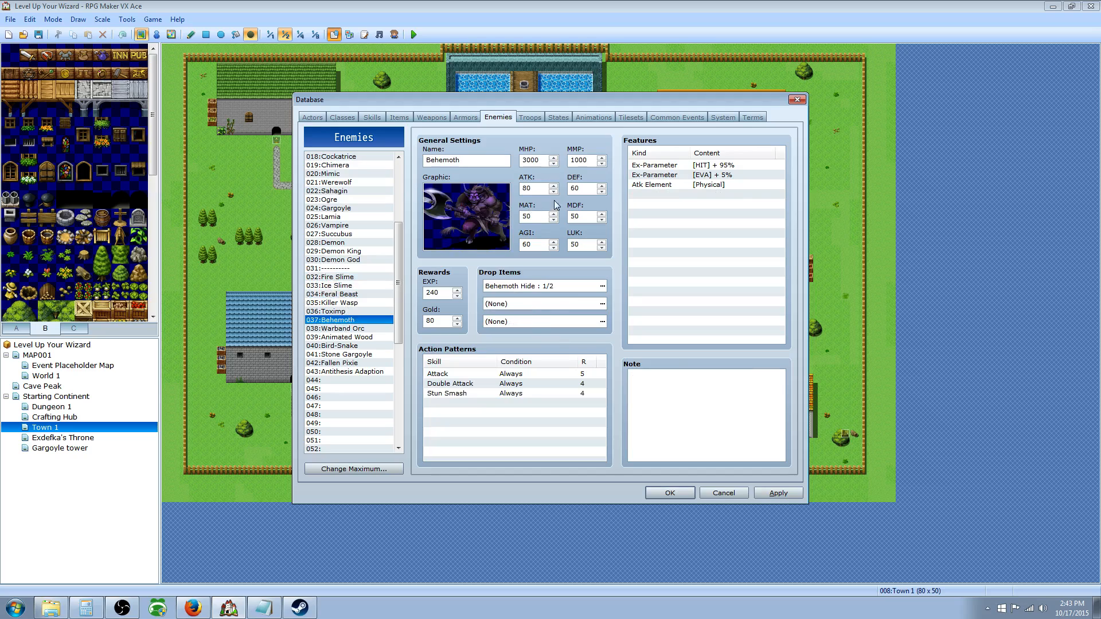
double_click(541, 188)
Start a new action pattern for the Behemoth enemy using the skill 111:Flare
left_click(468, 403)
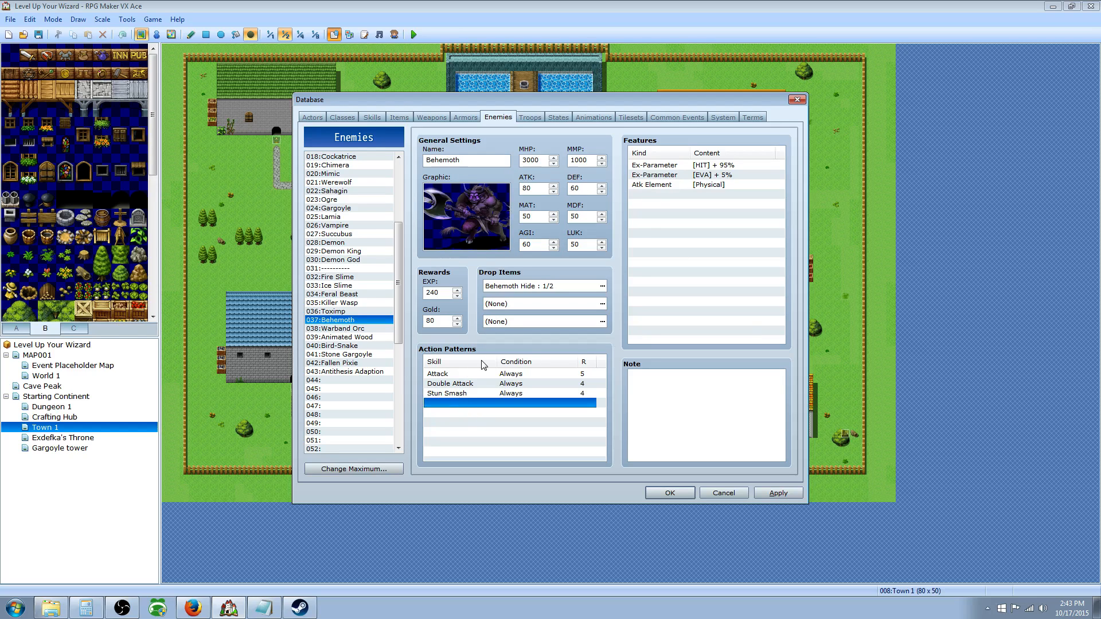
right_click(457, 403)
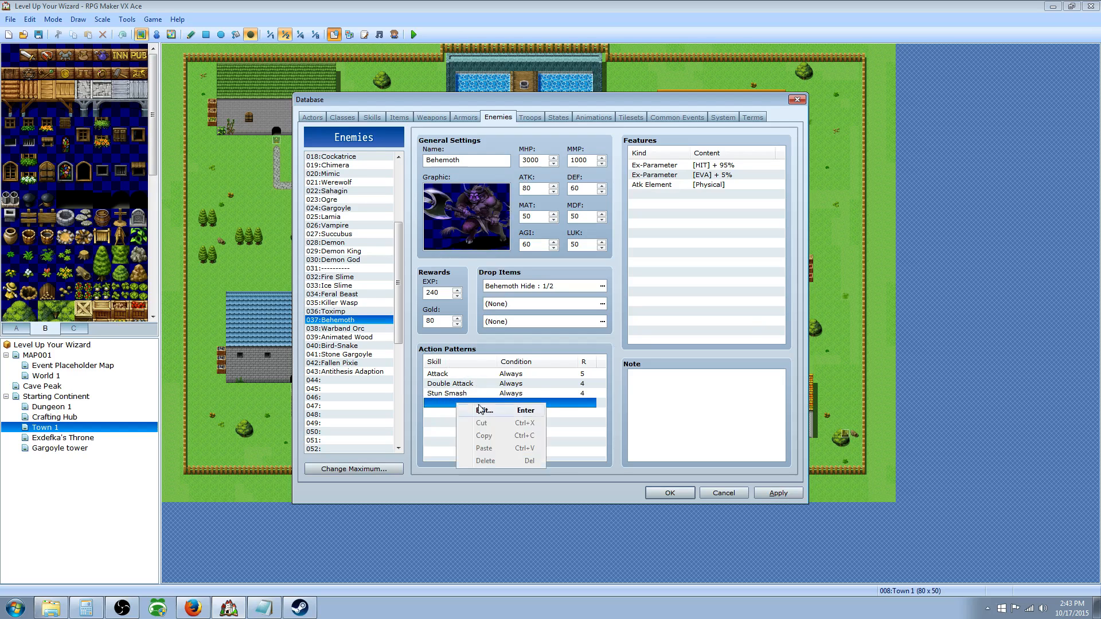
left_click(482, 410)
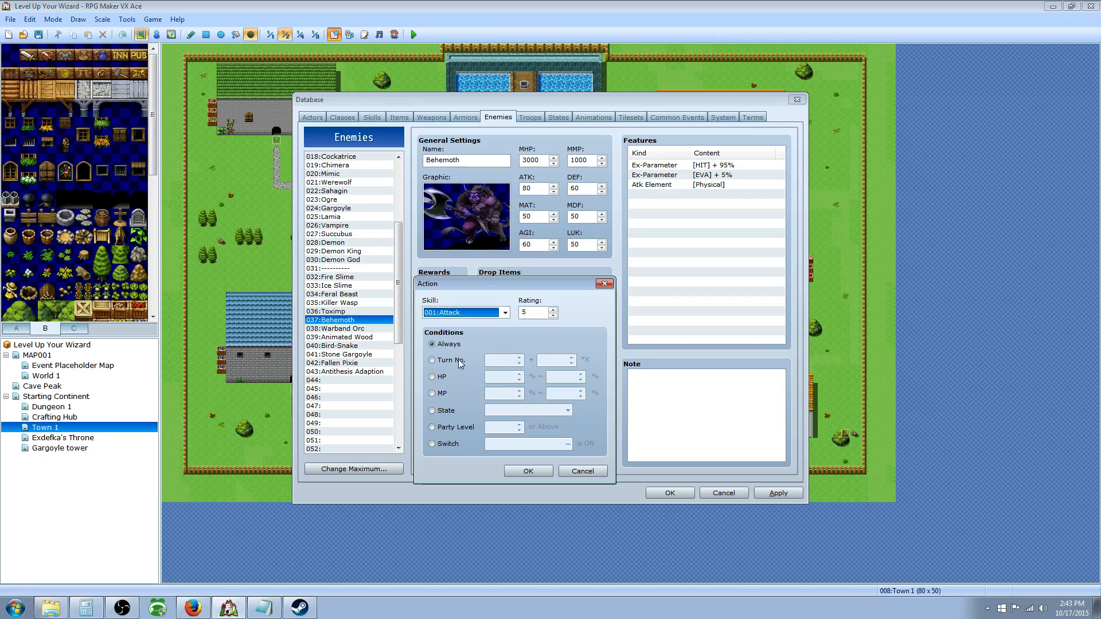
left_click(505, 313)
left_click_drag(505, 351, 507, 509)
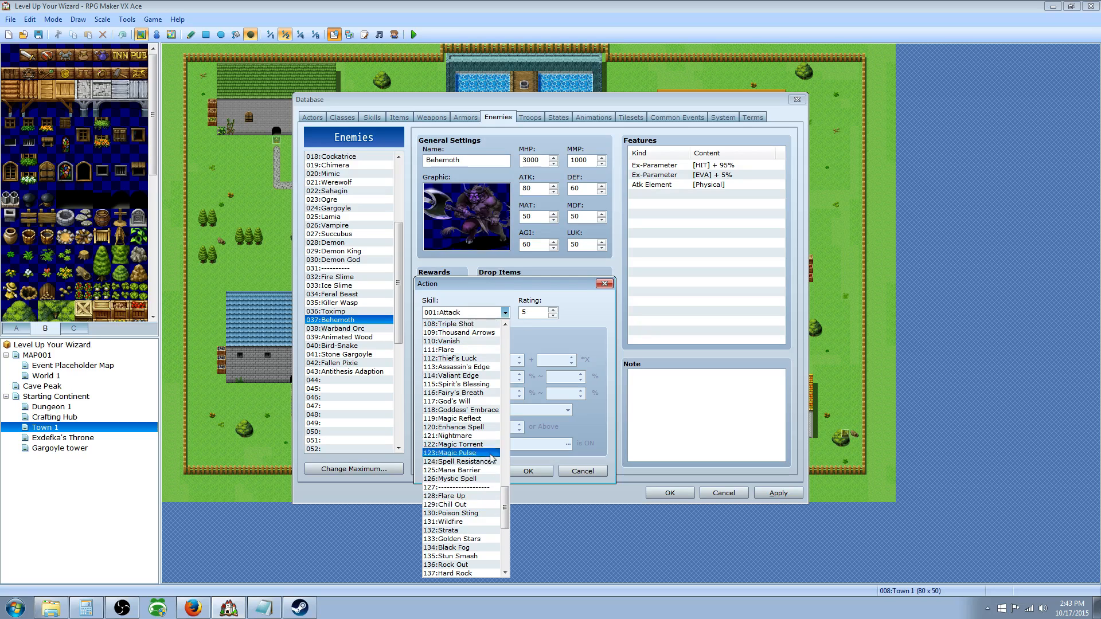
left_click(473, 351)
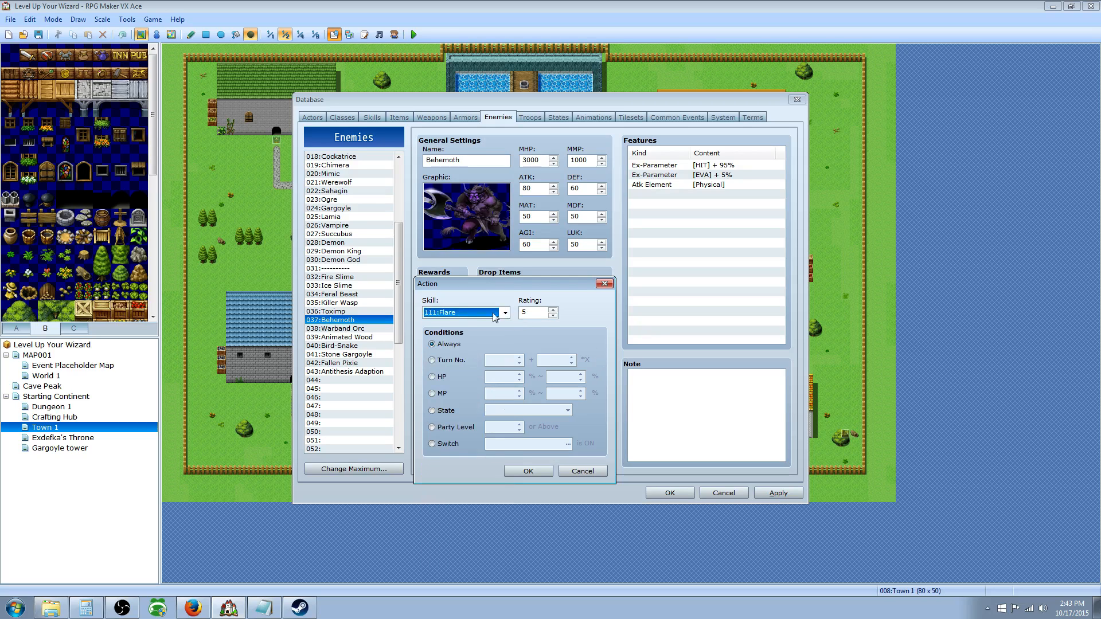
Try a turn number condition of 5 + 10*X and an HP condition starting at 50% for the Flare action
left_click(441, 362)
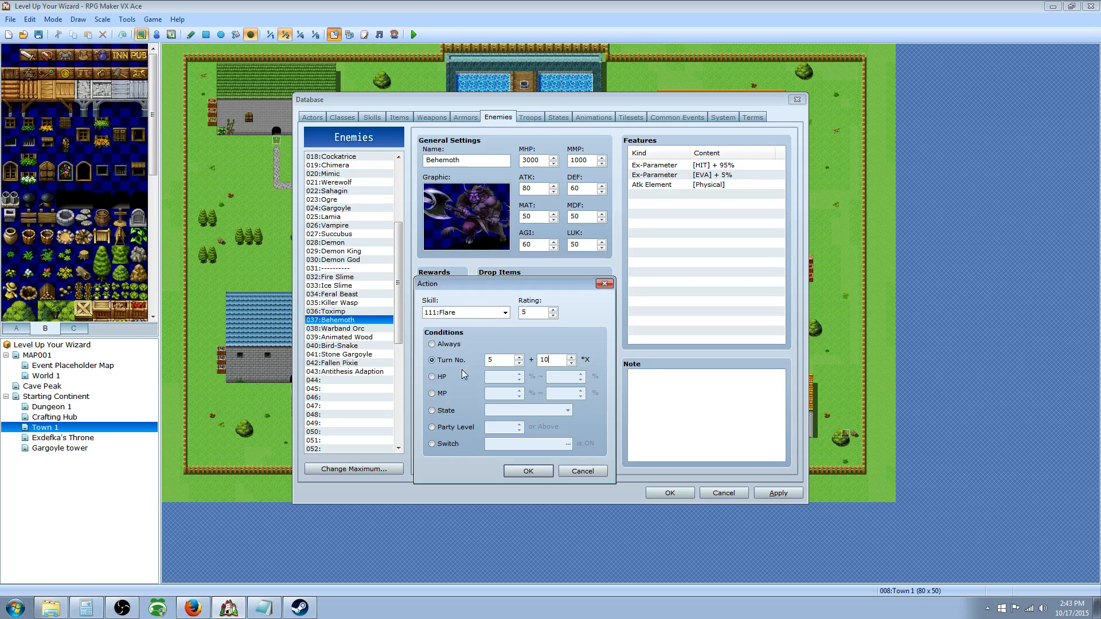
left_click(439, 377)
key("Tab")
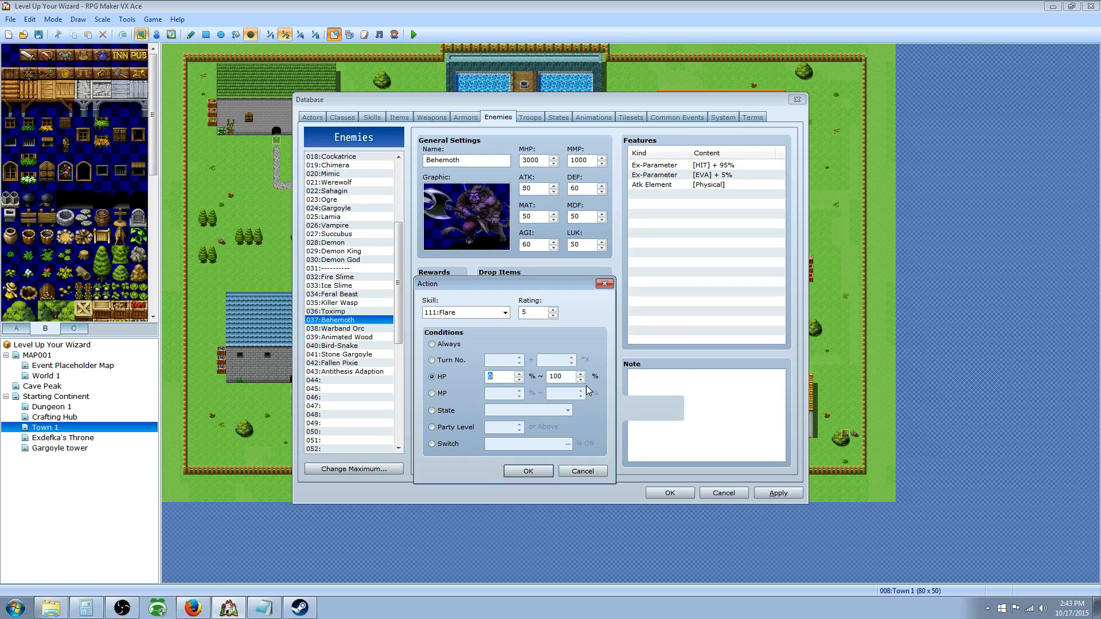
type("50")
key("Tab")
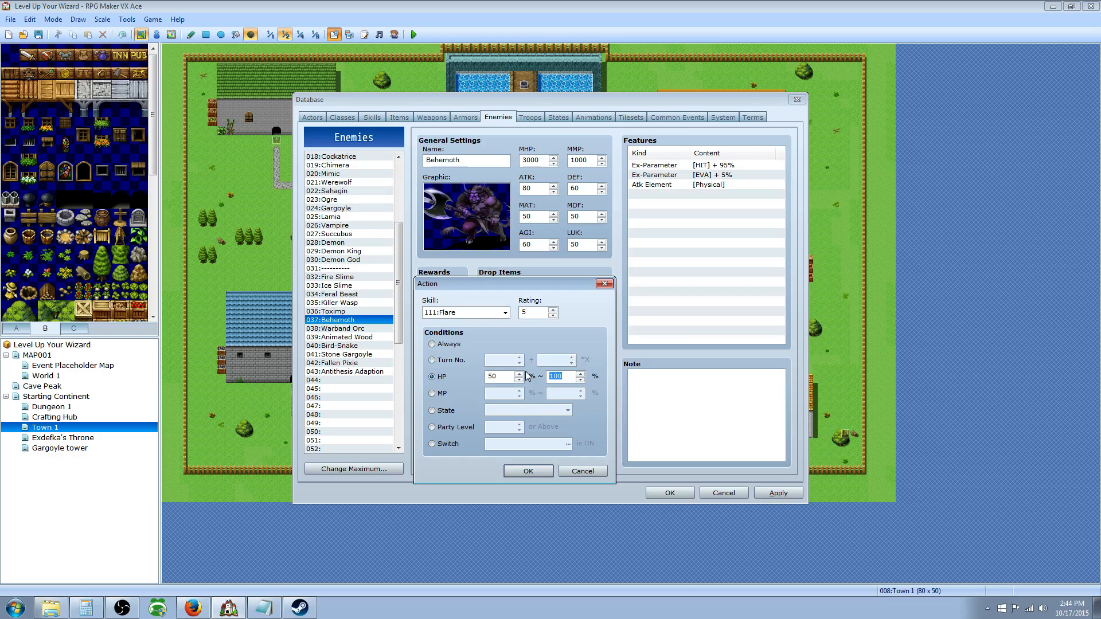
type("11")
Try an MP condition starting at 100% and a state condition of 001:Death for the Flare action
left_click(433, 393)
double_click(506, 394)
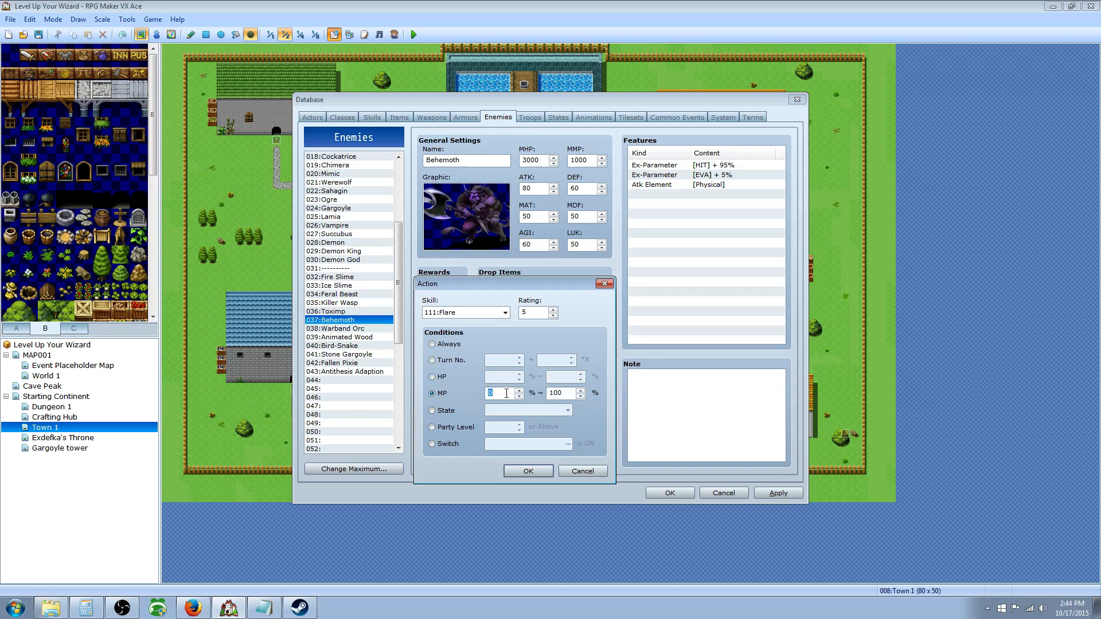
type("100")
left_click(447, 410)
left_click(549, 410)
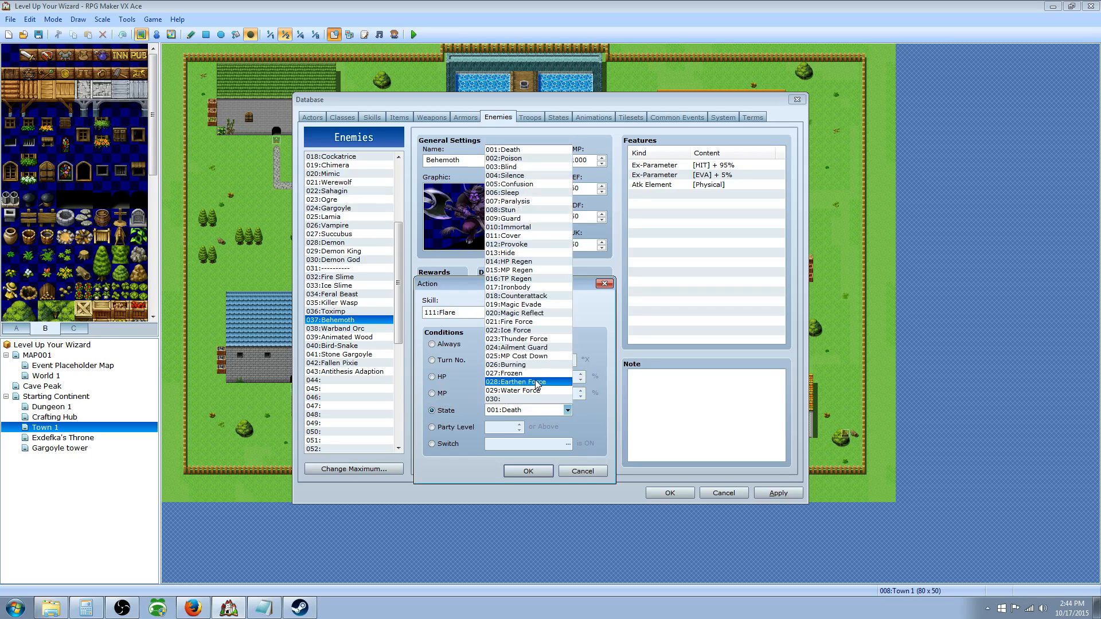
left_click(529, 411)
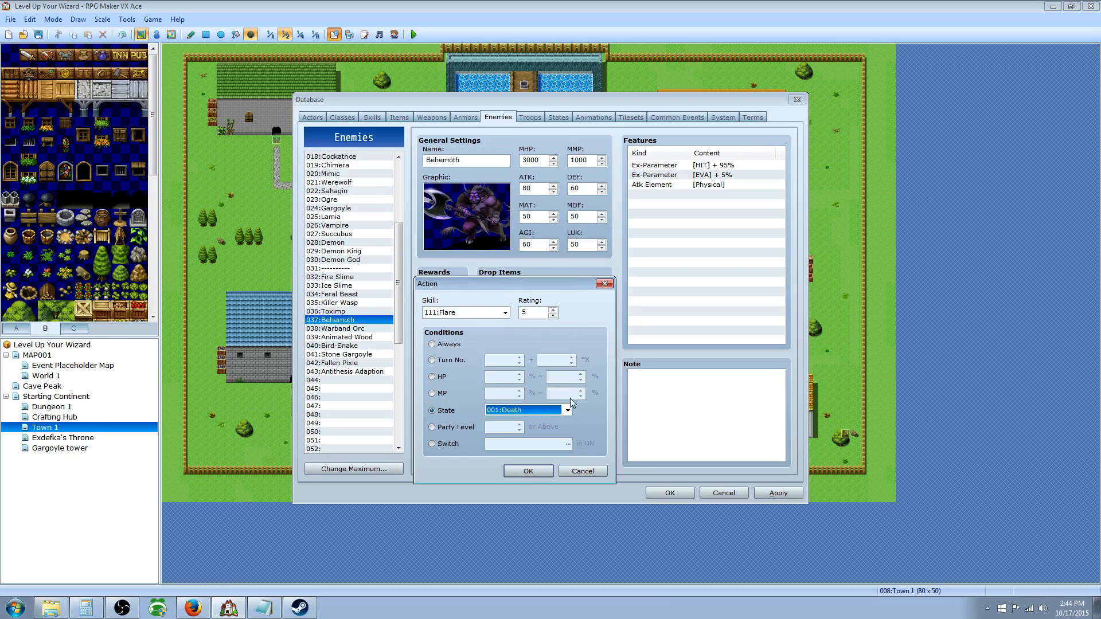
Try a party level condition of 10 and a switch condition of 0001 for the Flare action, and discard the action
left_click(470, 428)
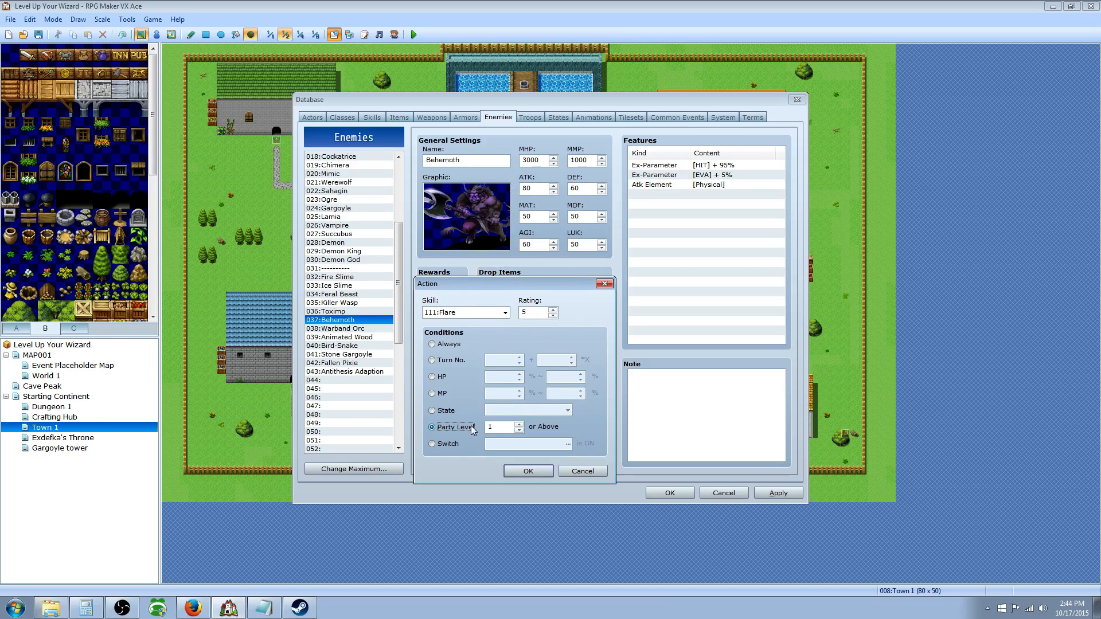
double_click(501, 425)
type("10")
left_click(457, 444)
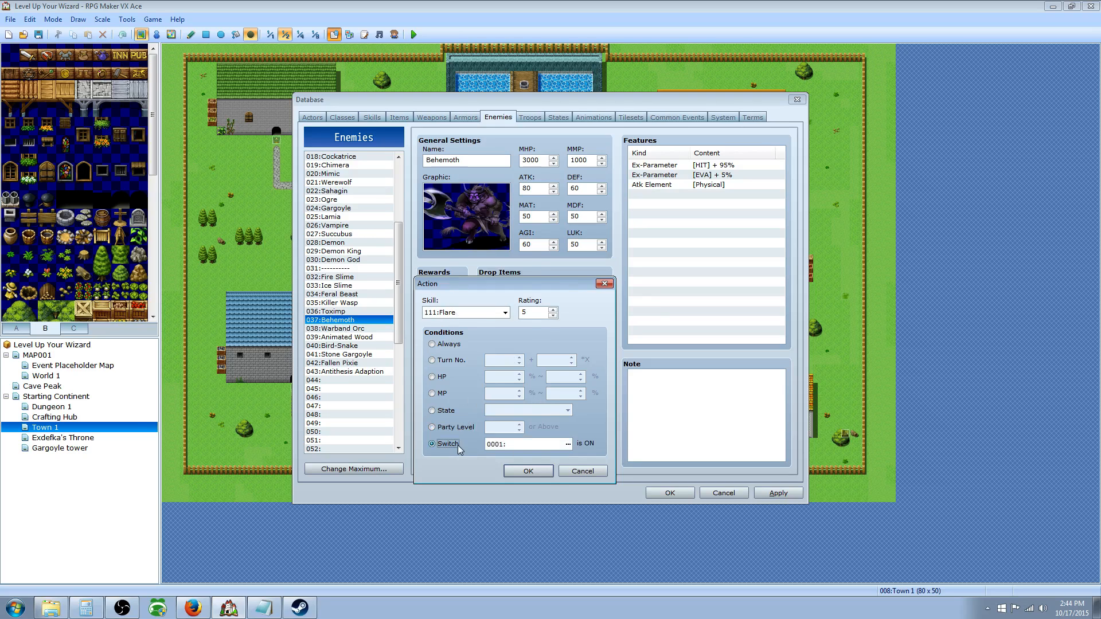
left_click(566, 444)
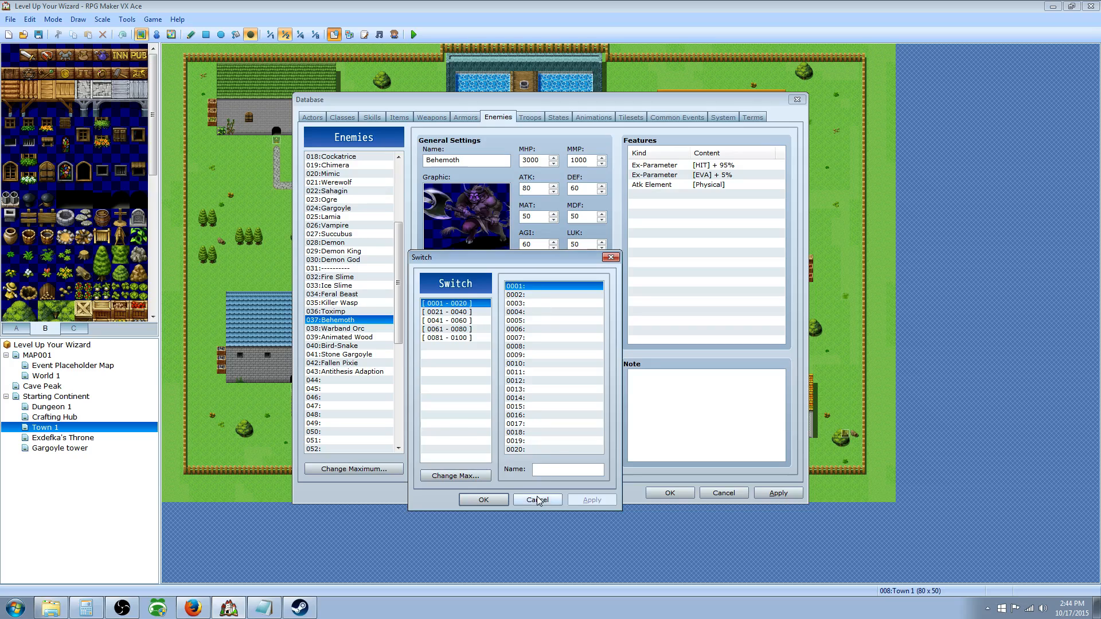
key("Return")
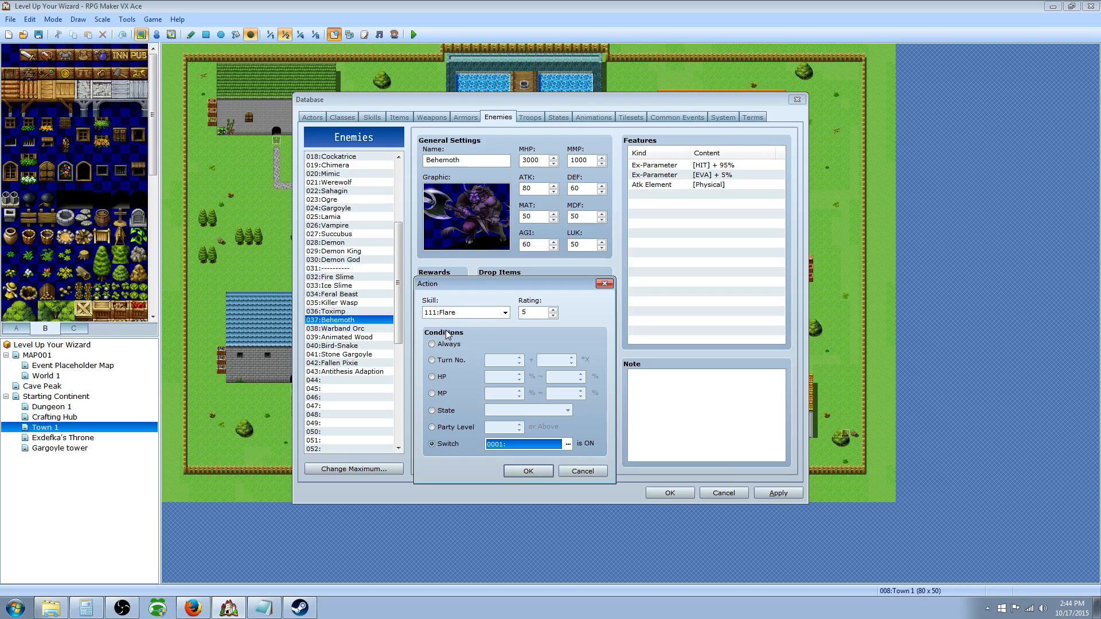
left_click(535, 314)
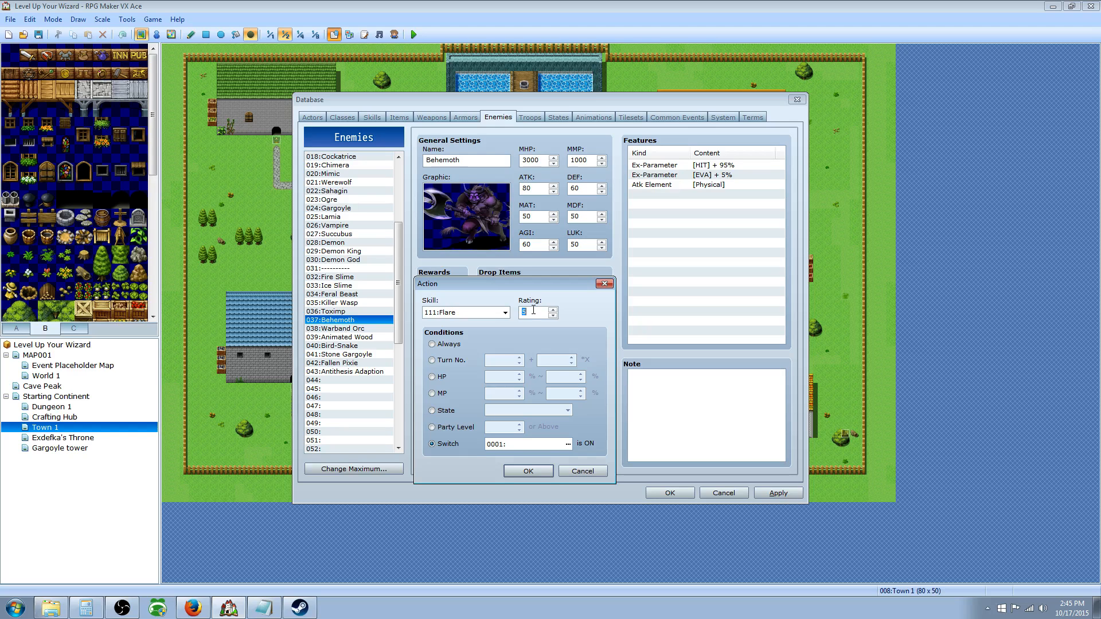
left_click(581, 471)
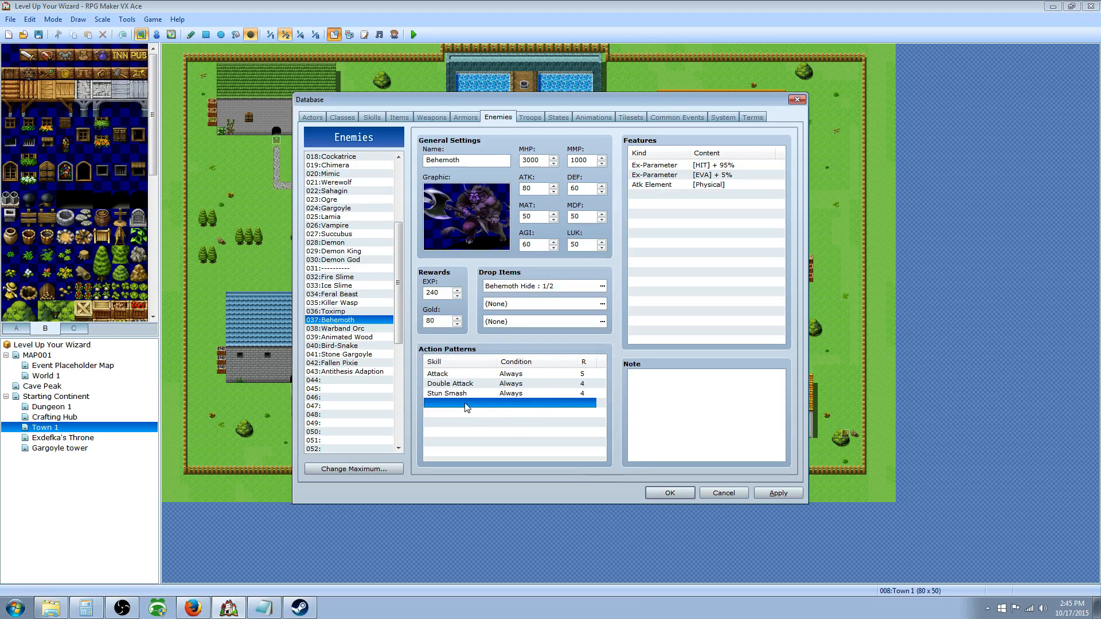
Review the Behemoth's Attack, Double Attack and Stun Smash action patterns and their ratings
left_click(501, 384)
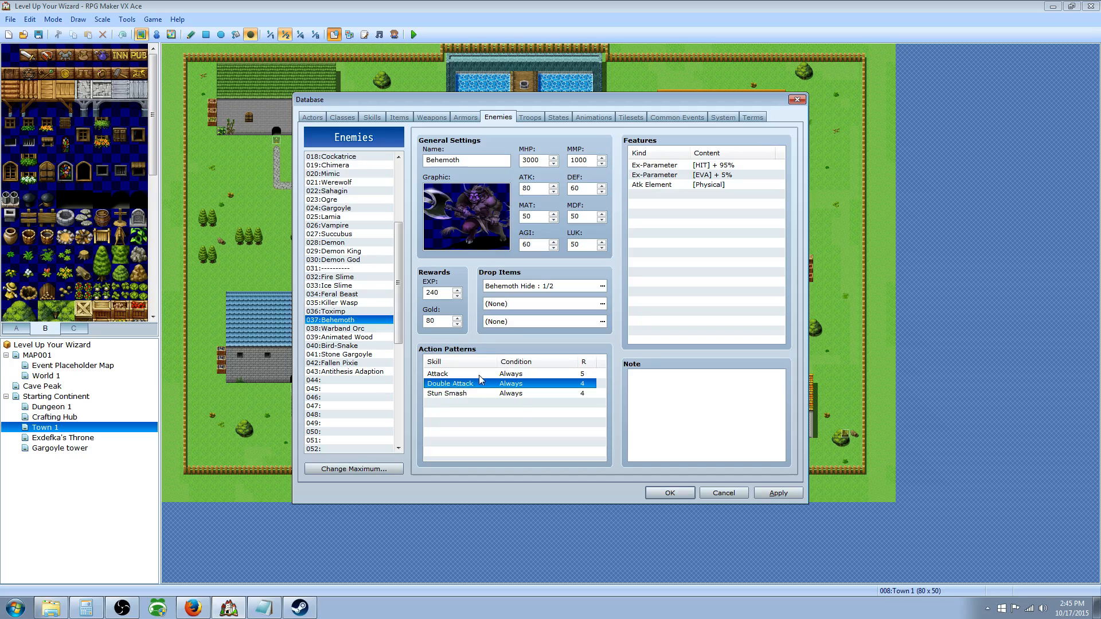
left_click(482, 376)
left_click(475, 384)
left_click(449, 394)
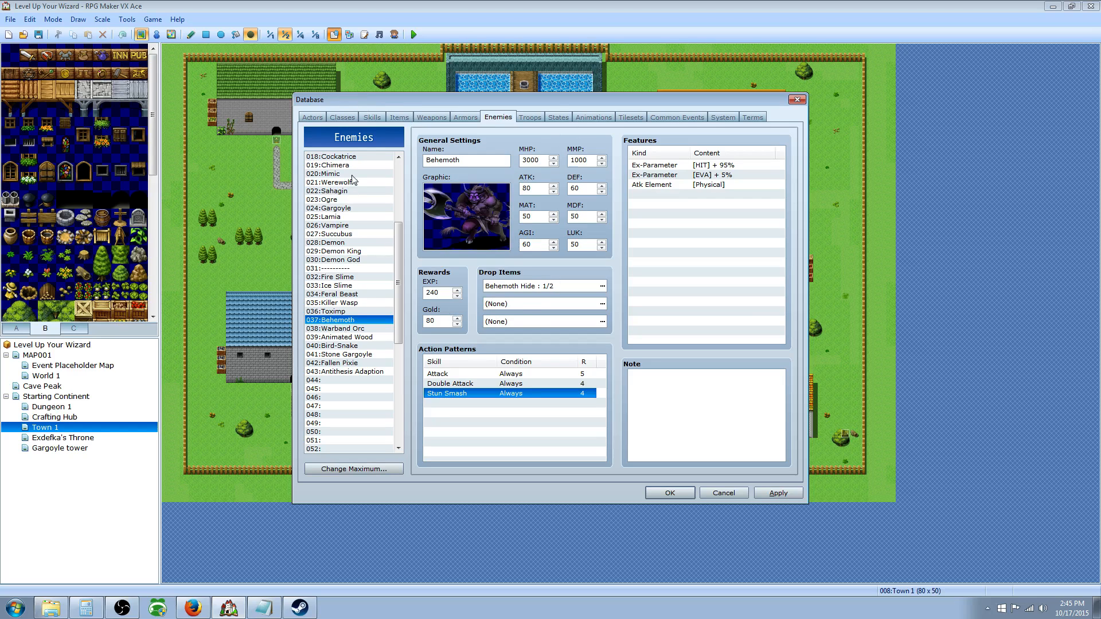
Try a new attack element feature of Thunder for the Behemoth enemy
right_click(653, 194)
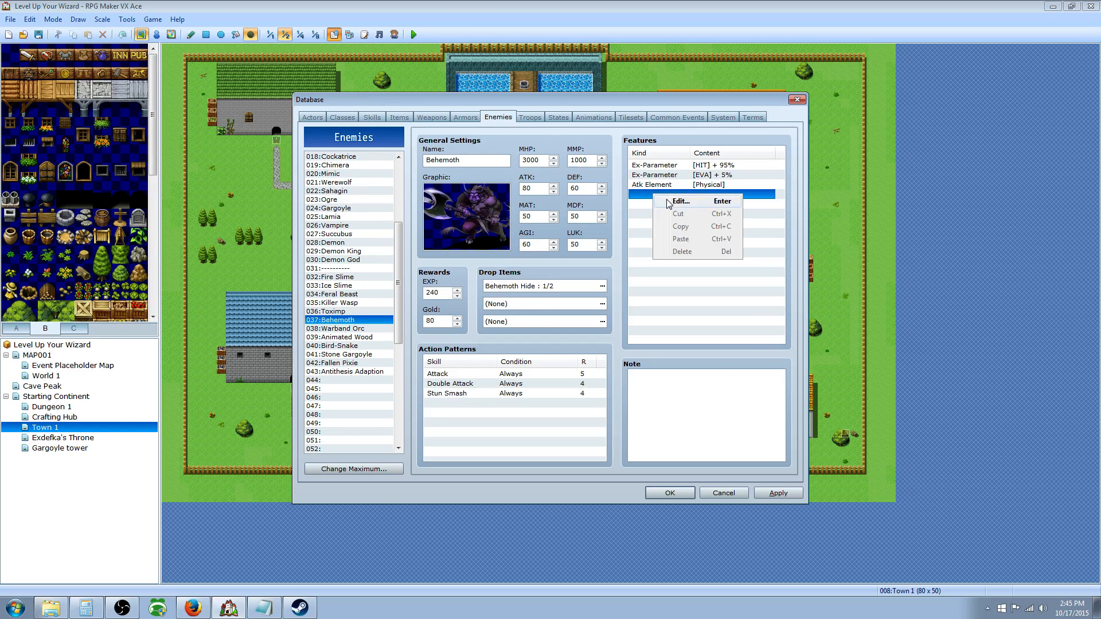
left_click(680, 202)
left_click(663, 179)
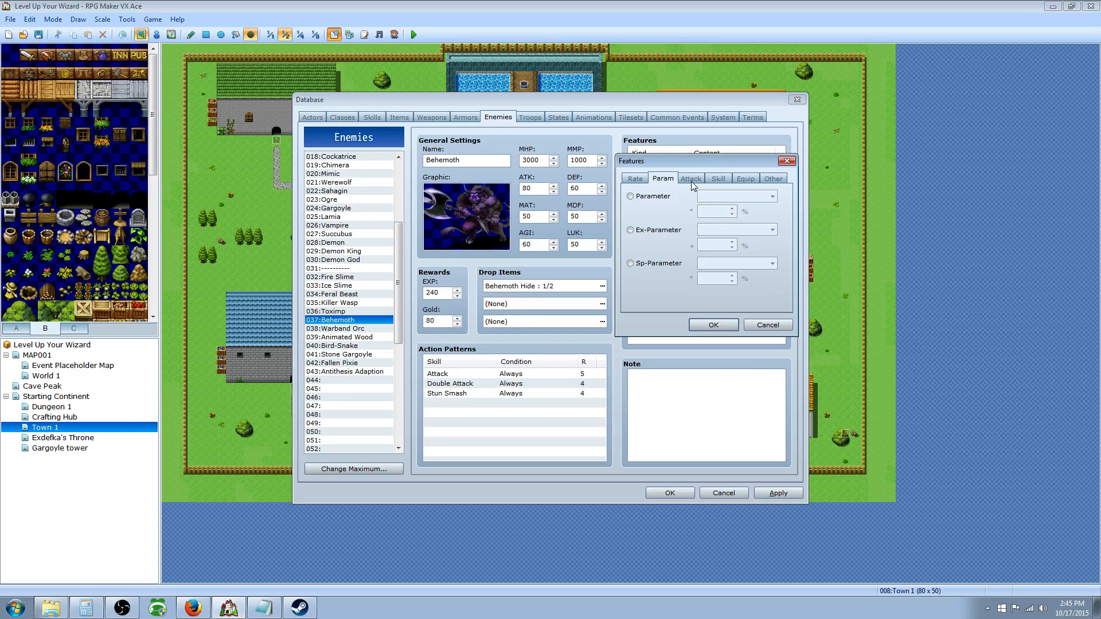
left_click(691, 179)
left_click(647, 196)
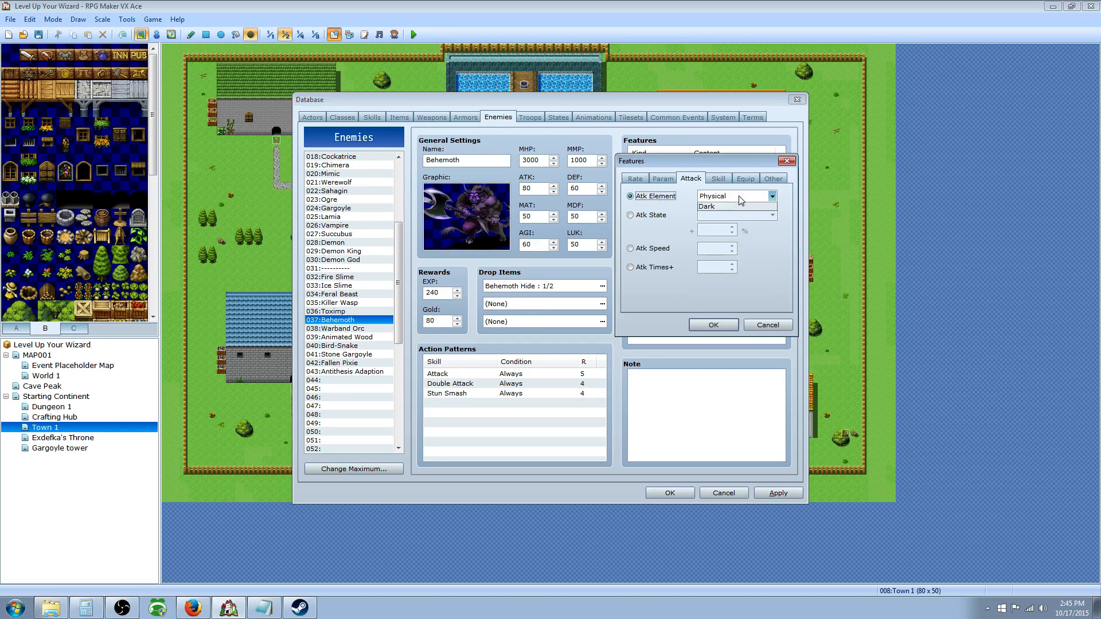
left_click(723, 196)
left_click(718, 242)
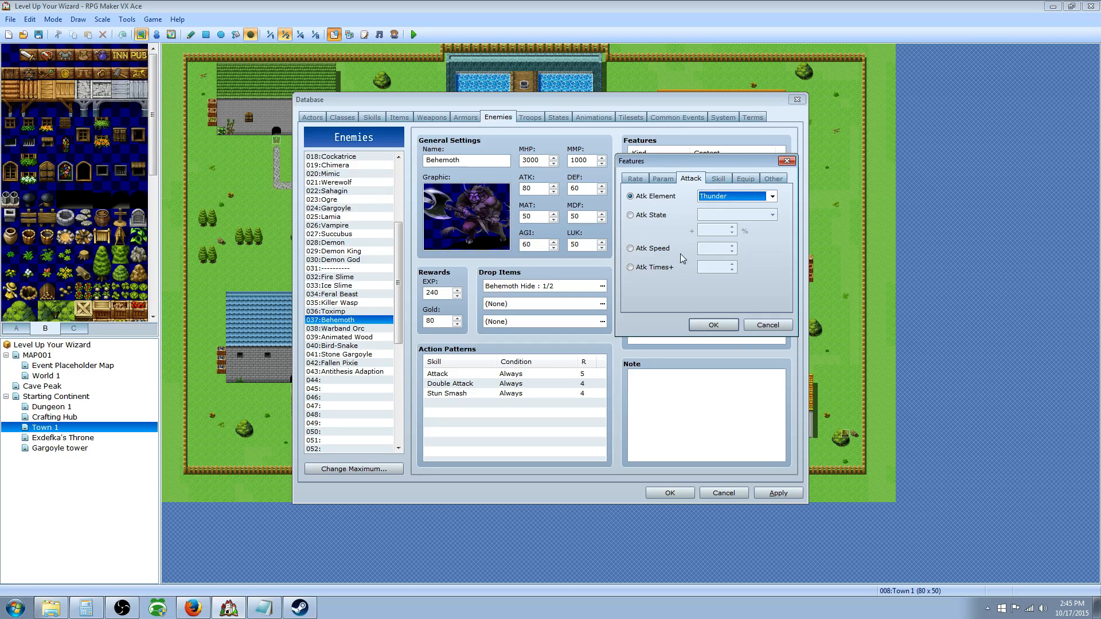
Try the attack speed feature and raise the extra attack times value for the Behemoth
left_click(656, 248)
key("Tab")
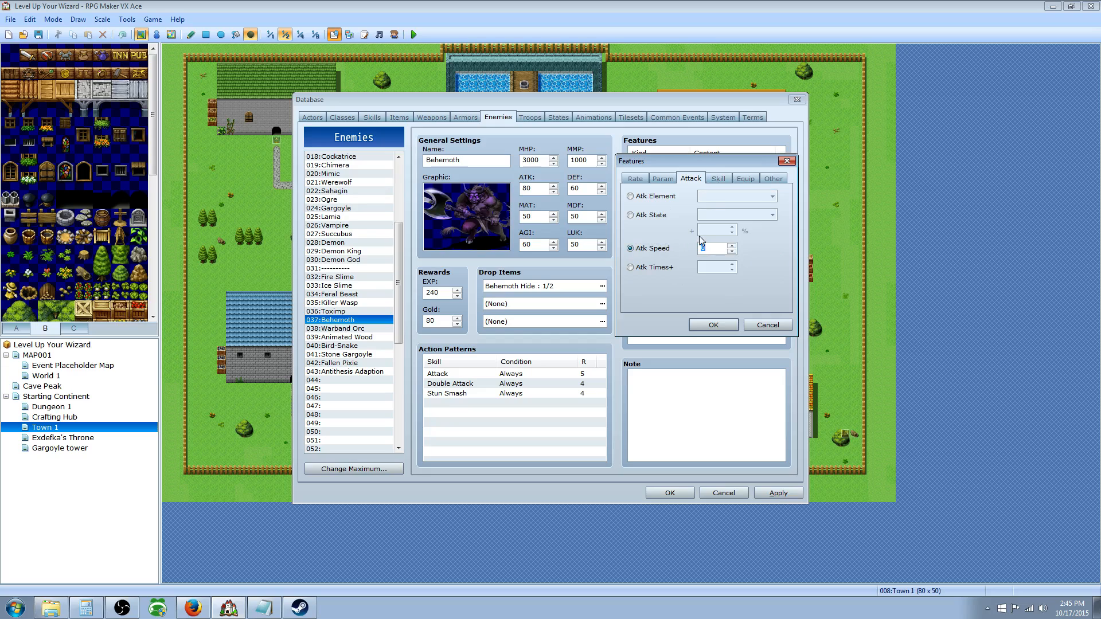
left_click(654, 267)
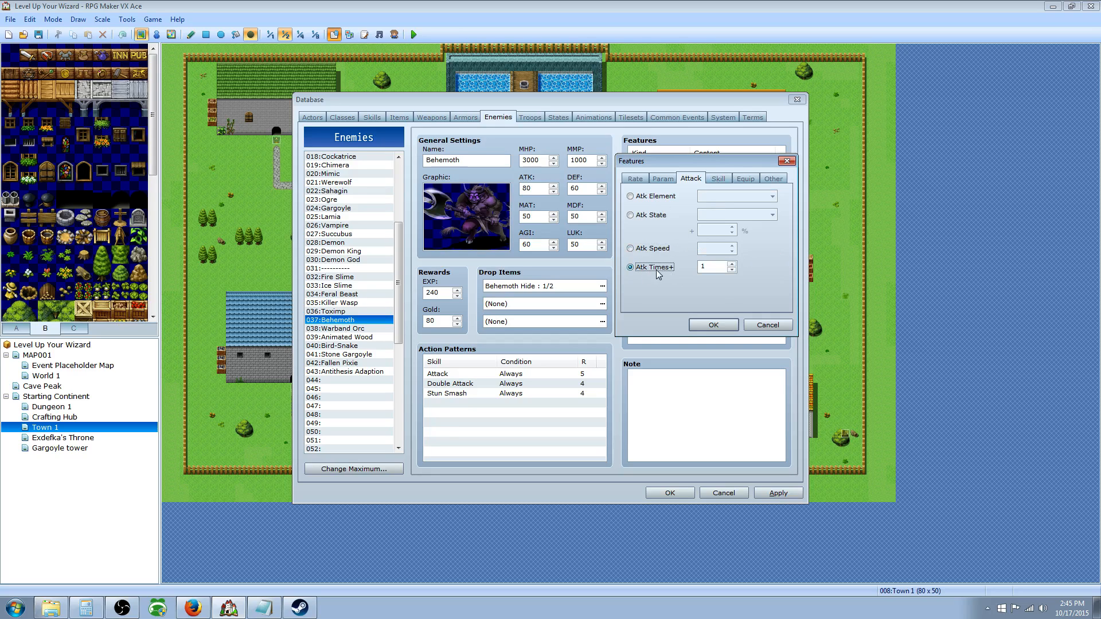
left_click(732, 264)
left_click(732, 264)
Try the Add Skill Type feature with Special, the Fix Equip feature with Weapon, and the Equip Weapon feature
left_click(718, 179)
left_click(653, 196)
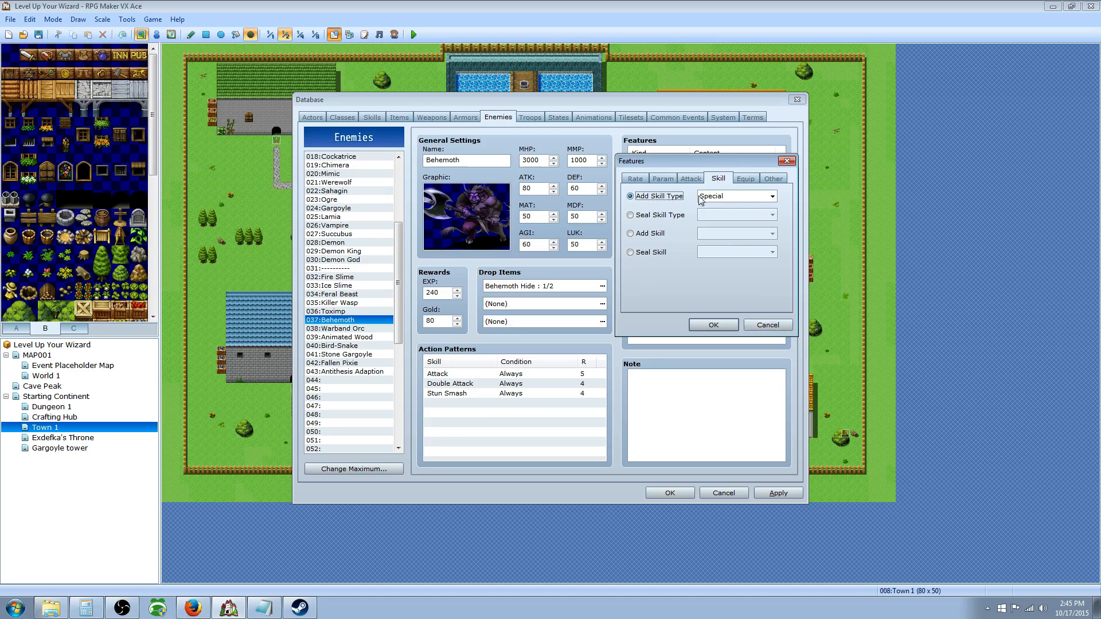
left_click(752, 179)
left_click(651, 234)
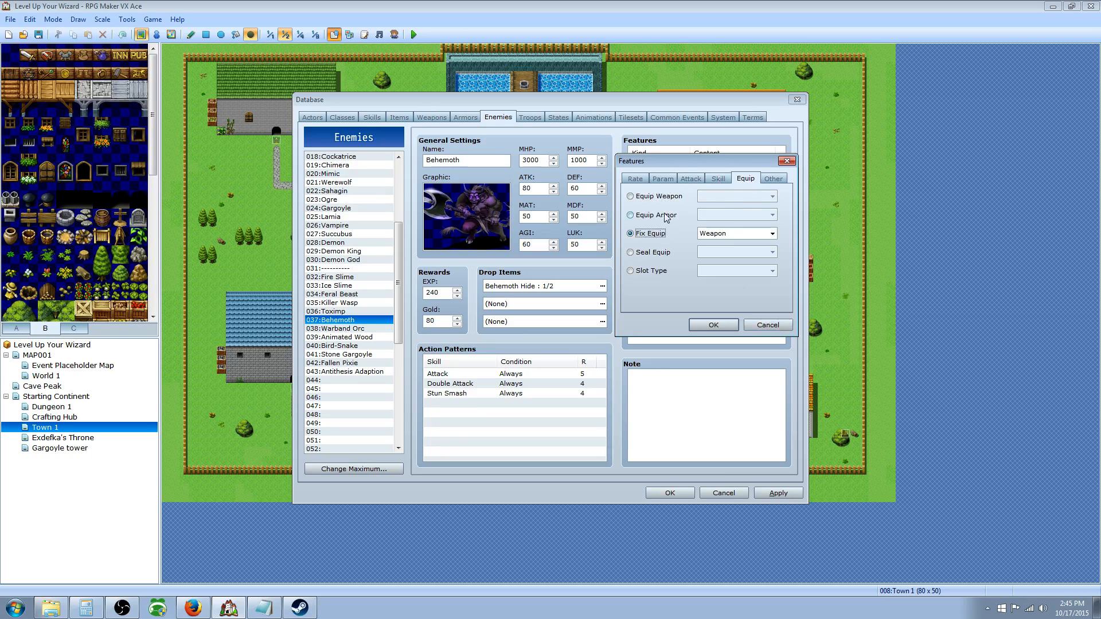
left_click(659, 196)
Try a state resist feature for Poison on the Behemoth and discard the new feature
left_click(635, 178)
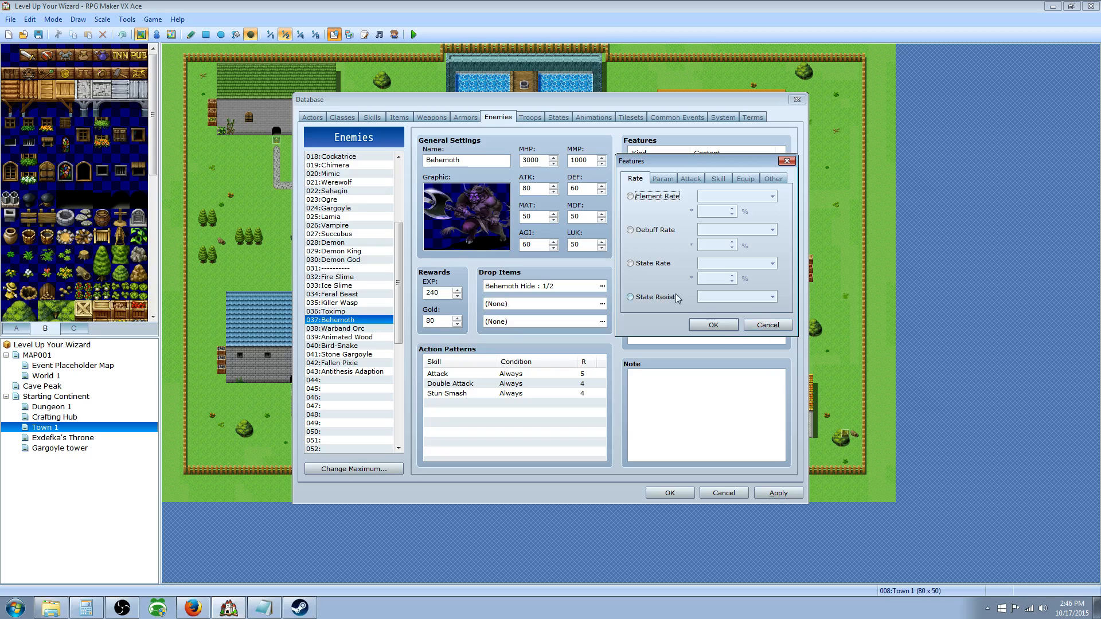
left_click(656, 297)
left_click(757, 295)
left_click(717, 323)
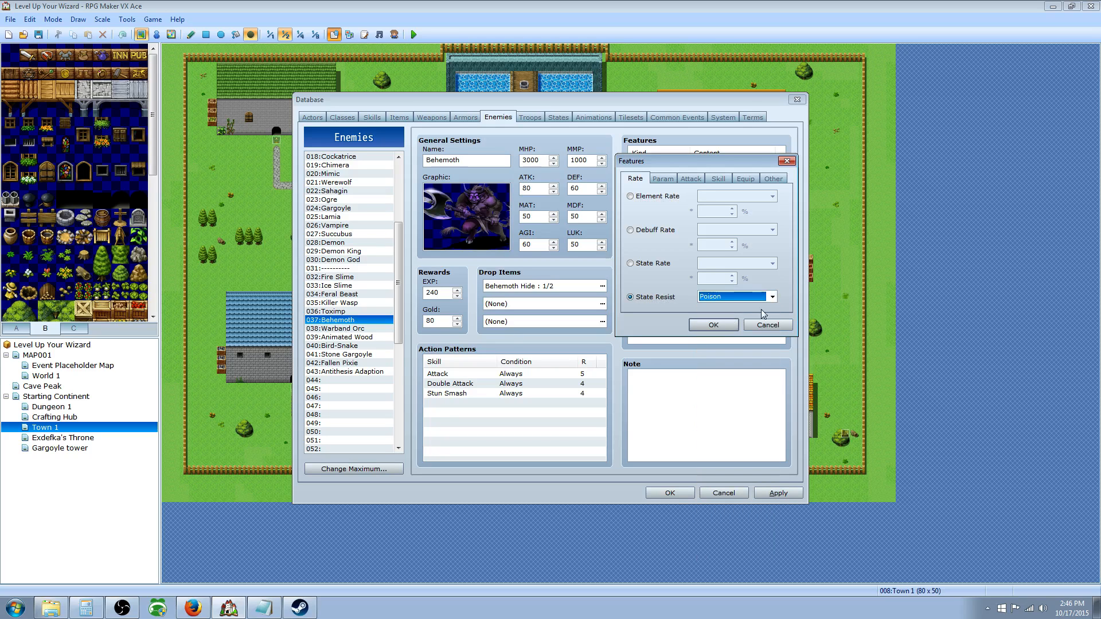
left_click(768, 324)
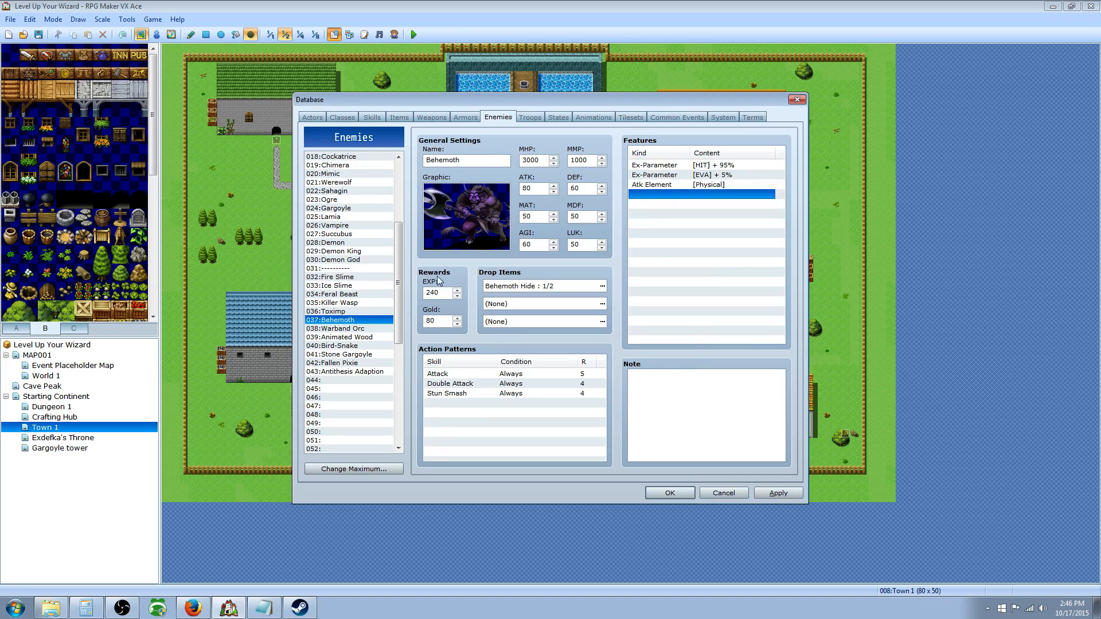
View the blank enemy slot 044 and bring up the troops database
left_click(364, 381)
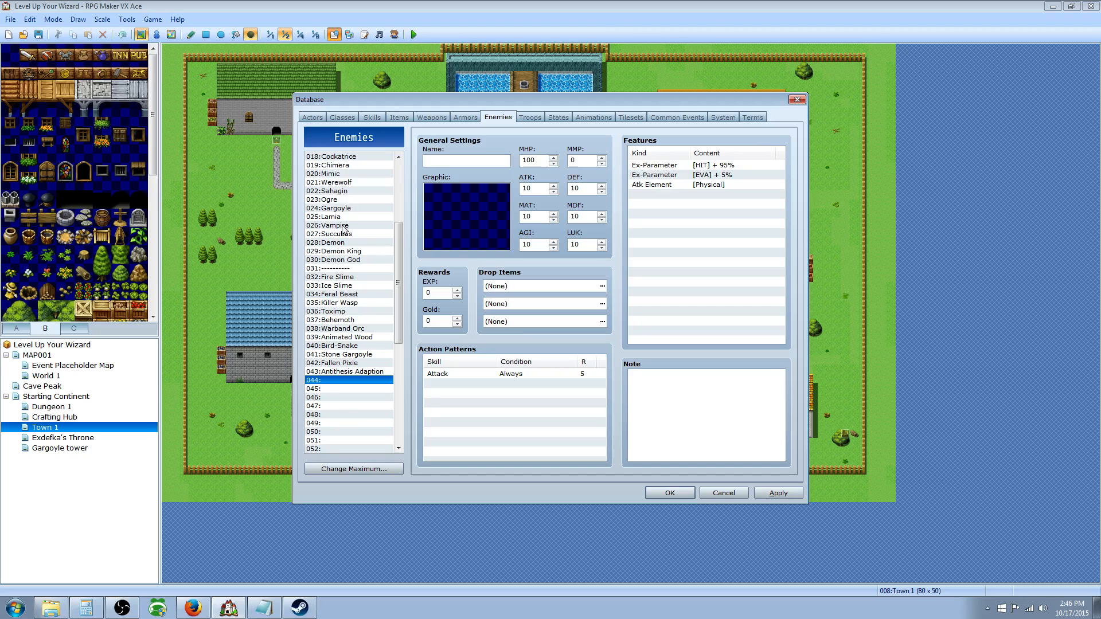
left_click(530, 117)
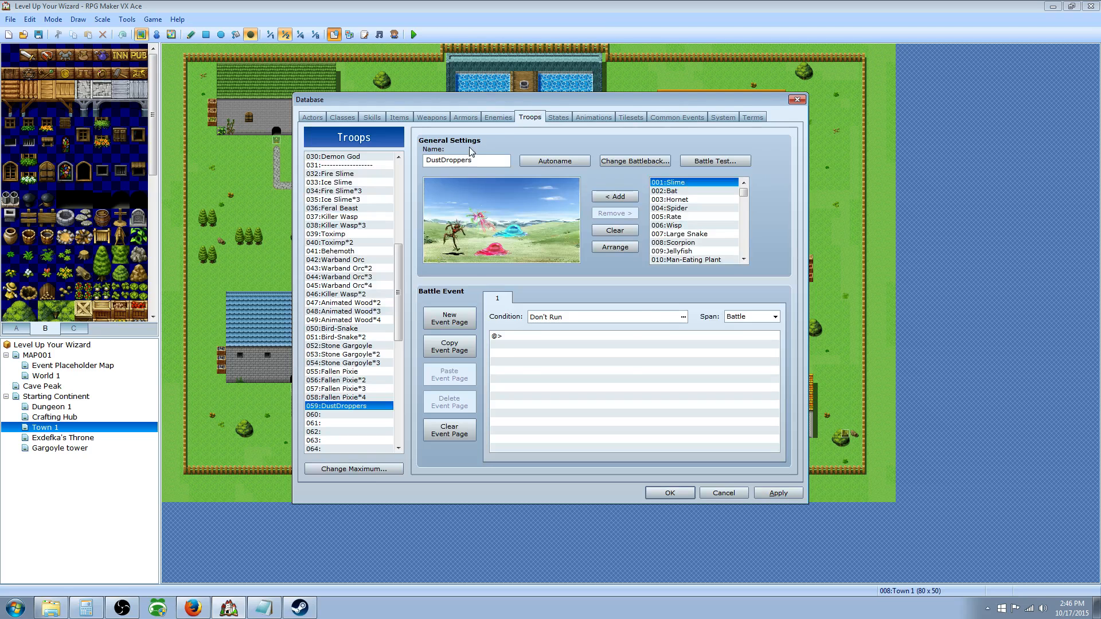
left_click(492, 118)
left_click(531, 117)
Add two Animated Wood enemies to the empty troop slot 060 and place them side by side on the battlefield
left_click(343, 415)
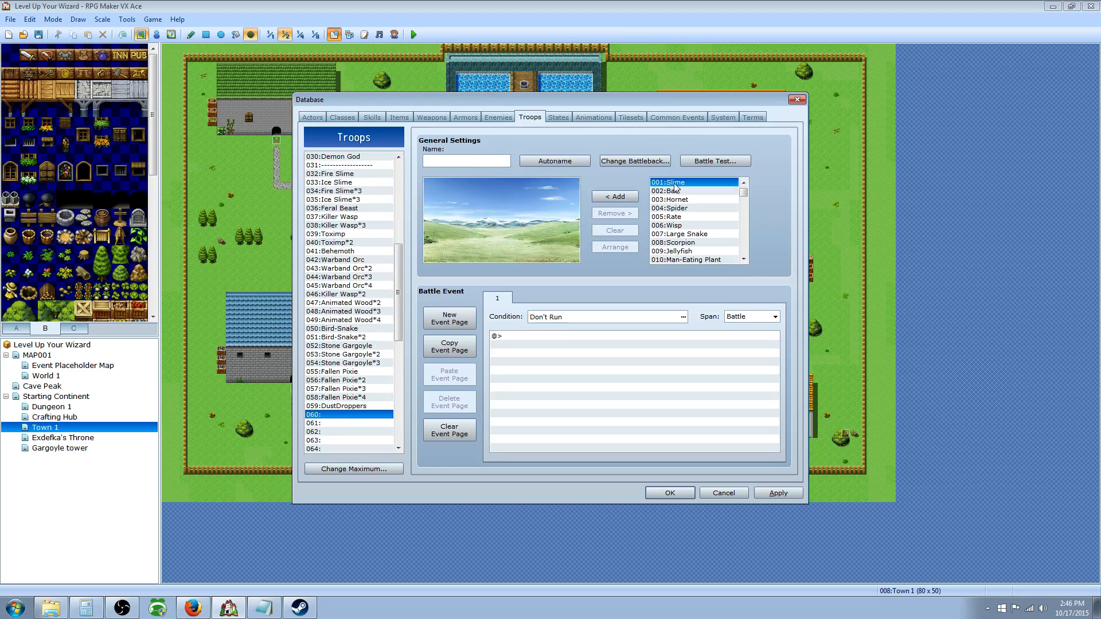
left_click_drag(744, 194, 744, 226)
left_click(720, 218)
left_click(714, 225)
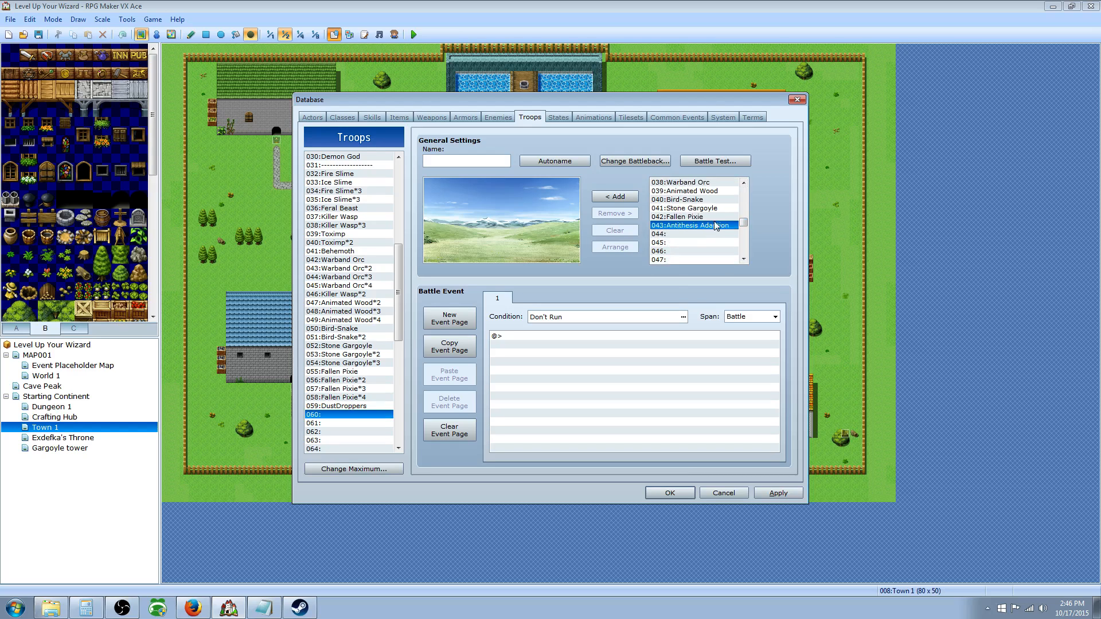
double_click(708, 191)
left_click(615, 196)
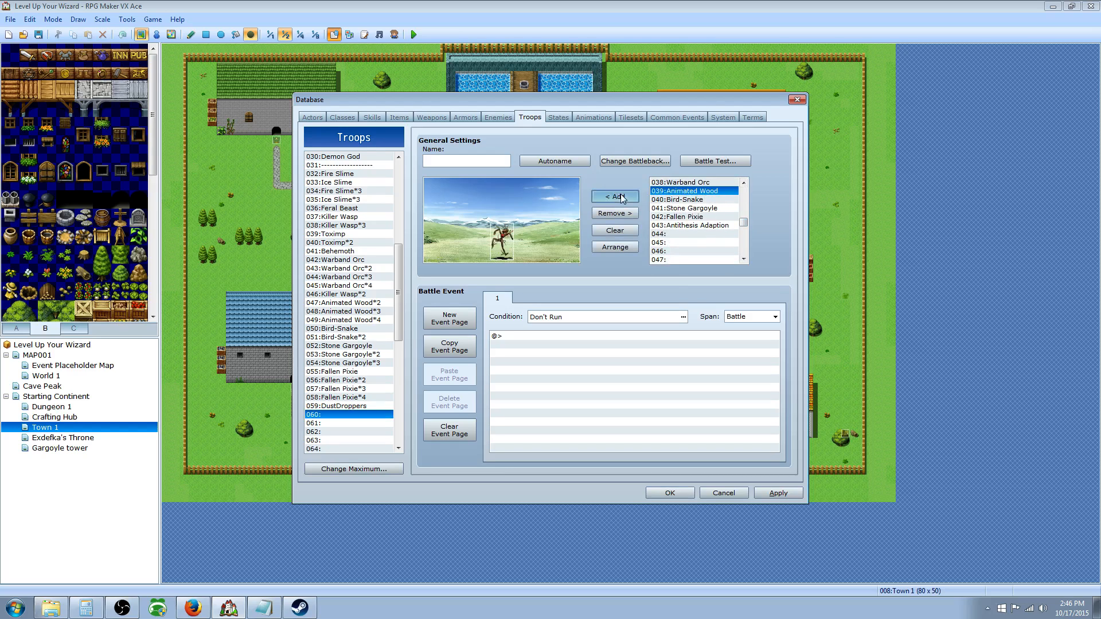
left_click_drag(518, 235, 477, 212)
mouse_move(485, 241)
left_mouse_down()
mouse_move(451, 237)
mouse_move(487, 227)
left_mouse_up()
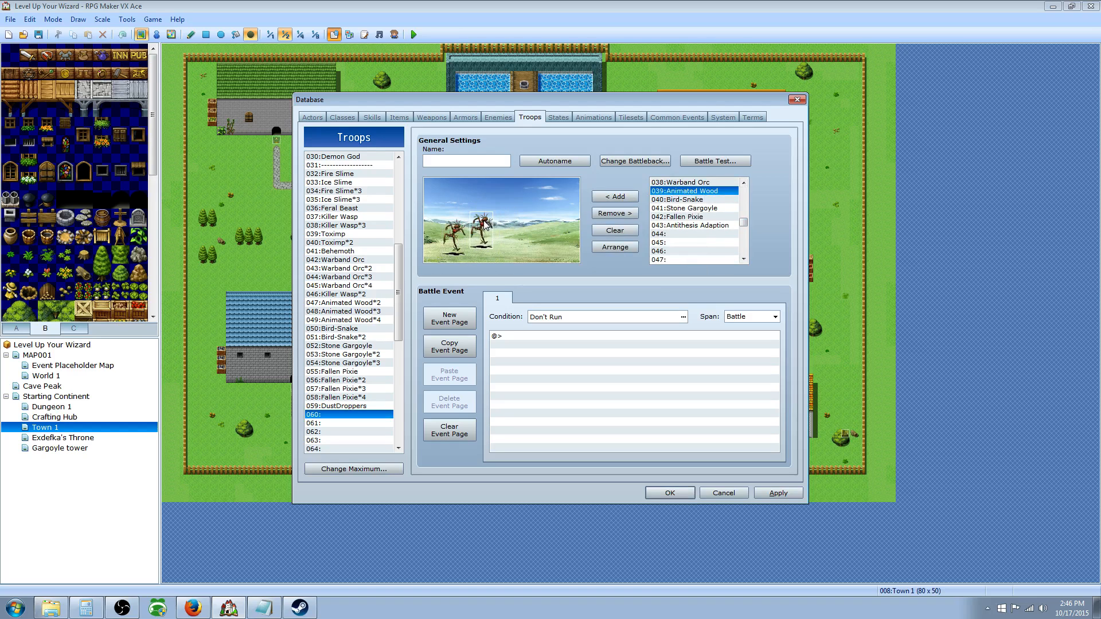
Autoname the Animated Wood troop, discard the database changes, and recheck troop slot 060
left_click(555, 161)
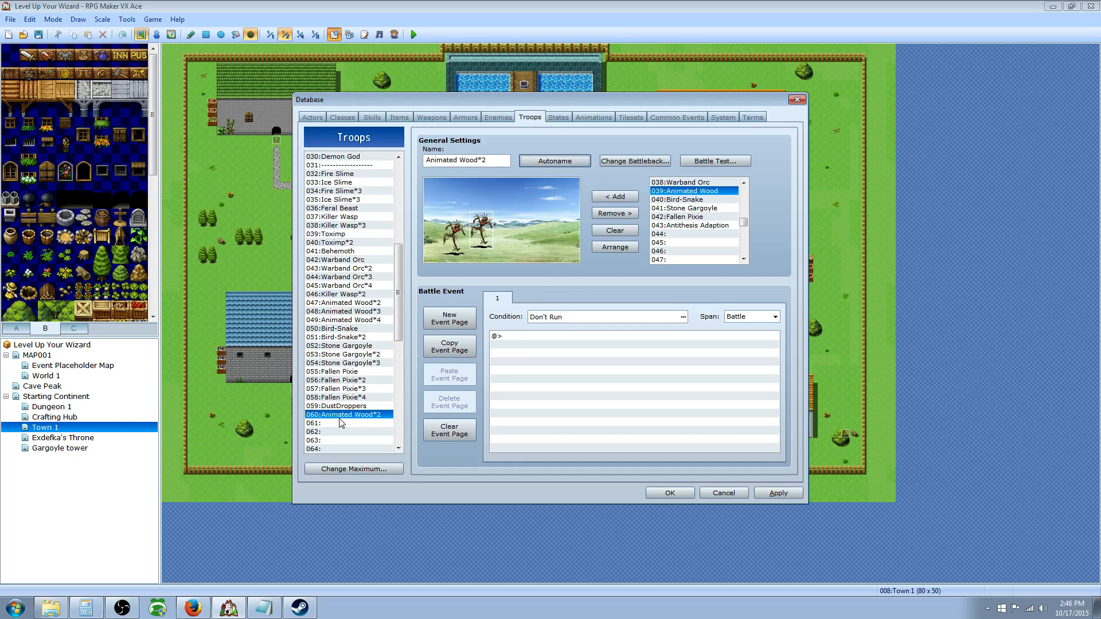
left_click(719, 492)
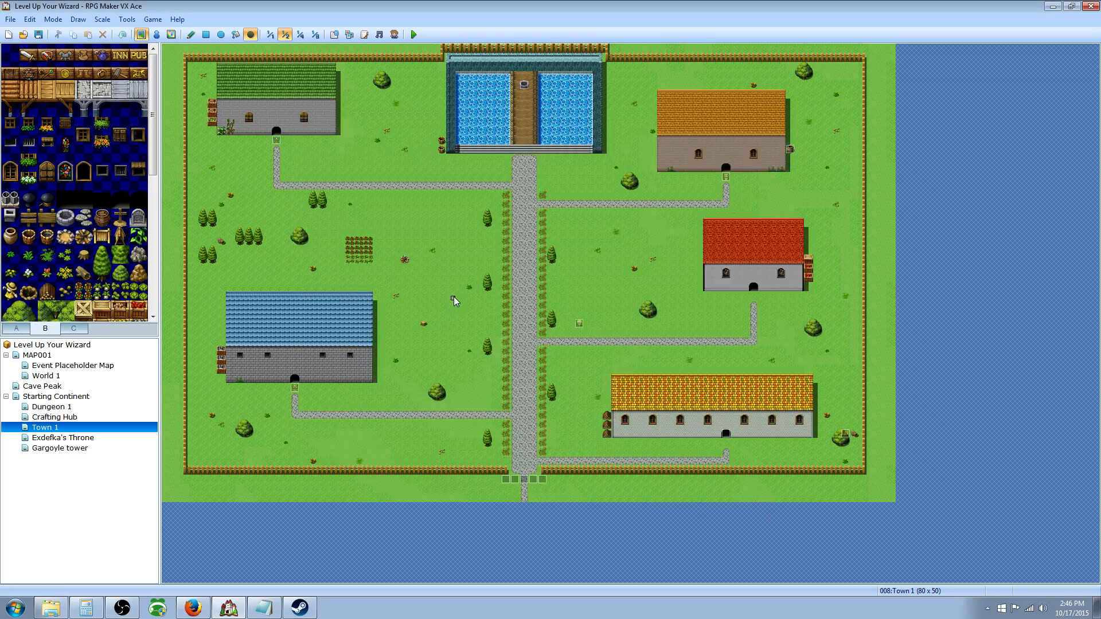
left_click(334, 34)
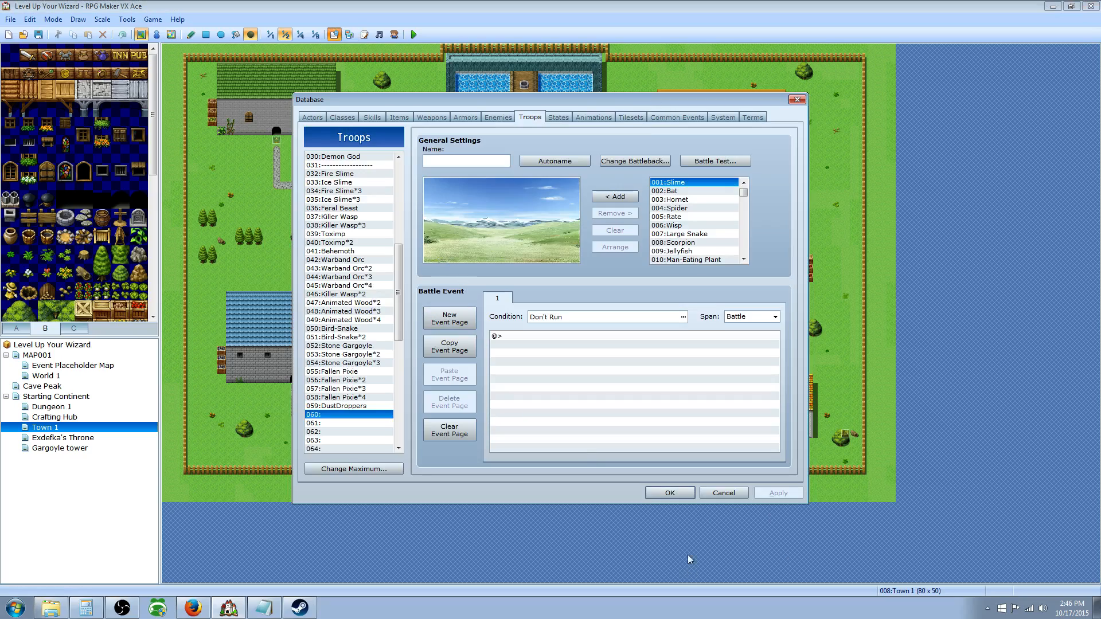
left_click(679, 493)
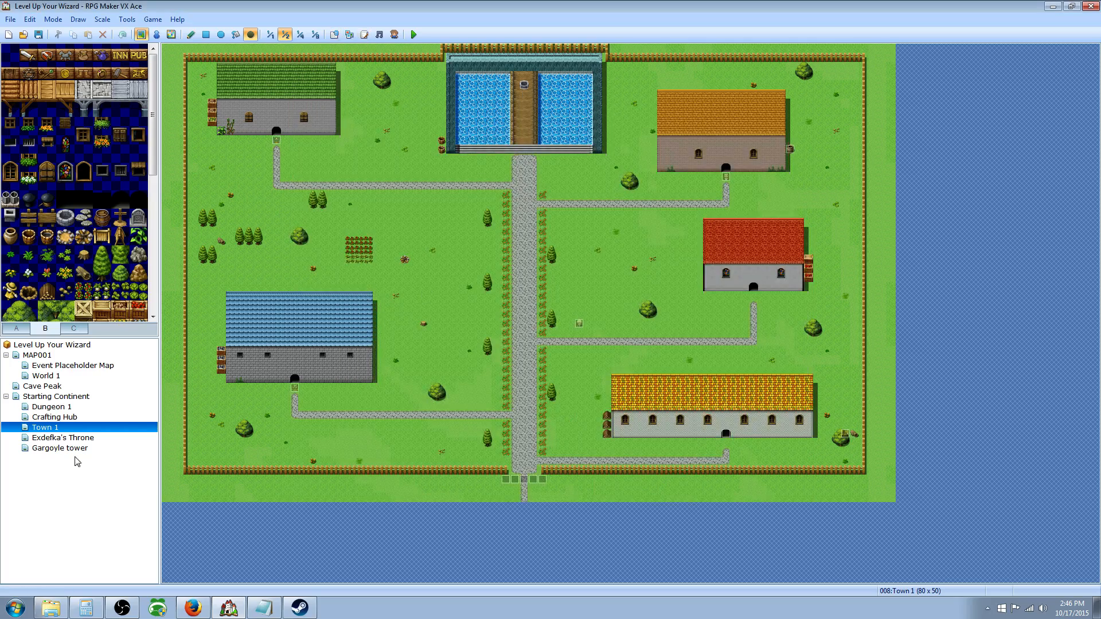
Start a new encounter in the Town 1 map properties using the troop 056:Fallen Pixie*2
right_click(67, 425)
right_click(44, 427)
left_click(72, 431)
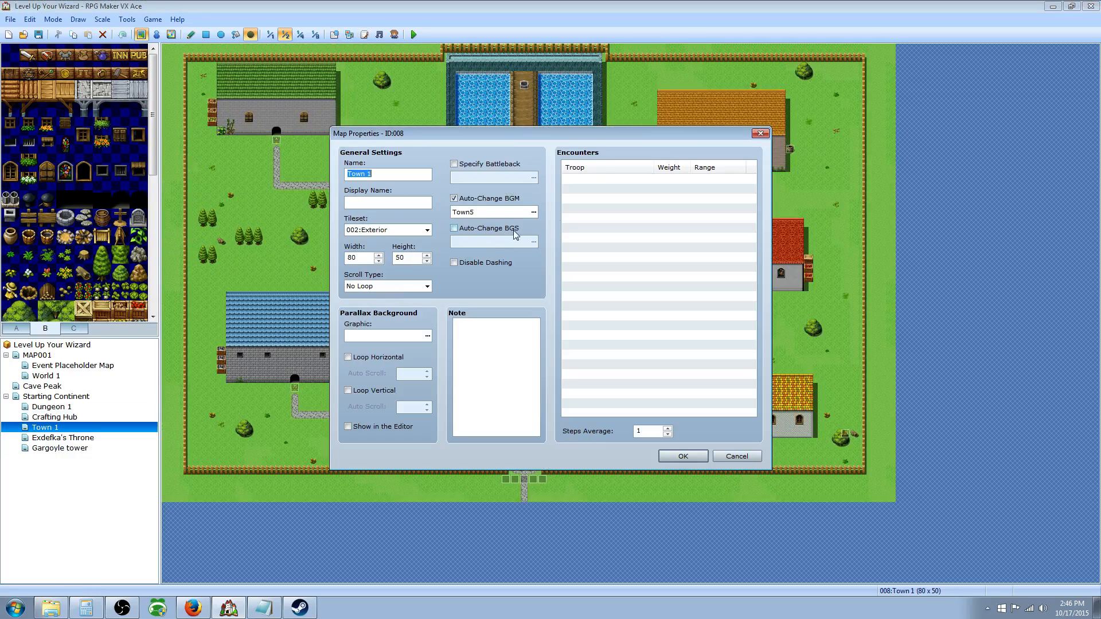
right_click(592, 179)
left_click(601, 187)
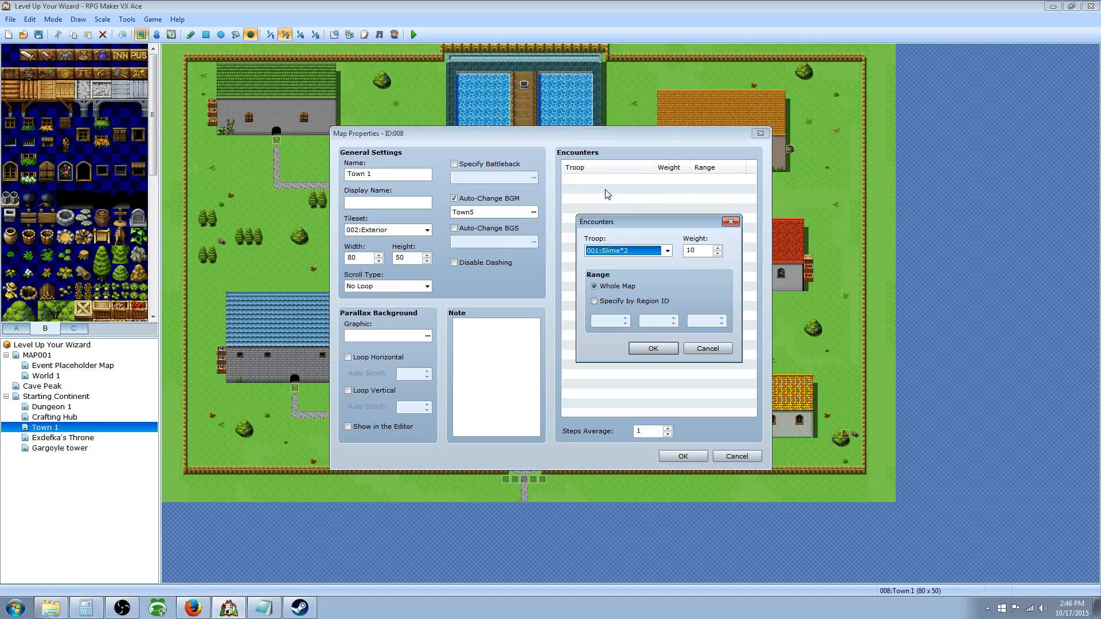
left_click(667, 250)
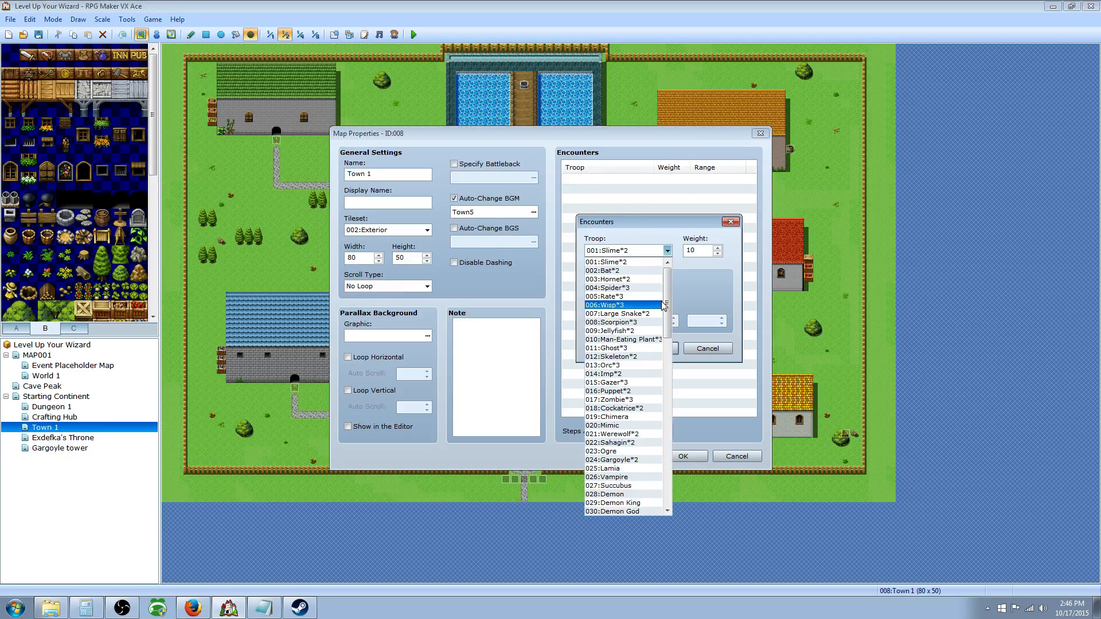
scroll(631, 368, "down", 10)
left_click(641, 361)
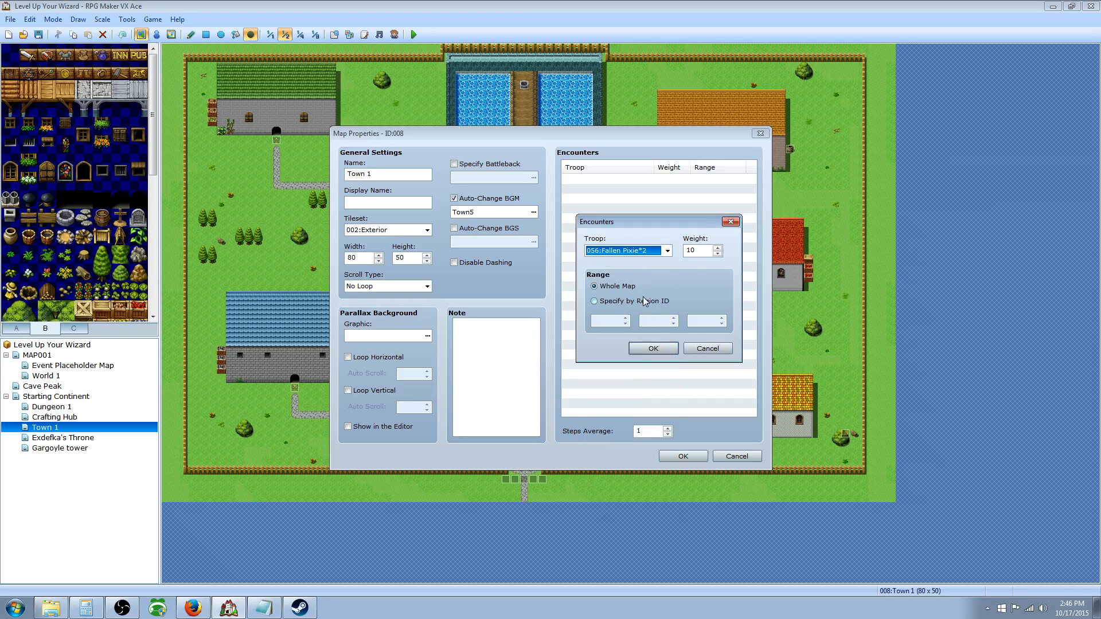
Try limiting the Fallen Pixie encounter by region ID, and return its range to Whole Map
left_click(616, 303)
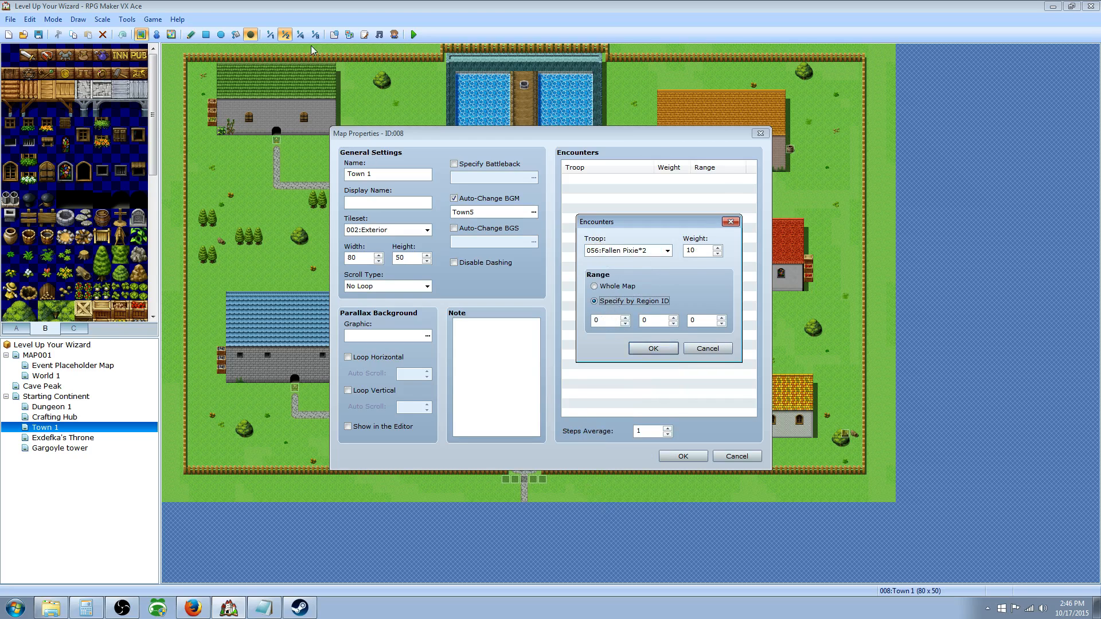
left_click(172, 34)
left_click(610, 287)
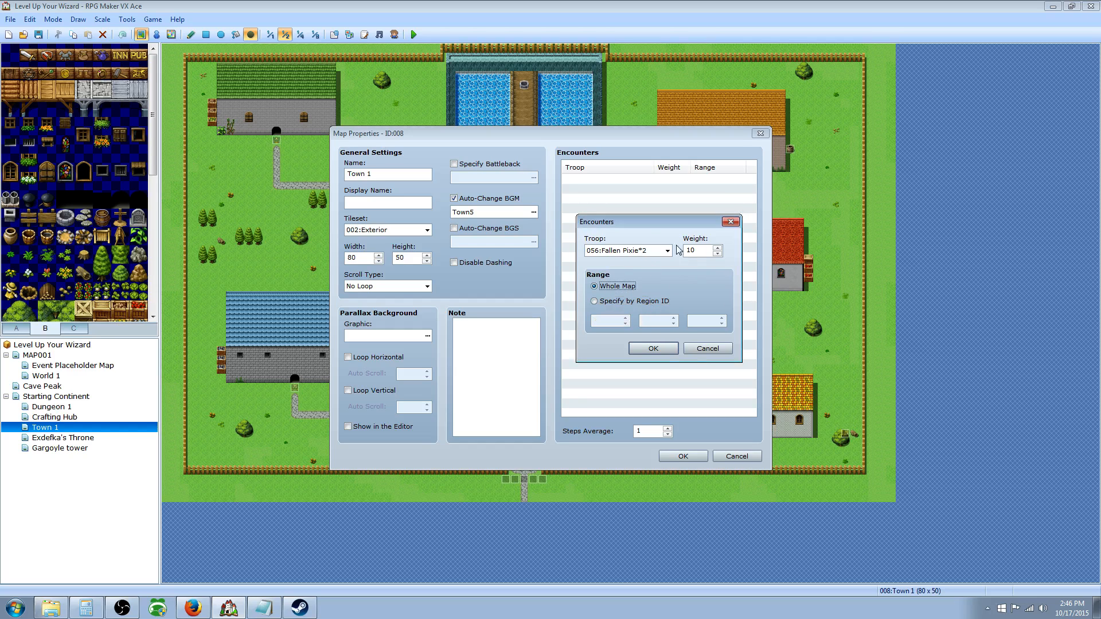
Try adjusting the Fallen Pixie encounter's weight, discard the encounter, and close the Town 1 map properties without saving changes
double_click(700, 251)
left_click(718, 254)
left_click(717, 254)
left_click(718, 253)
left_click(708, 348)
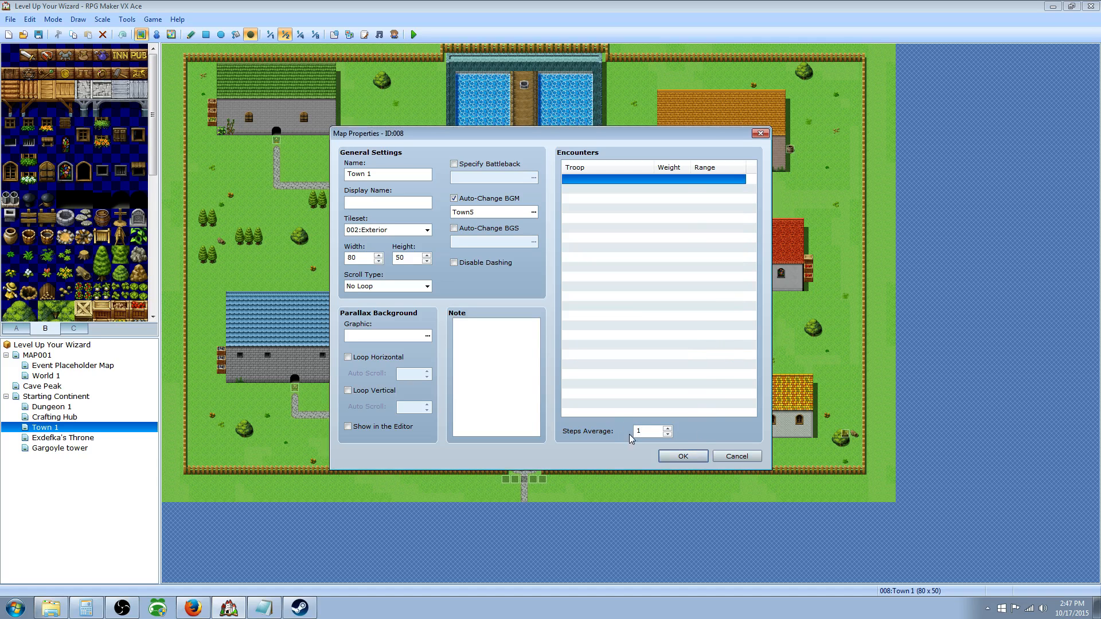
double_click(647, 429)
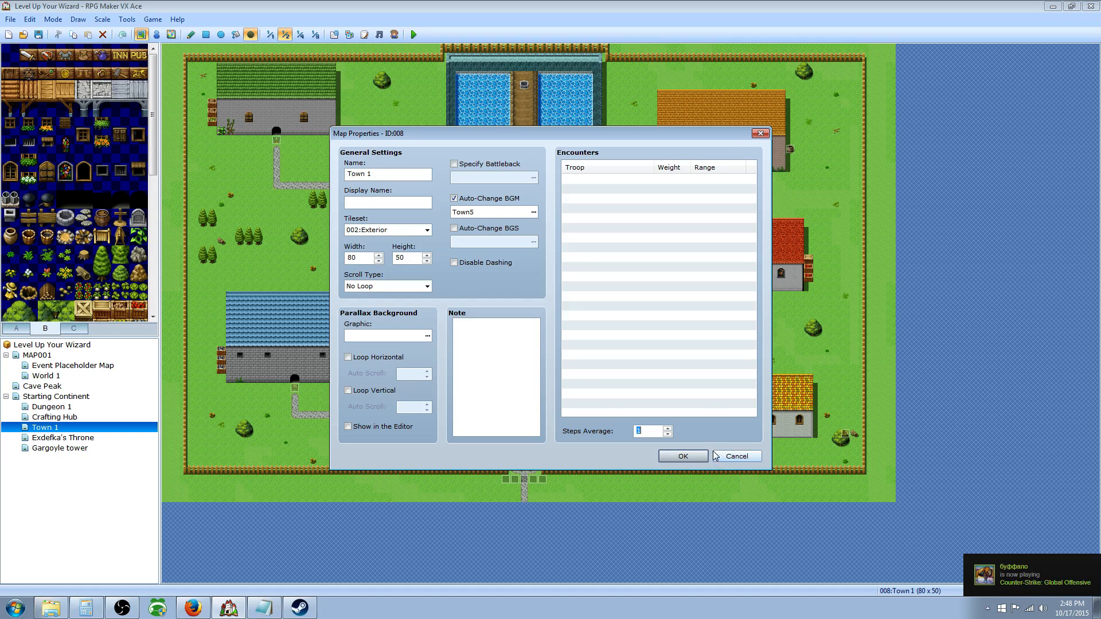
left_click(728, 457)
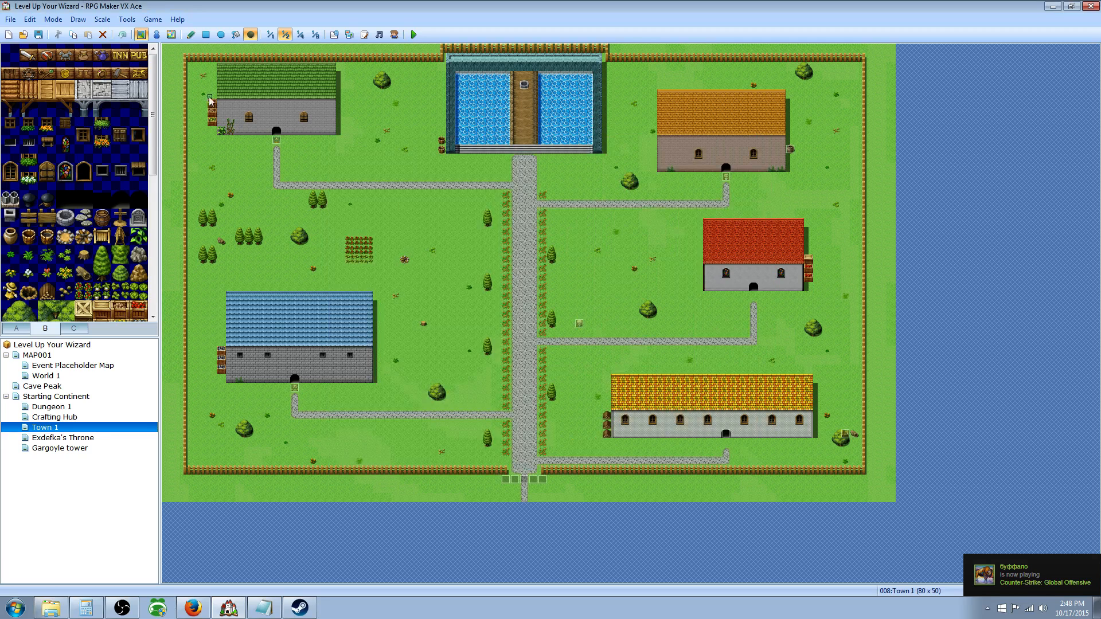
Open the database's states and assign icon index 71 to the empty state slot 030
left_click(334, 35)
left_click(559, 119)
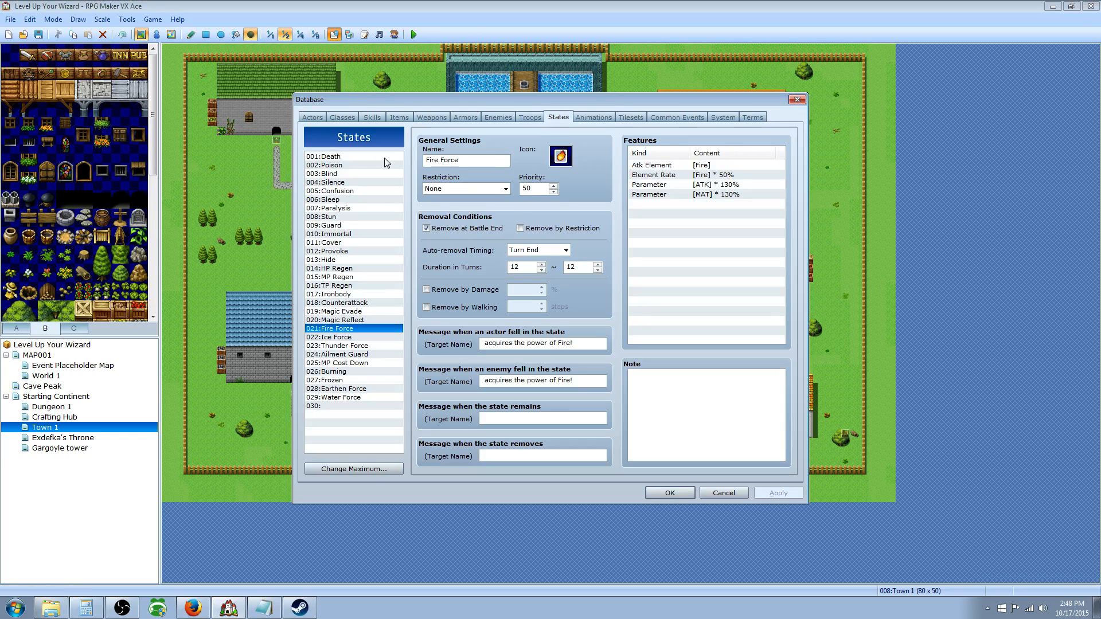
left_click(324, 405)
double_click(556, 161)
left_click(548, 311)
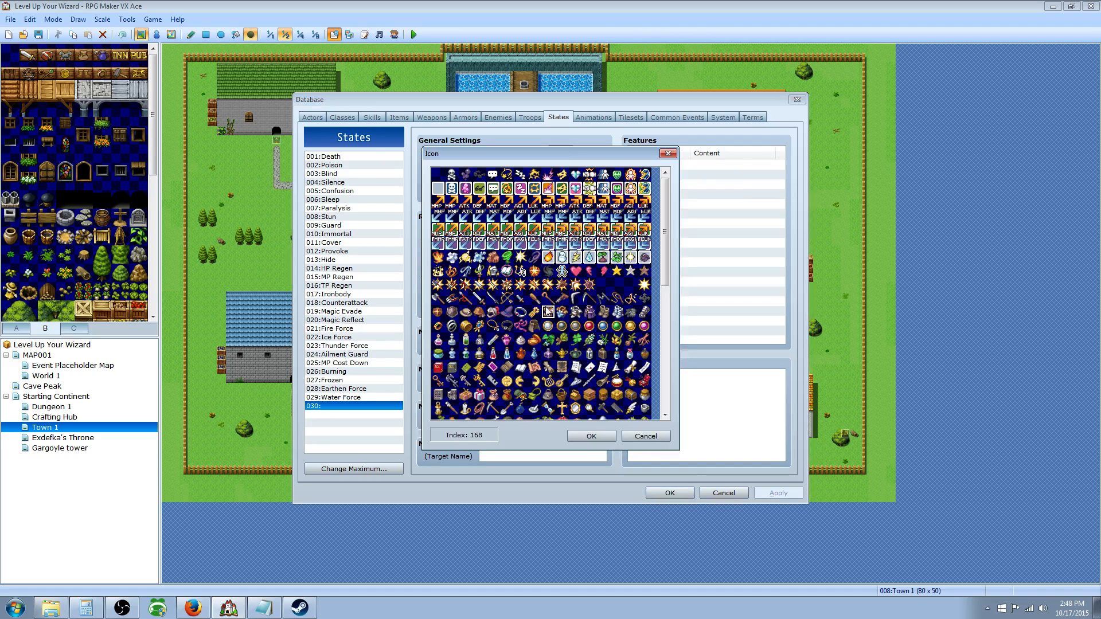
left_click(534, 229)
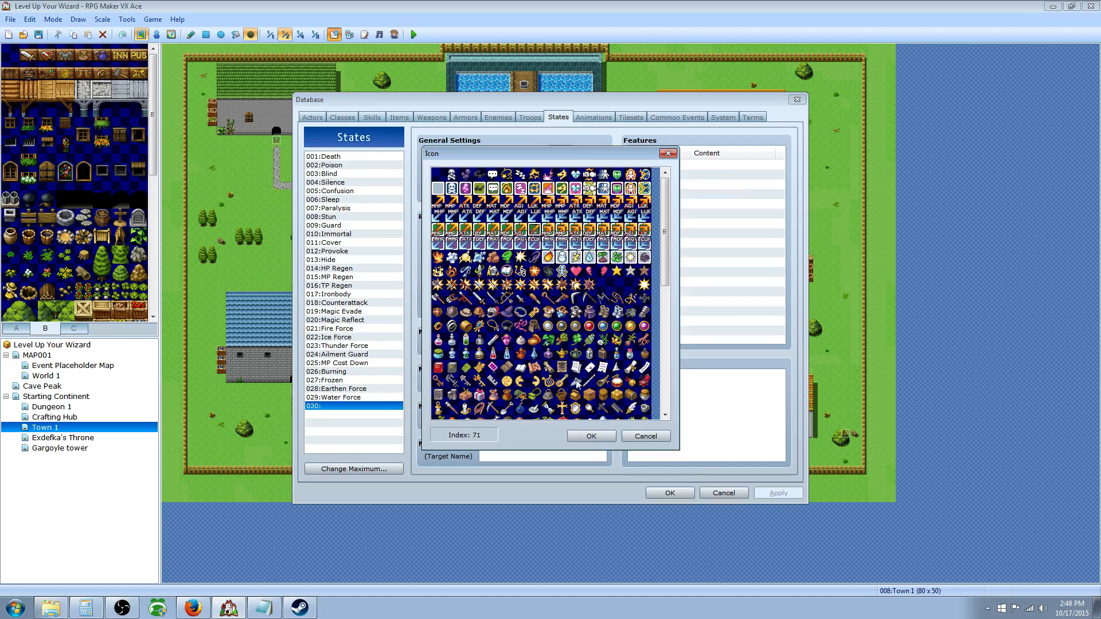
left_click(592, 436)
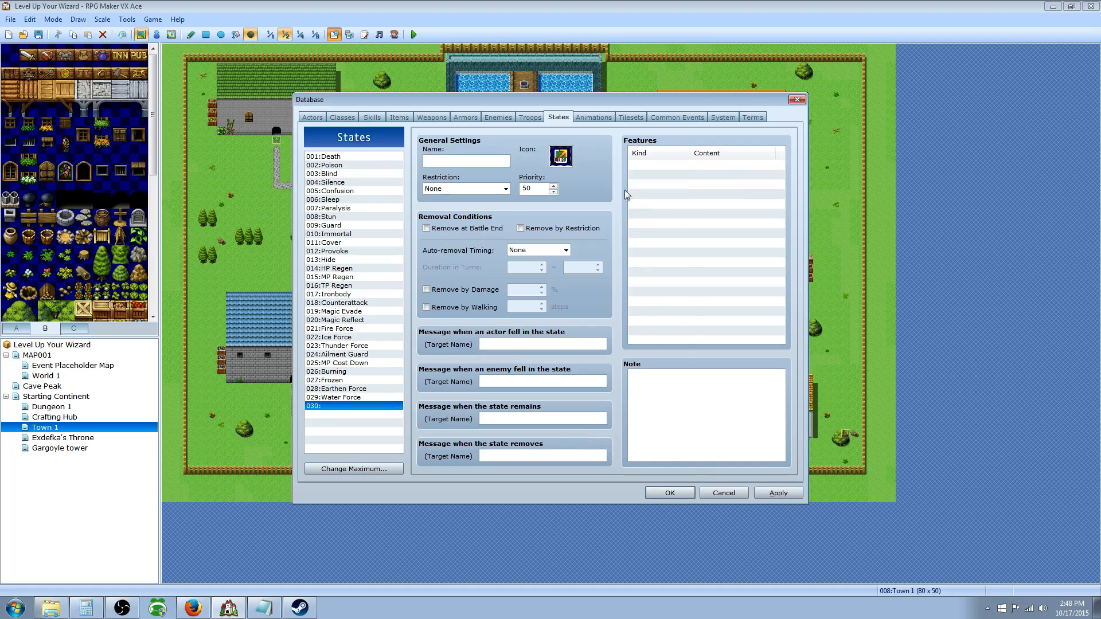
Start a new feature for state 030 and look through the Parameter, Ex-Parameter and Sp-Parameter options
double_click(653, 167)
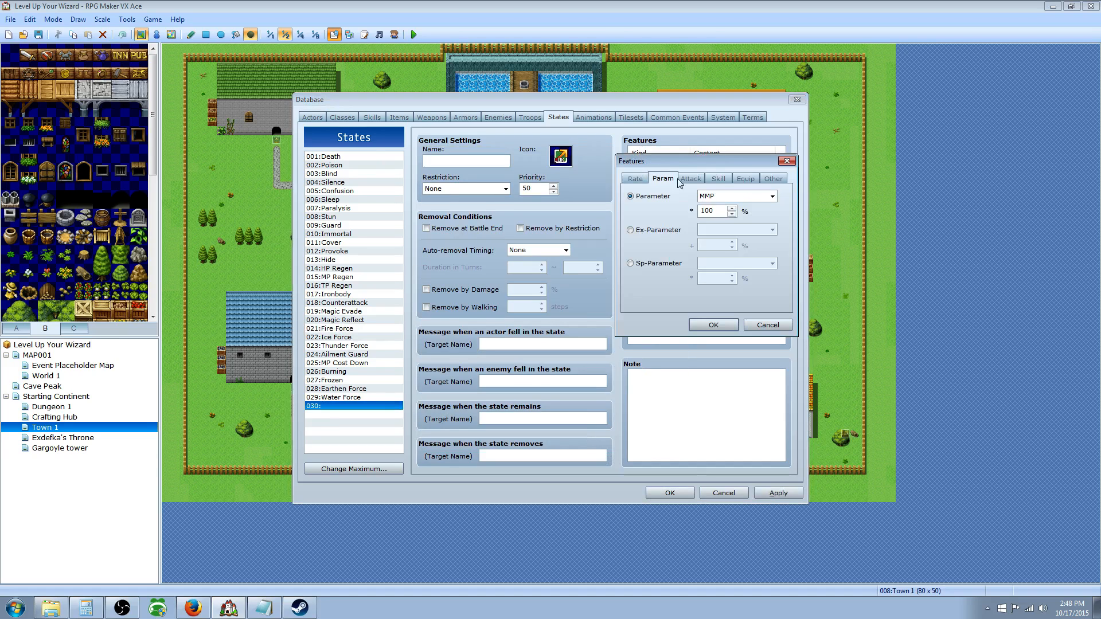
left_click(657, 230)
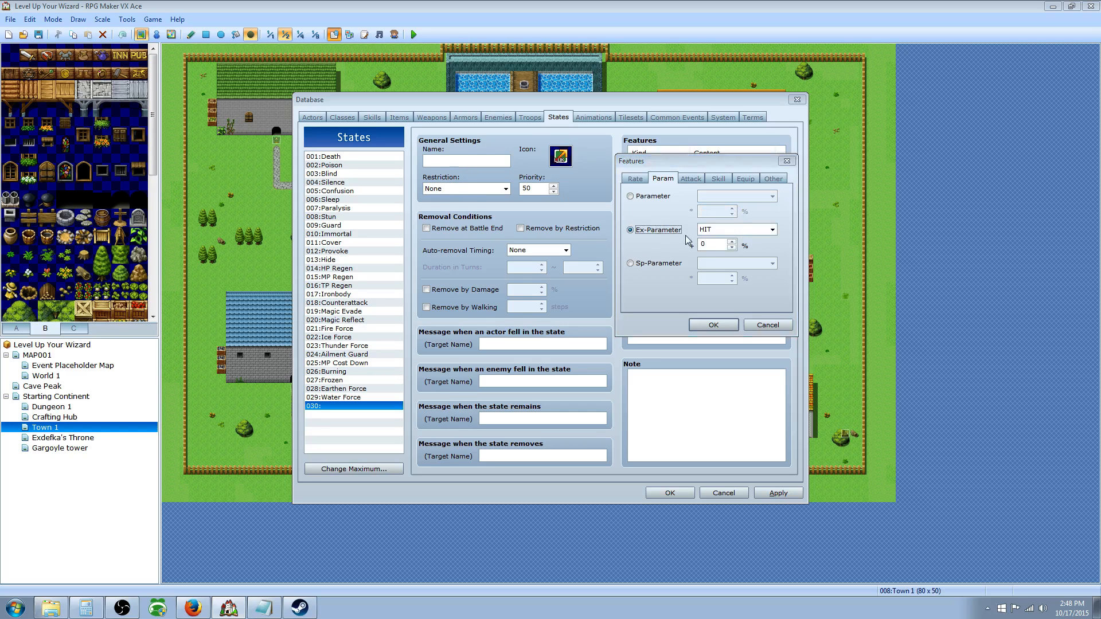
key("Down")
left_click(668, 230)
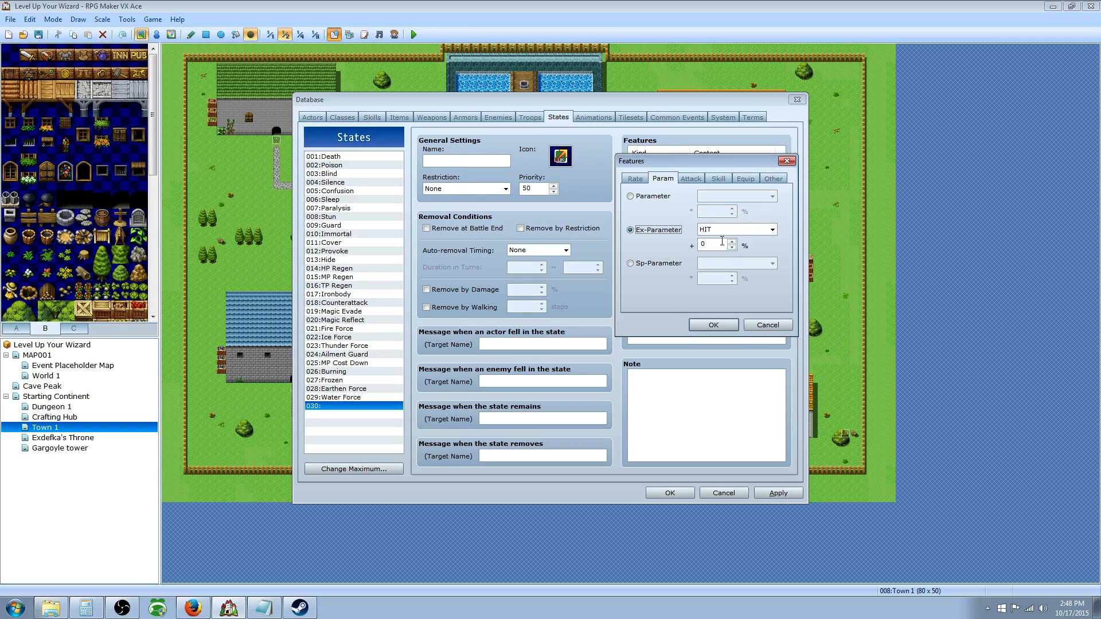
left_click(678, 264)
left_click(753, 264)
left_click(683, 274)
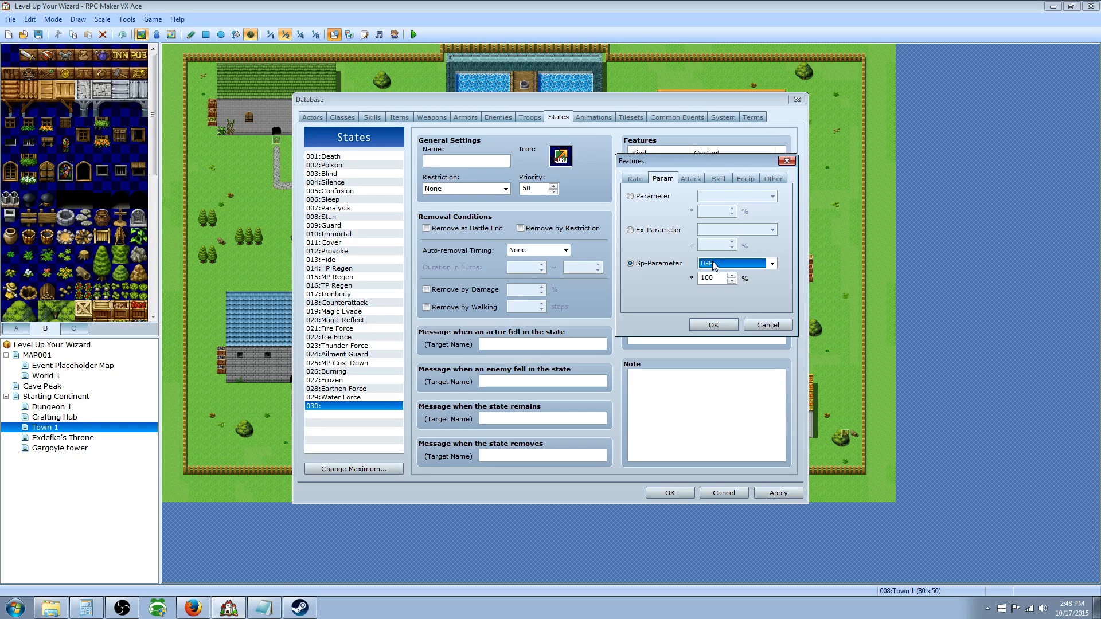
Try entering an Ex-Parameter feature with a new percentage for state 030, and leave the feature dialog
left_click(667, 230)
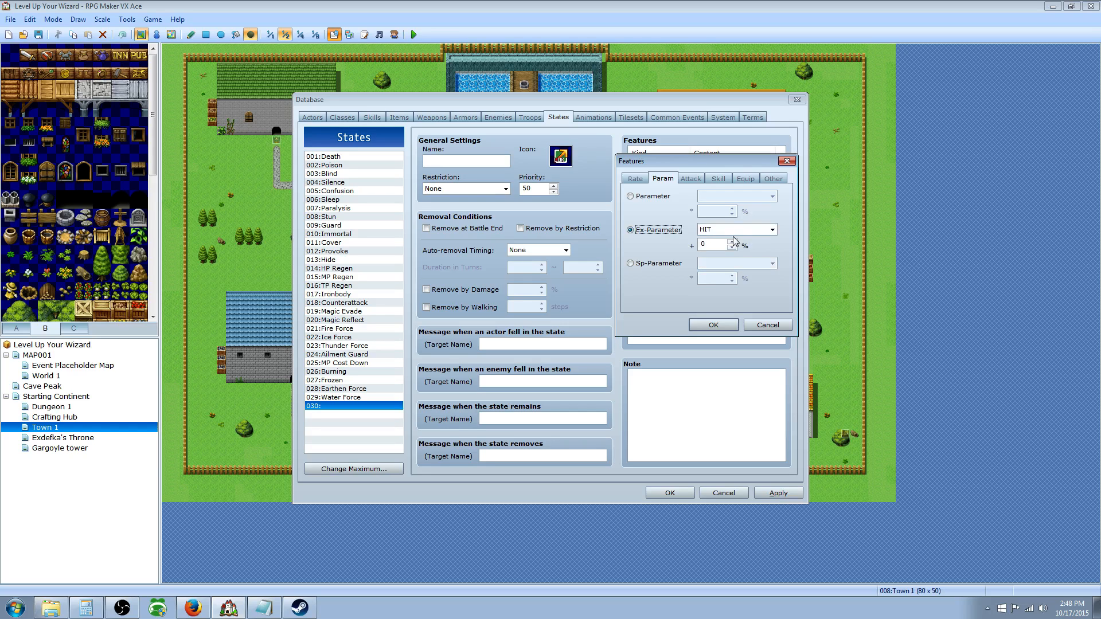
left_click(734, 231)
left_click(712, 240)
left_click_drag(712, 245, 661, 248)
type("1")
left_click(733, 326)
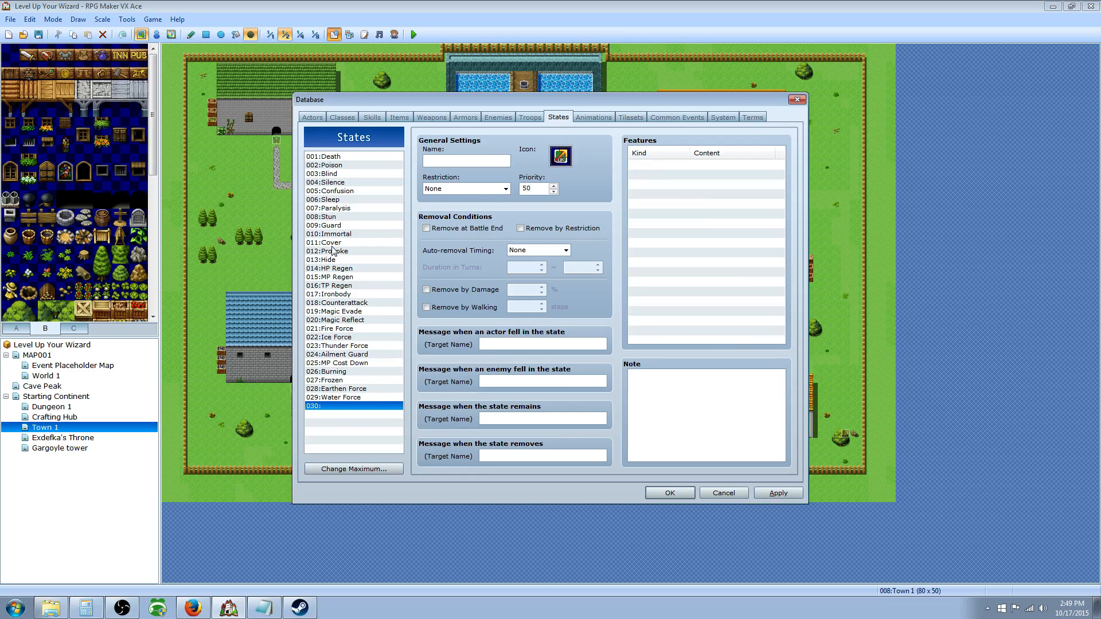
Examine the priorities, restrictions and removal conditions of the preset states from Death through Immortal
left_click(335, 226)
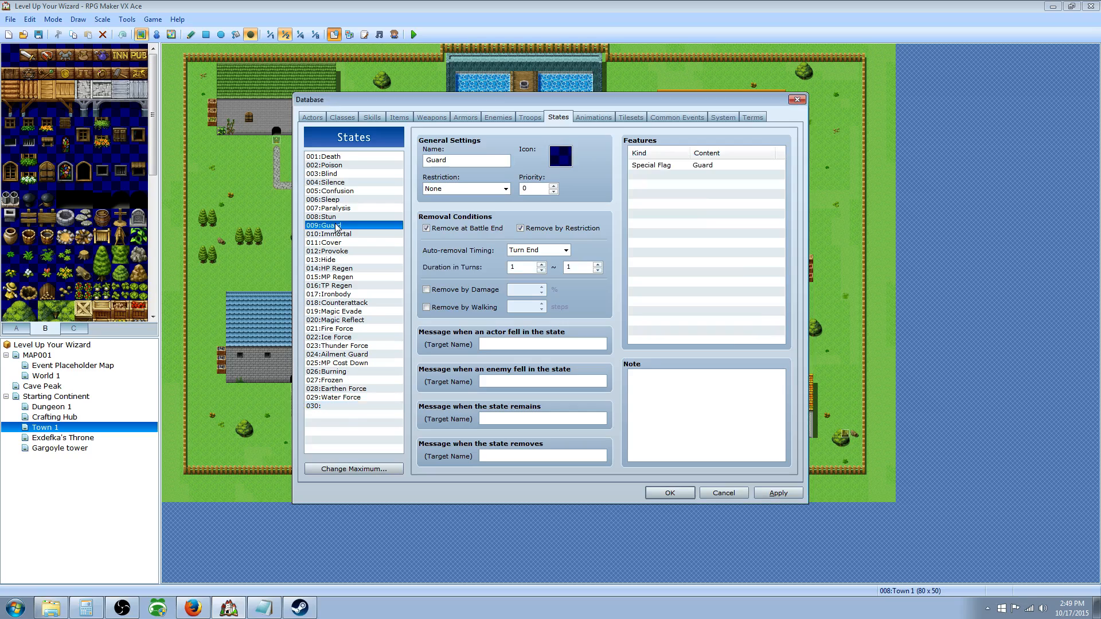
left_click(351, 156)
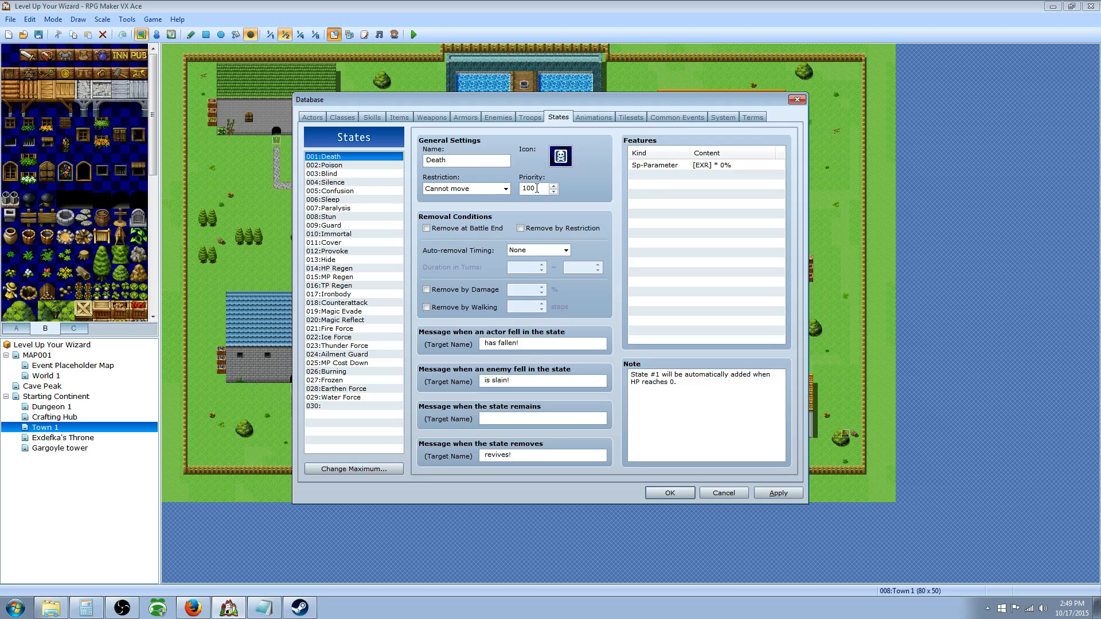
double_click(537, 188)
left_click(324, 165)
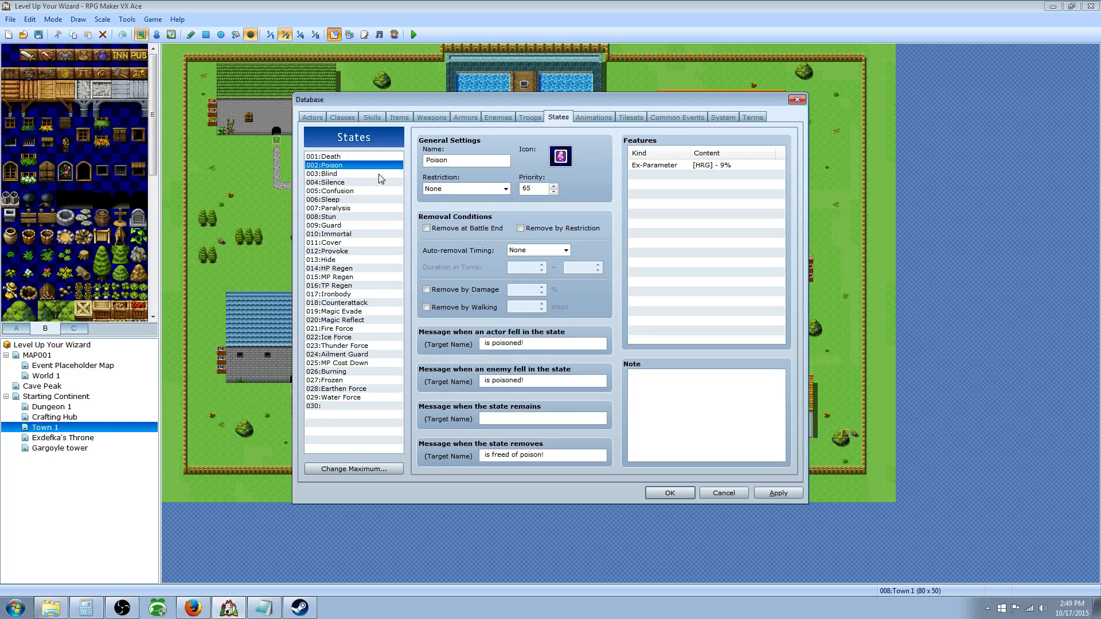
left_click(352, 172)
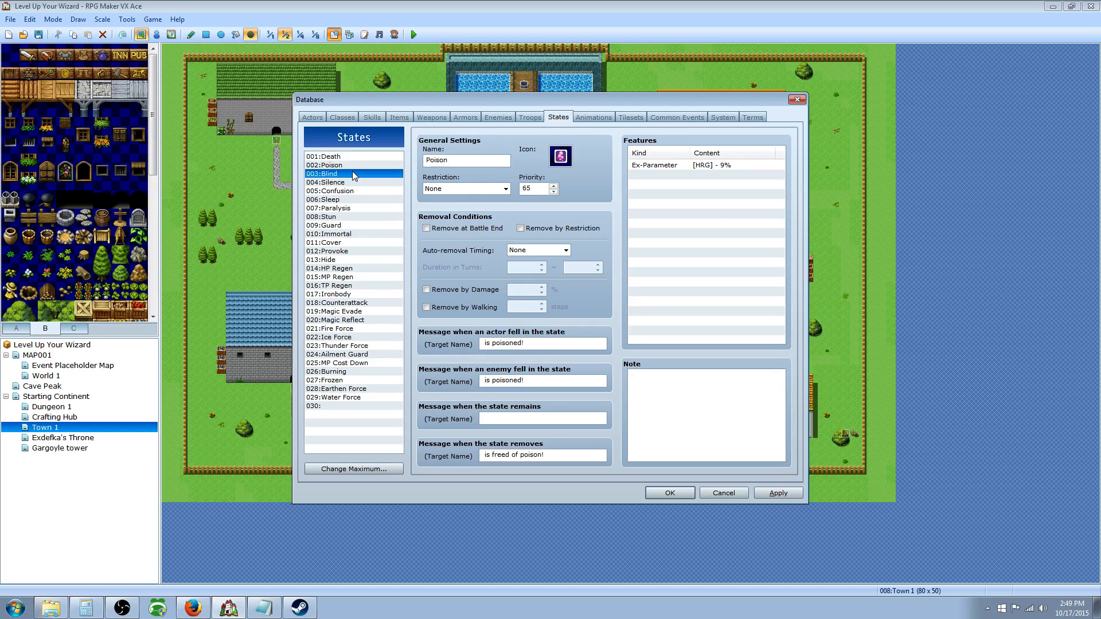
left_click(332, 182)
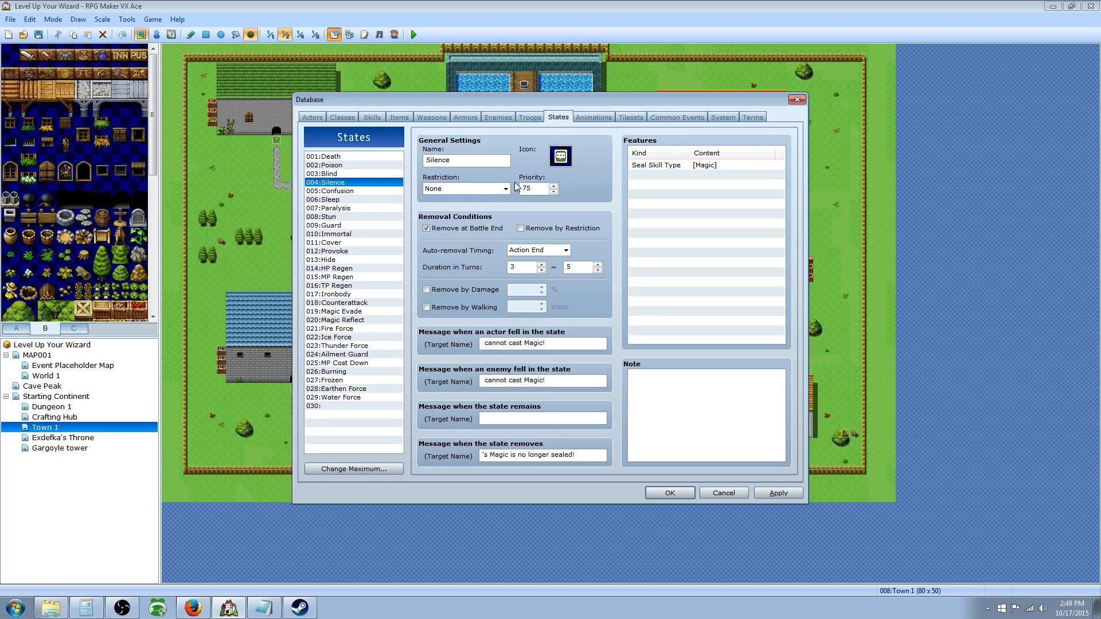
left_click(335, 191)
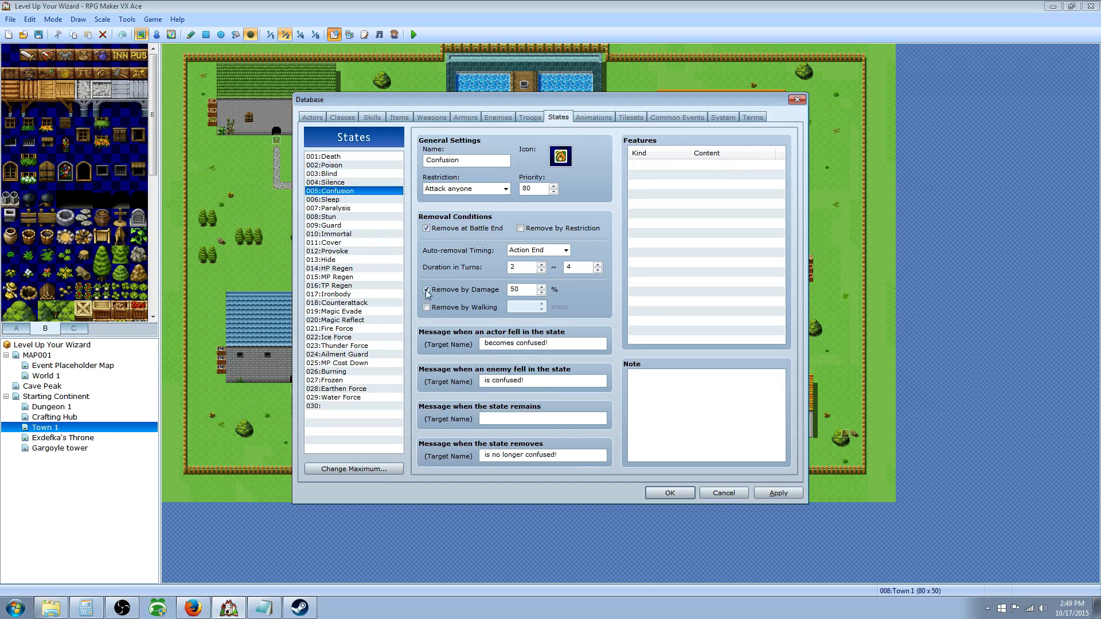
left_click(345, 201)
left_click(347, 208)
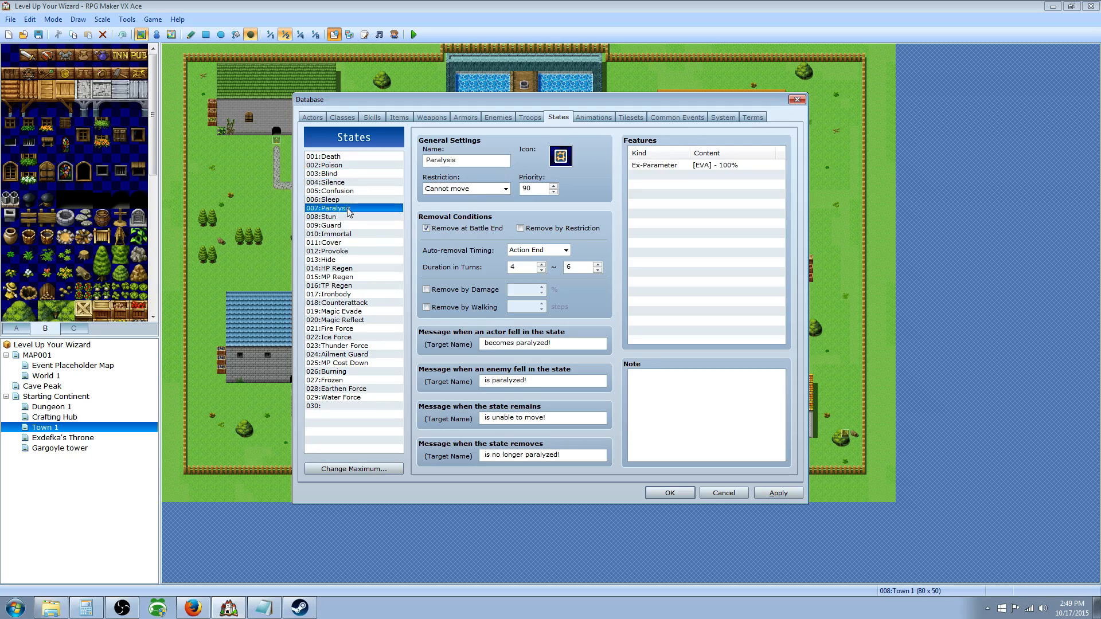
left_click(351, 217)
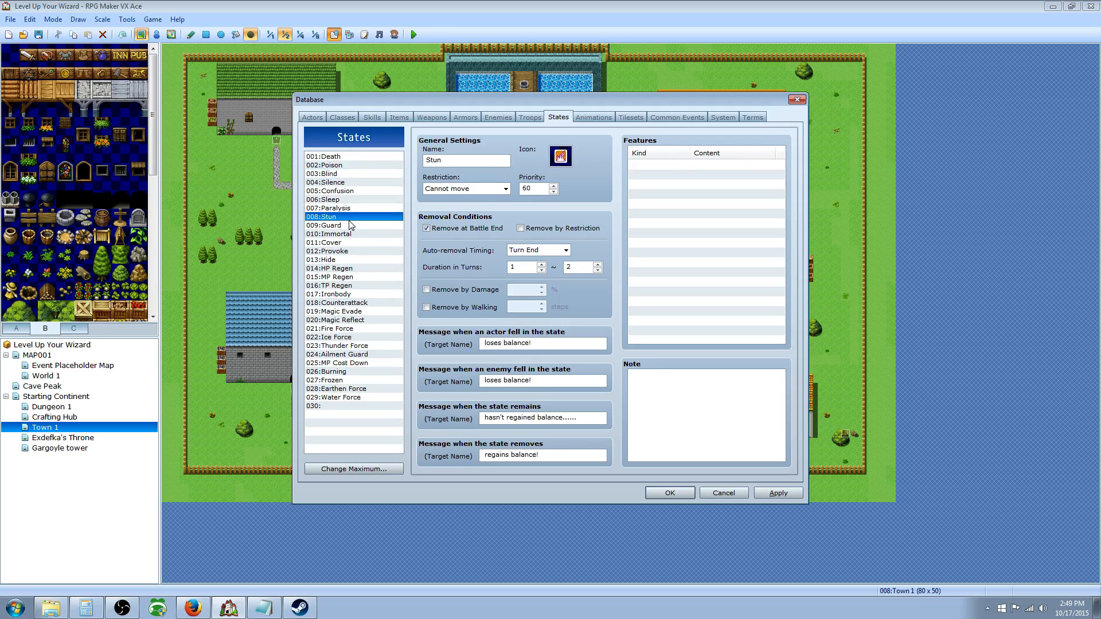
left_click(351, 226)
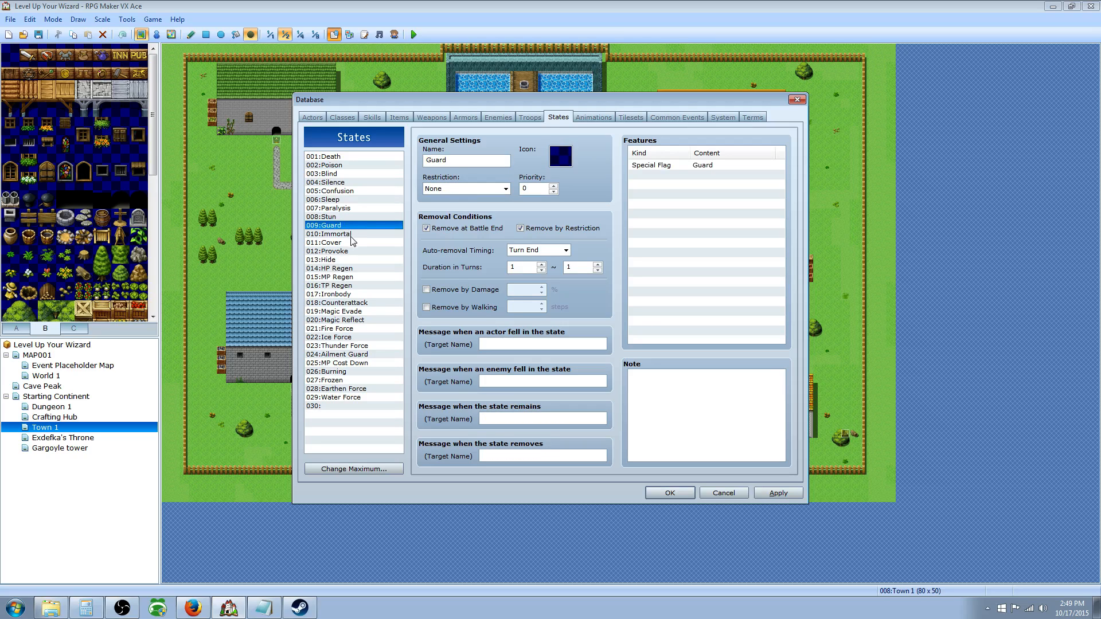
left_click(352, 235)
Compare the settings of the Sleep and Paralysis states
left_click(350, 208)
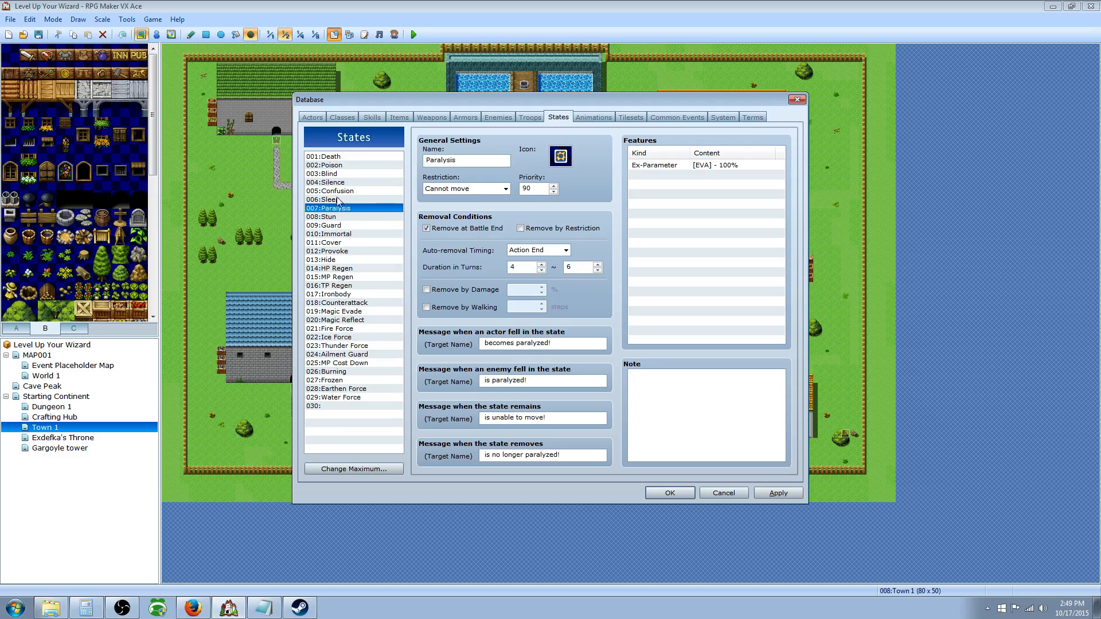
left_click(339, 200)
left_click(340, 209)
left_click(351, 200)
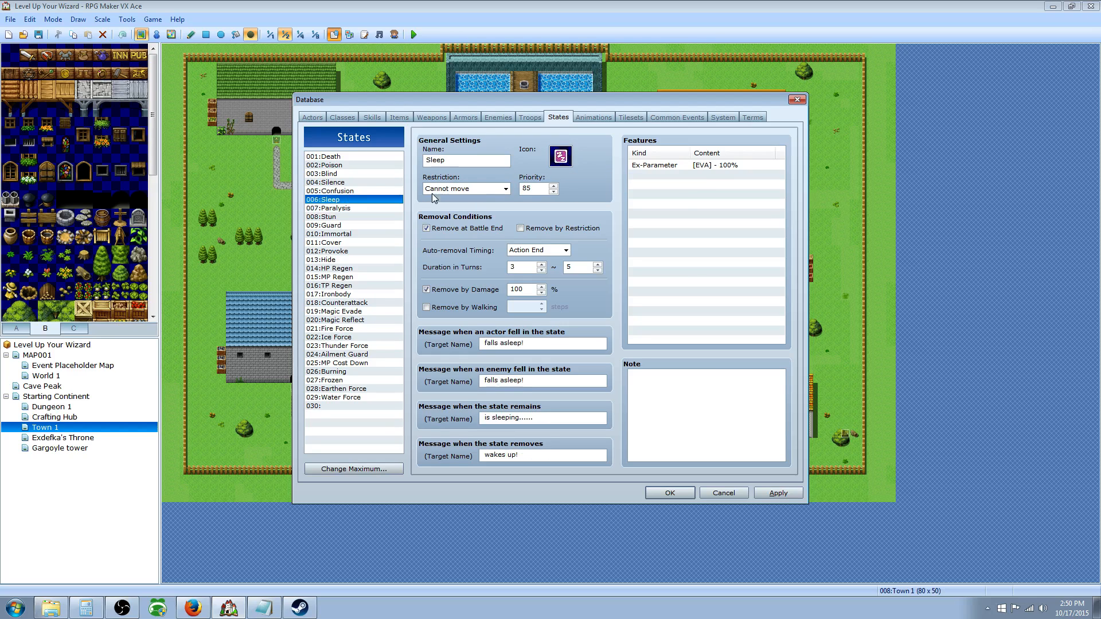
left_click(360, 206)
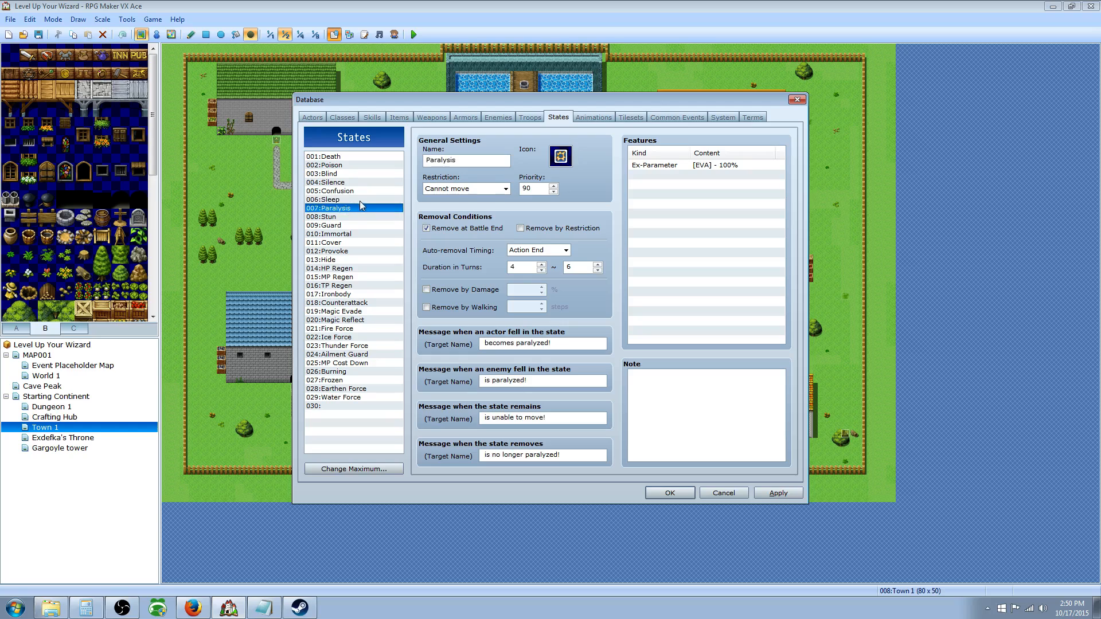
left_click(359, 202)
left_click(361, 208)
Compare the settings of Provoke, Counterattack, HP Regen and MP Regen with the Sleep and Confusion states
left_click(360, 252)
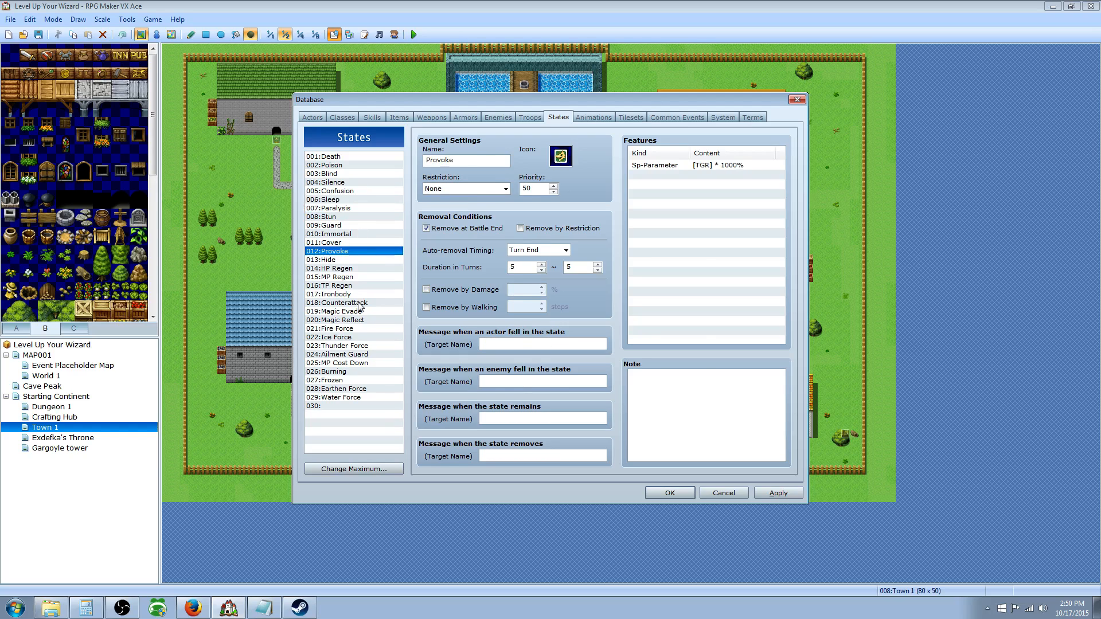
left_click(360, 302)
left_click(358, 277)
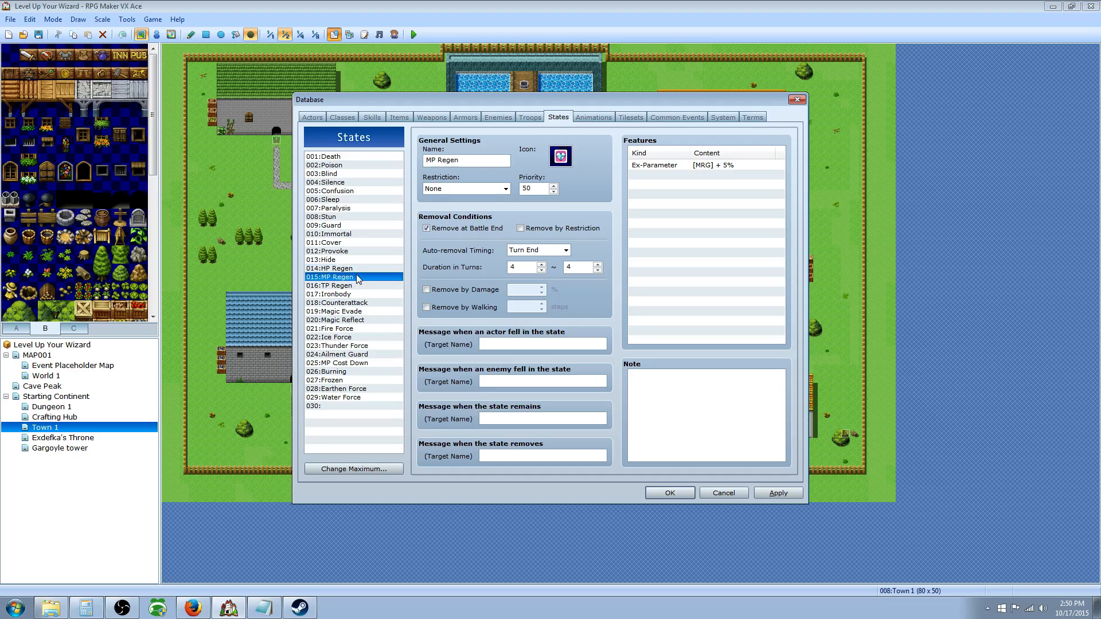
left_click(358, 270)
left_click(358, 279)
left_click(349, 200)
left_click(350, 191)
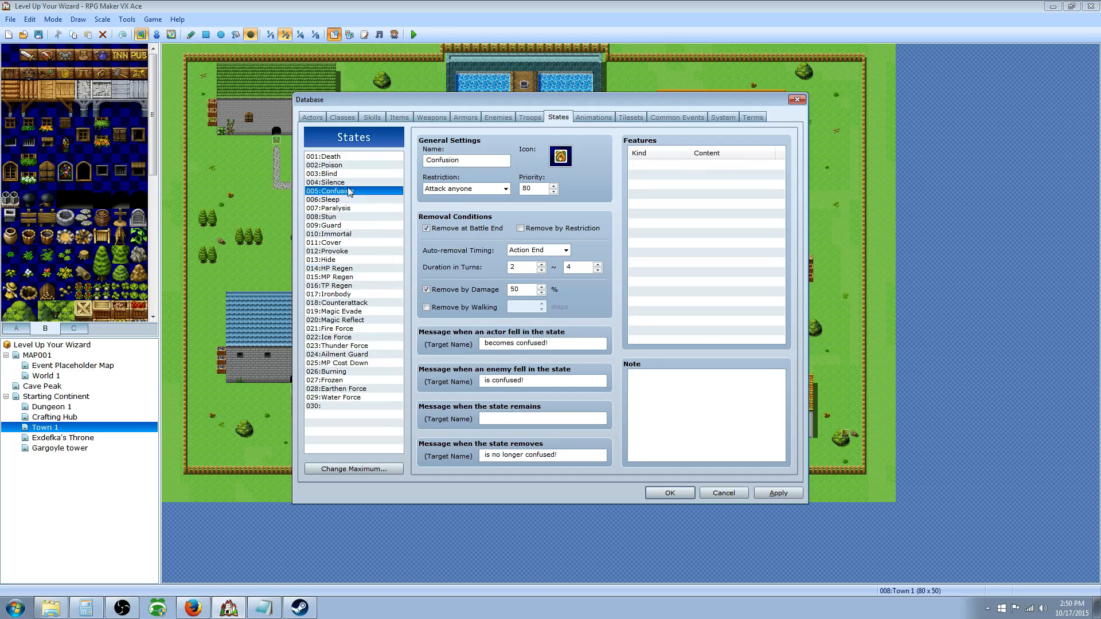
left_click(354, 278)
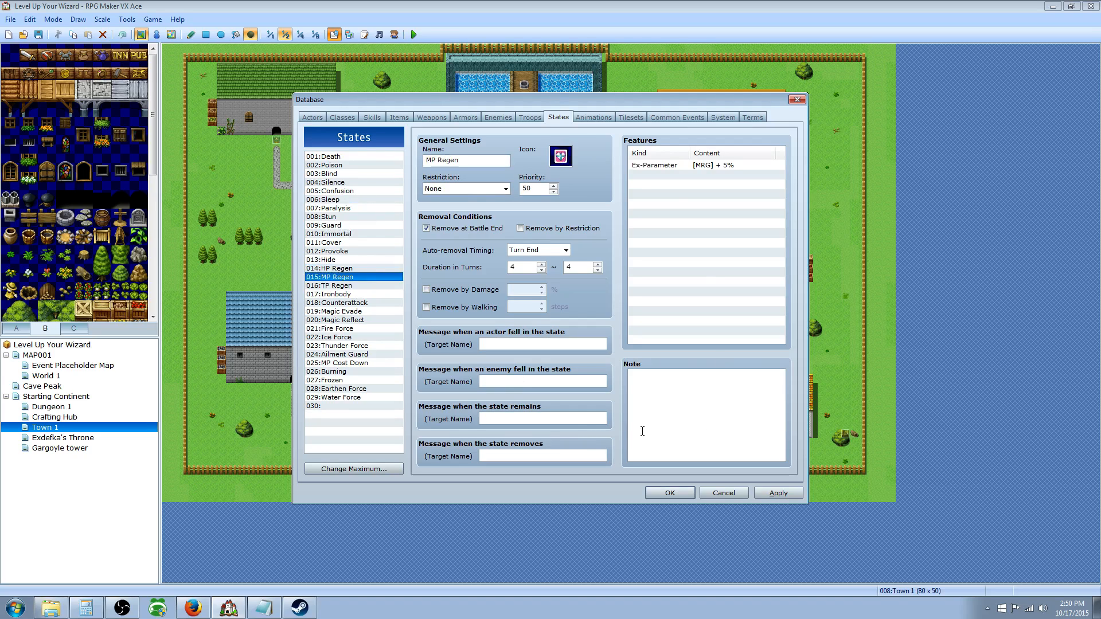
Try MP Regen's restriction options and its battle-end, restriction, damage and walking removal conditions, restoring each setting
left_click(468, 190)
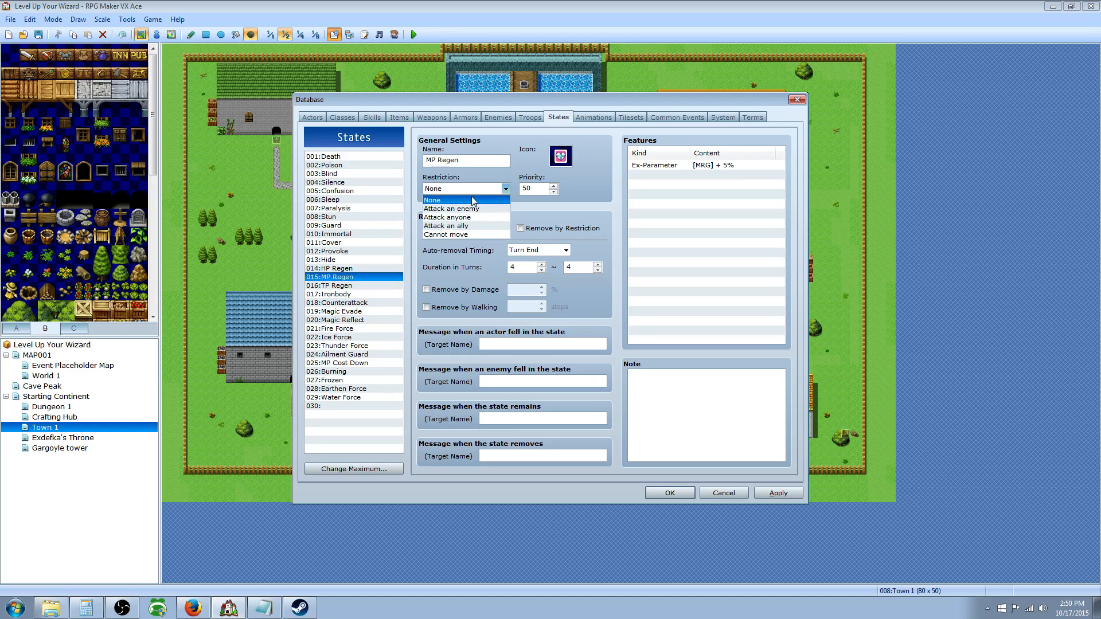
left_click(472, 198)
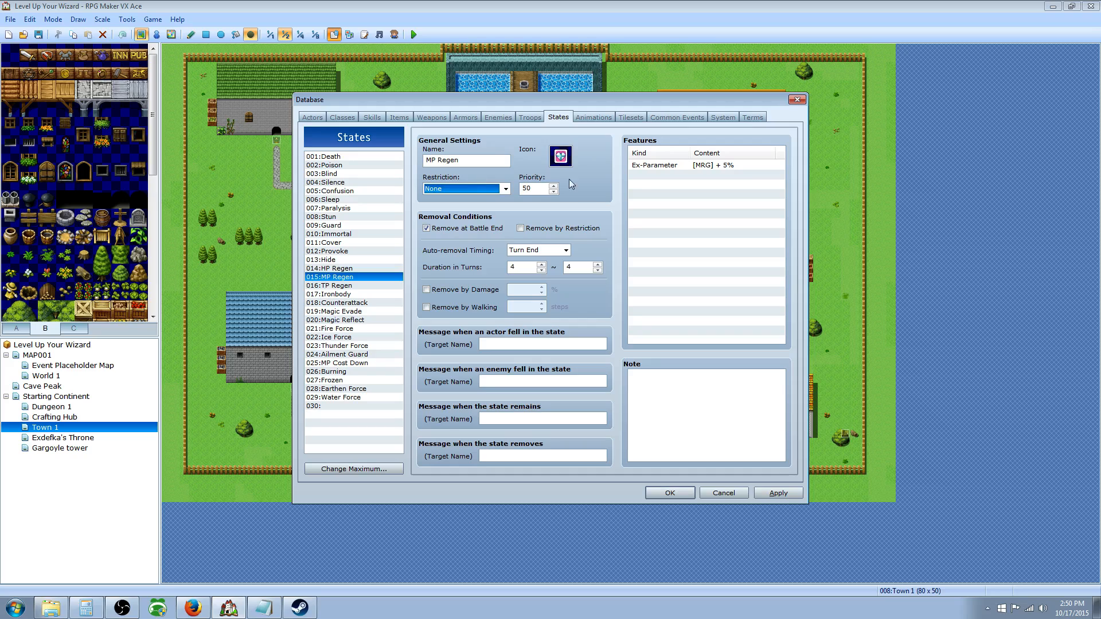
left_click(459, 229)
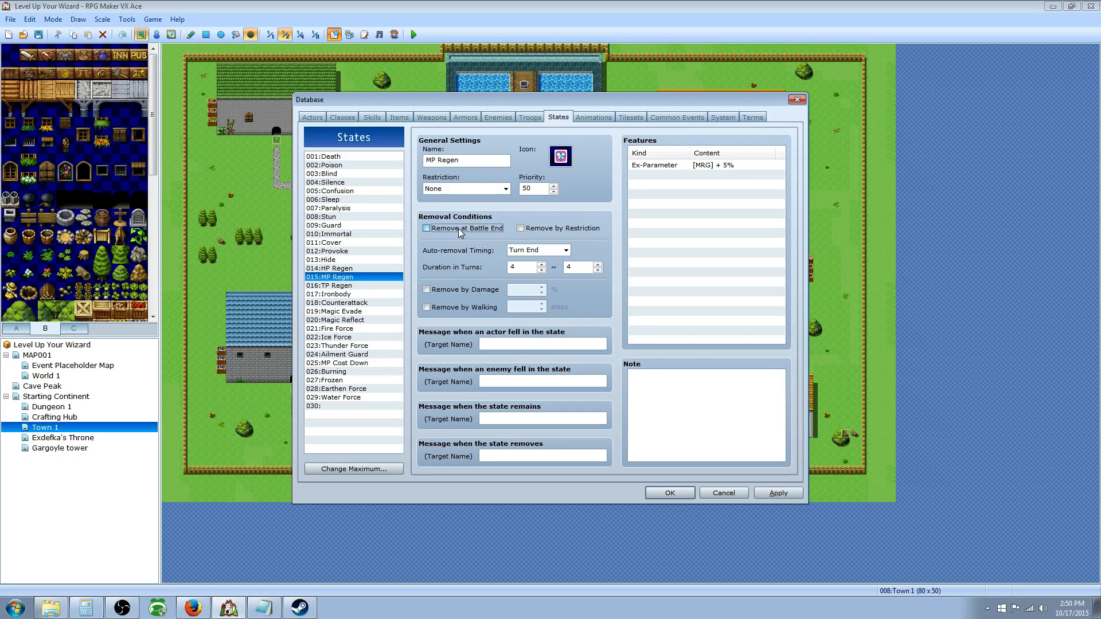
left_click(552, 229)
left_click(551, 229)
left_click(456, 289)
left_click(457, 291)
left_click(454, 308)
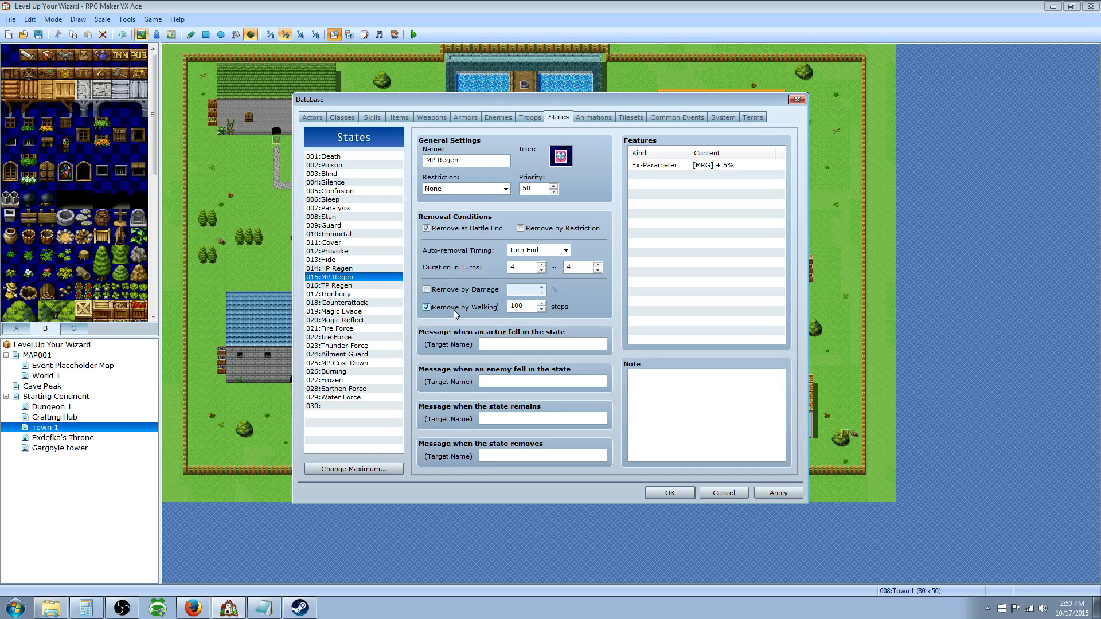
left_click(455, 308)
left_click(489, 309)
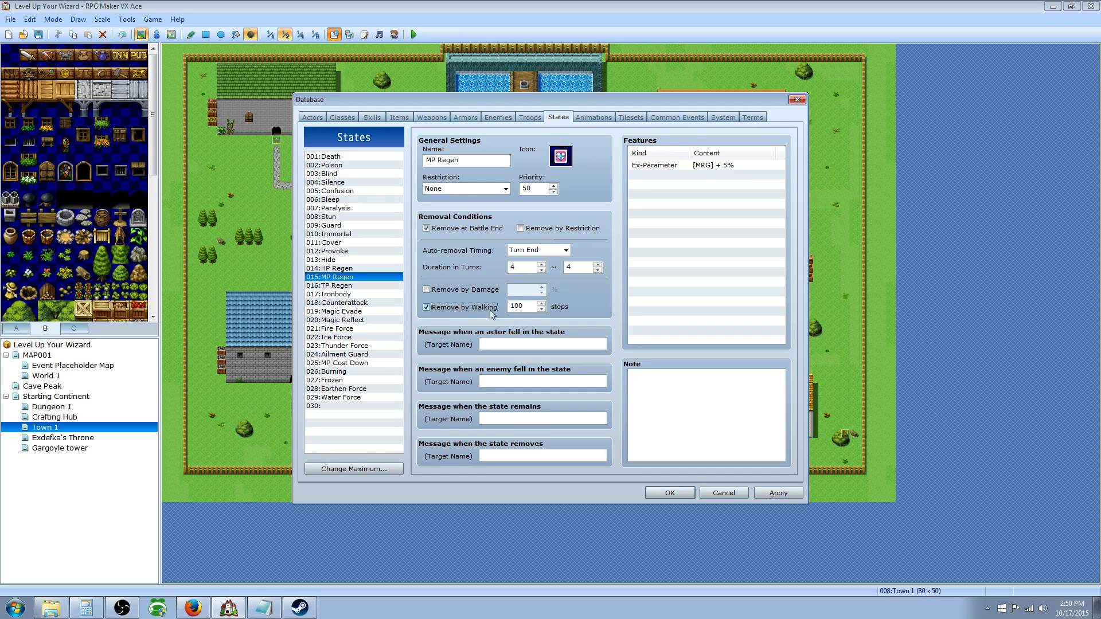
left_click(454, 308)
Try "is now regeing MP" as MP Regen's message for an actor falling into the state, and clear it again
left_click(502, 344)
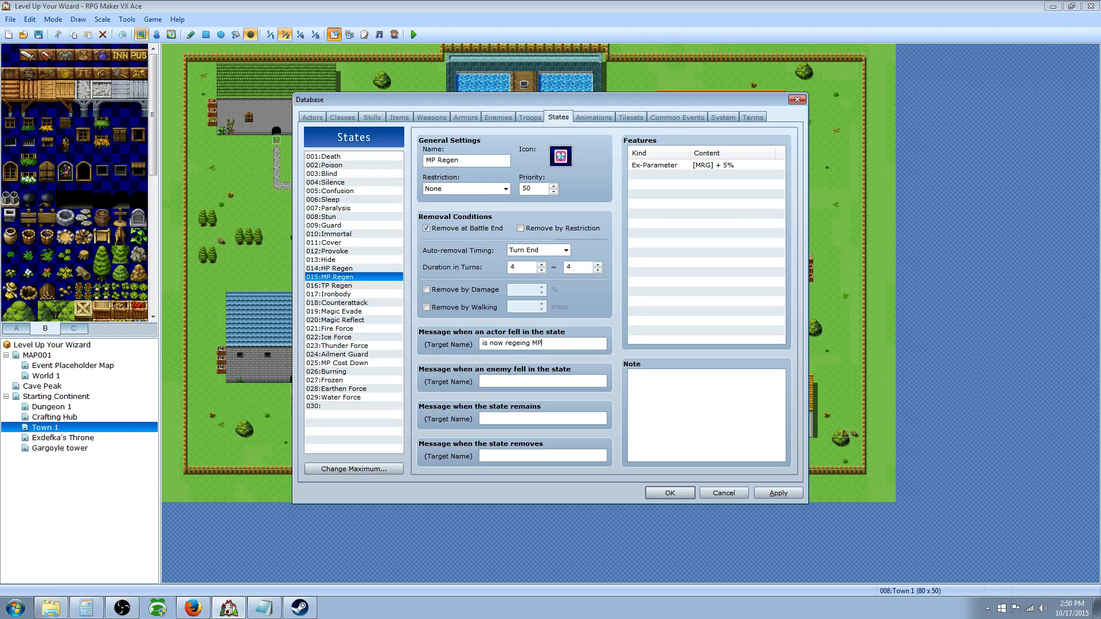
key("BackSpace")
key("BackSpace")
key("BackSpace")
key("BackSpace")
key("BackSpace")
key("BackSpace")
key("BackSpace")
key("BackSpace")
key("BackSpace")
key("BackSpace")
key("BackSpace")
key("BackSpace")
key("BackSpace")
key("BackSpace")
key("BackSpace")
key("BackSpace")
Try adding an MMP parameter feature at 100% to the MP Regen state, and delete it again
left_click(654, 169)
left_click(654, 175)
right_click(655, 173)
left_click(681, 180)
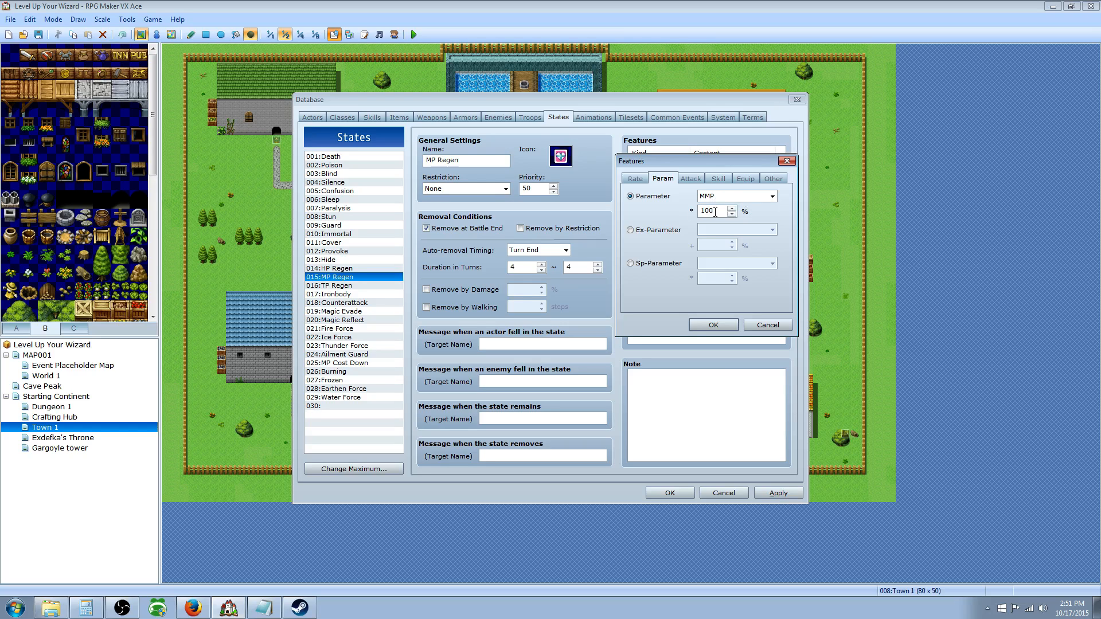
left_click(714, 323)
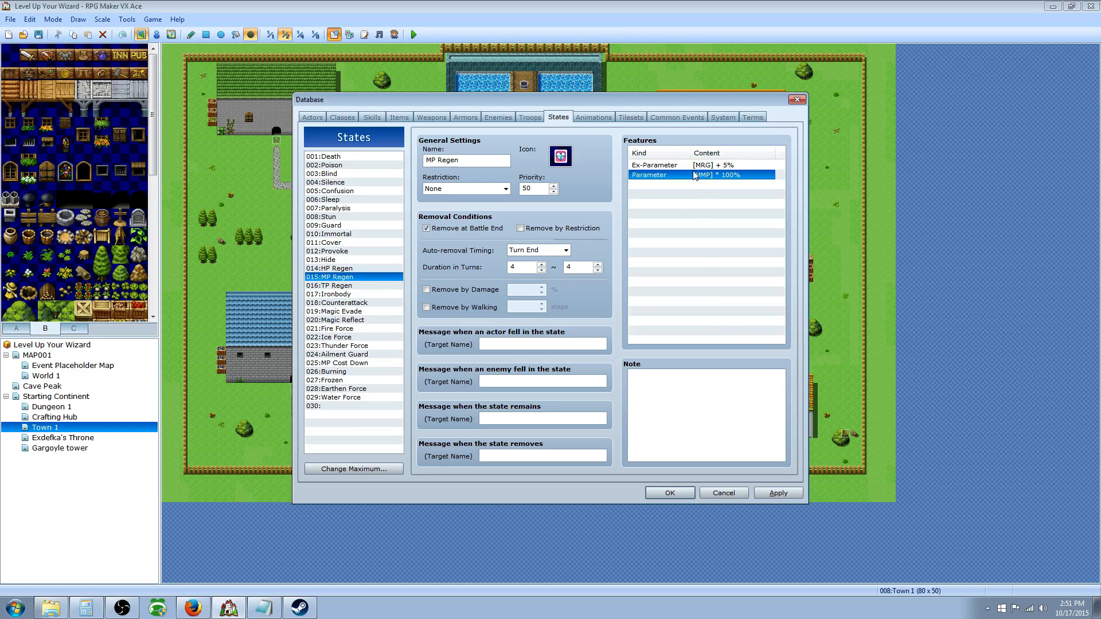
right_click(703, 180)
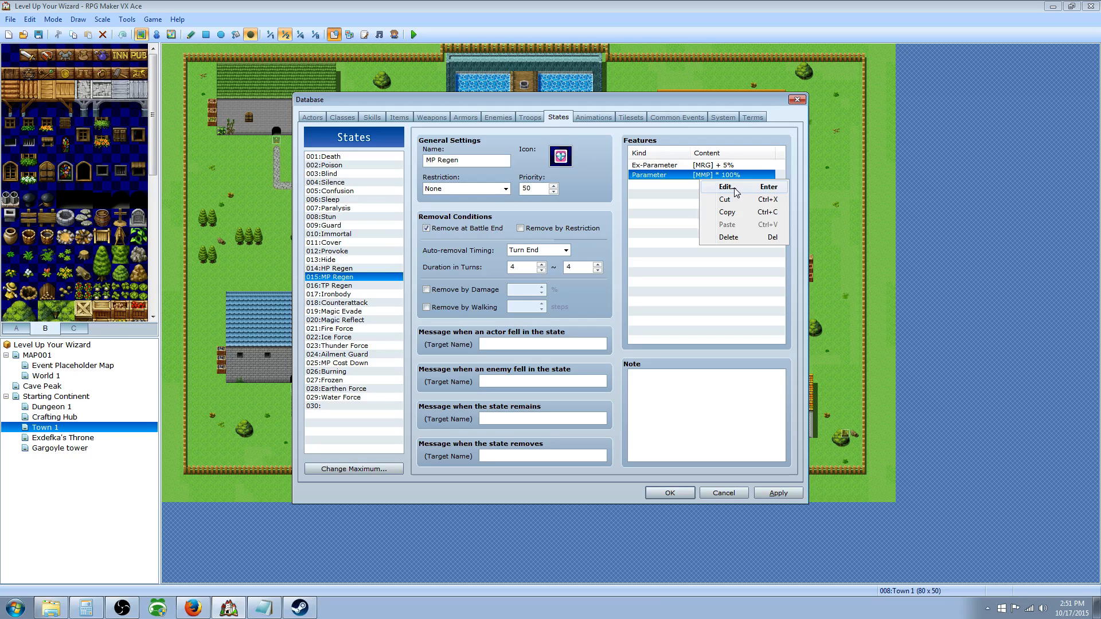
left_click(733, 237)
Inspect the settings of MP Regen's MRG Ex-Parameter feature without changing them
left_click(696, 166)
right_click(682, 172)
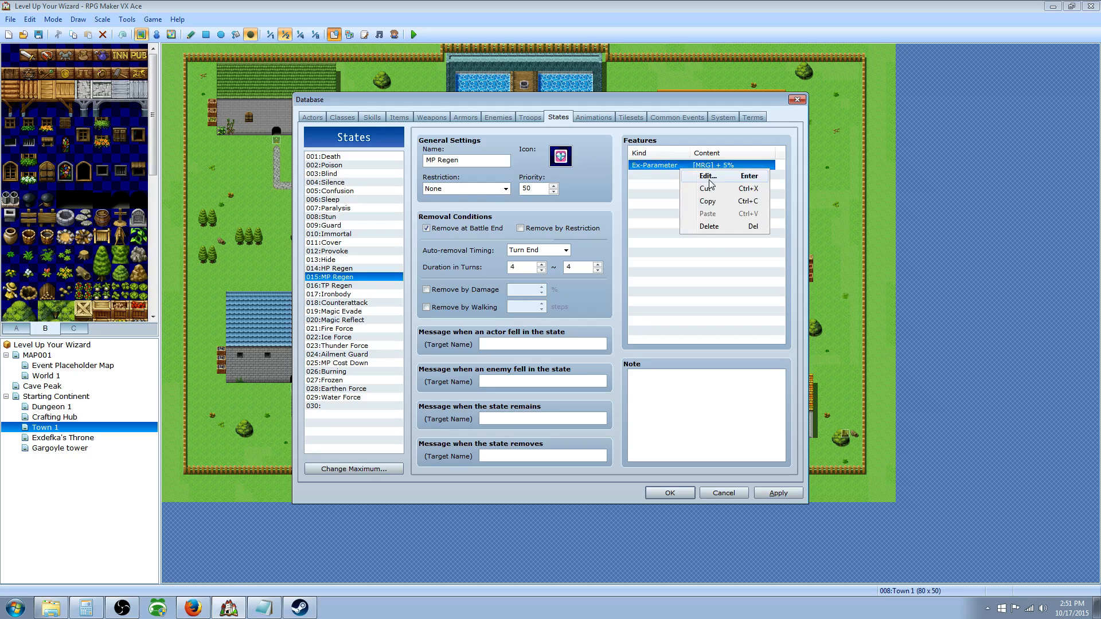
left_click(697, 173)
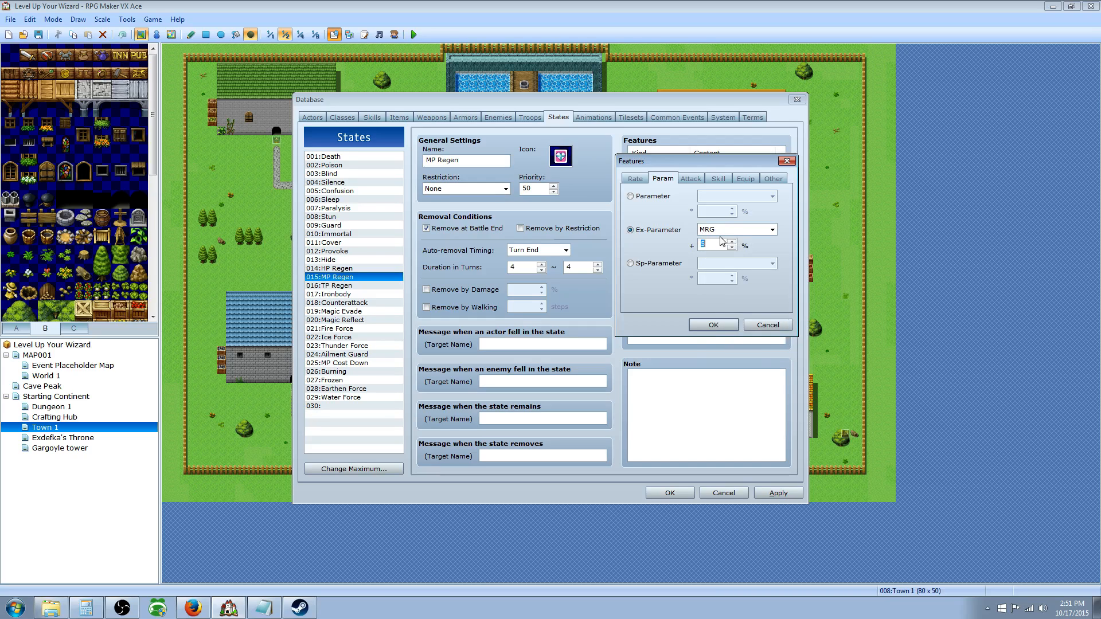
left_click(767, 324)
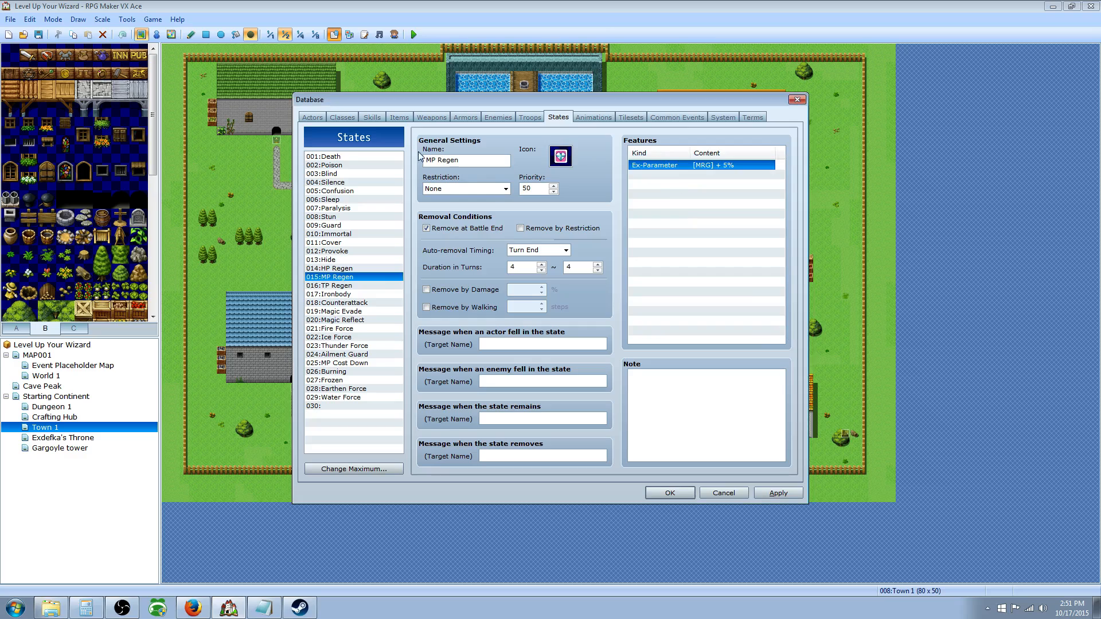
Review the states from Ironbody through Ailment Guard, check Provoke's features, and apply the pending database changes
left_click(342, 294)
key("Down")
key("Down")
key("Down")
key("Down")
key("Down")
key("Down")
key("Down")
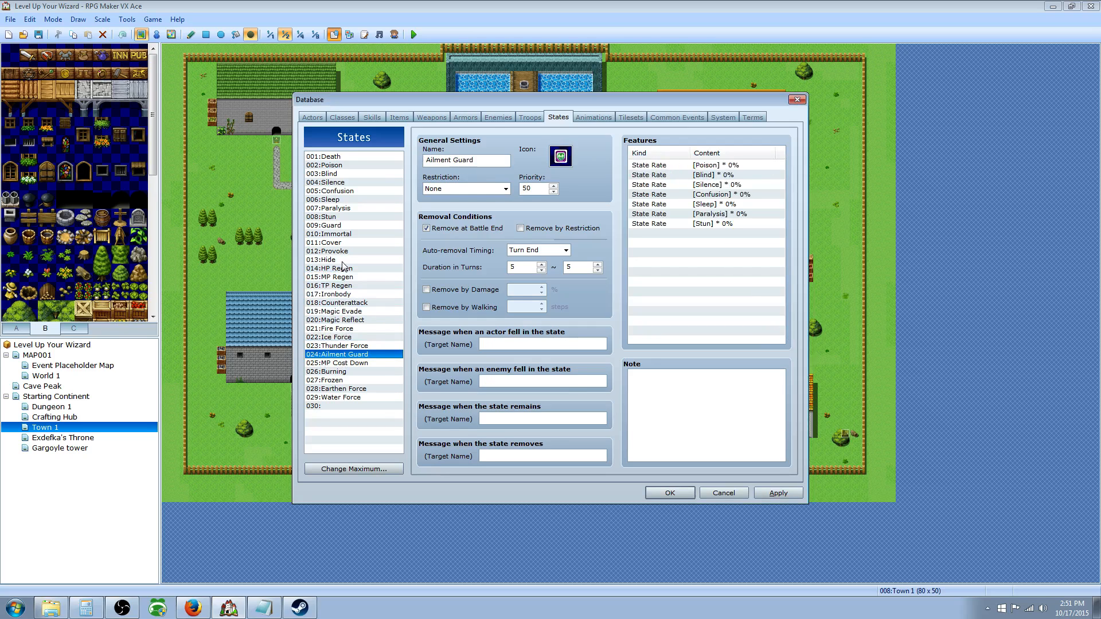
left_click(343, 251)
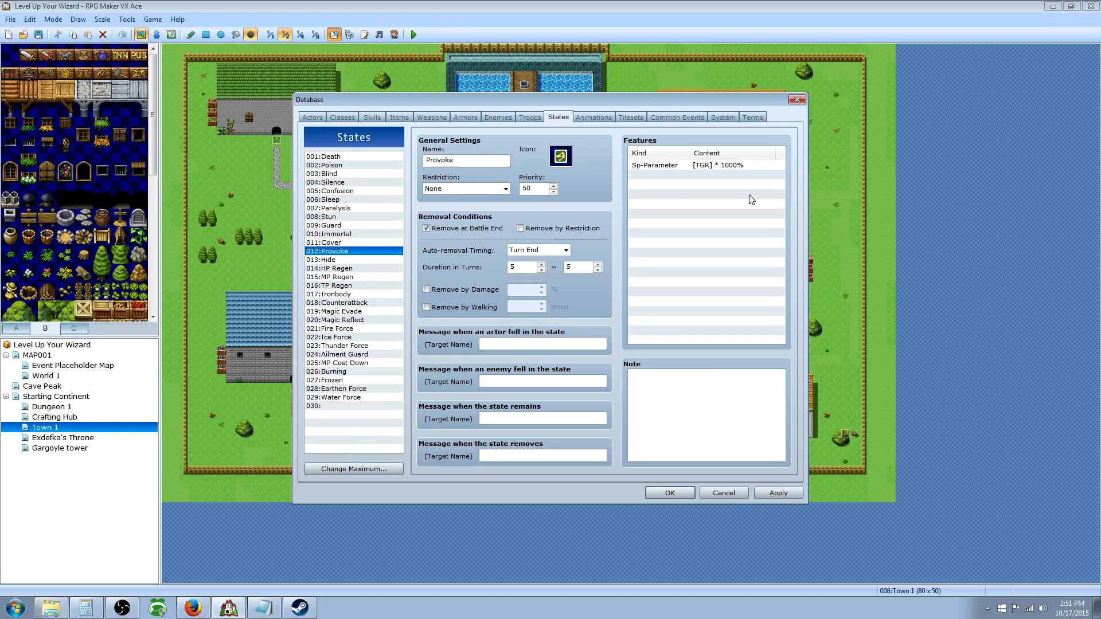
left_click(776, 492)
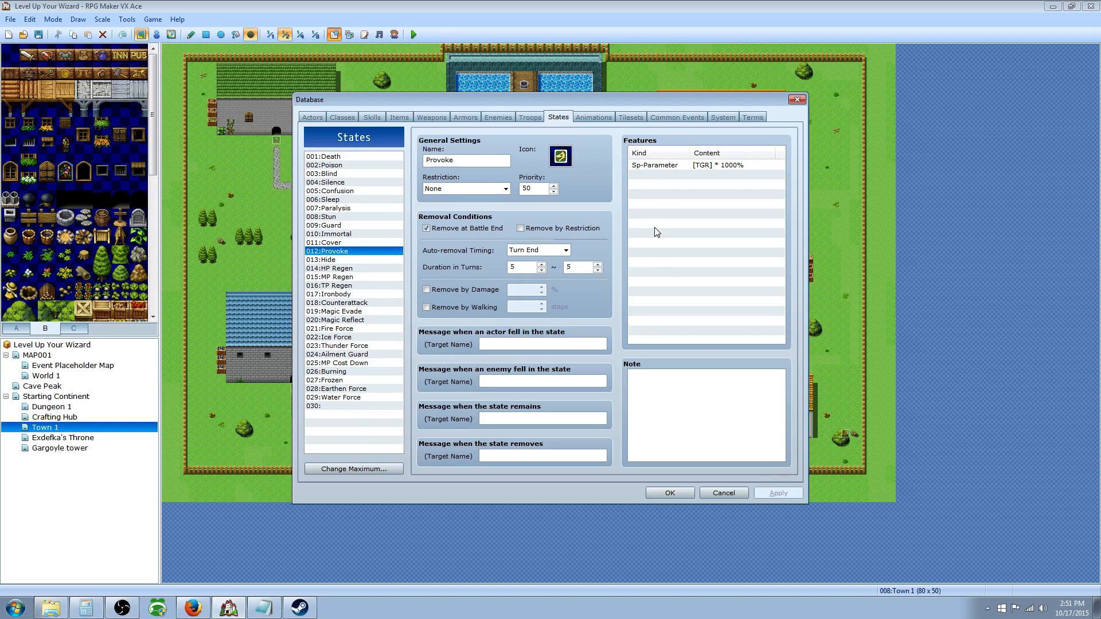
Open the animation settings and preview the Hit Special 1 and Slash Thunder animations
left_click(594, 118)
scroll(398, 388, "down", 3)
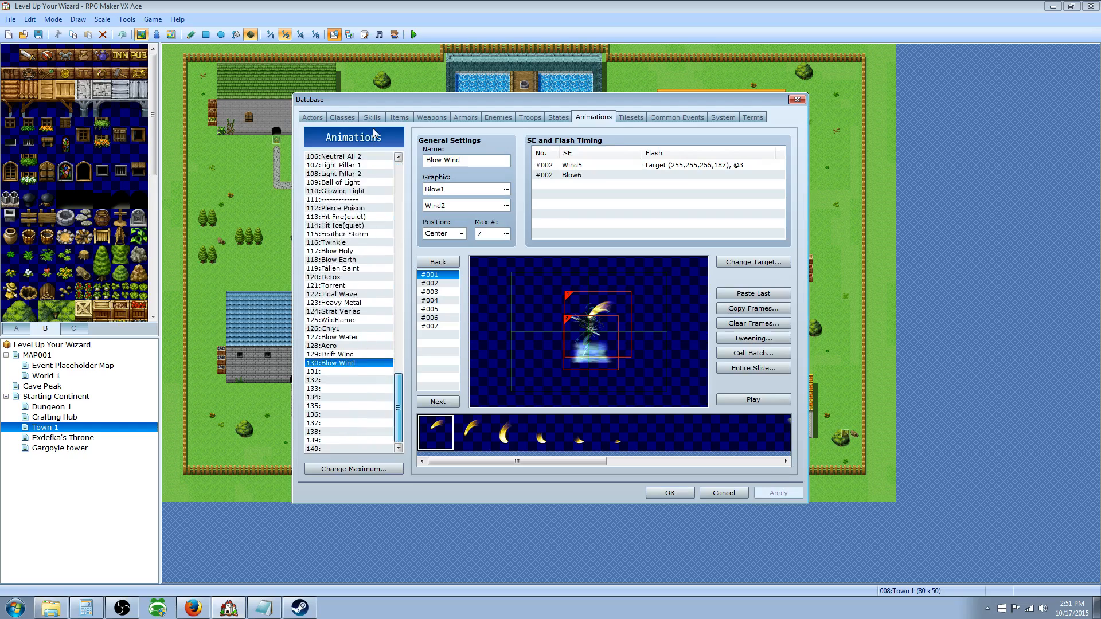
scroll(350, 258, "up", 20)
left_click(342, 191)
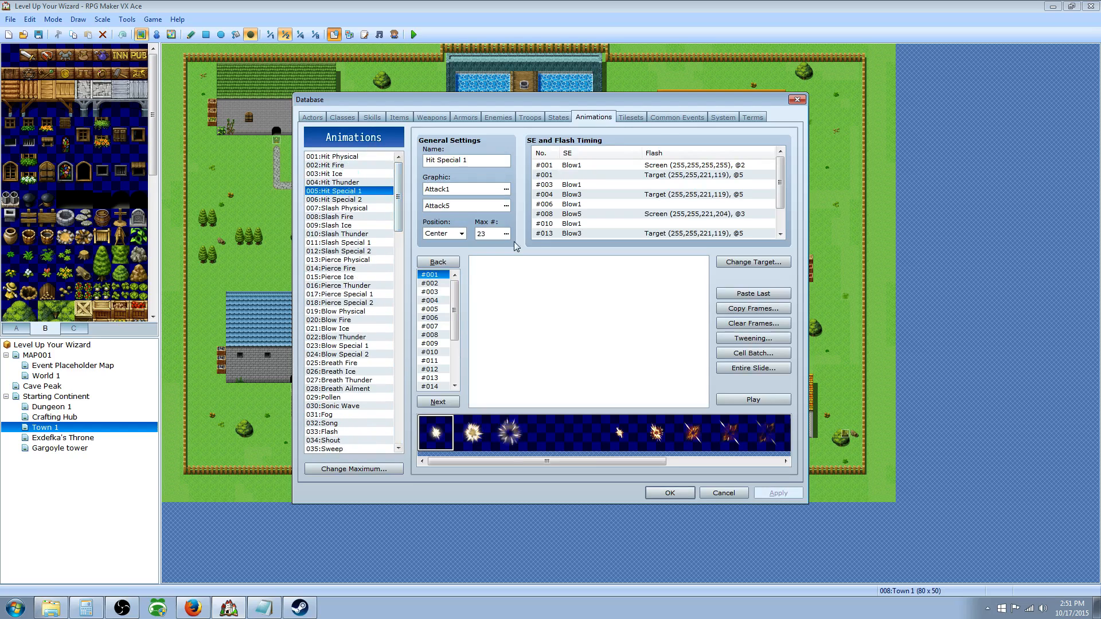
left_click(765, 401)
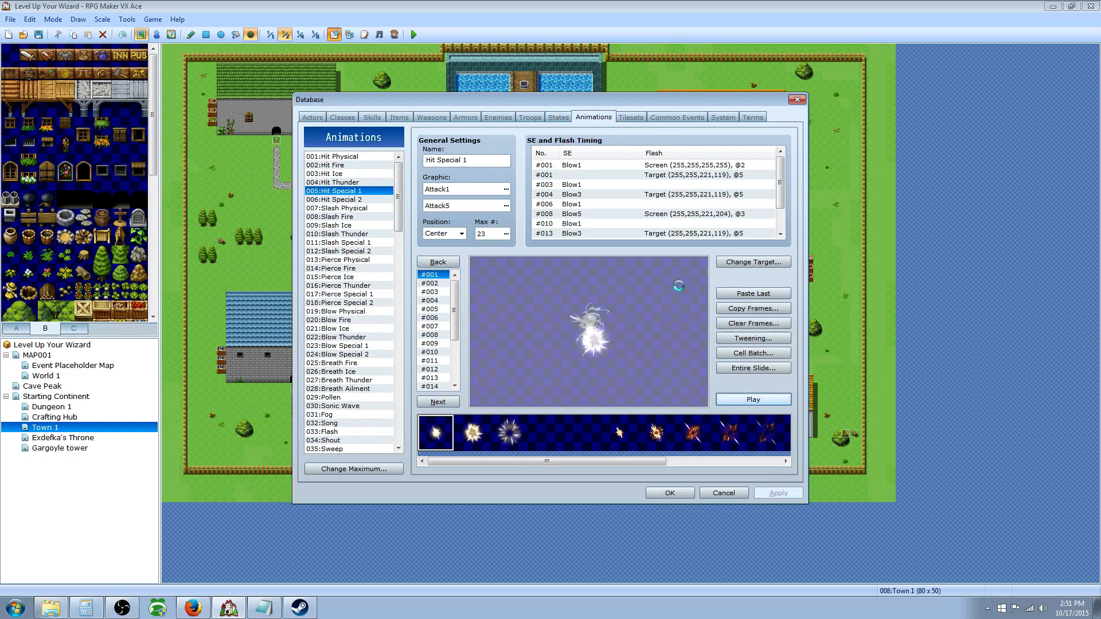
left_click(349, 234)
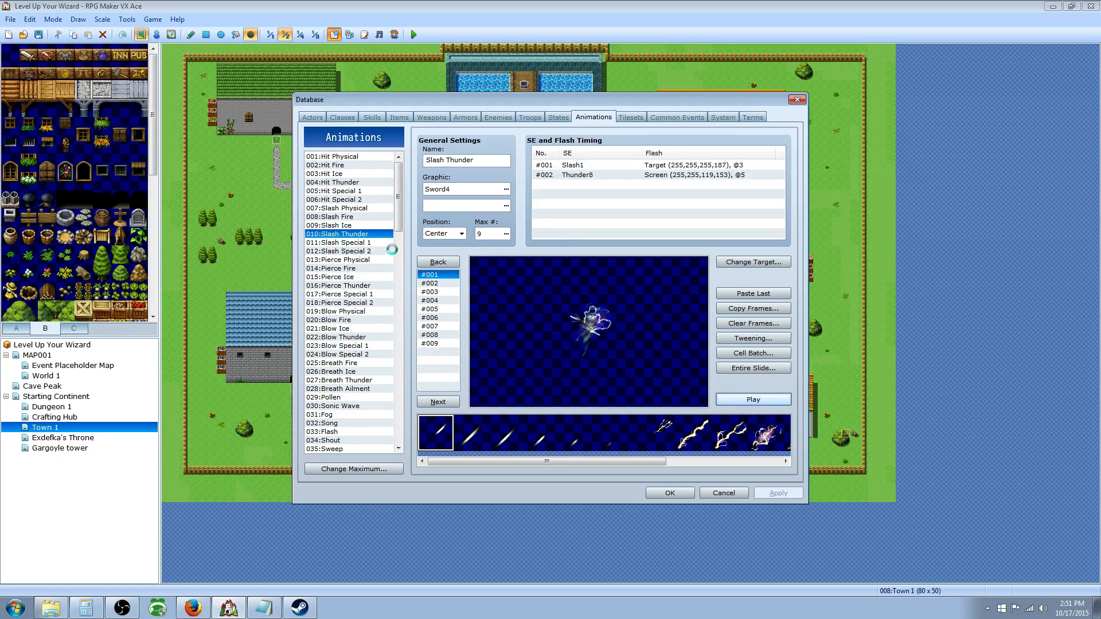
Browse the animations further down the list, including Pierce Special 3, and preview Hit 2 Physical
scroll(401, 315, "down", 16)
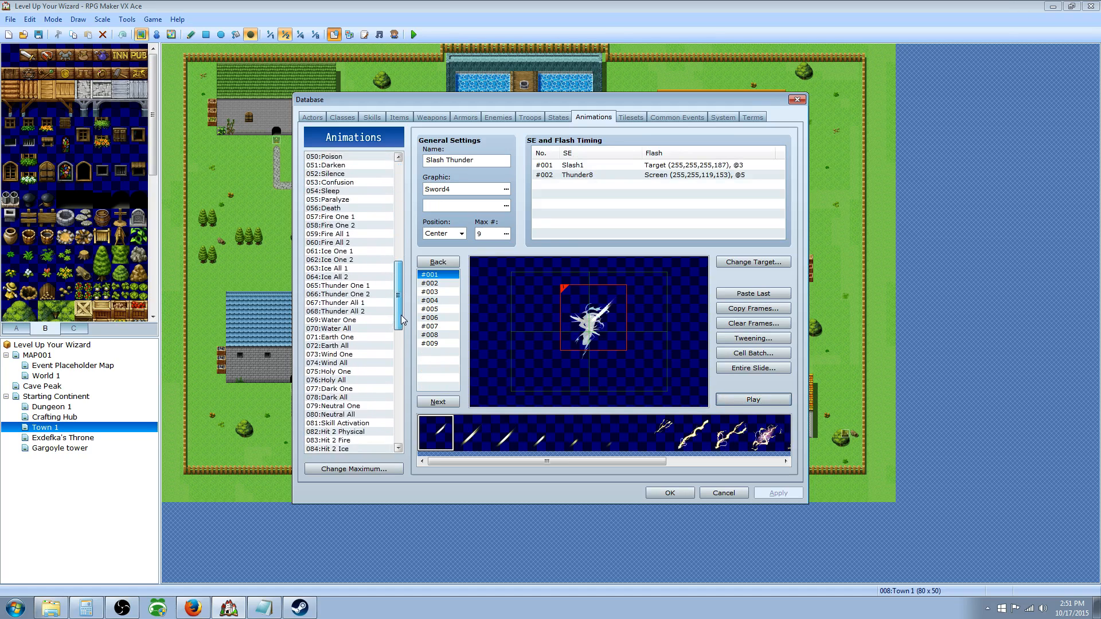
scroll(403, 321, "down", 2)
left_click(370, 346)
mouse_move(395, 317)
left_mouse_down()
mouse_move(397, 411)
mouse_move(399, 332)
left_mouse_up()
left_click(376, 348)
left_click(349, 406)
left_click(361, 287)
left_click(363, 257)
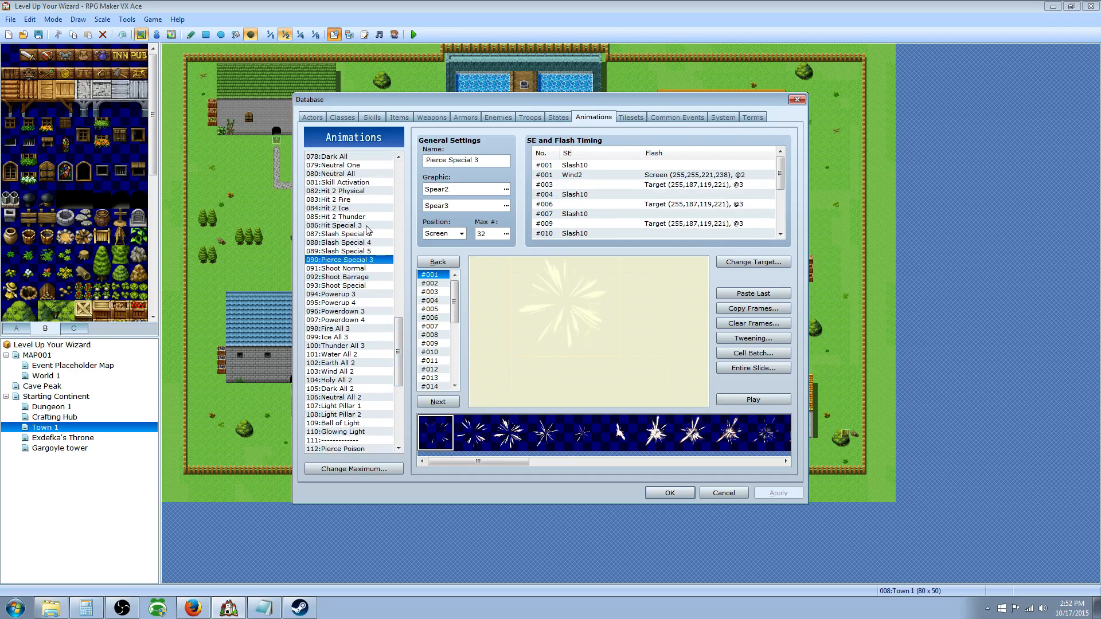
left_click(353, 191)
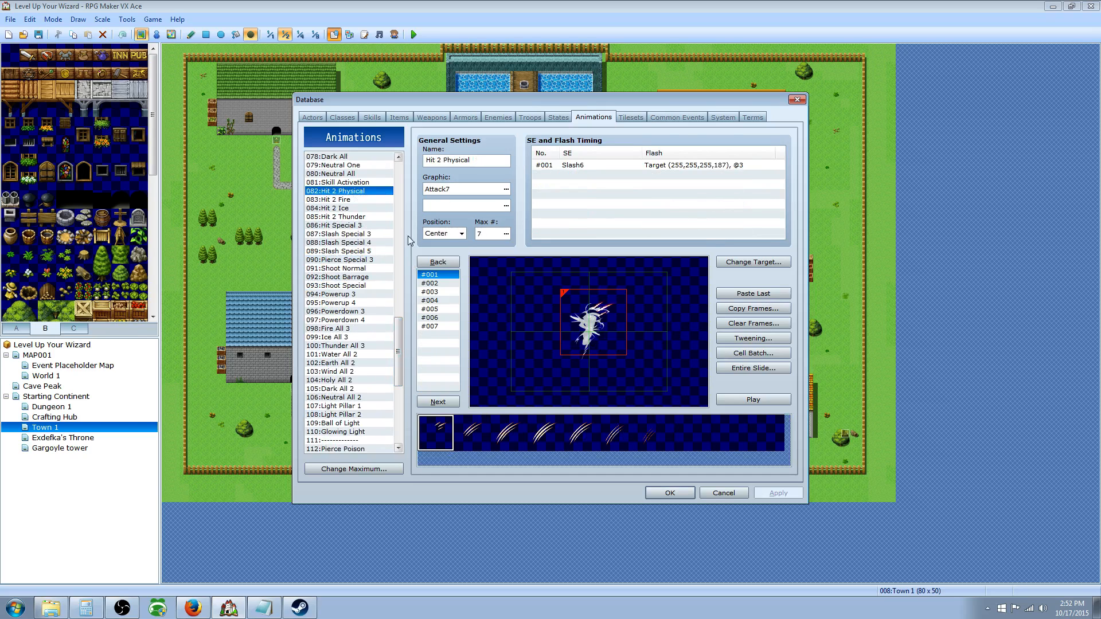
left_click(757, 401)
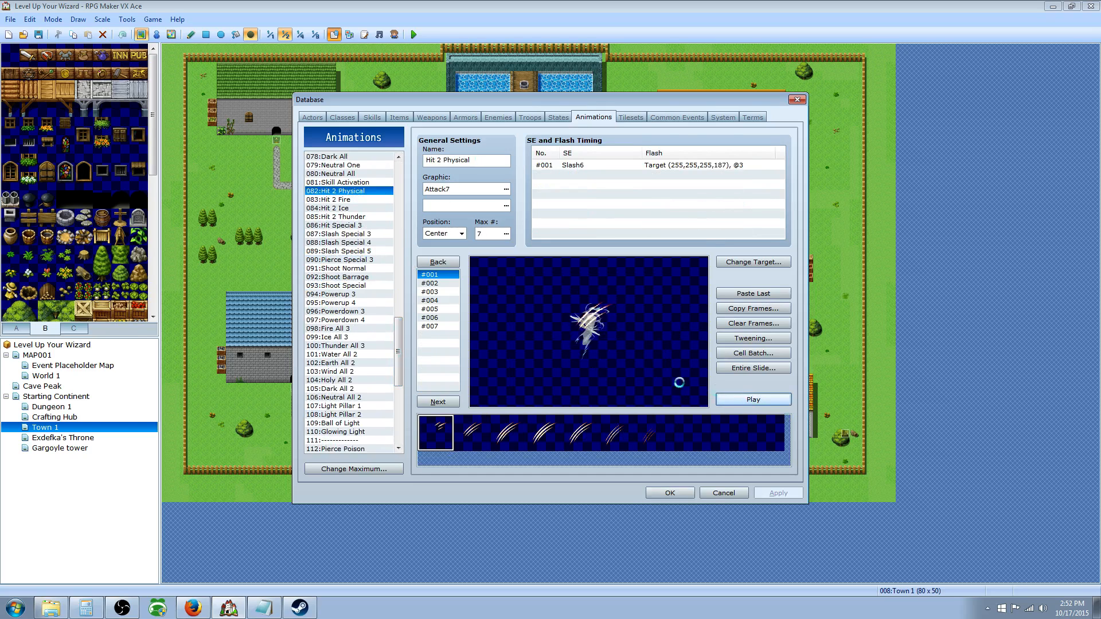
Copy the Hit 2 Physical animation into empty slot 131, keeping the maximum at 140 animations
right_click(352, 194)
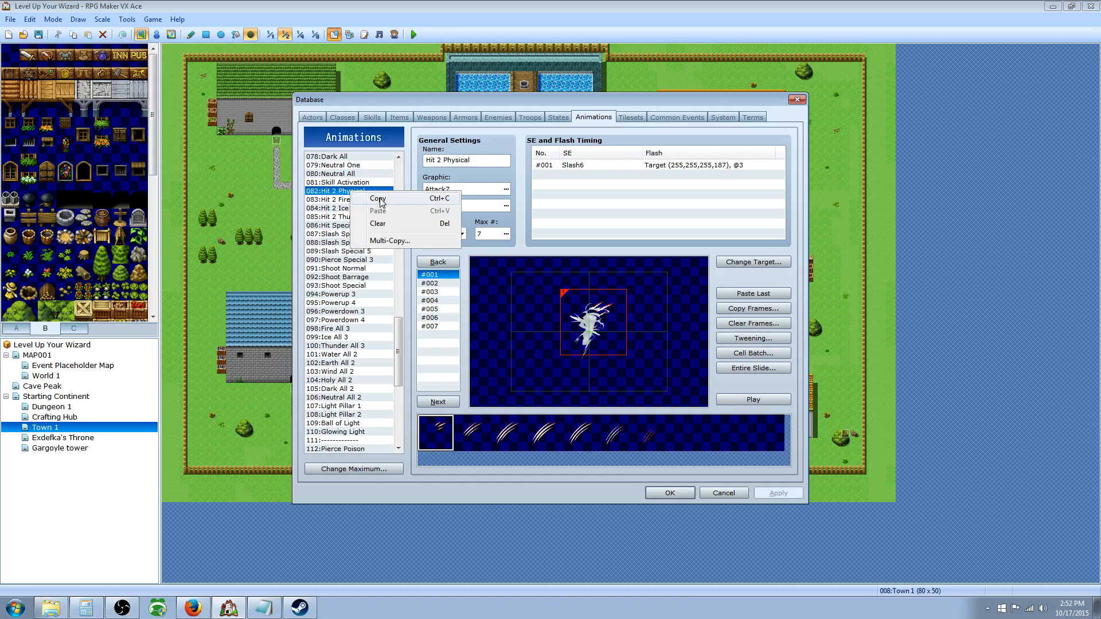
left_click(379, 198)
left_click_drag(400, 334, 400, 390)
left_click(354, 469)
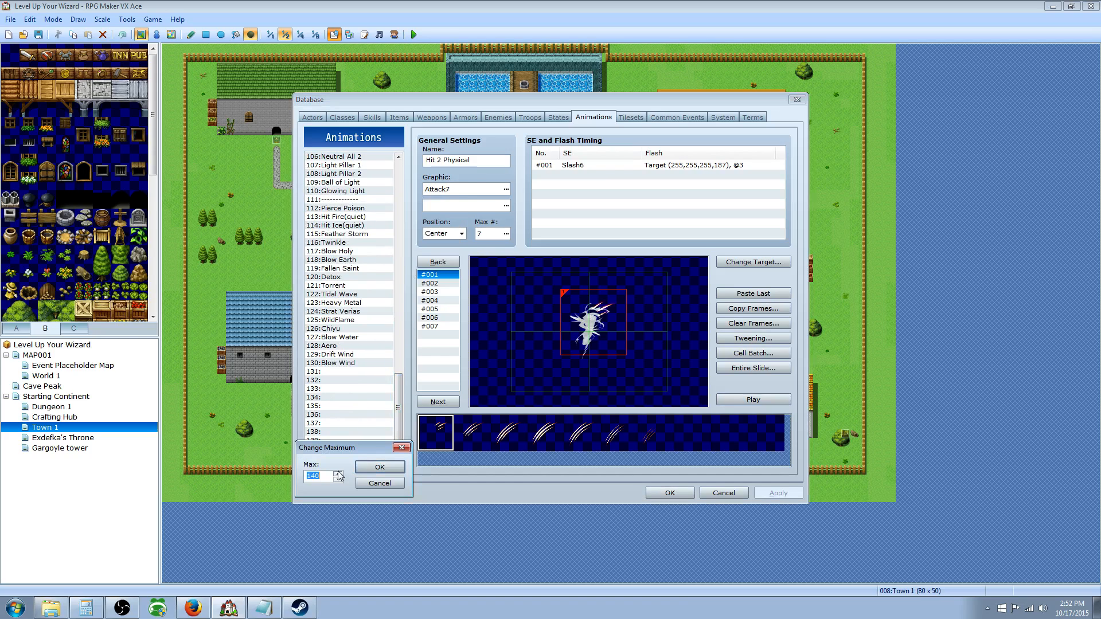
left_click(380, 467)
left_click(345, 372)
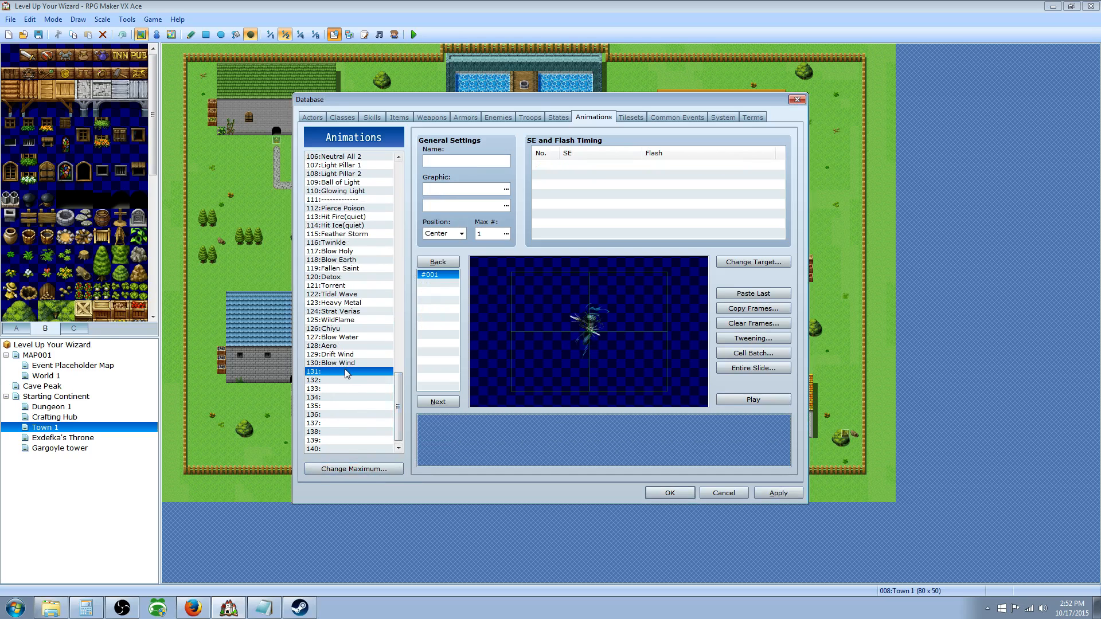
right_click(346, 372)
left_click(367, 388)
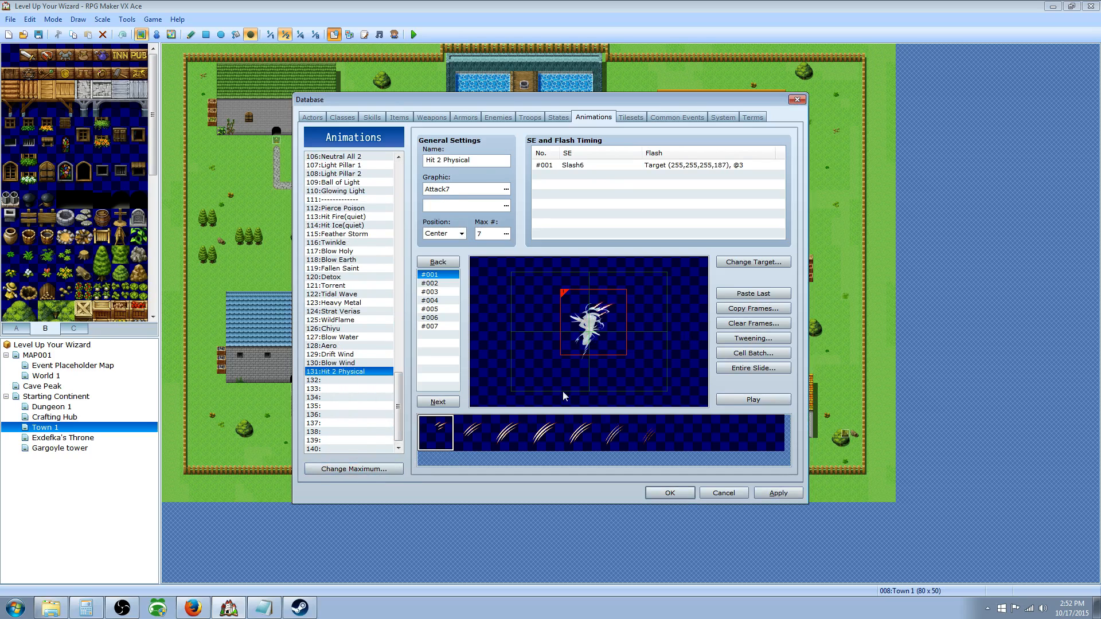
Try sound Slash10 and a target flash of red 136, green 153, blue 153, strength 238 and duration 4 for animation 131's timing entry
right_click(577, 167)
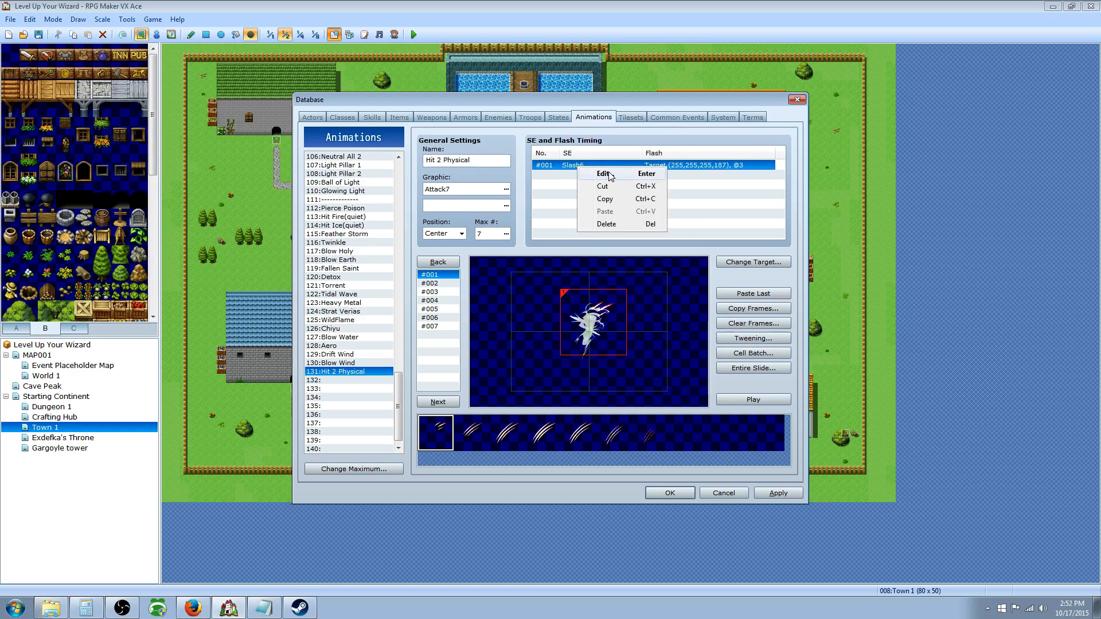
left_click(581, 174)
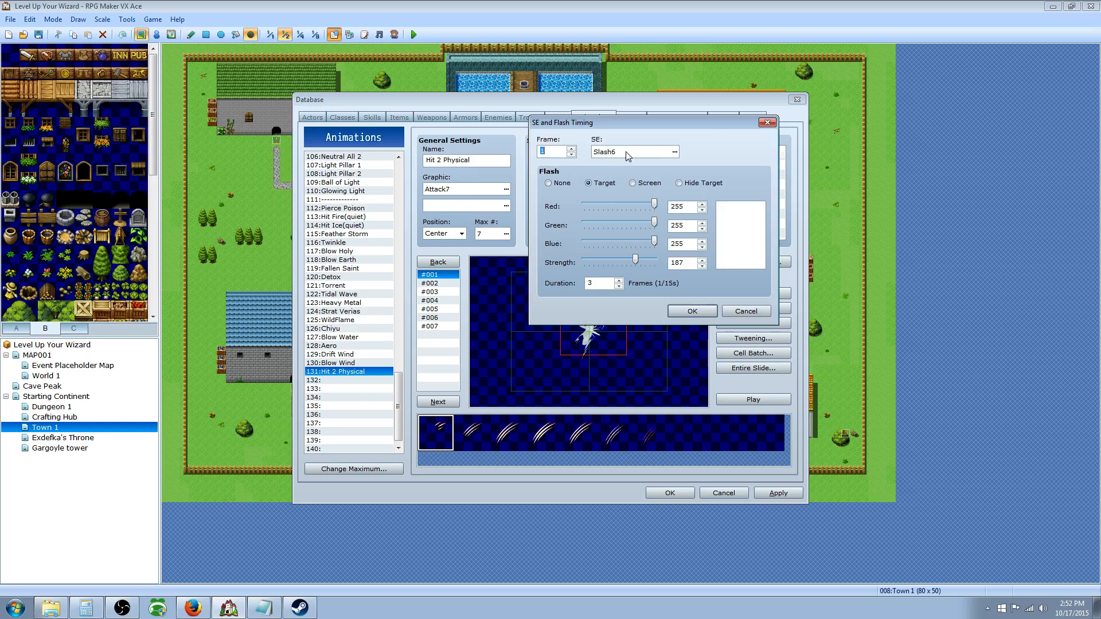
left_click(674, 152)
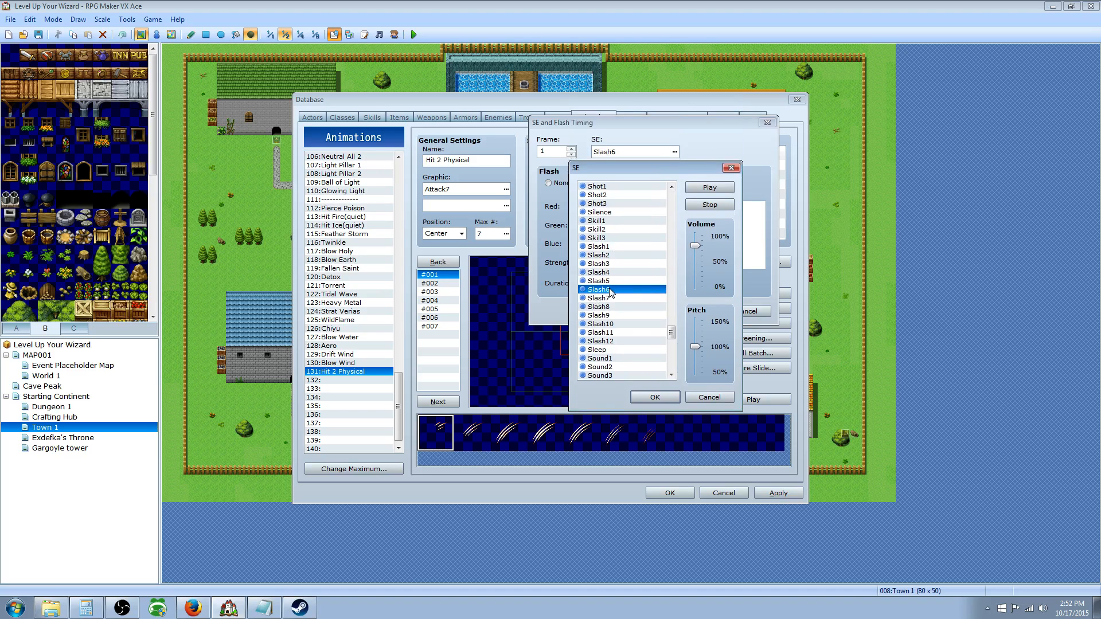
left_click_drag(695, 346, 696, 321)
left_click(707, 193)
left_click(710, 188)
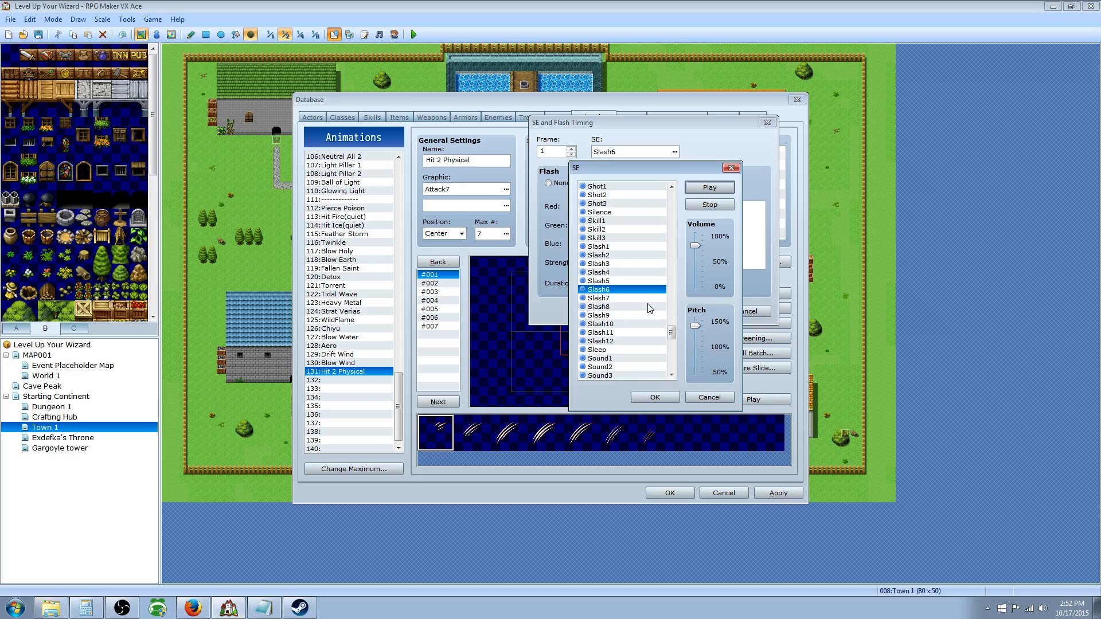
left_click(634, 325)
left_click(655, 397)
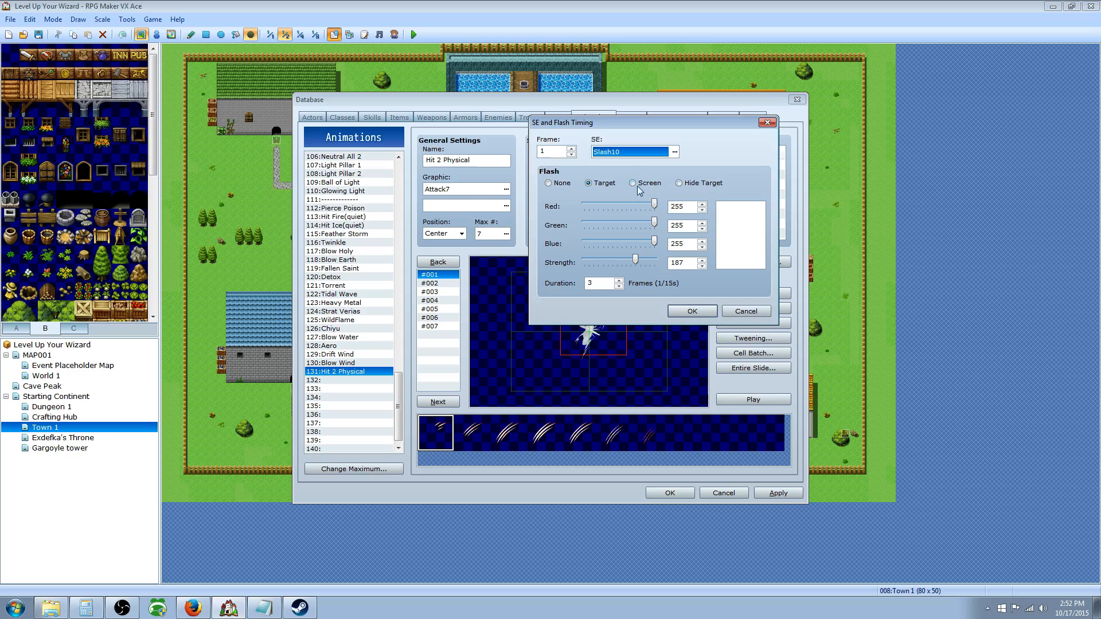
left_click_drag(655, 208, 627, 241)
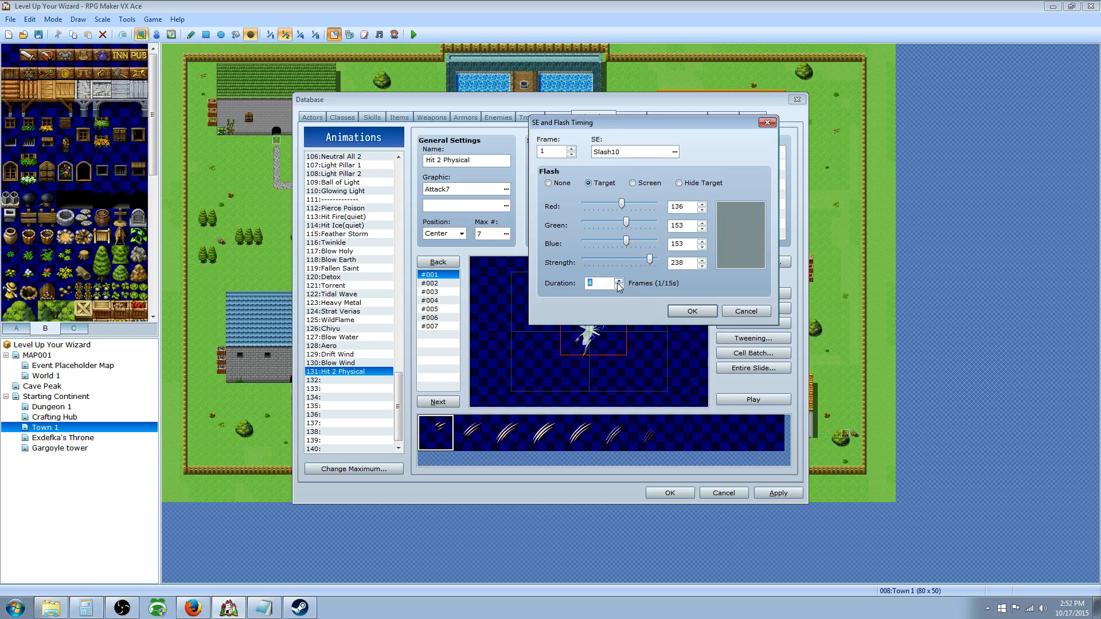
left_click(741, 312)
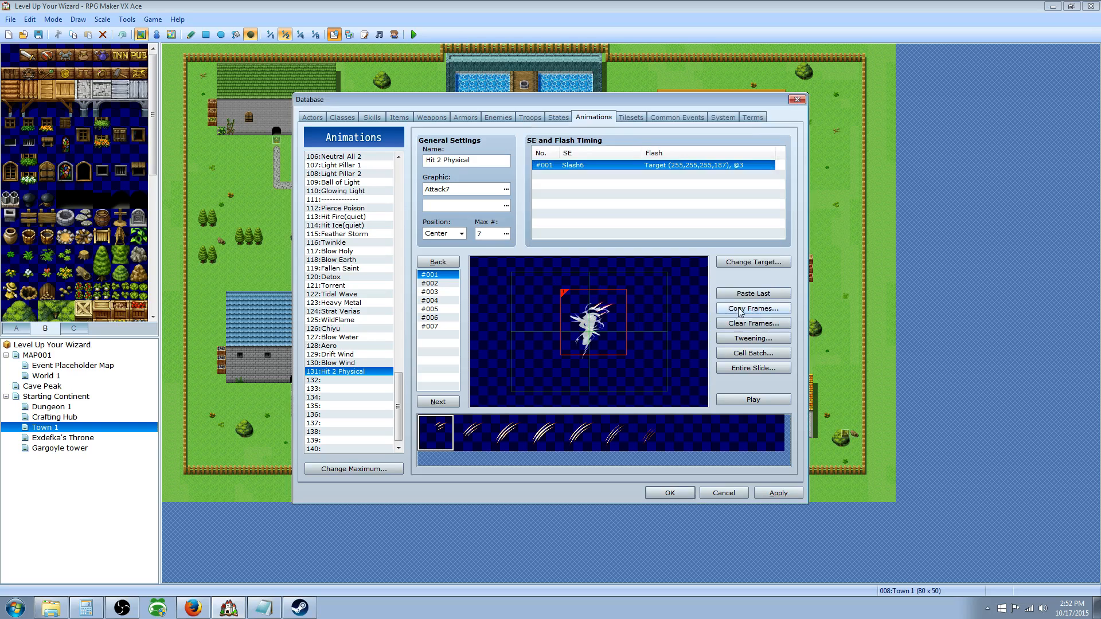
Shift the hue of animation 131's Attack7 graphic to blue and preview the animation
left_click(504, 189)
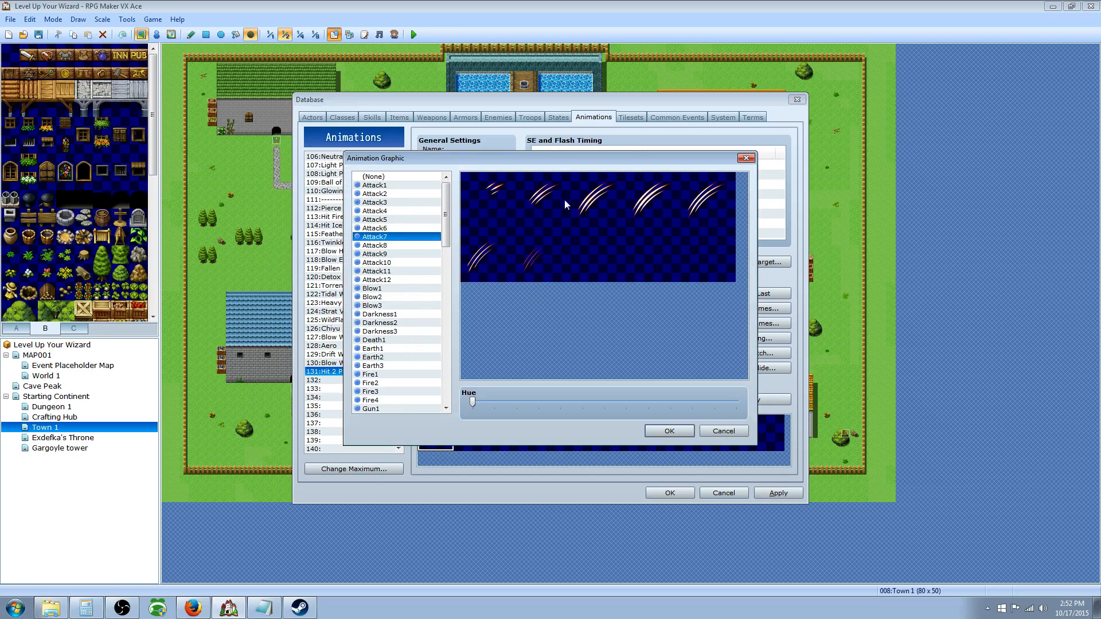
left_click_drag(473, 402, 650, 402)
left_click_drag(720, 397, 609, 387)
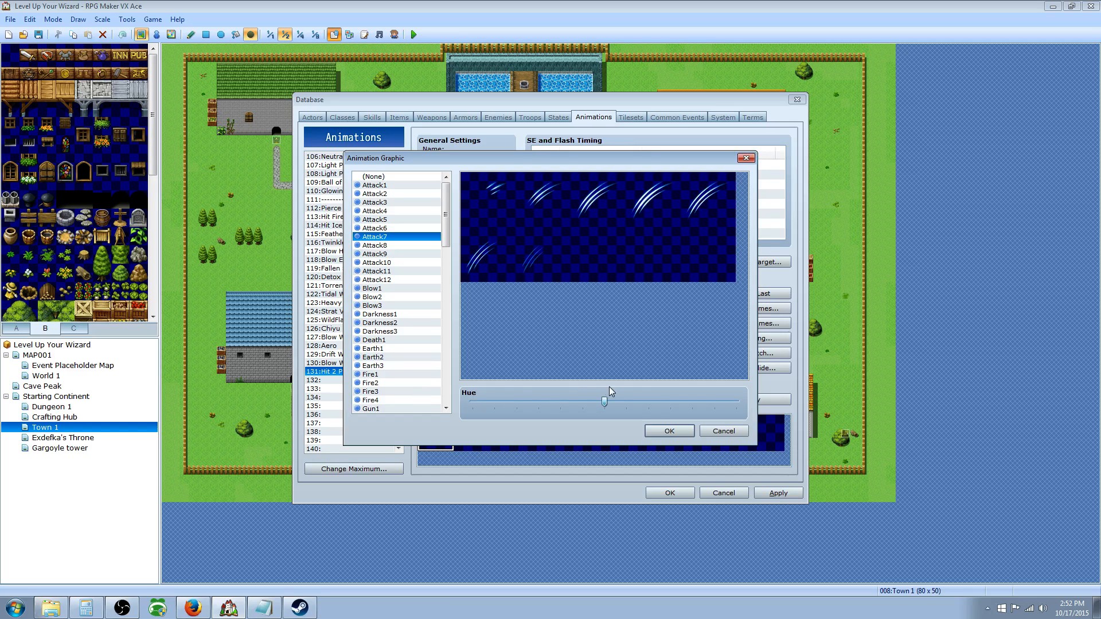
left_click(670, 431)
left_click(745, 400)
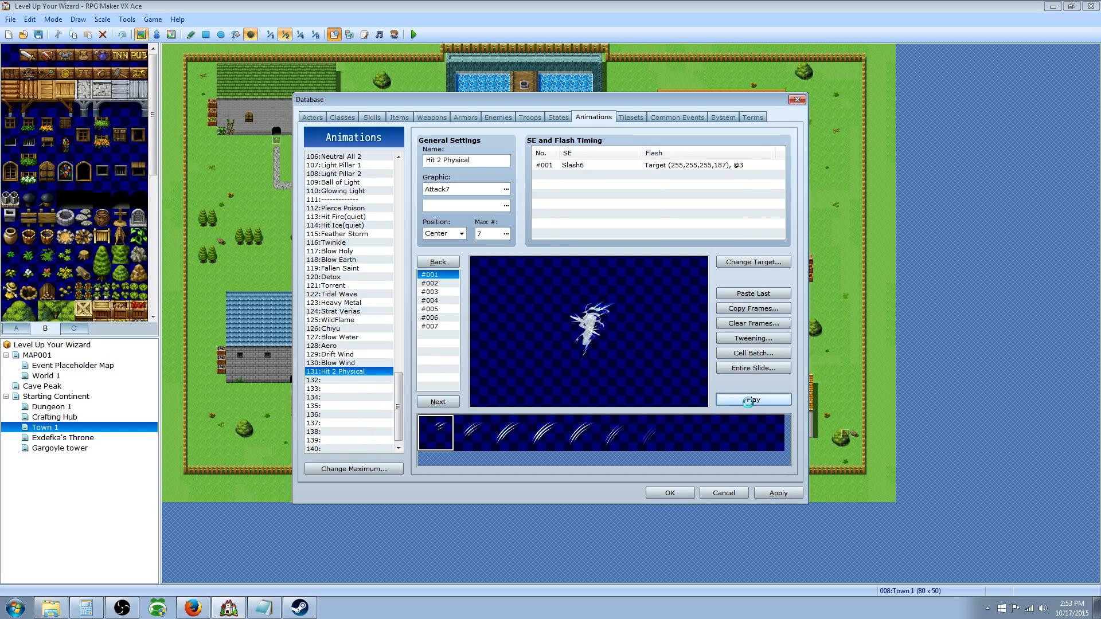
Set Special6 as the second graphic of animation 131
left_click(506, 206)
left_click(386, 241)
left_click_drag(447, 221, 443, 323)
left_click(376, 288)
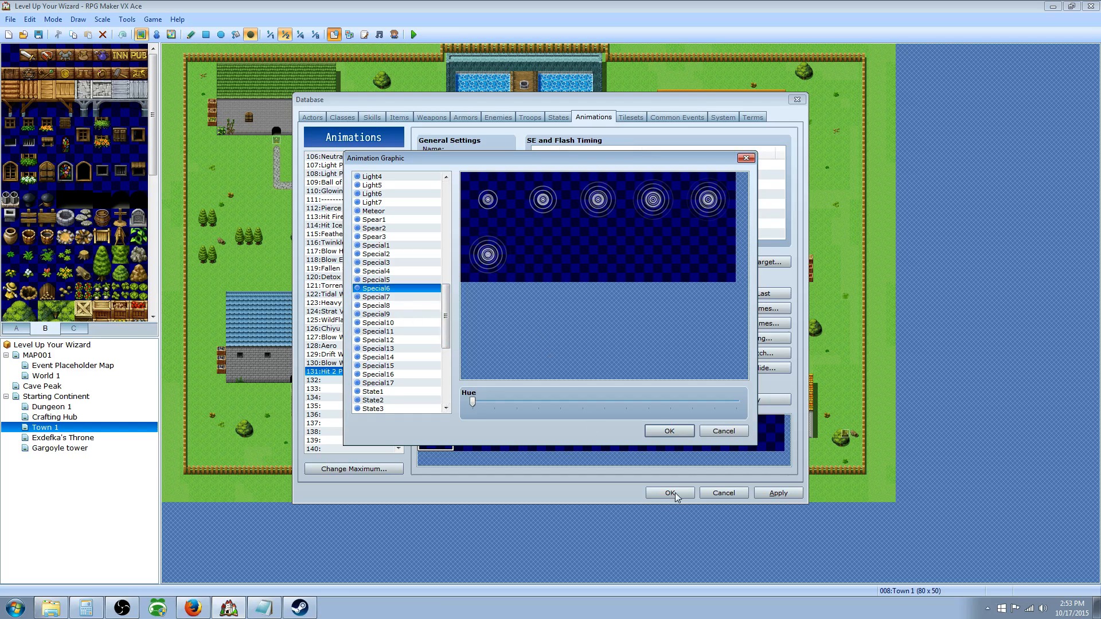
mouse_move(554, 403)
left_mouse_down()
mouse_move(489, 401)
mouse_move(575, 402)
left_mouse_up()
left_click(665, 431)
Place the fourth Special6 ring cell in frame 2 of animation 131, over the target at about (-32, -24)
left_click_drag(554, 459, 675, 461)
left_click(657, 433)
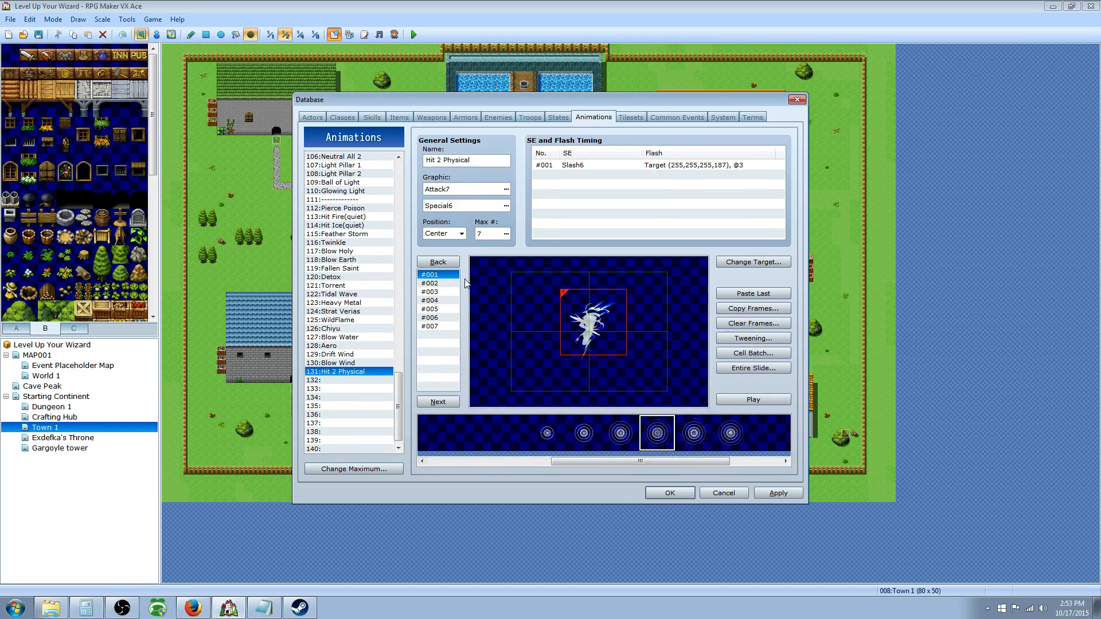
left_click(439, 283)
left_click(660, 323)
left_click_drag(658, 322, 580, 324)
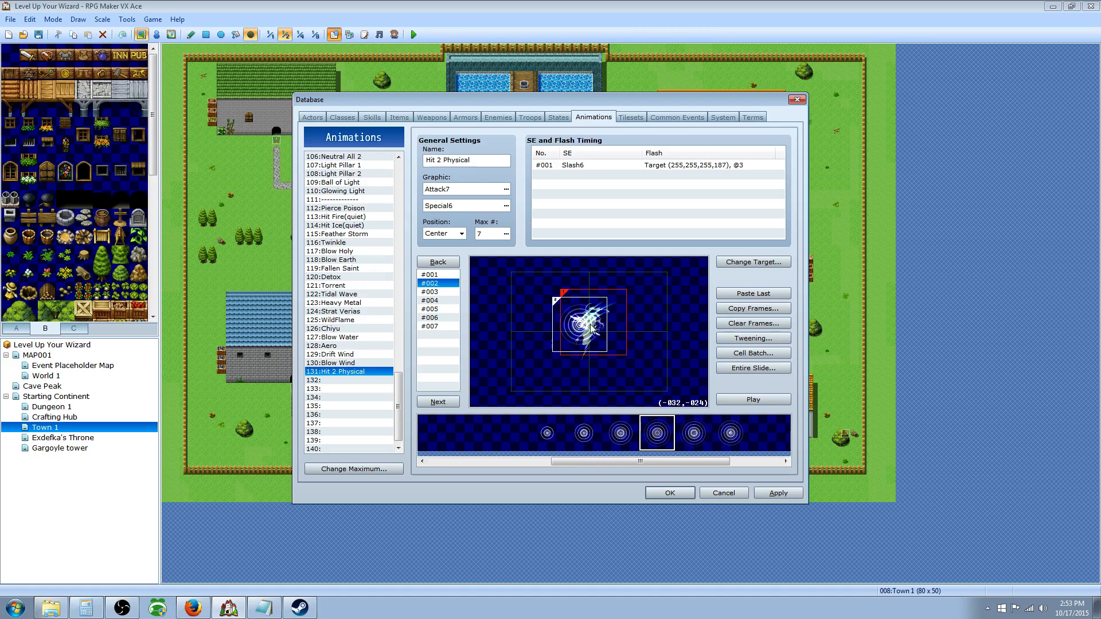
Place the fifth Special6 ring over the target in frame 3 of animation 131 and the sixth ring in frame 4 at about (-56, 32)
left_click(439, 292)
left_click(693, 440)
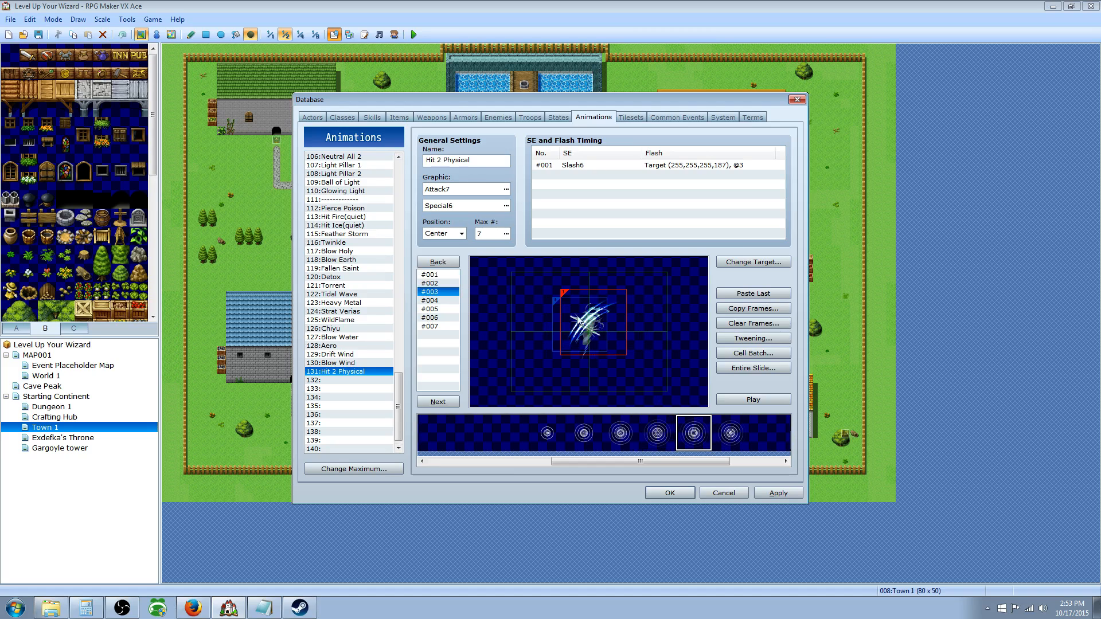
left_click(608, 328)
left_click_drag(622, 329, 588, 333)
left_click(425, 299)
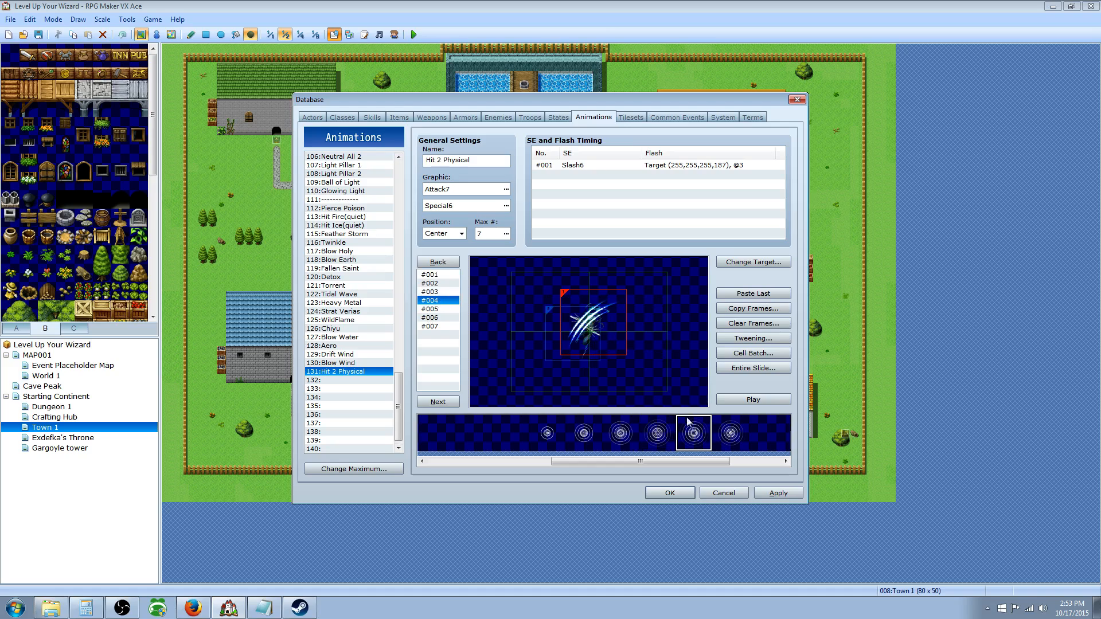
left_click(716, 430)
mouse_move(567, 352)
left_mouse_down()
mouse_move(552, 347)
mouse_move(565, 353)
left_mouse_up()
left_click_drag(638, 349, 577, 341)
Place the fifth Special6 ring in frame 5 at about (-64, 32) and the fourth ring in frame 6 at about (-72, 32)
left_click(437, 310)
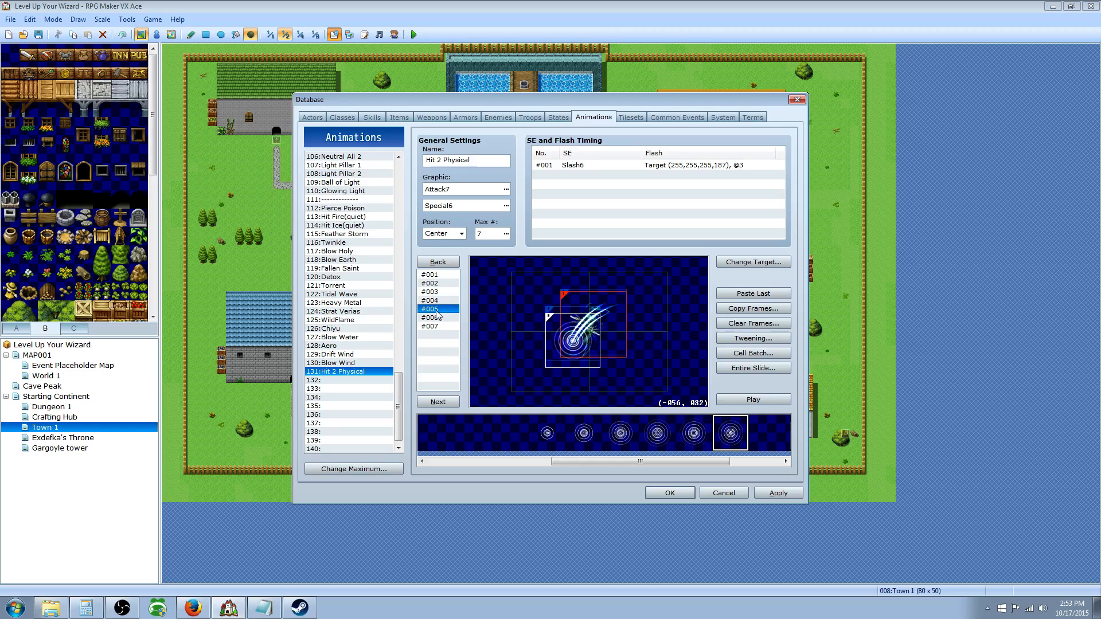
left_click(705, 436)
left_click_drag(666, 341, 571, 341)
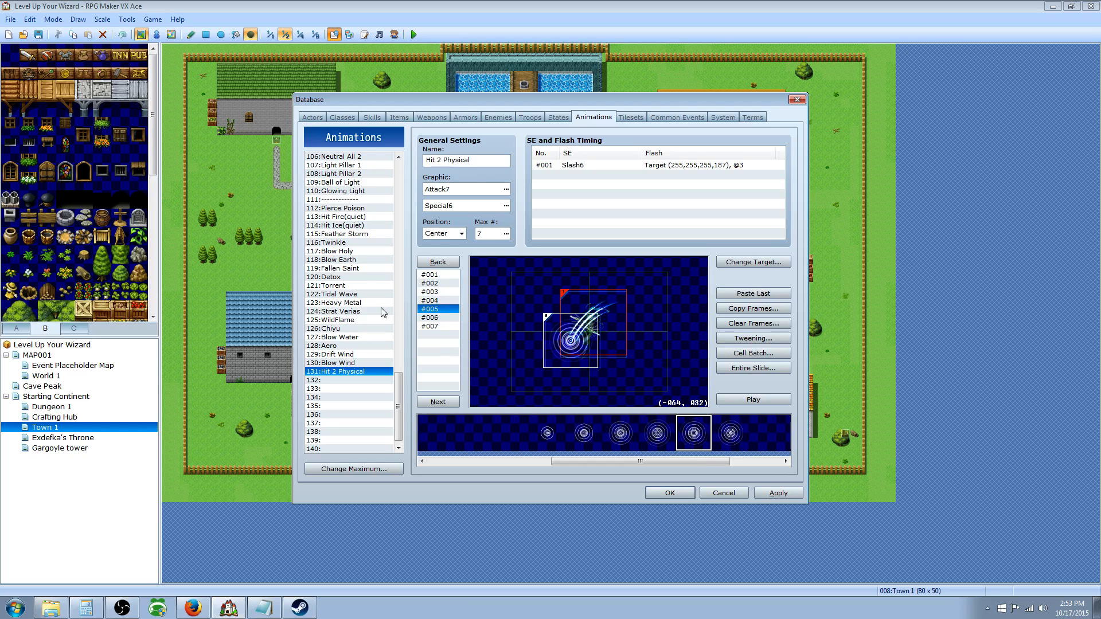
left_click(432, 318)
left_click(654, 436)
left_click_drag(635, 327, 568, 341)
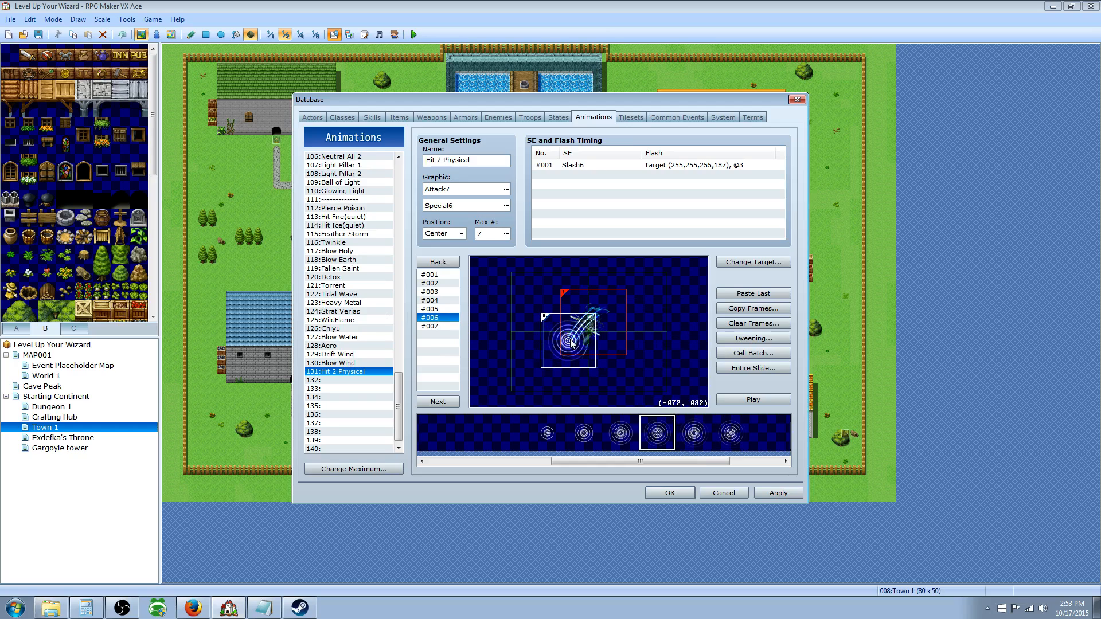
Place the fifth Special6 ring in frame 7 at about (-56, 32) and set its zoom to 150
left_click(436, 326)
left_click(694, 433)
left_click_drag(677, 343, 584, 344)
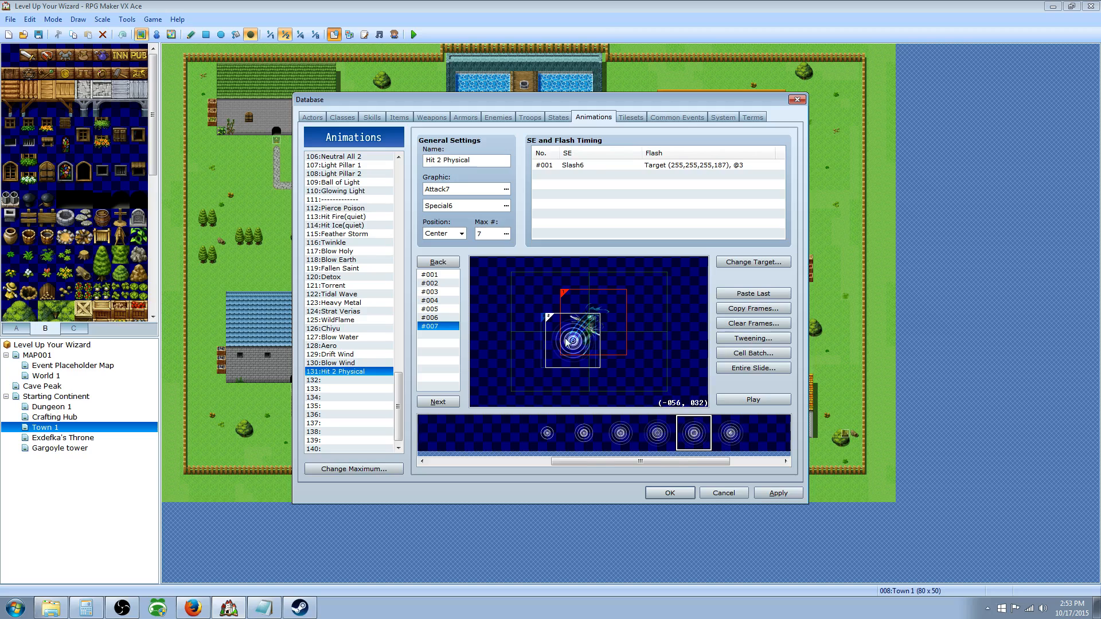
right_click(566, 343)
left_click(580, 346)
double_click(661, 316)
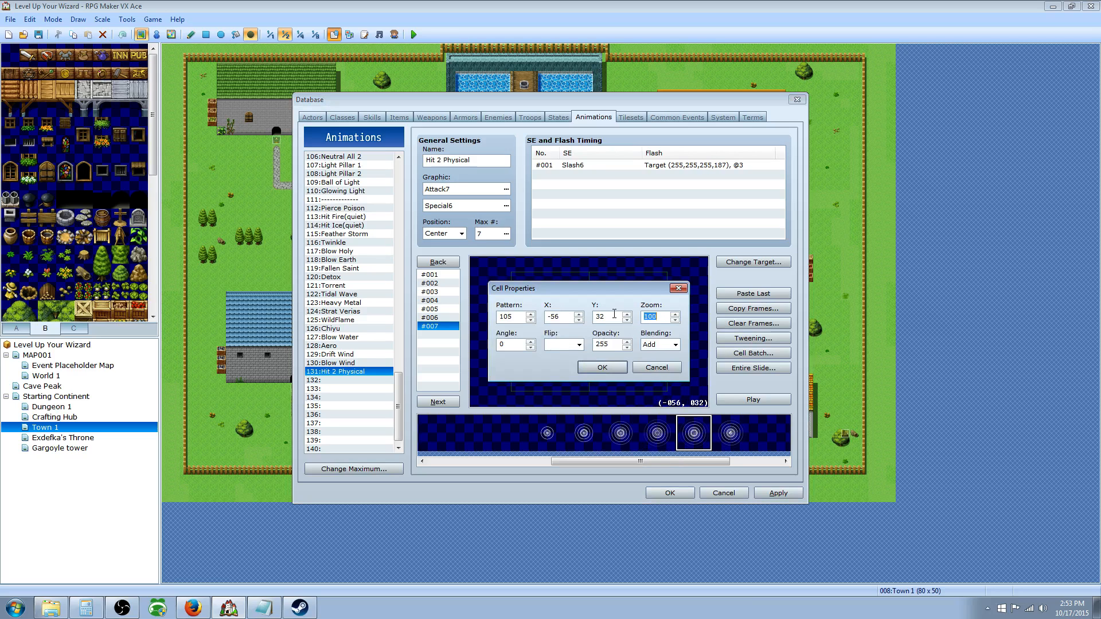
left_click(601, 368)
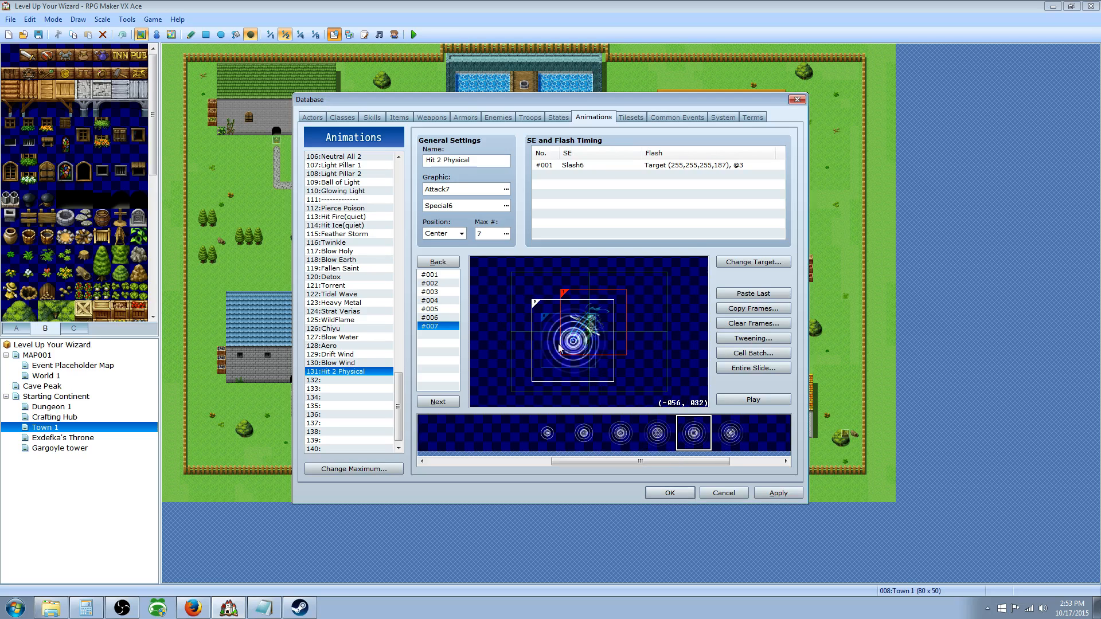
Add frame 8 as a copy of frame 7 and delete its slash cell, leaving only the ring
right_click(424, 332)
left_click(449, 363)
left_click(438, 335)
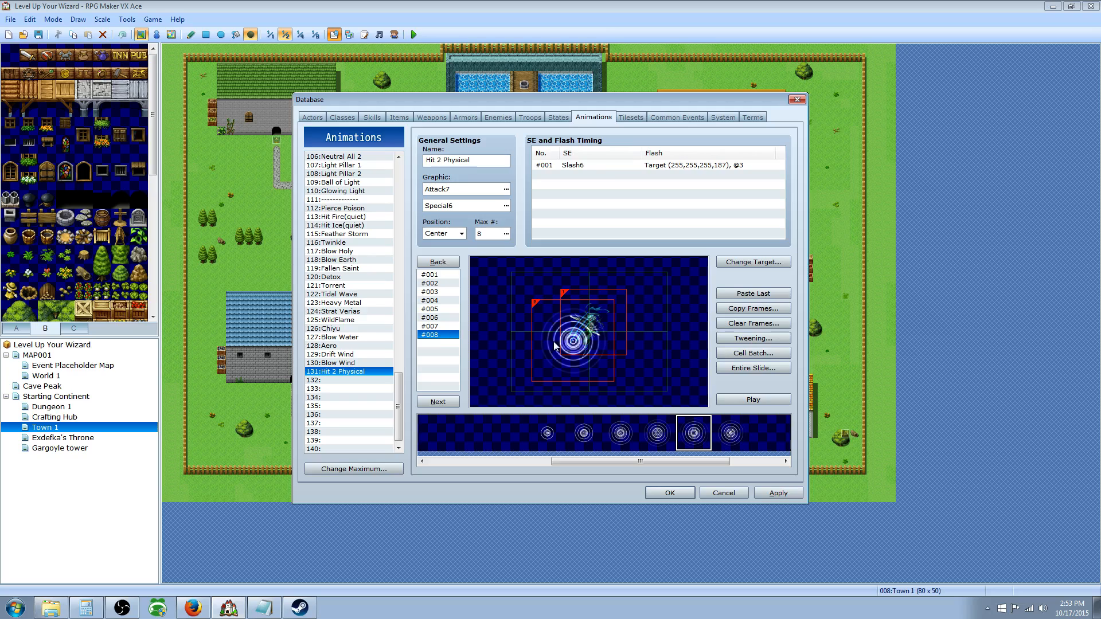
left_click(622, 288)
key("Delete")
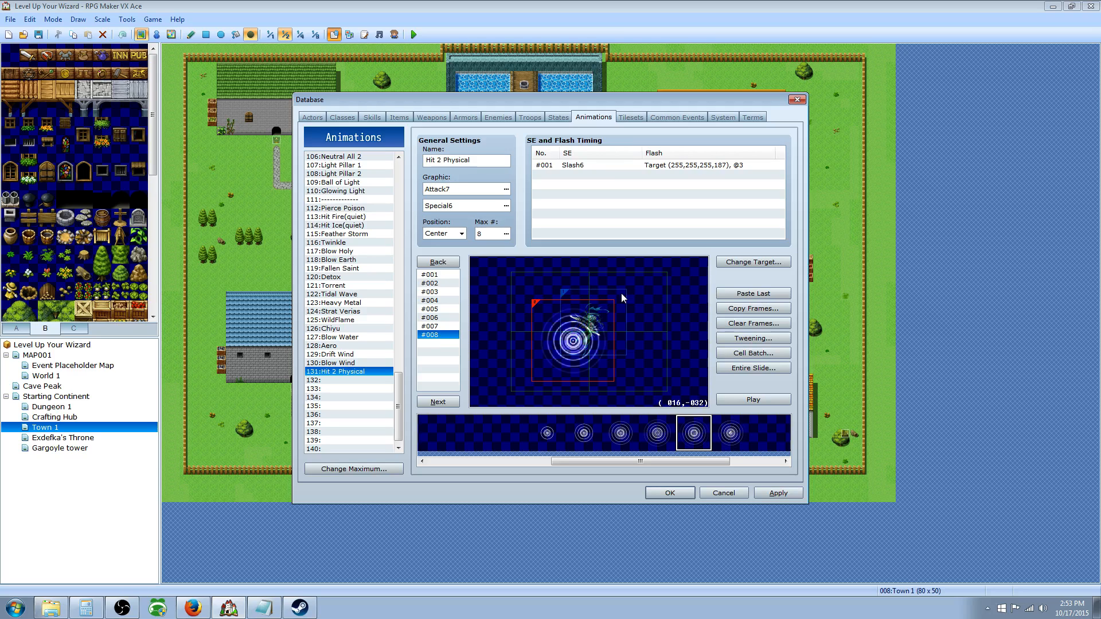
right_click(622, 294)
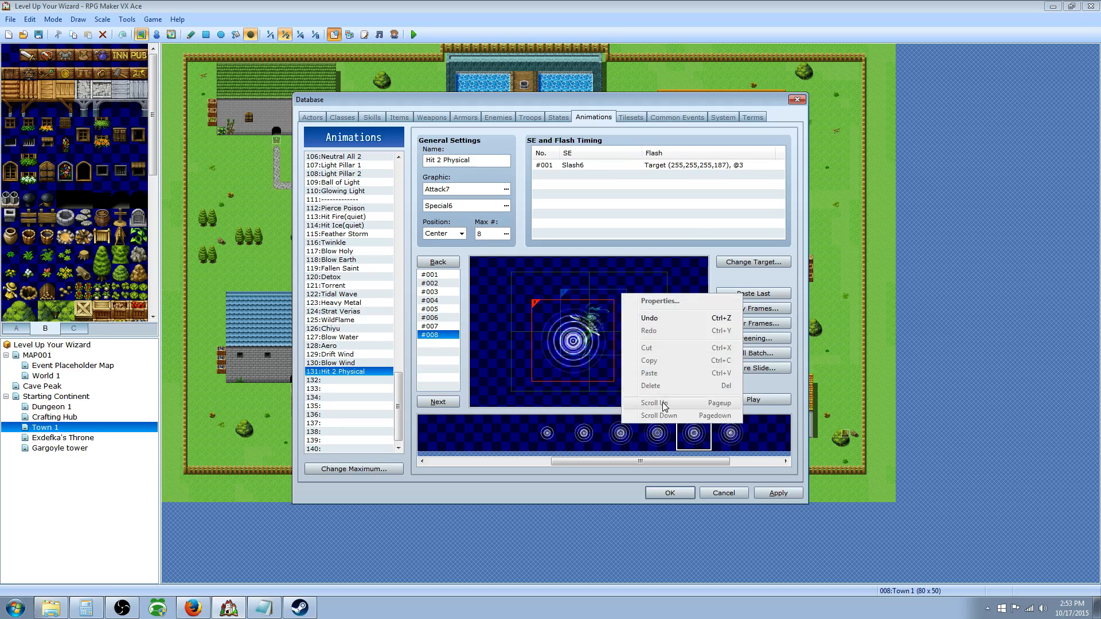
Set the opacity of frame 8's ring cell to 150 and preview the animation
right_click(580, 344)
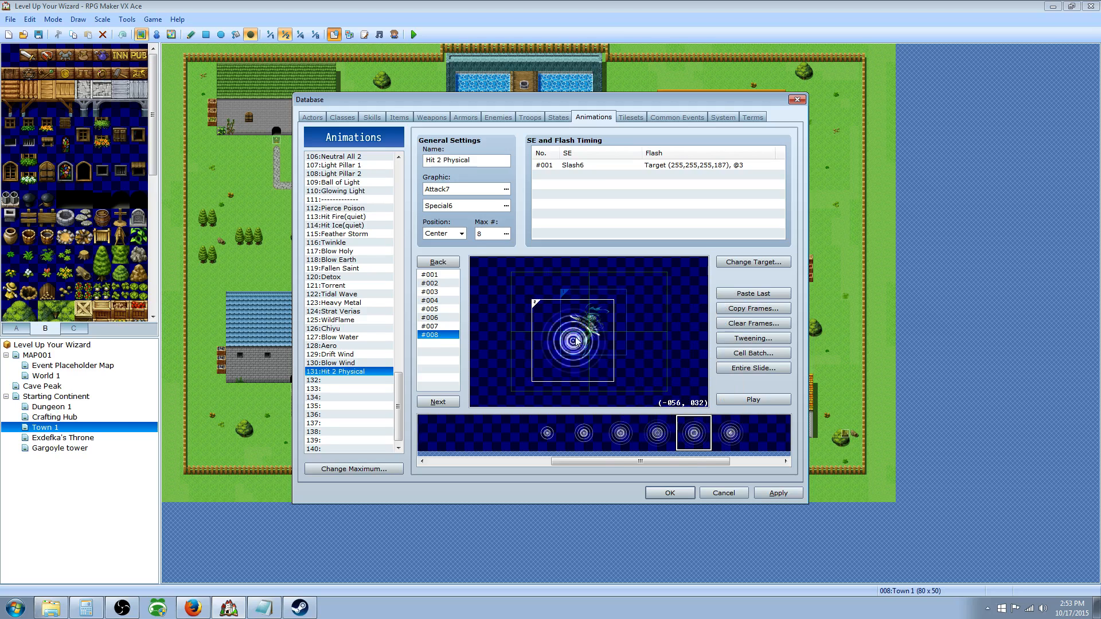
right_click(576, 337)
left_click(586, 343)
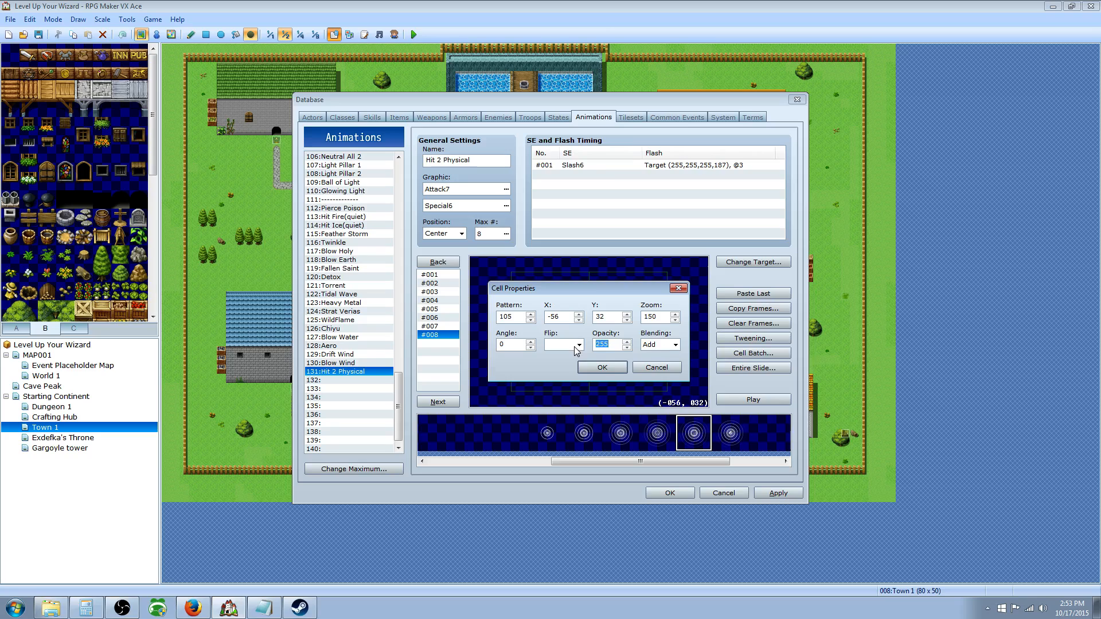
type("150")
key("Return")
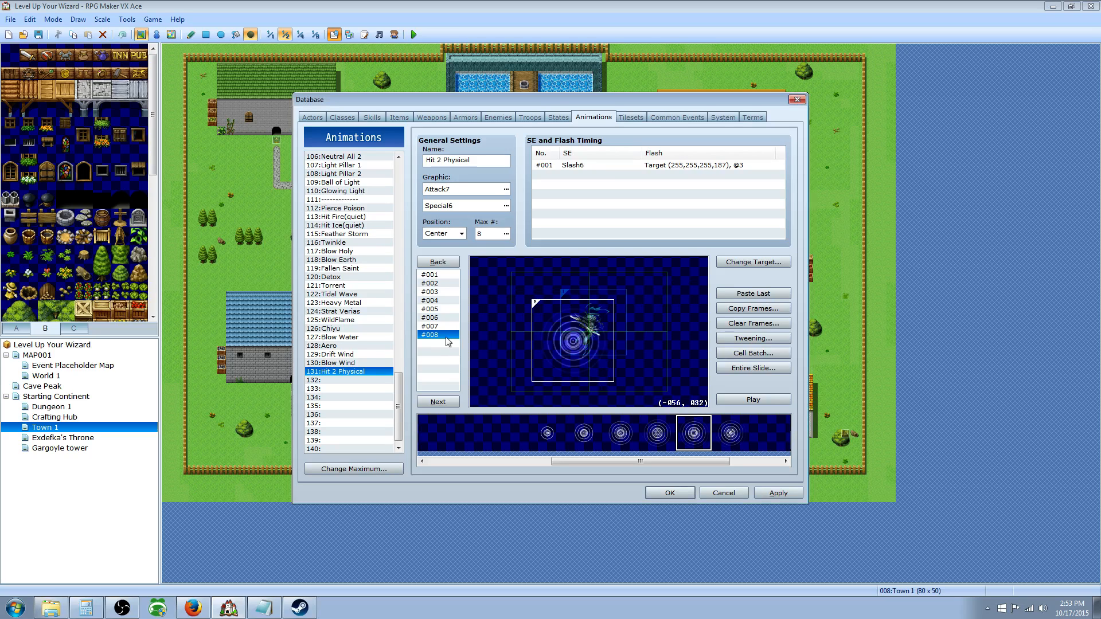
left_click(776, 402)
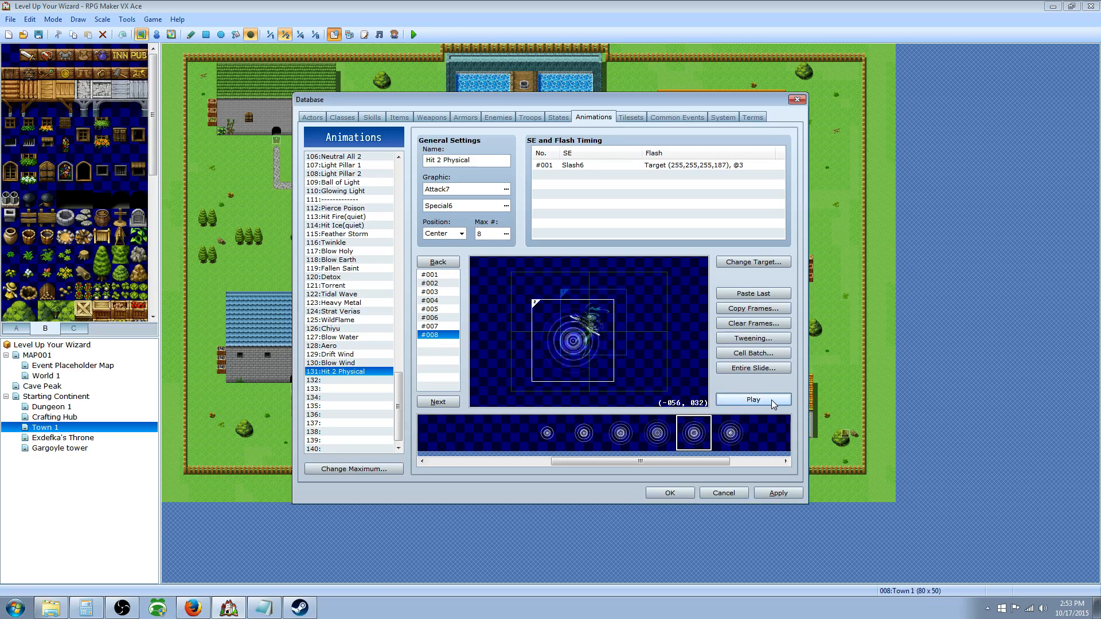
Review the sound and flash settings of the Slash6 timing entry
right_click(583, 164)
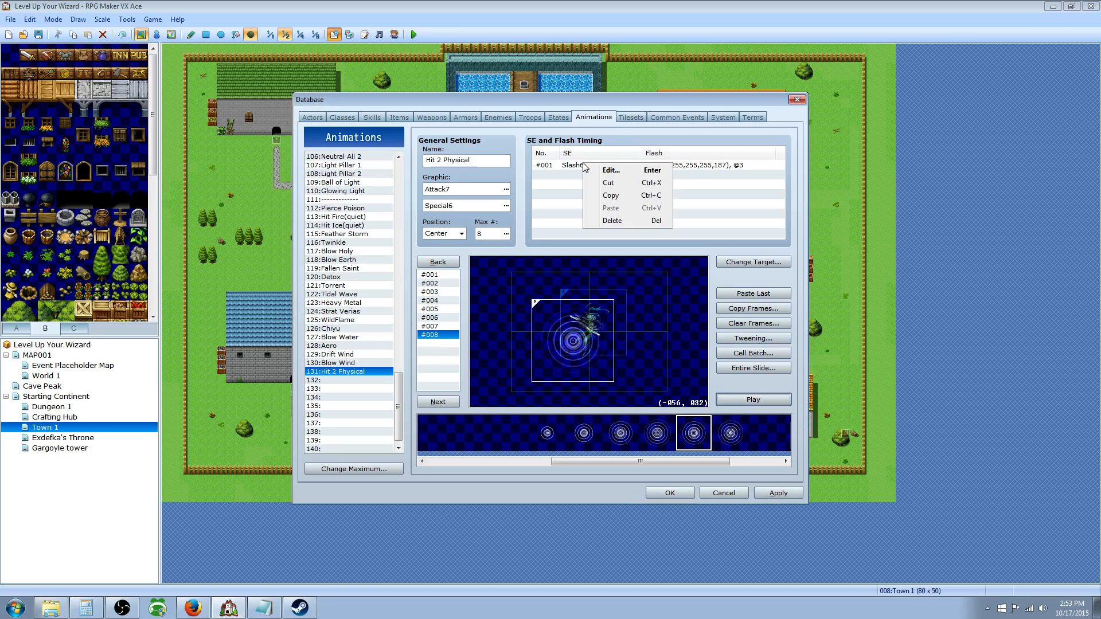
left_click(565, 171)
double_click(565, 170)
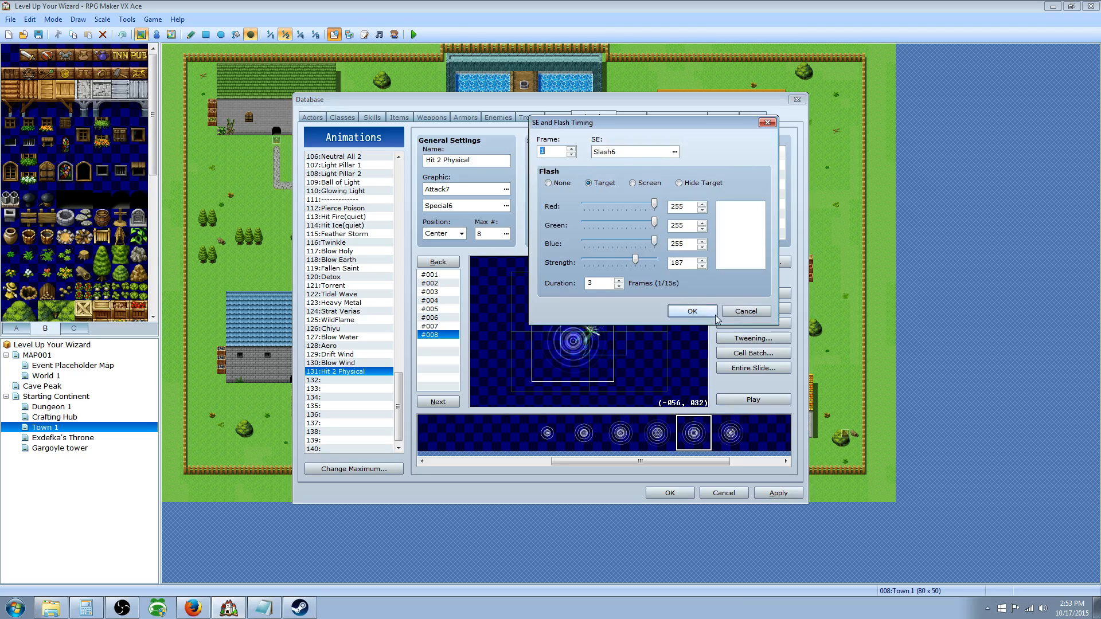
left_click(695, 315)
Start a new SE and flash timing entry using sound Blow2 with its pitch raised to about 135%, auditioning it before accepting
right_click(575, 175)
left_click(588, 183)
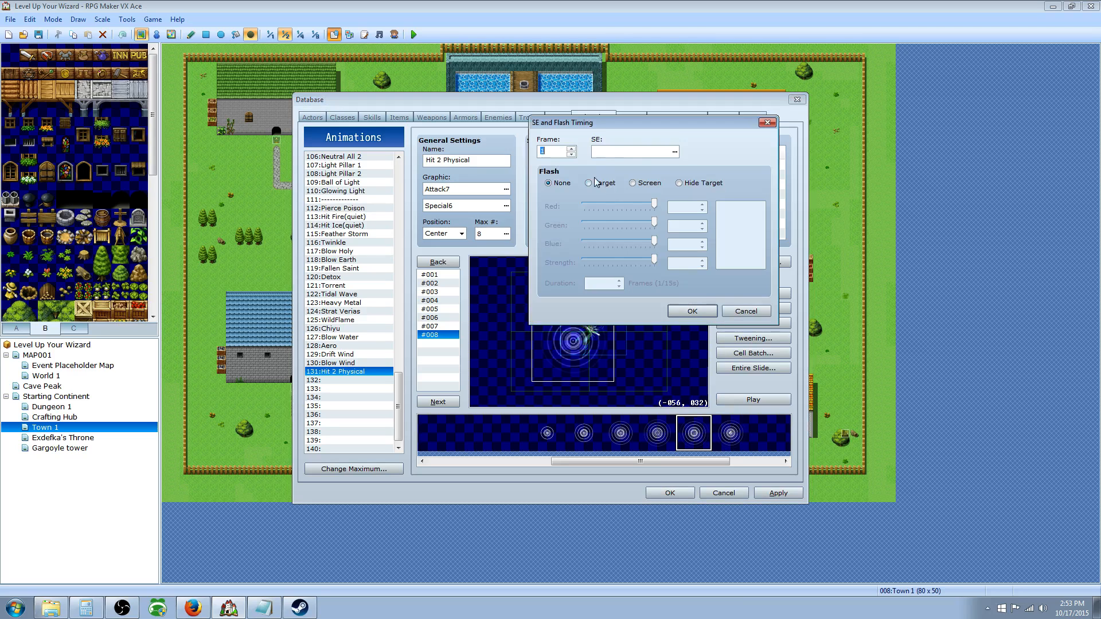
left_click(676, 152)
left_click(624, 242)
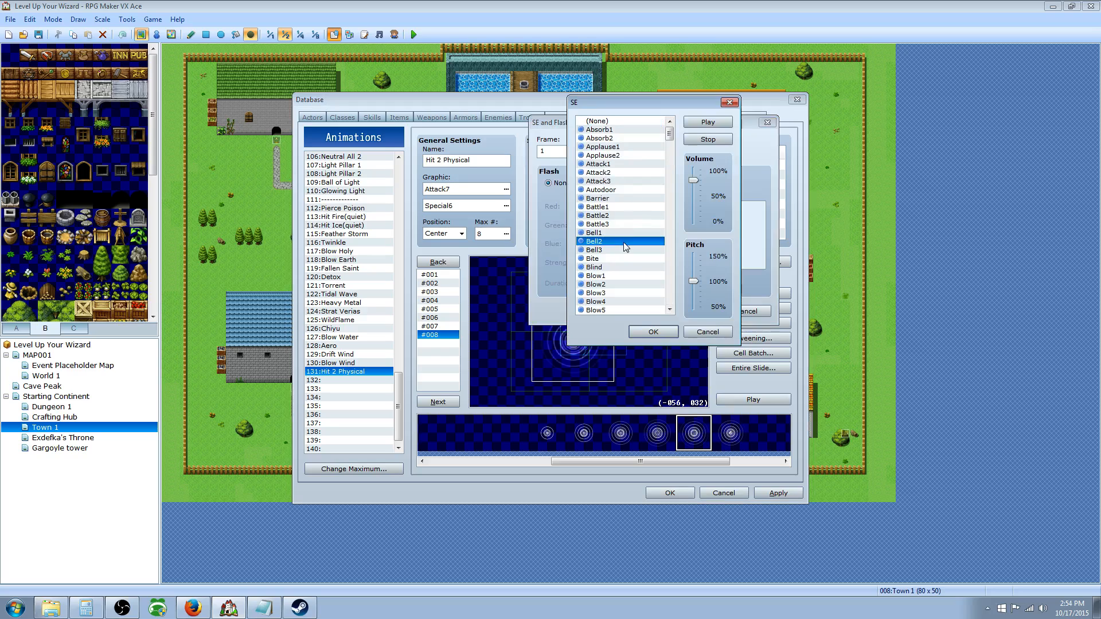
left_click(717, 140)
left_click(621, 206)
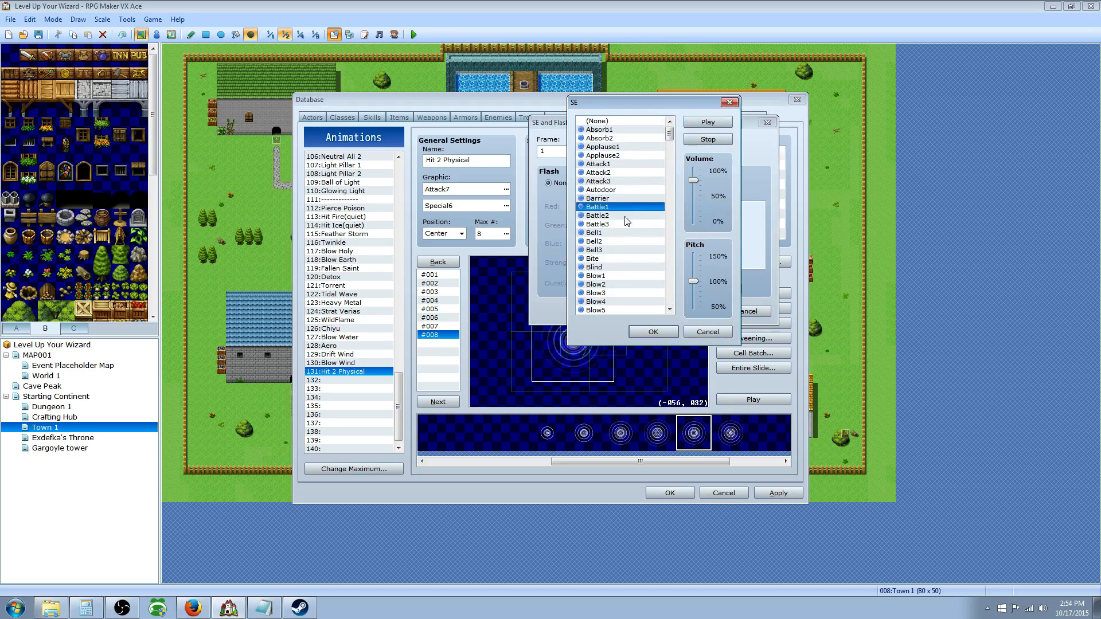
left_click(625, 258)
left_click(624, 285)
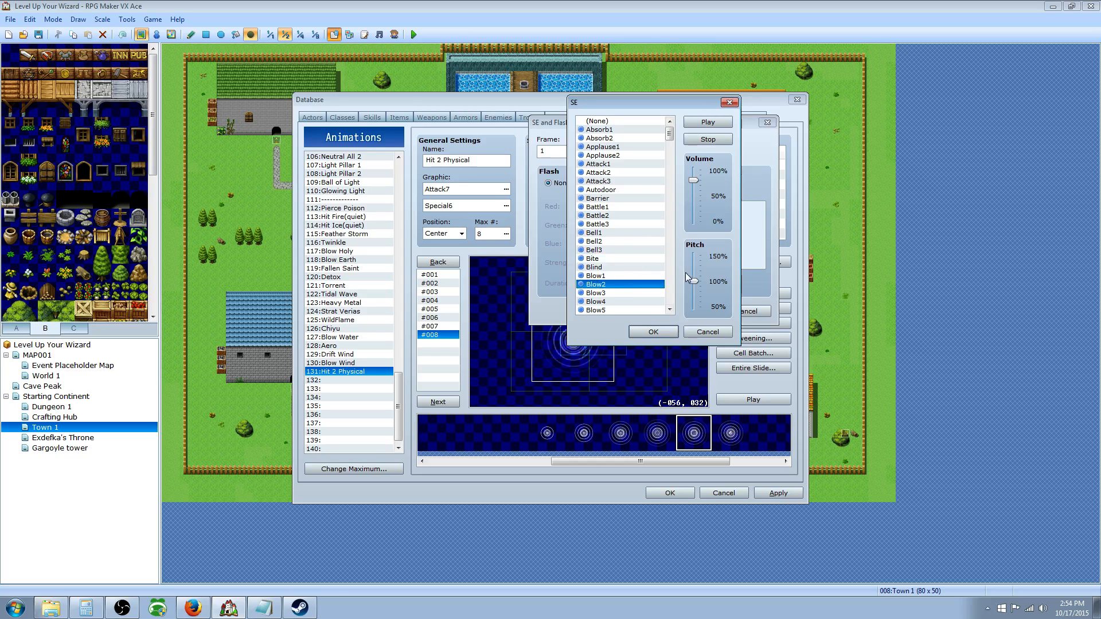
mouse_move(694, 281)
left_mouse_down()
mouse_move(696, 299)
mouse_move(694, 263)
left_mouse_up()
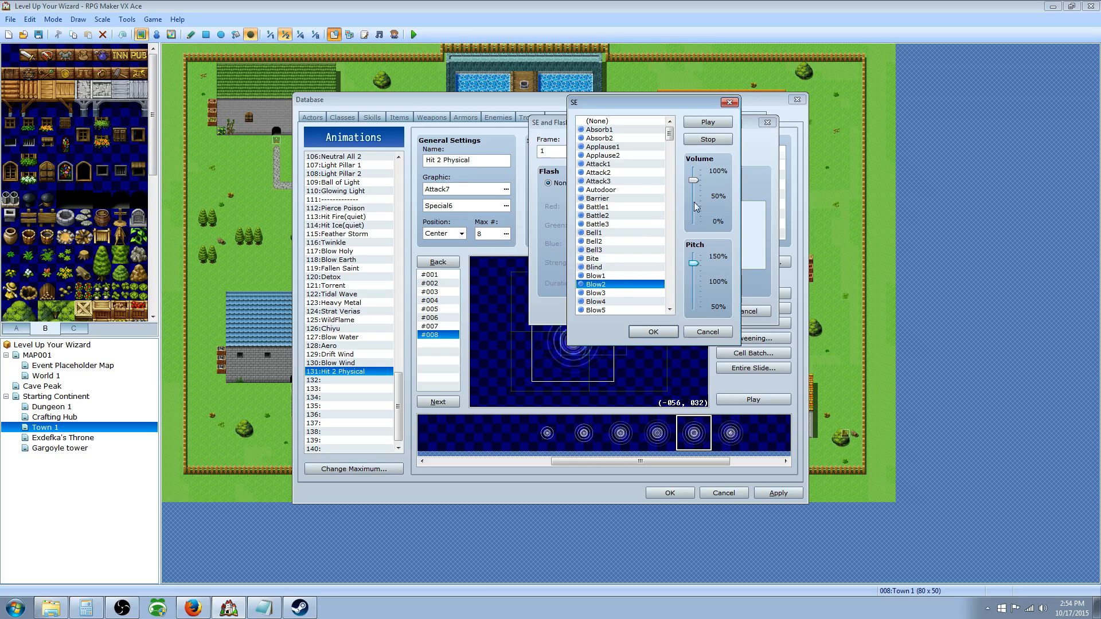
left_click(708, 122)
left_click(665, 333)
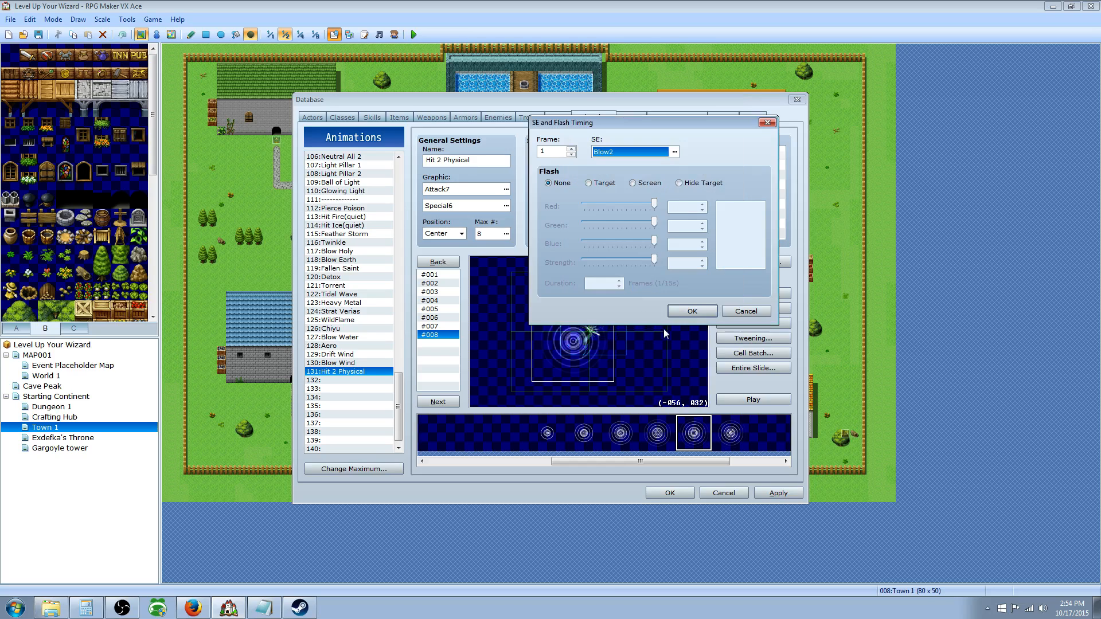
Assign the new Blow2 timing entry to frame 6 with a white screen flash and preview the animation
left_click(571, 149)
left_click(571, 149)
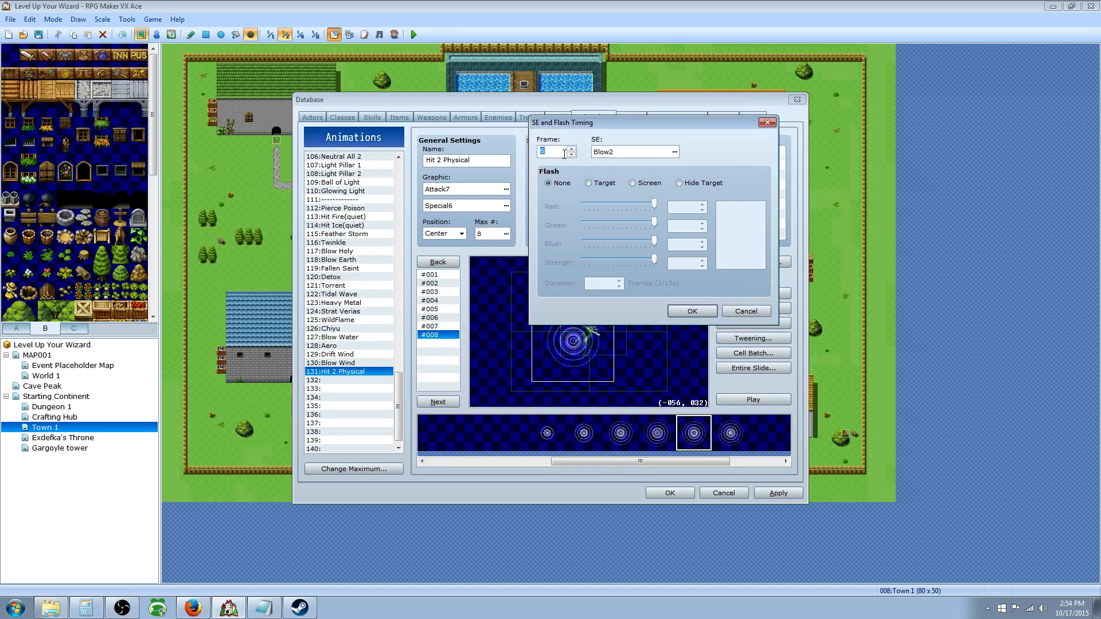
left_click(632, 183)
left_click(692, 311)
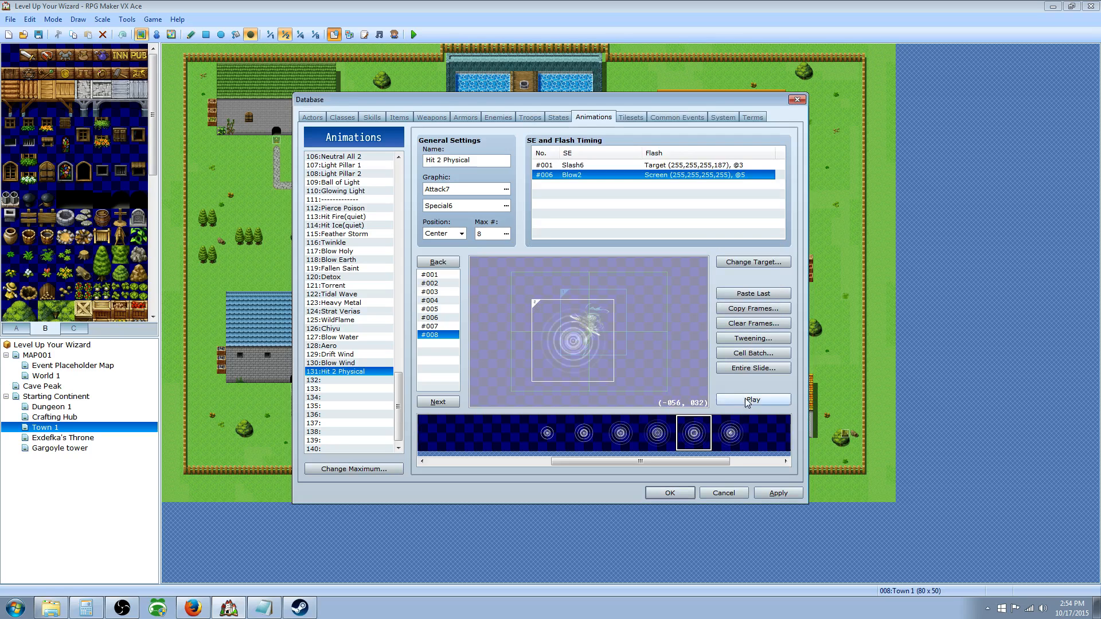
left_click(746, 398)
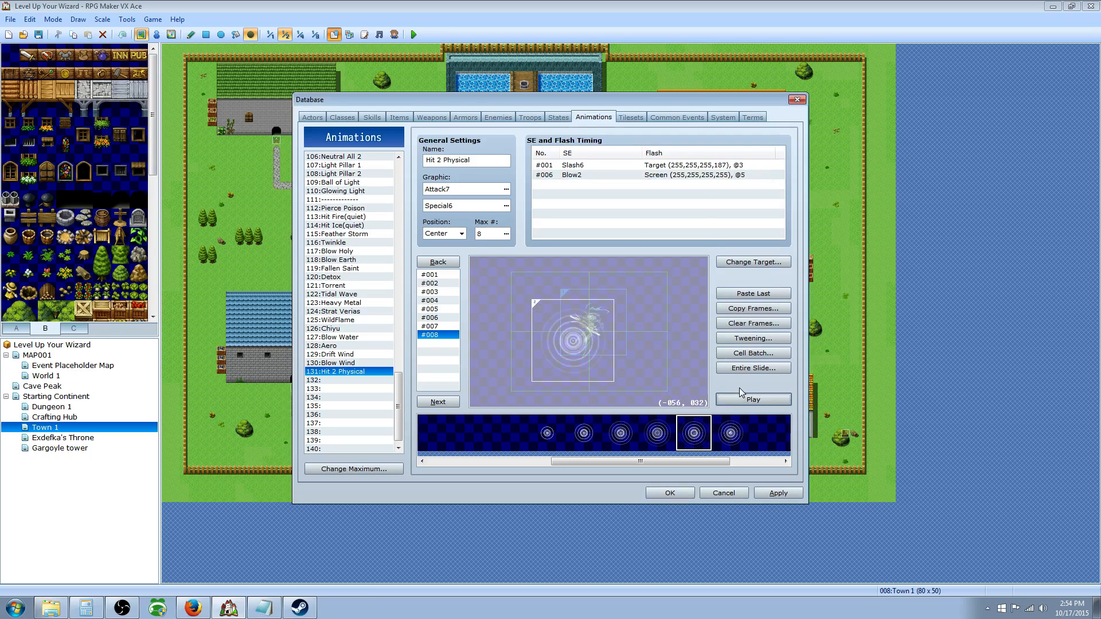
left_click(753, 400)
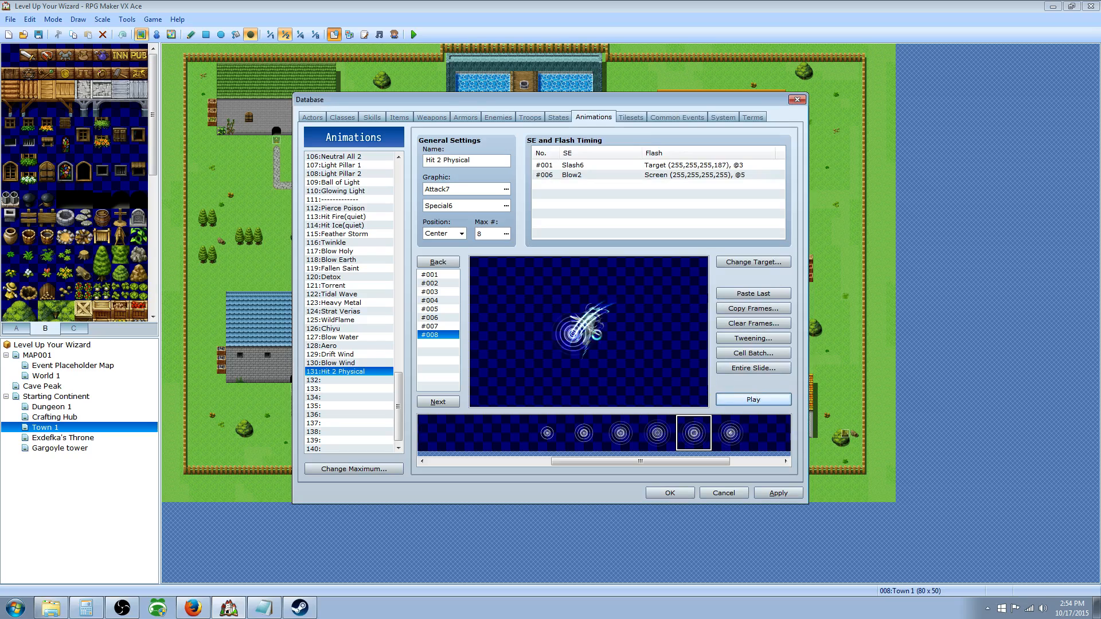
Rename animation 131 as "custo 1" and preview it
triple_click(477, 165)
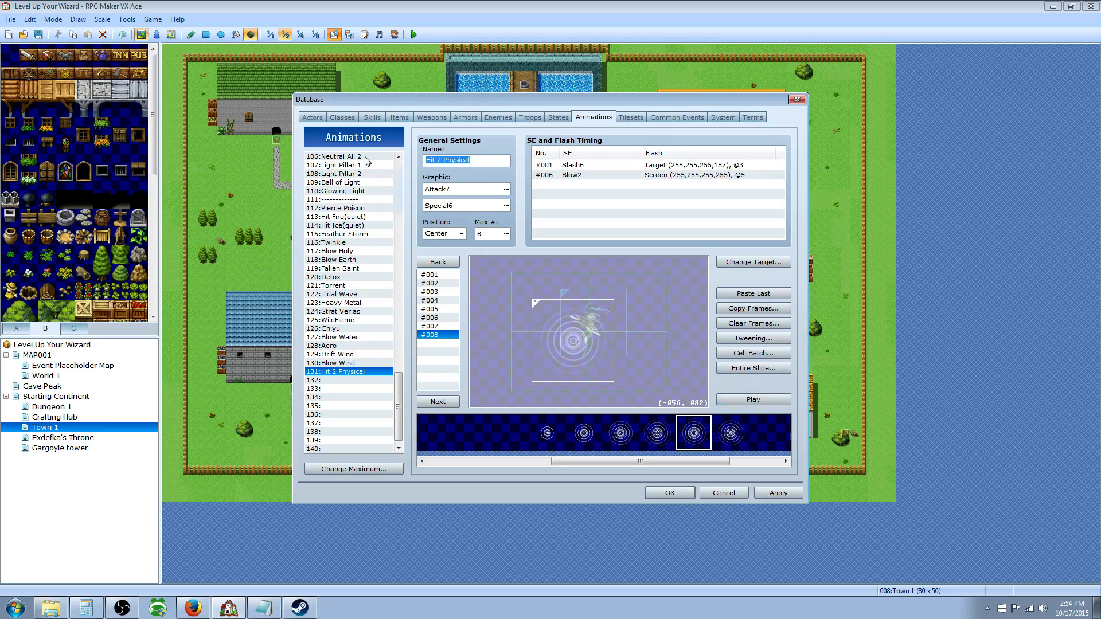
type("custo 1")
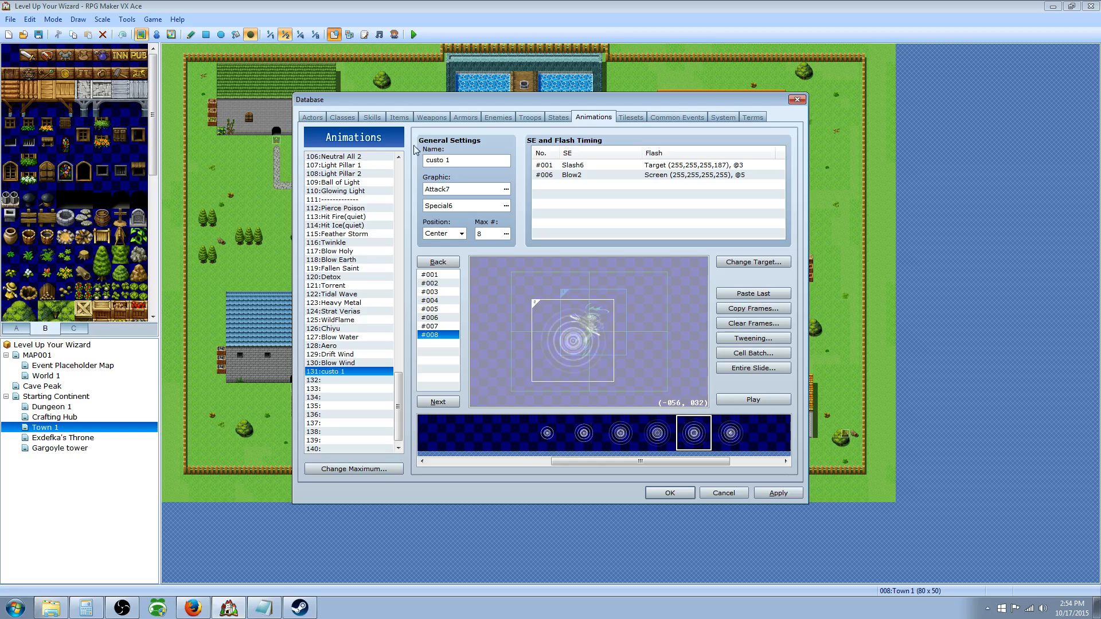
left_click(754, 400)
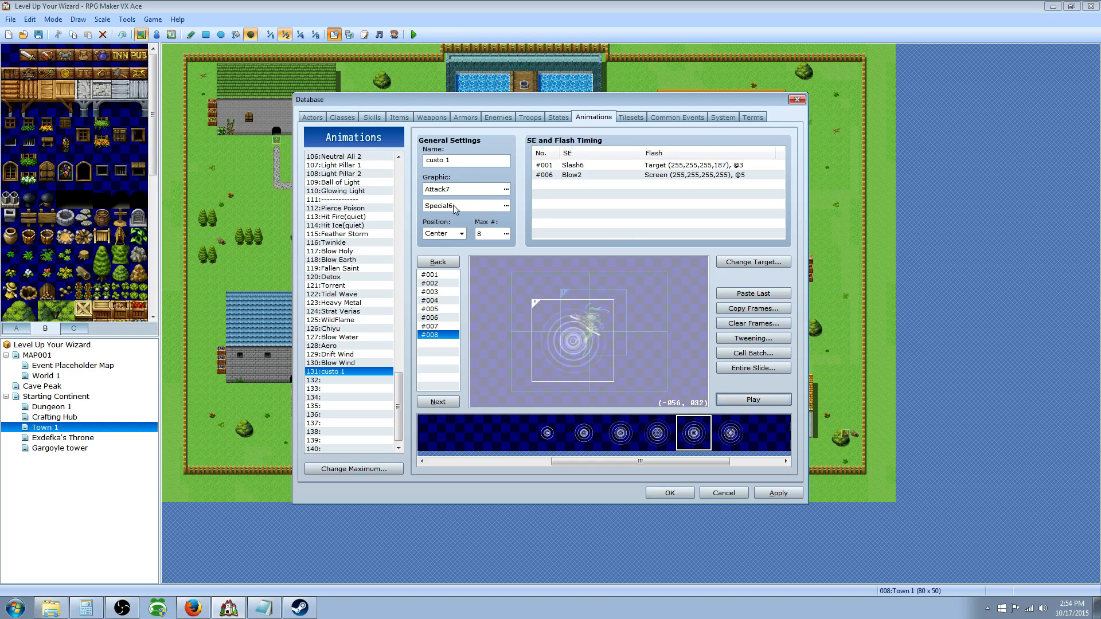
Examine the Field tileset's tile passage settings, name and available mode types
left_click(630, 117)
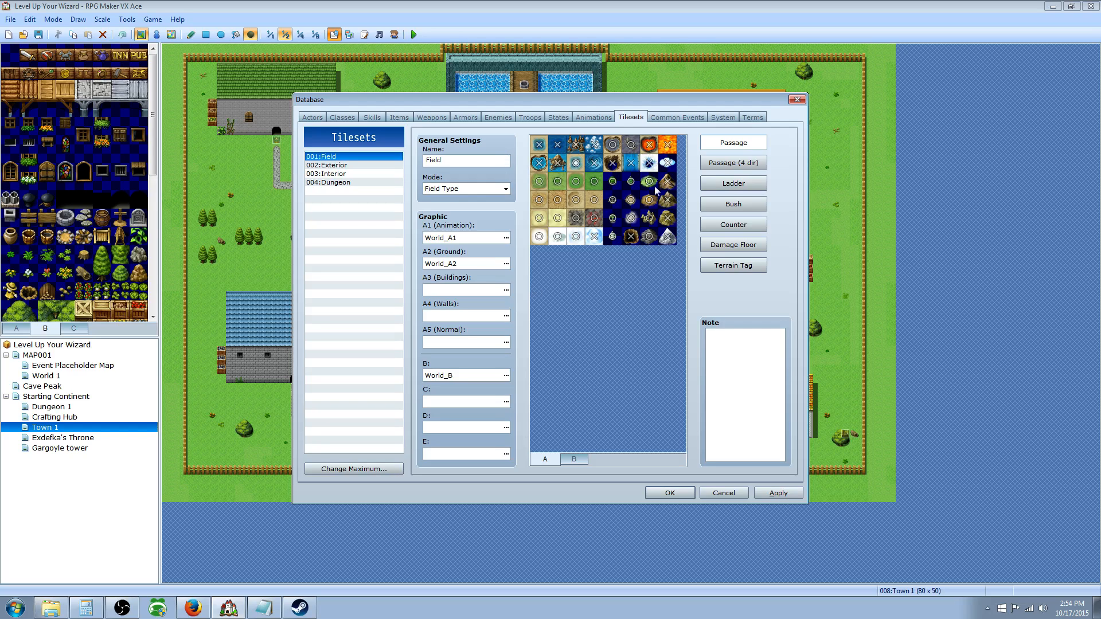
left_click(576, 163)
left_click(577, 202)
left_click(583, 164)
double_click(447, 160)
left_click(489, 190)
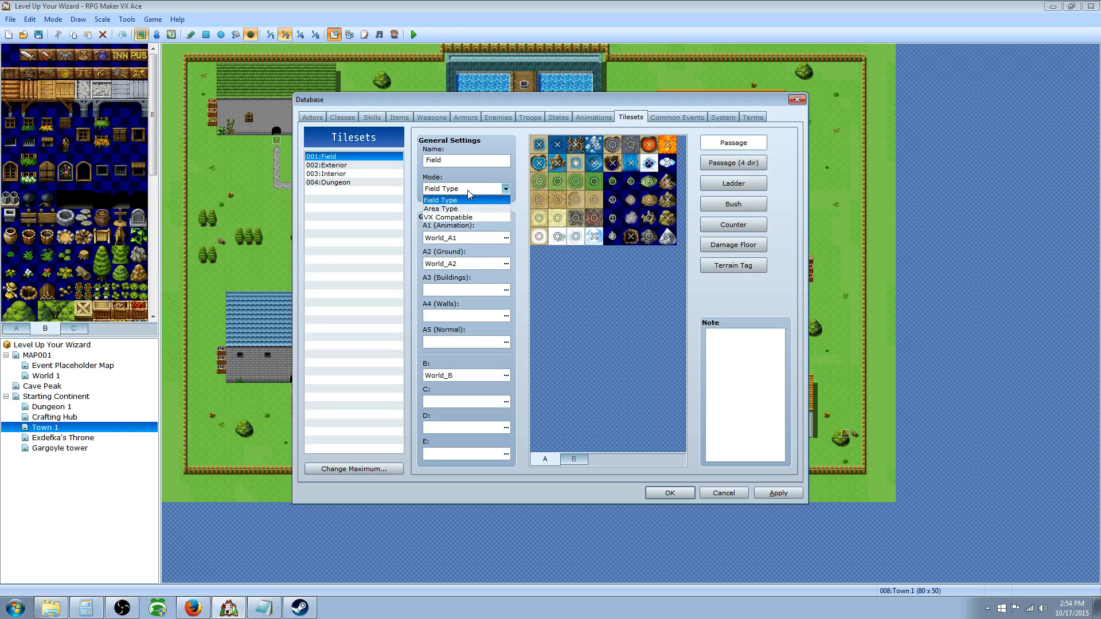
left_click(468, 191)
Compare the mode, graphics and passage settings of the Field, Exterior, Interior and Dungeon tilesets
left_click(327, 165)
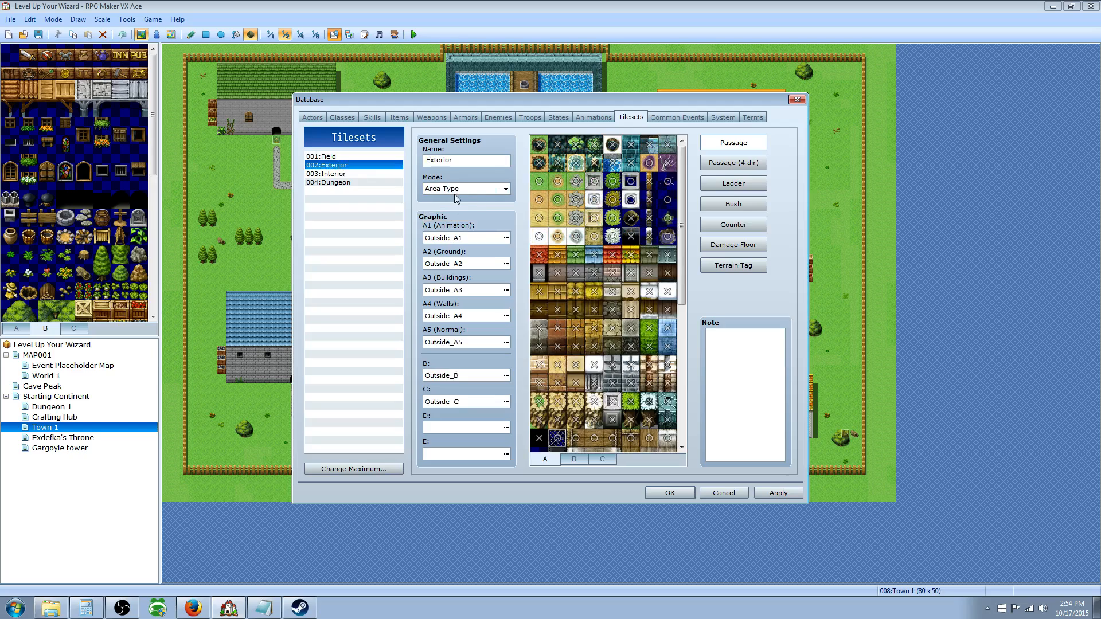
left_click(350, 155)
left_click(348, 165)
left_click(346, 174)
left_click(346, 182)
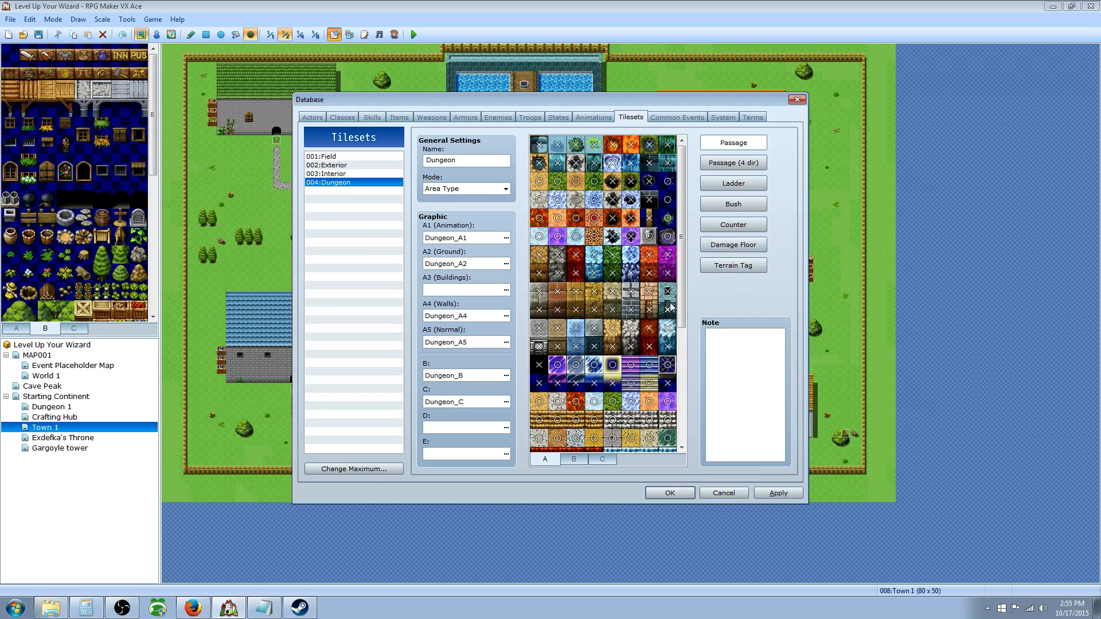
left_click(716, 345)
Examine the common events Flare Up, Chill Out, Fire Skill Lv Up +1 and Ice Skill Lvl Up +1, closing the database at the end
left_click(678, 118)
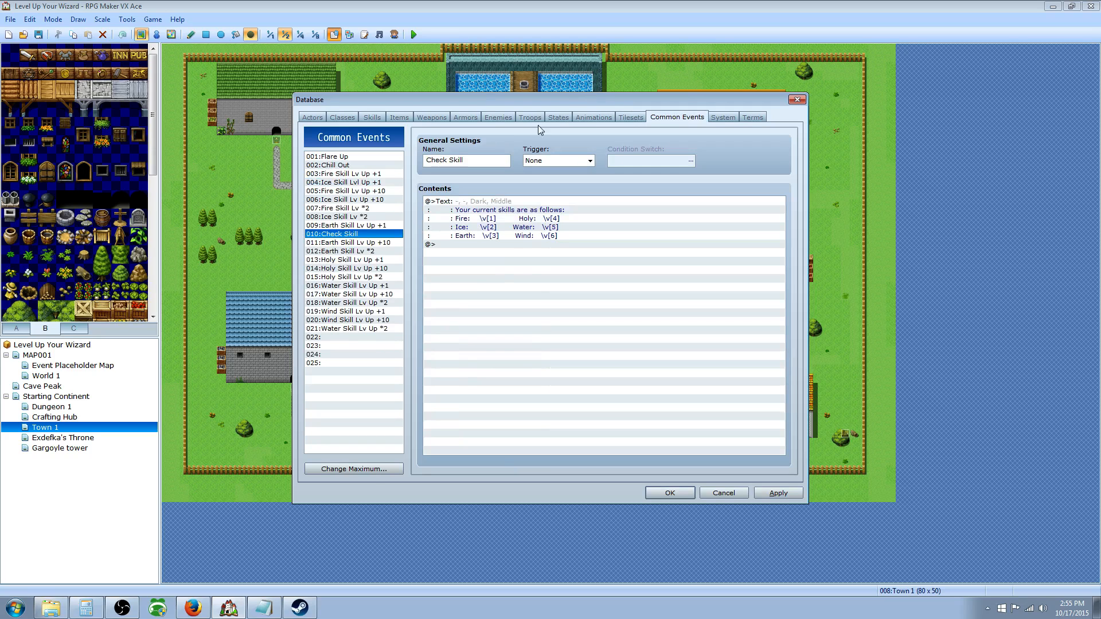
left_click(334, 160)
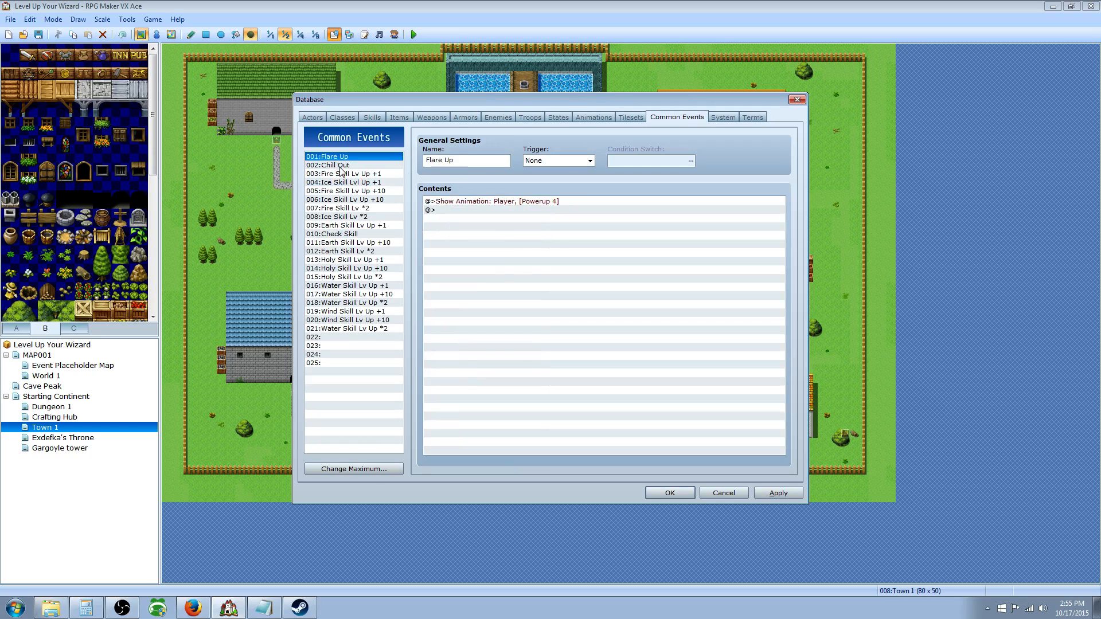
left_click(341, 165)
left_click(343, 174)
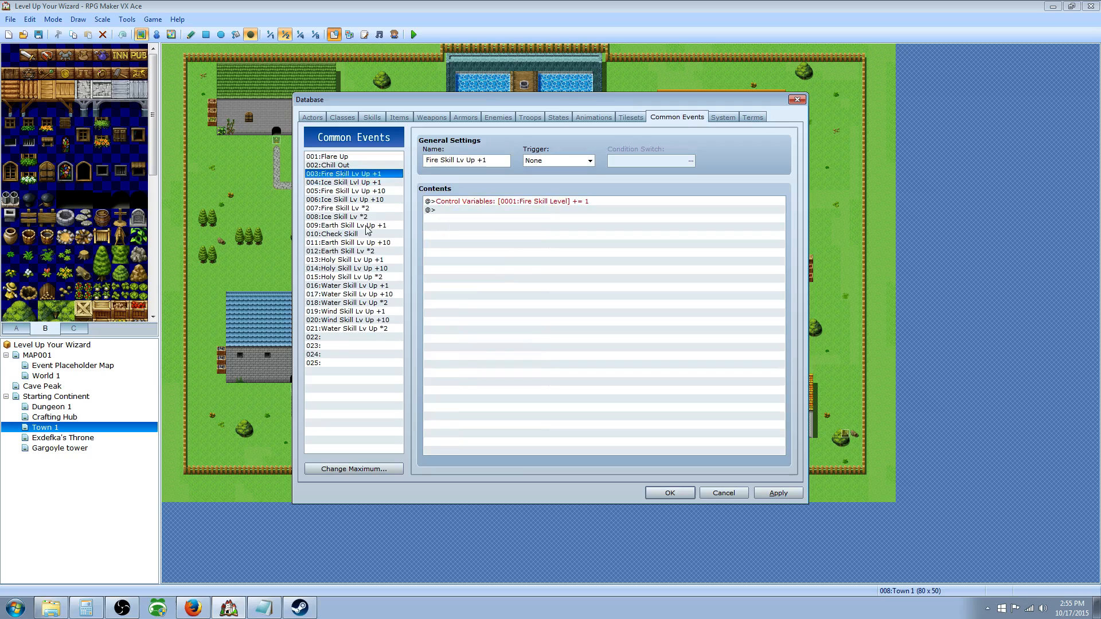
left_click(364, 183)
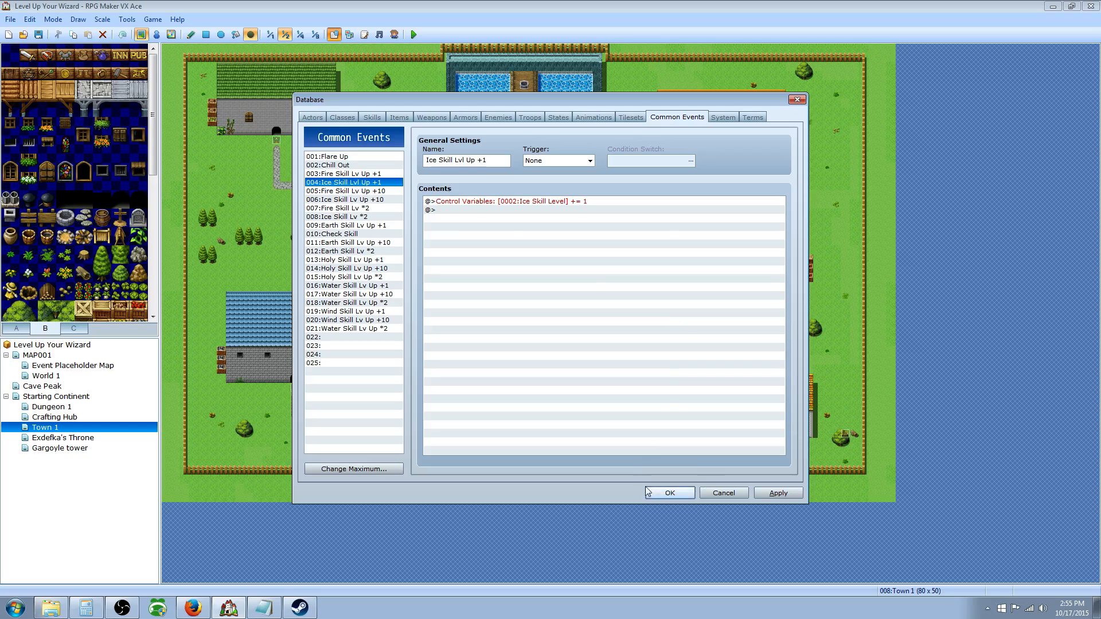
left_click(670, 493)
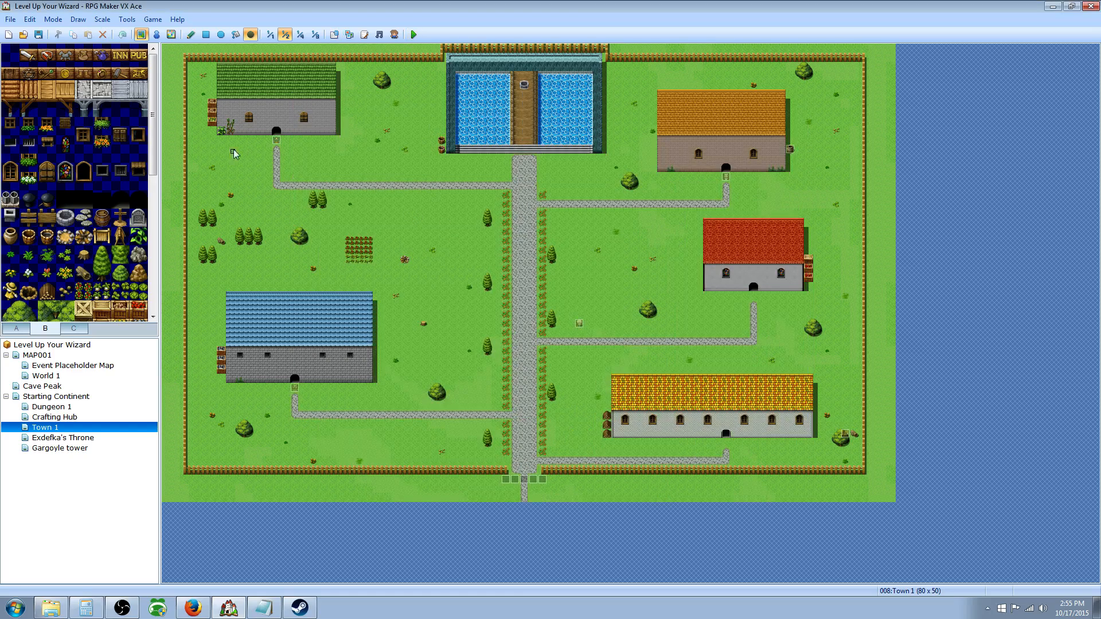
Reopen the database to examine the Check Skill common event's message text and variable codes, and return to the map with the pen tool active
left_click(191, 35)
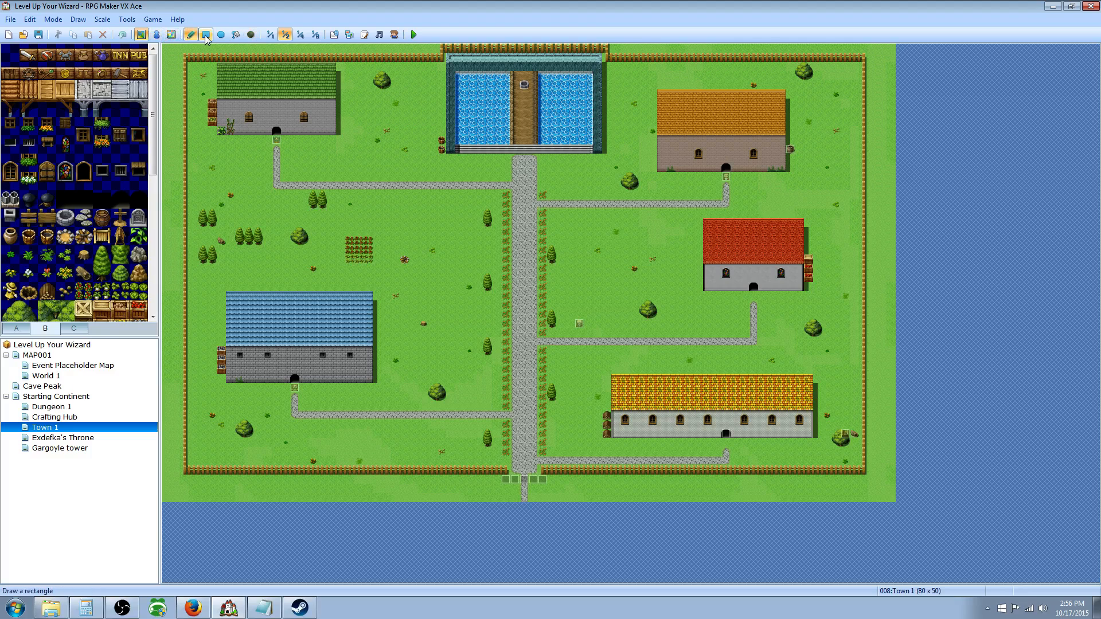
left_click(206, 35)
left_click(337, 35)
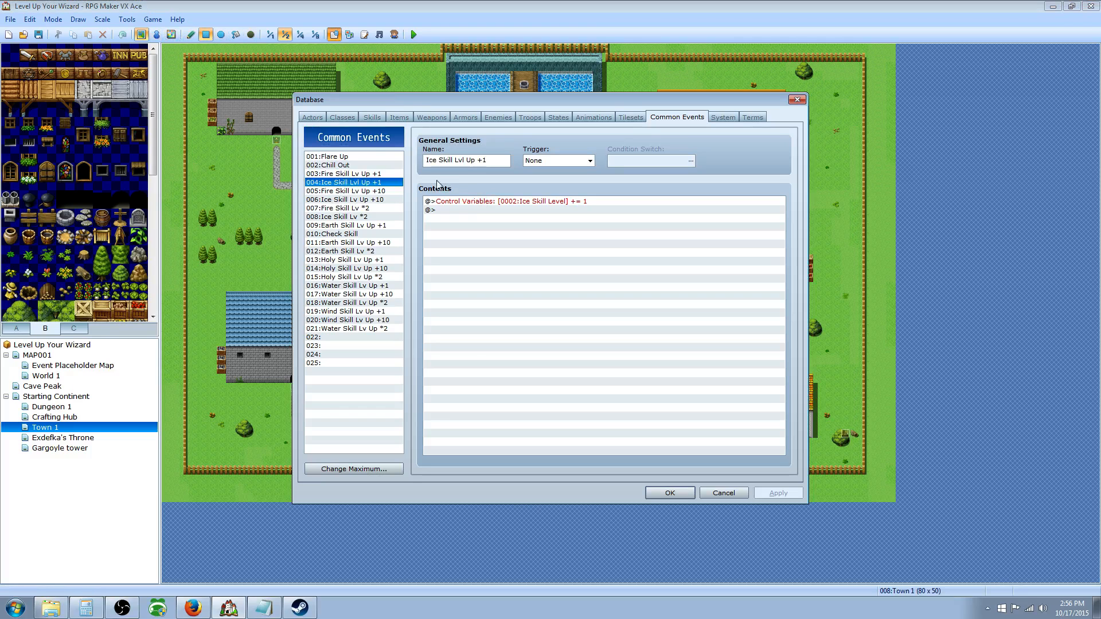
left_click(366, 234)
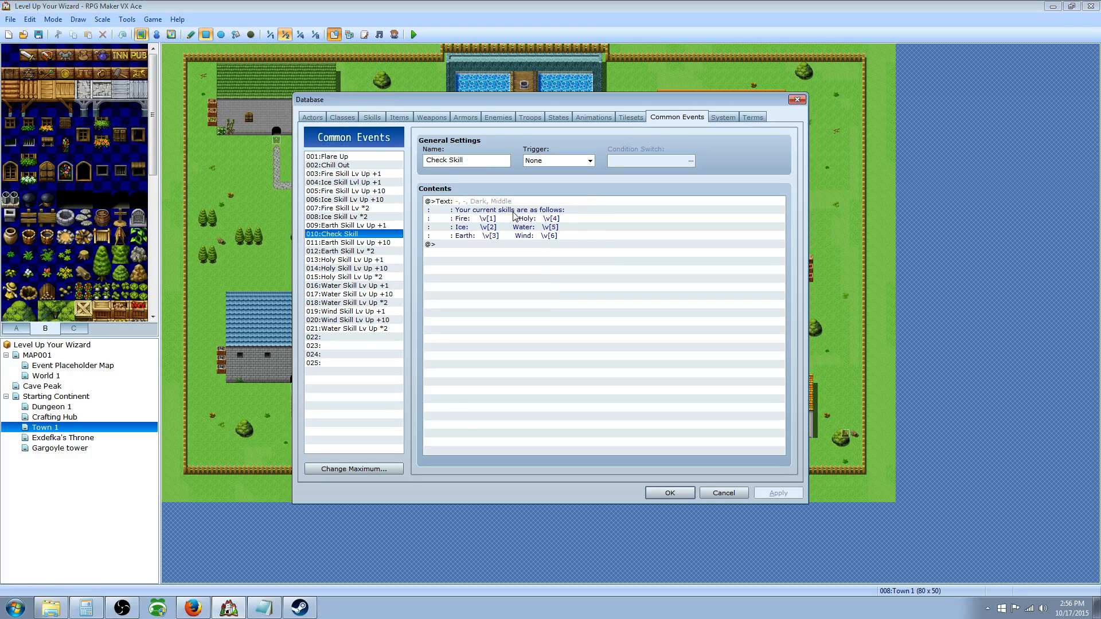
left_click(487, 219)
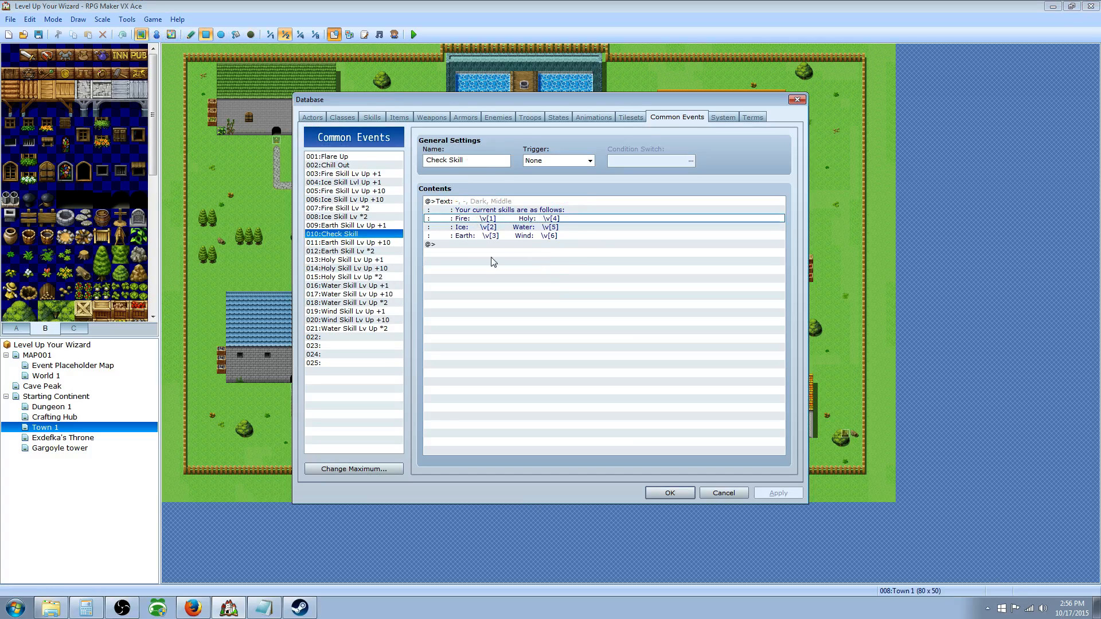
left_click(669, 495)
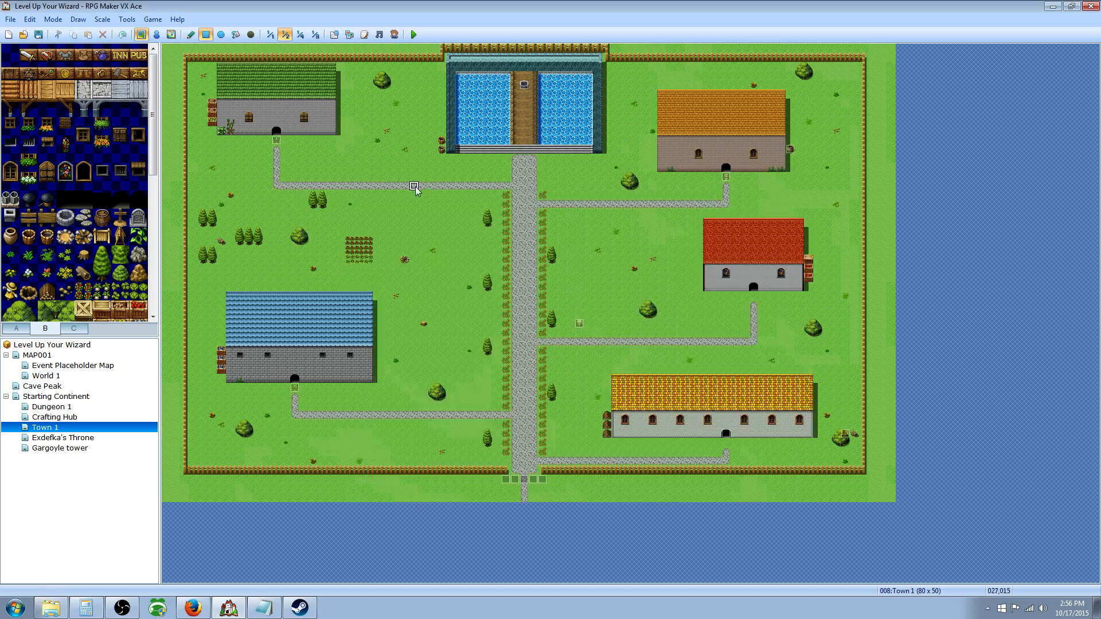
left_click(190, 34)
left_click(334, 35)
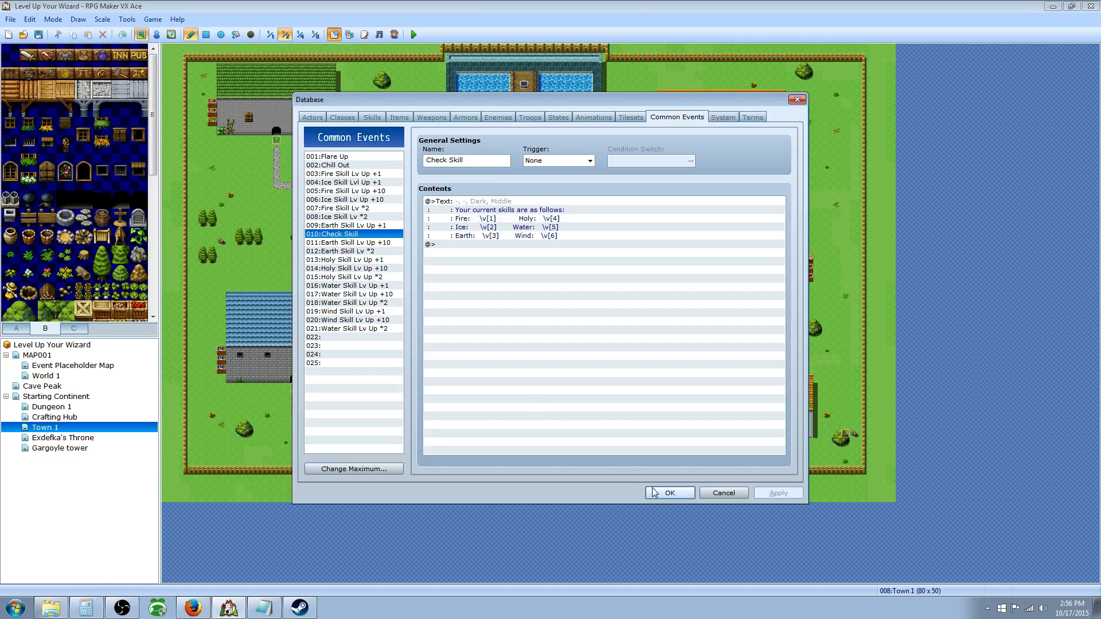
left_click(669, 493)
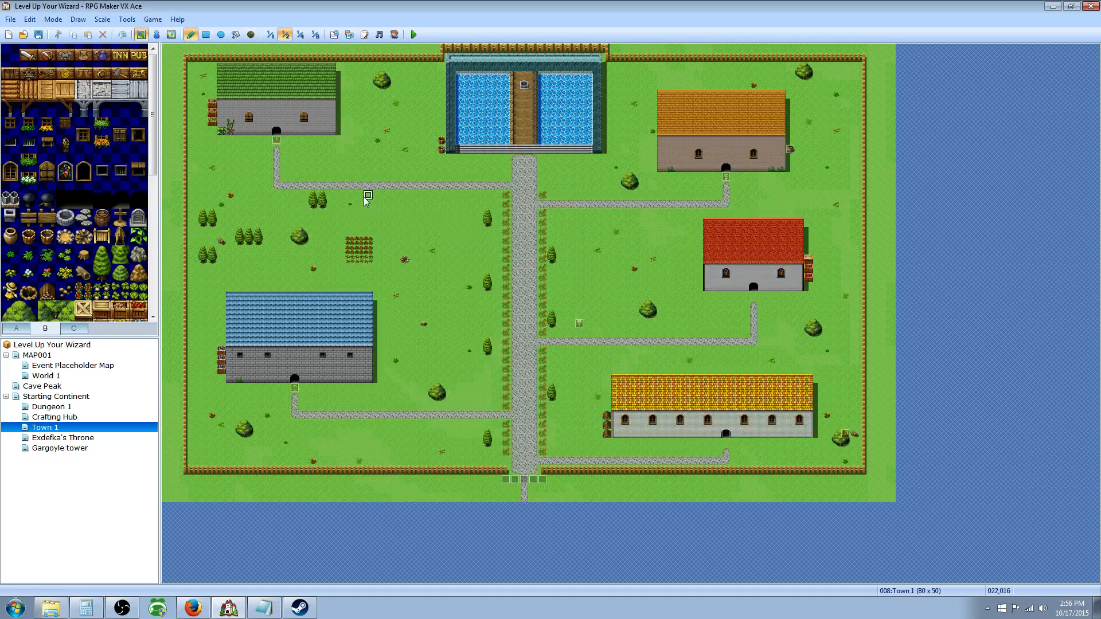
Begin a quick treasure chest event on the grass at tile 027,018 of Town 1, using the third lower-row chest of the !Chest graphic
left_click(271, 34)
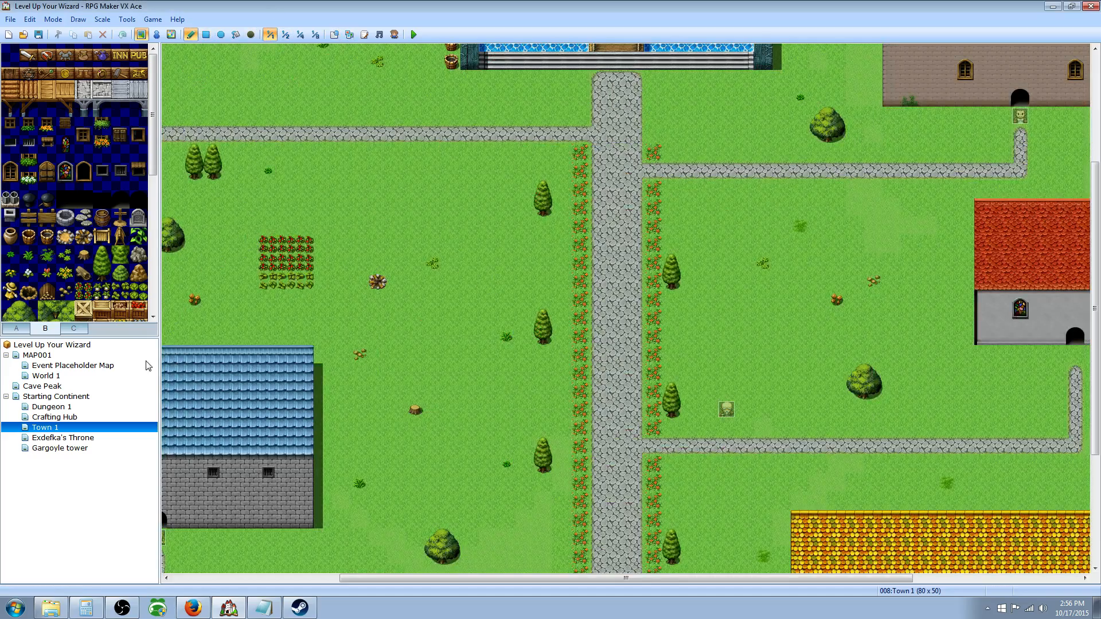
left_click(156, 34)
right_click(422, 215)
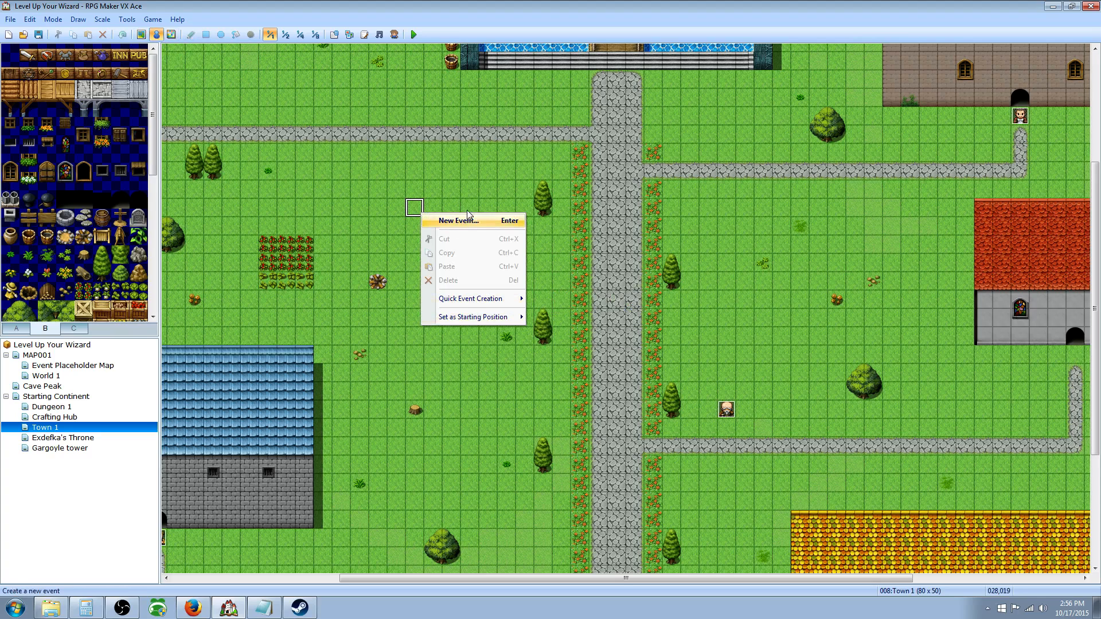
right_click(396, 188)
right_click(396, 188)
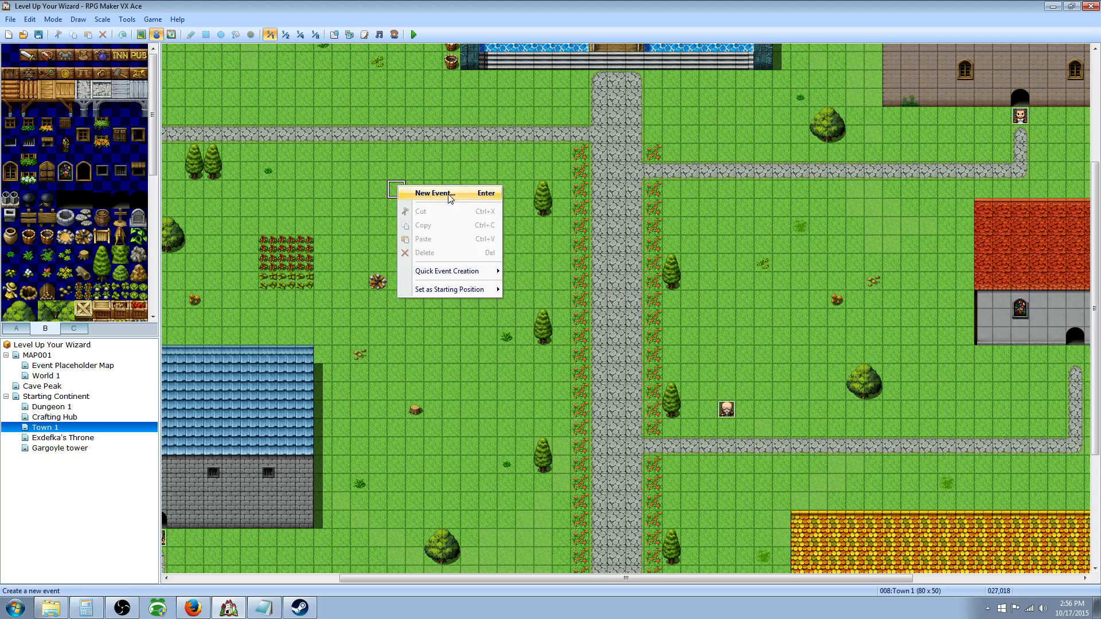
mouse_move(449, 273)
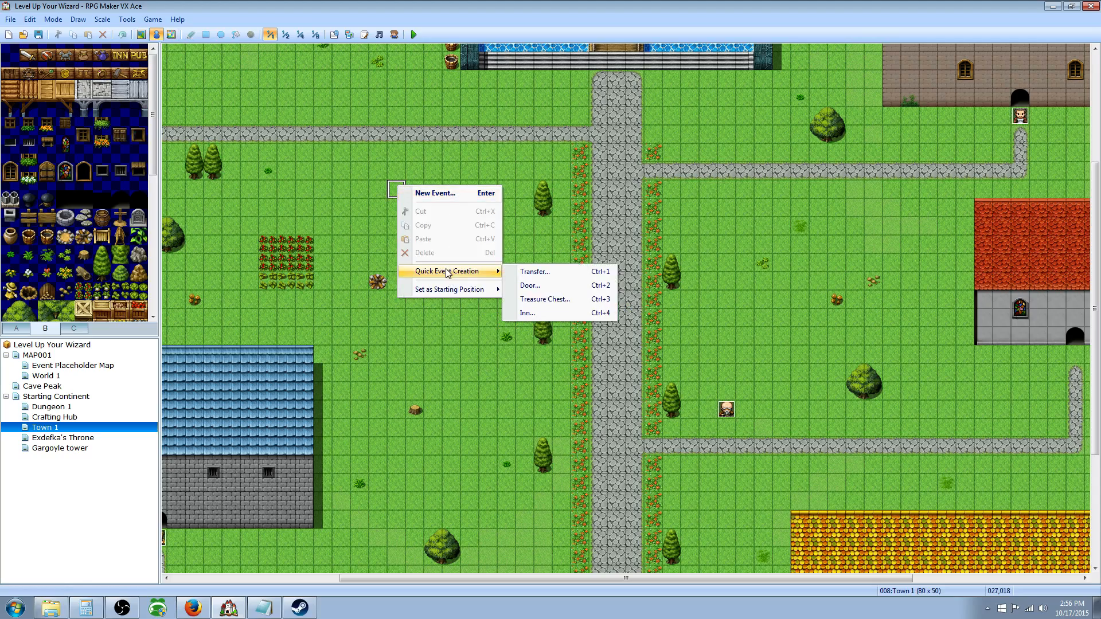
left_click(545, 299)
double_click(472, 293)
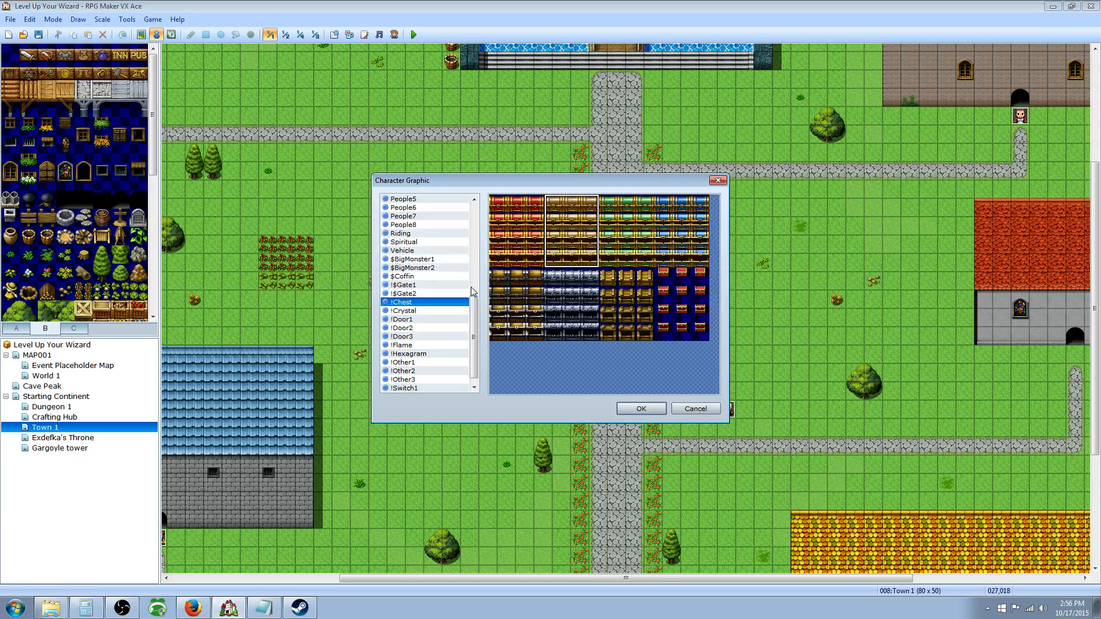
left_click(636, 295)
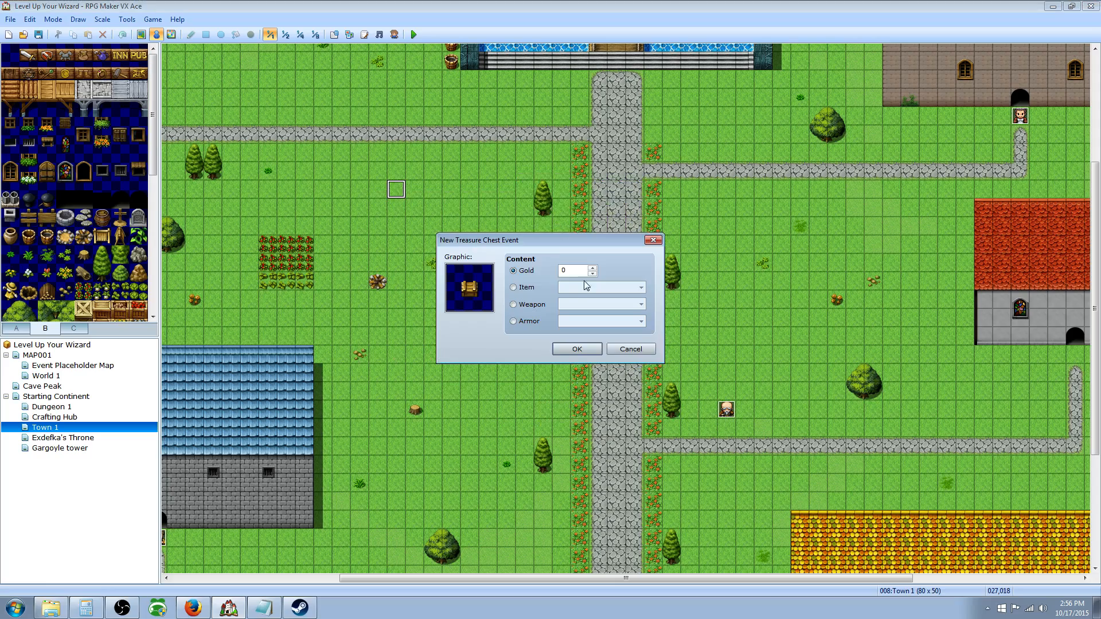
Set the treasure chest's content to the item 031:Check Skill and create the event
left_click(514, 287)
left_click(641, 288)
left_click_drag(639, 333, 641, 472)
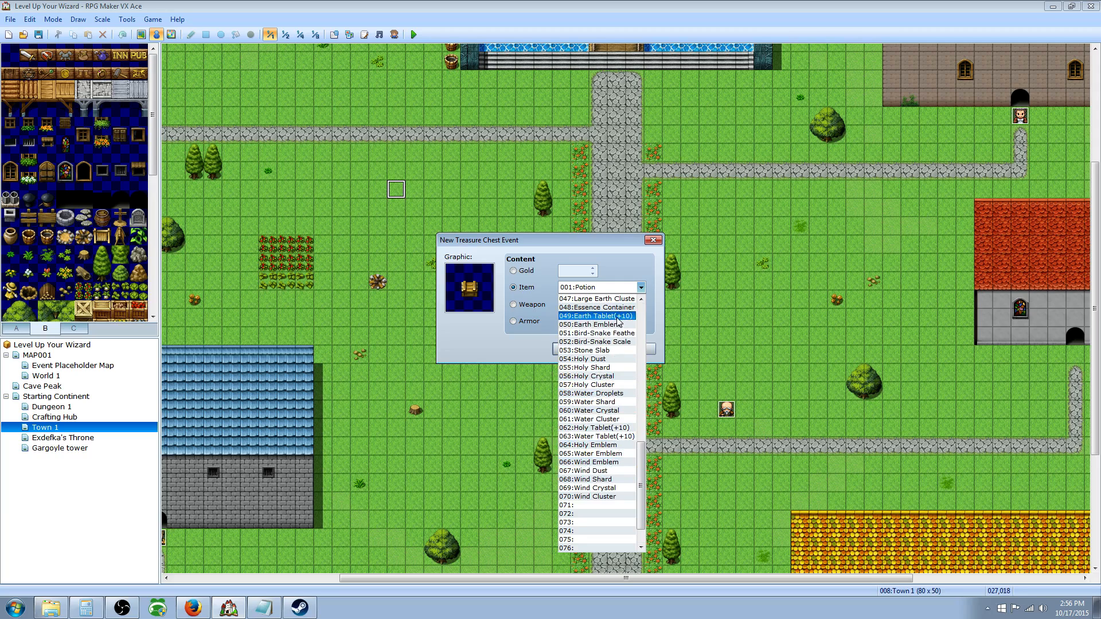
scroll(613, 338, "up", 5)
scroll(613, 337, "up", 2)
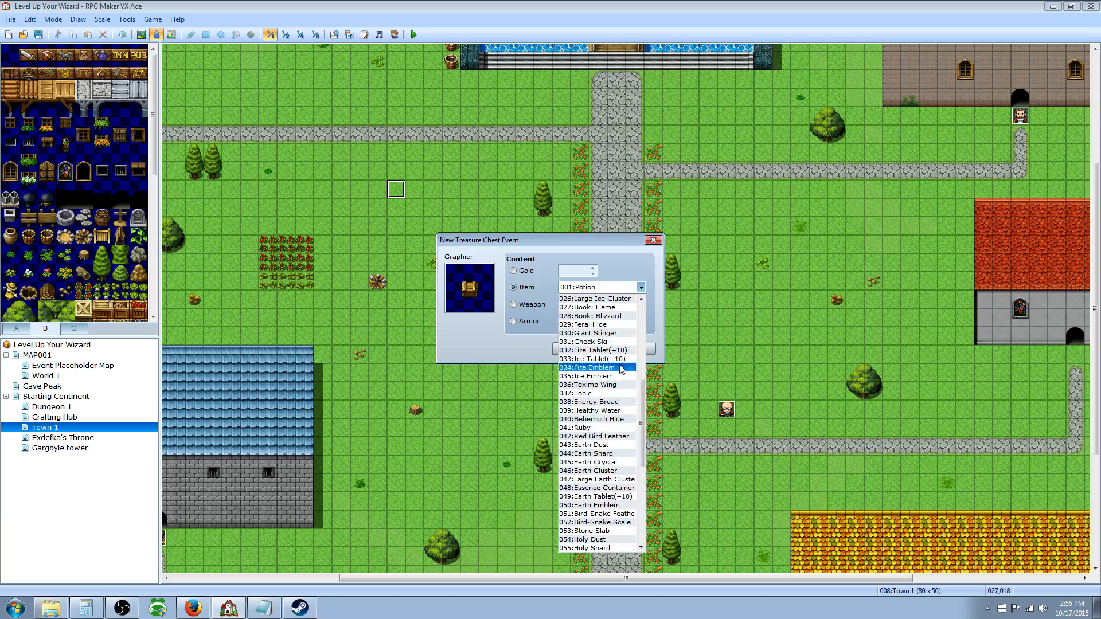
left_click(612, 339)
left_click(577, 349)
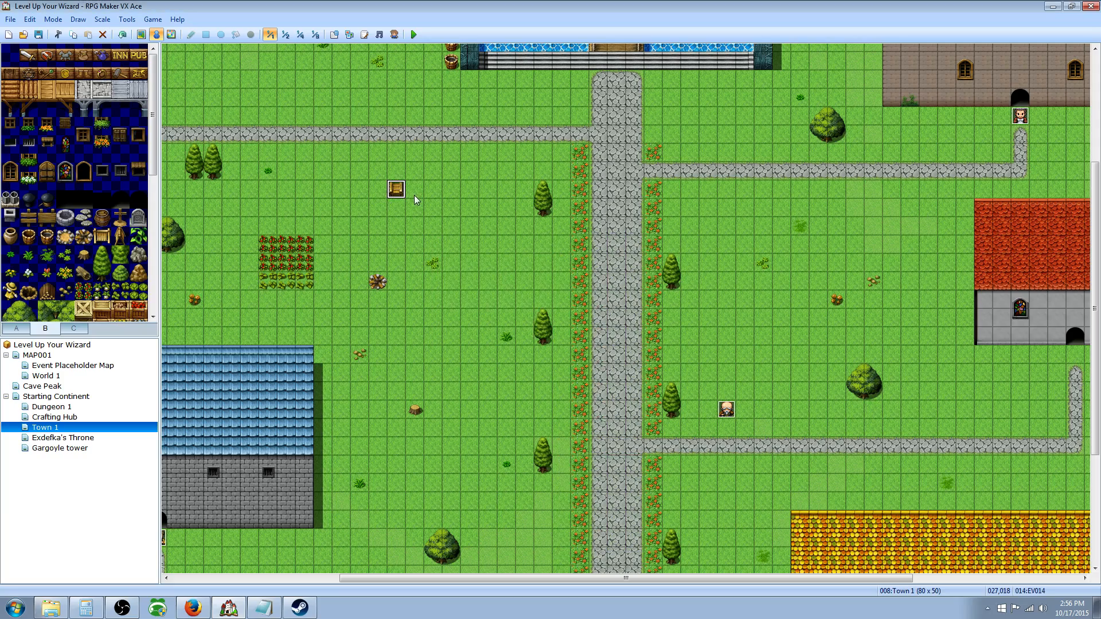
Set the boat's starting position beside the chest and move it to tile 027,016
right_click(414, 195)
mouse_move(471, 300)
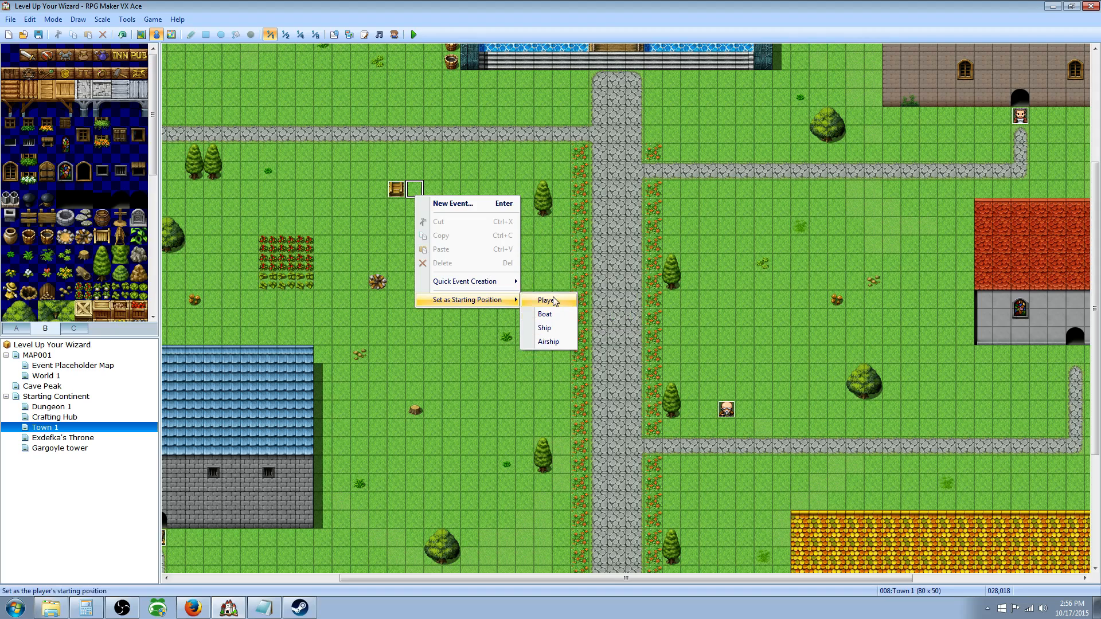
left_click(548, 314)
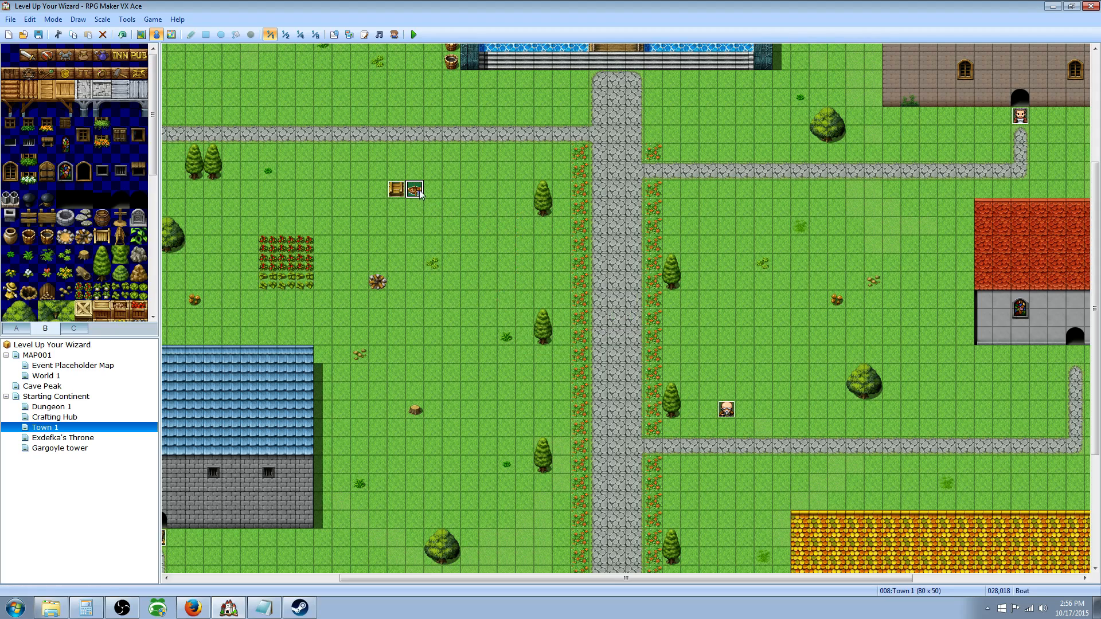
left_click_drag(419, 194, 401, 165)
Set the ship's starting position beside the boat at tile 028,016
right_click(411, 160)
mouse_move(463, 262)
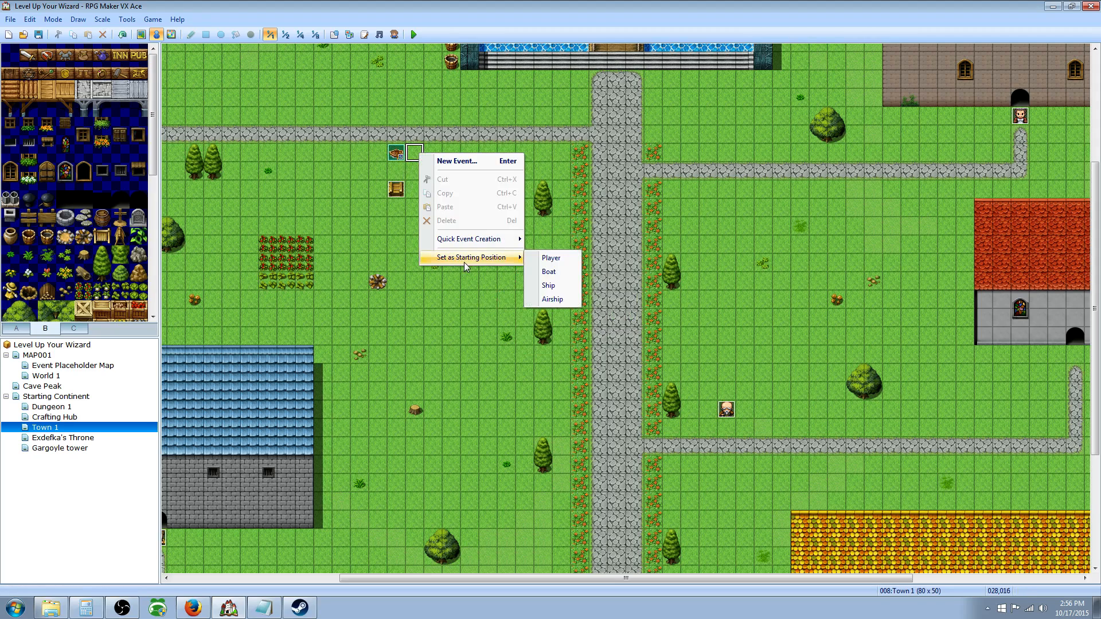
left_click(545, 285)
left_click(429, 156)
right_click(432, 159)
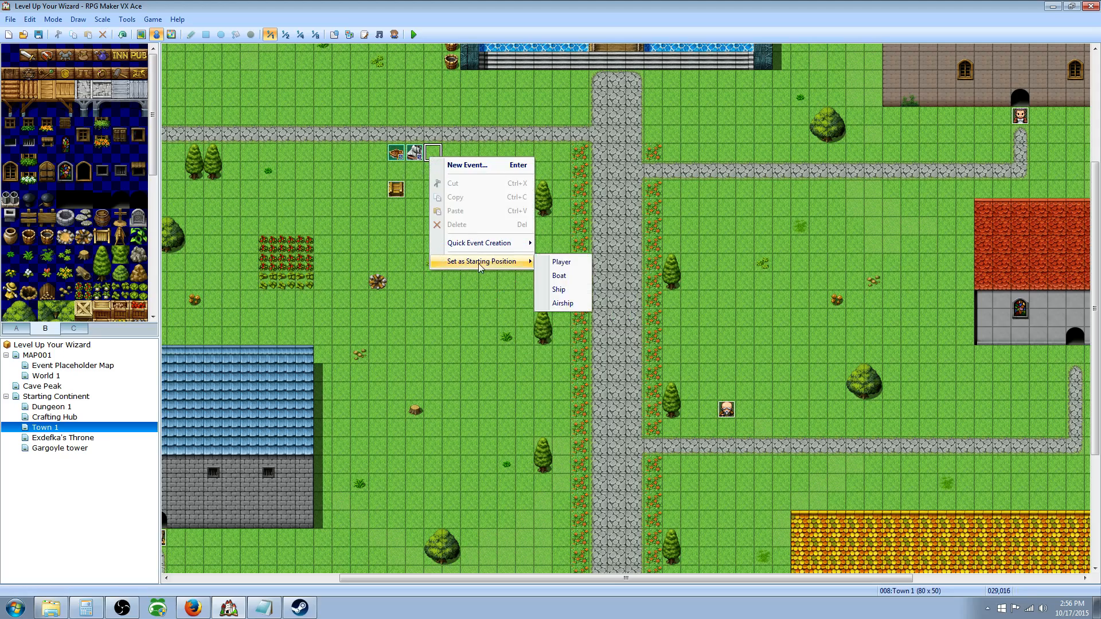
Set the player's starting position beside the treasure chest at tile 028,018 and save the project
right_click(423, 176)
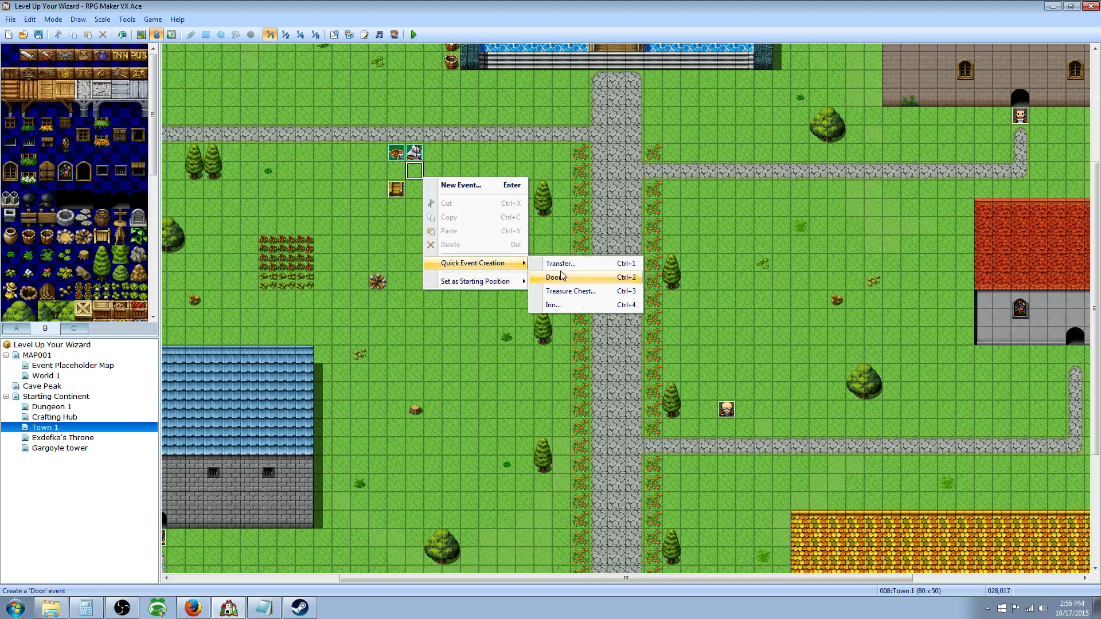
mouse_move(489, 282)
left_click(538, 285)
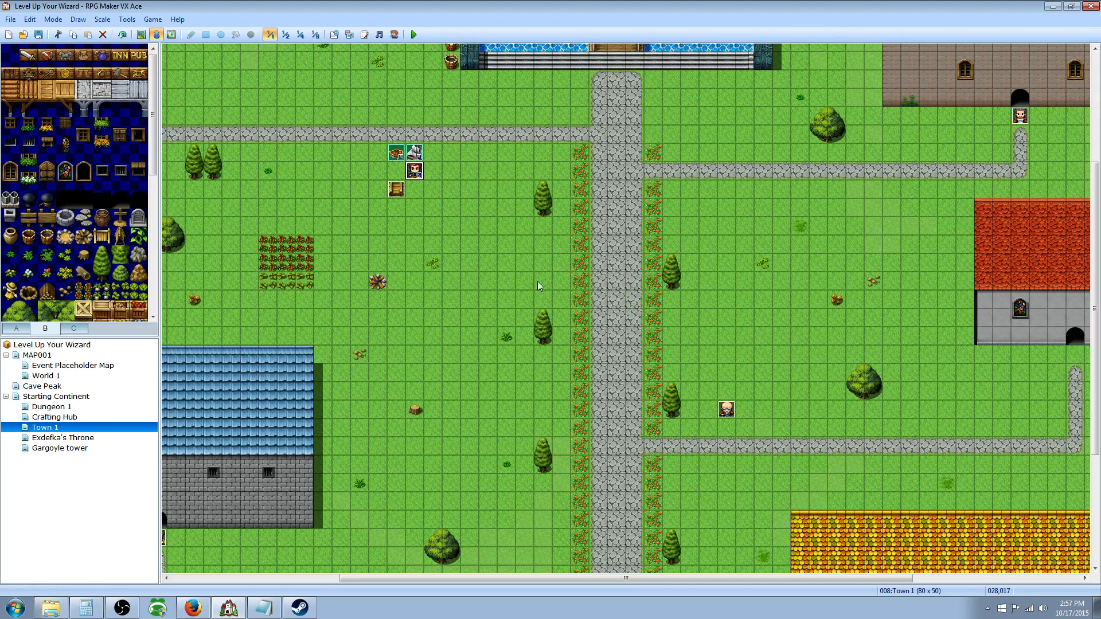
left_click_drag(417, 176, 417, 193)
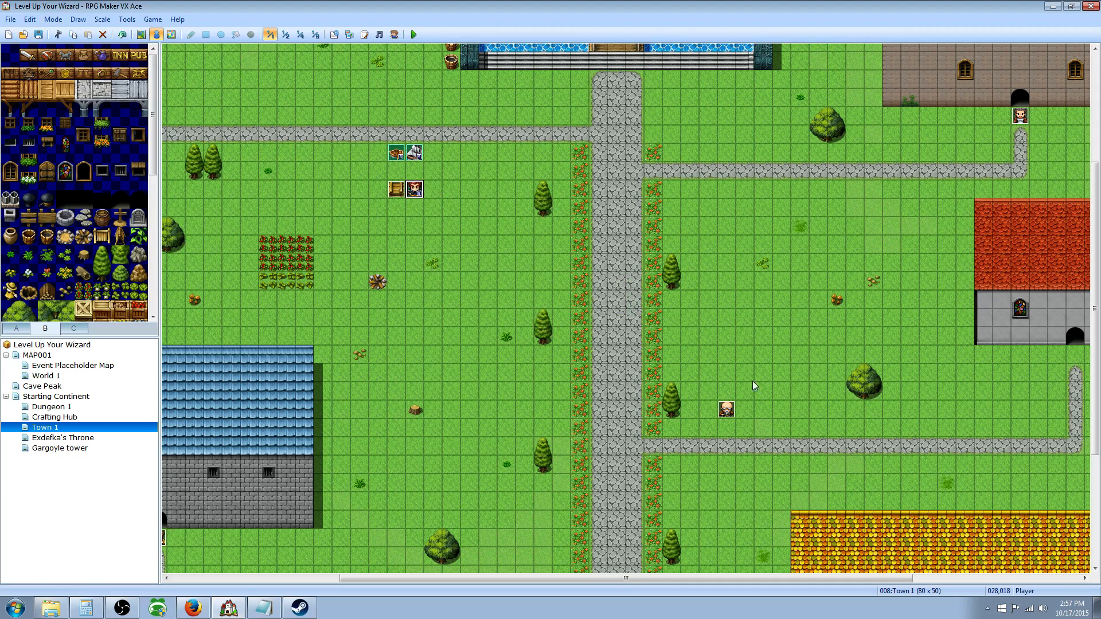
left_click(39, 34)
Playtest the project, start a new game and open the treasure chest next to the player
left_click(413, 34)
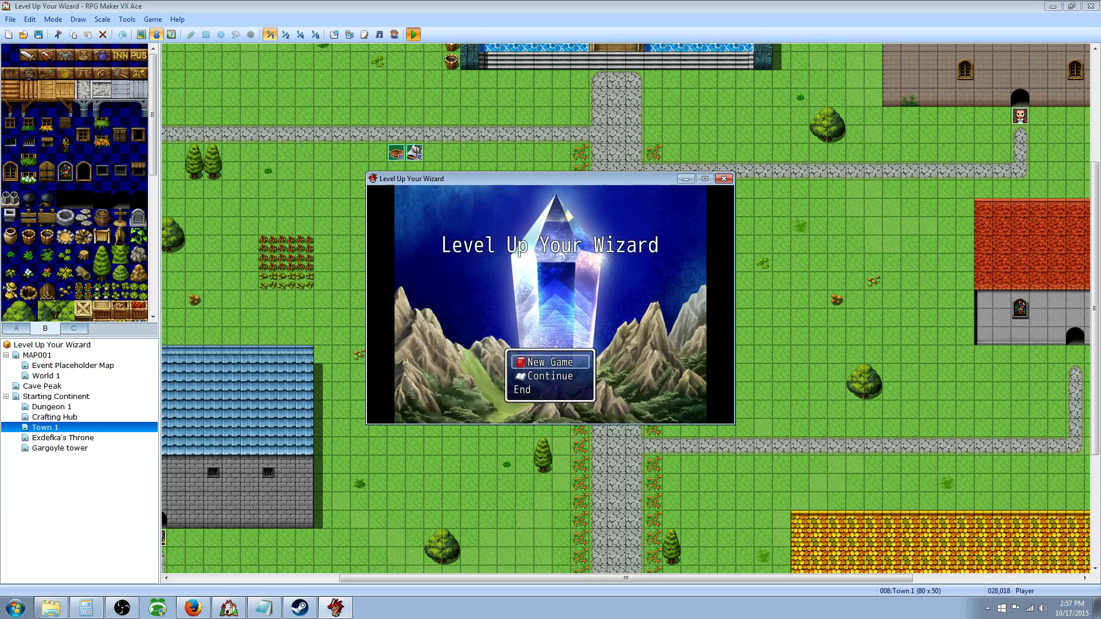
key("Return")
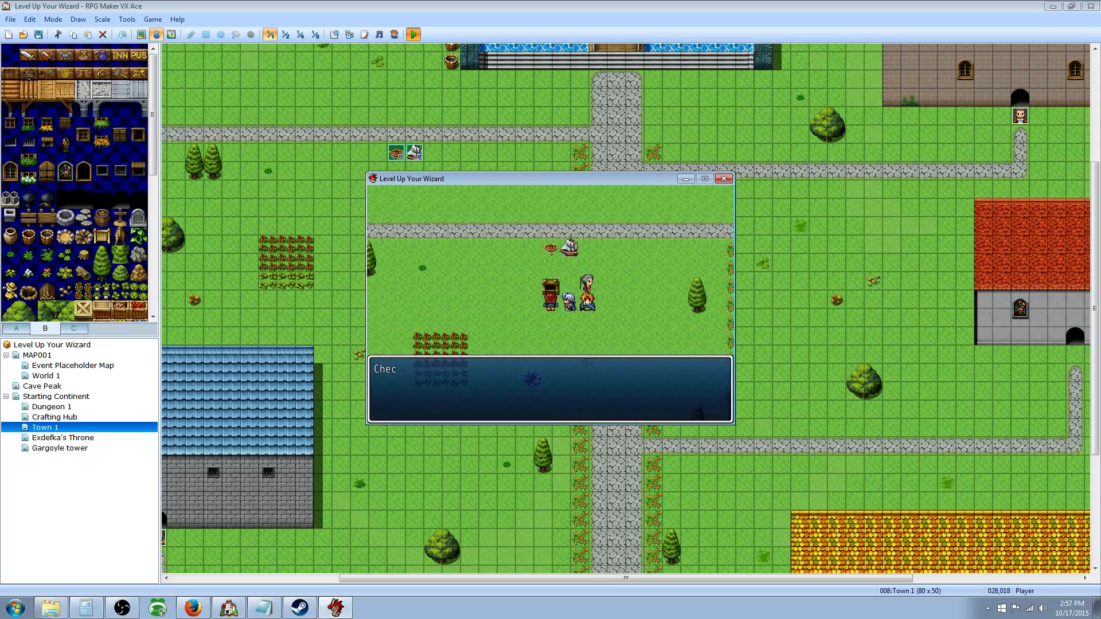
key("Return")
Use the Check Skill item from the party's inventory to test its common event, and close the playtest
key("Escape")
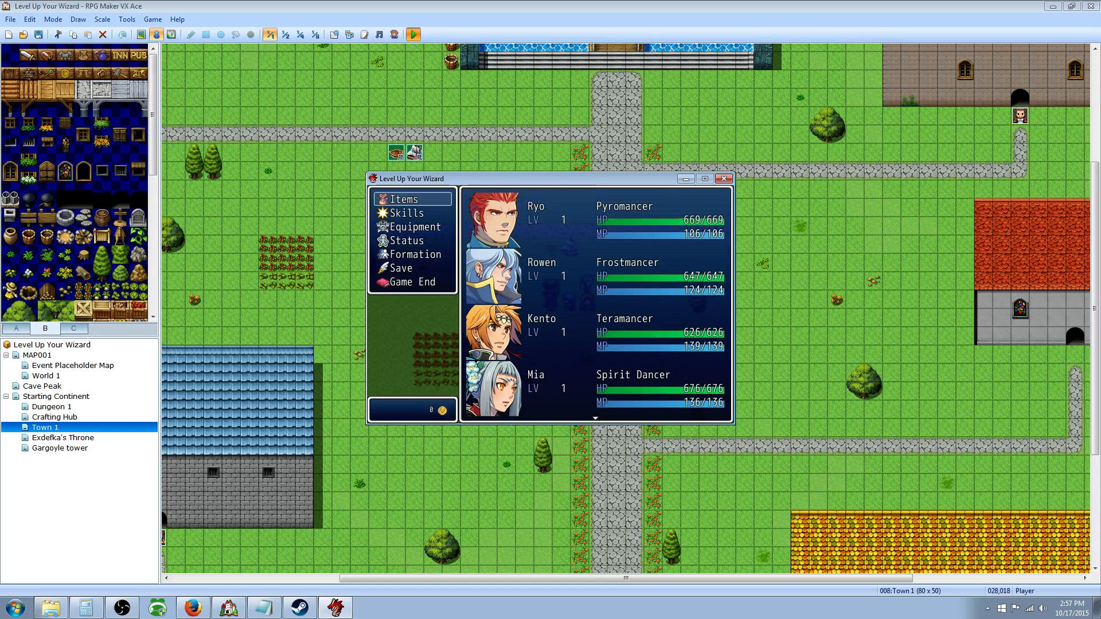
key("Return")
key("Return")
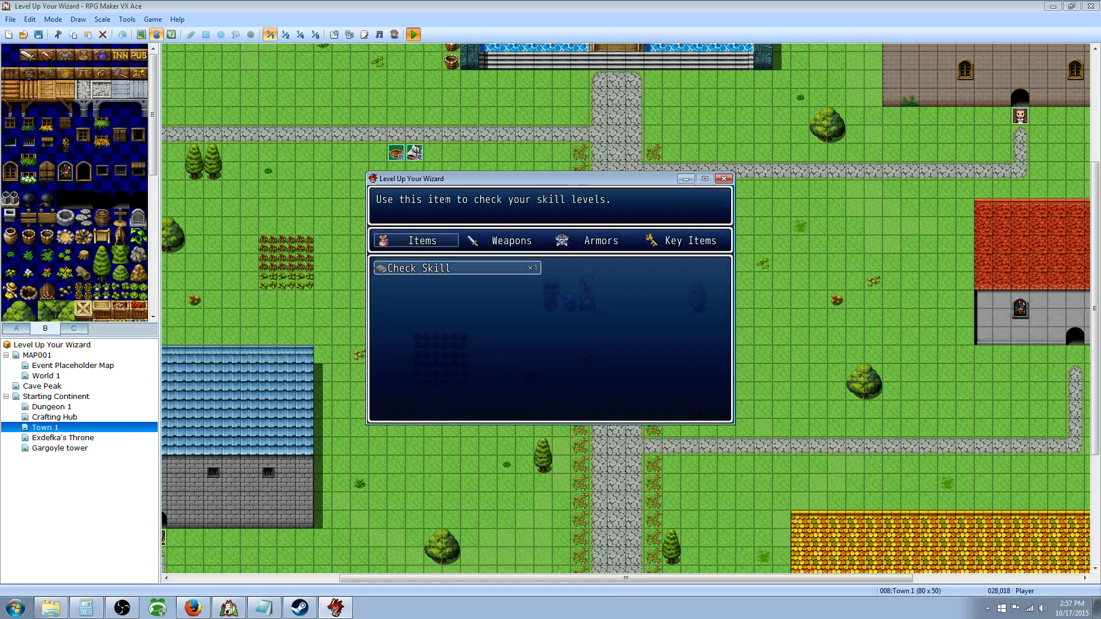
key("Return")
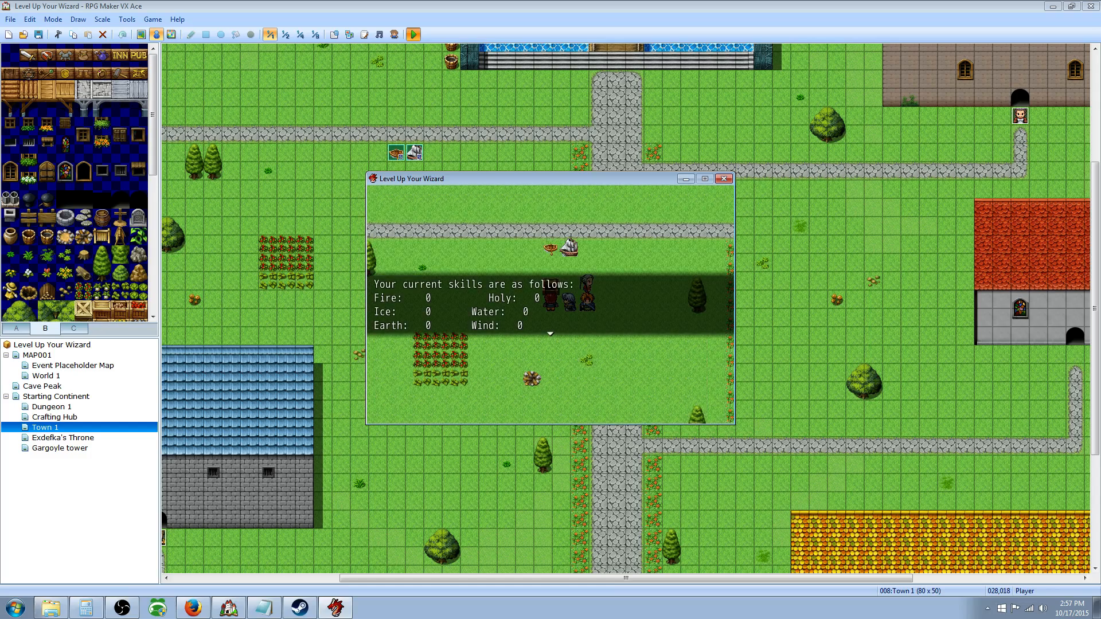
left_click(724, 178)
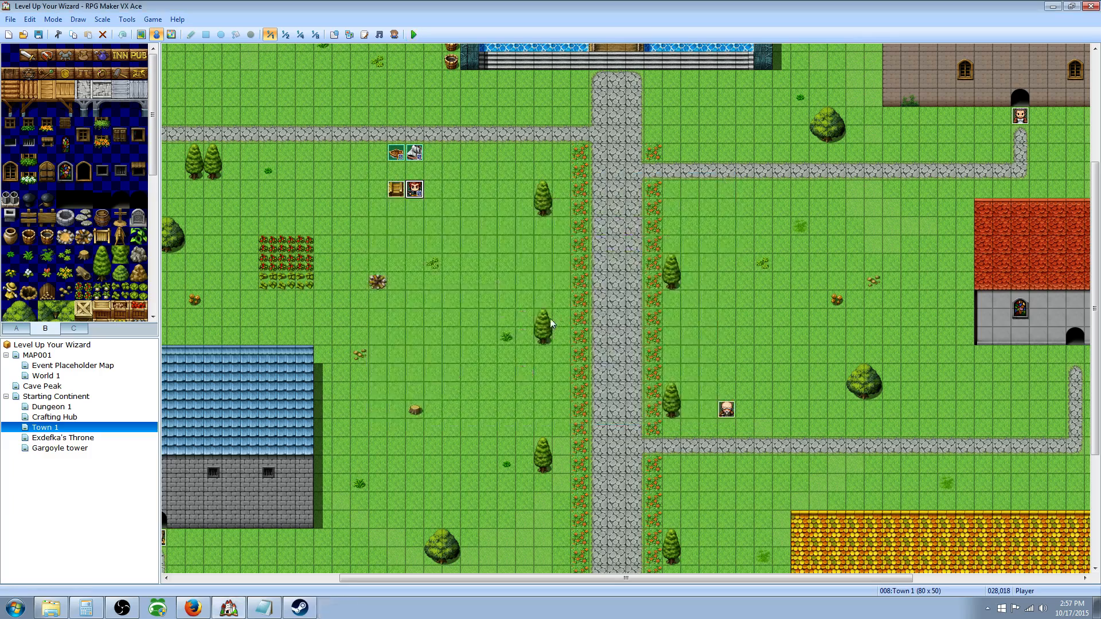
Open the database's item list and browse its entries to the Check Skill item
left_click(334, 35)
left_click(400, 117)
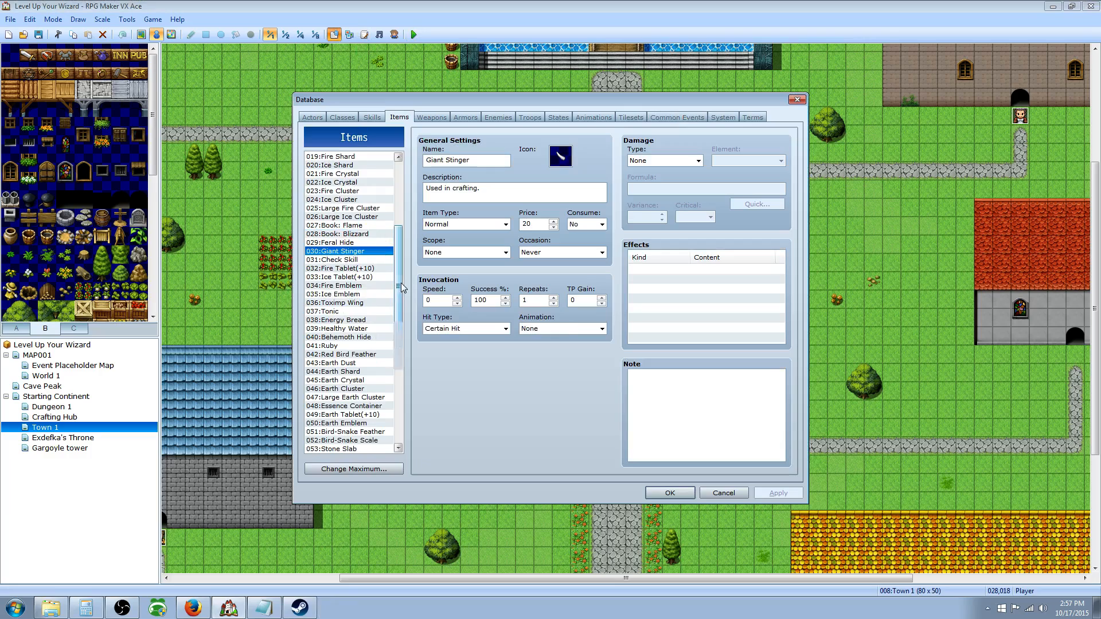
left_click_drag(401, 283, 393, 314)
left_click(360, 227)
left_click(360, 250)
left_click(366, 319)
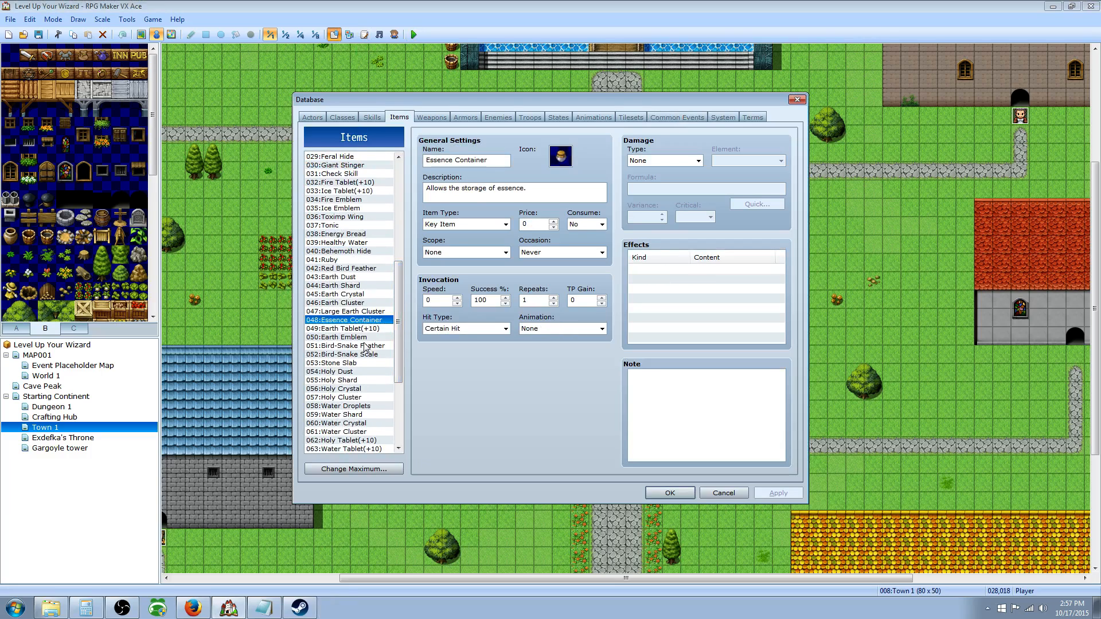
left_click(365, 363)
left_click(354, 269)
left_click(354, 329)
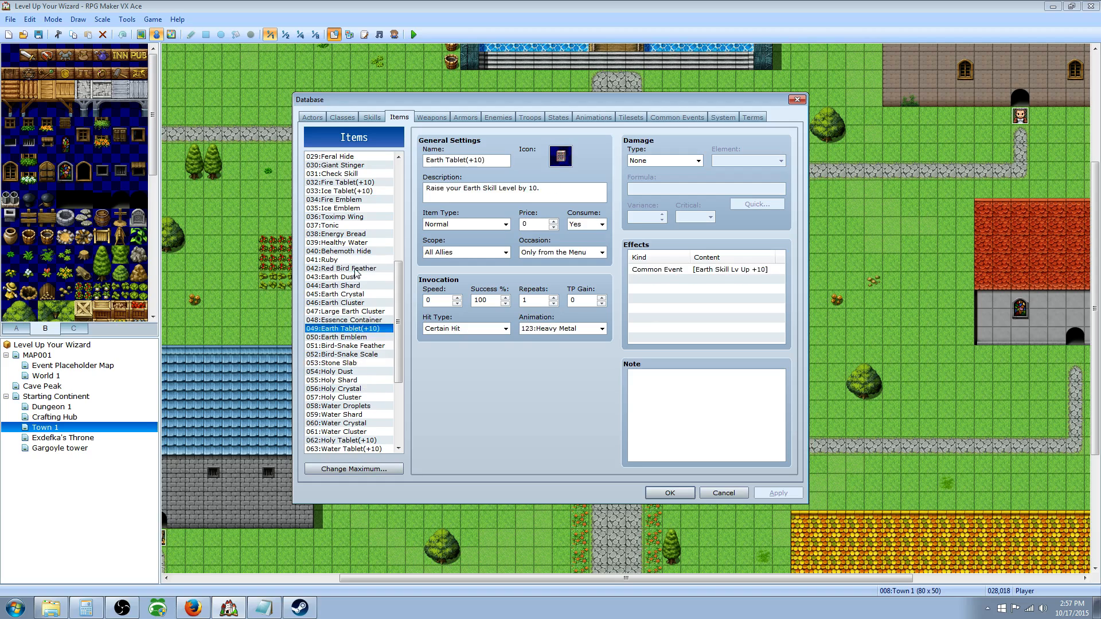
left_click(354, 269)
left_click(356, 209)
left_click(359, 172)
left_click(360, 165)
left_click(362, 174)
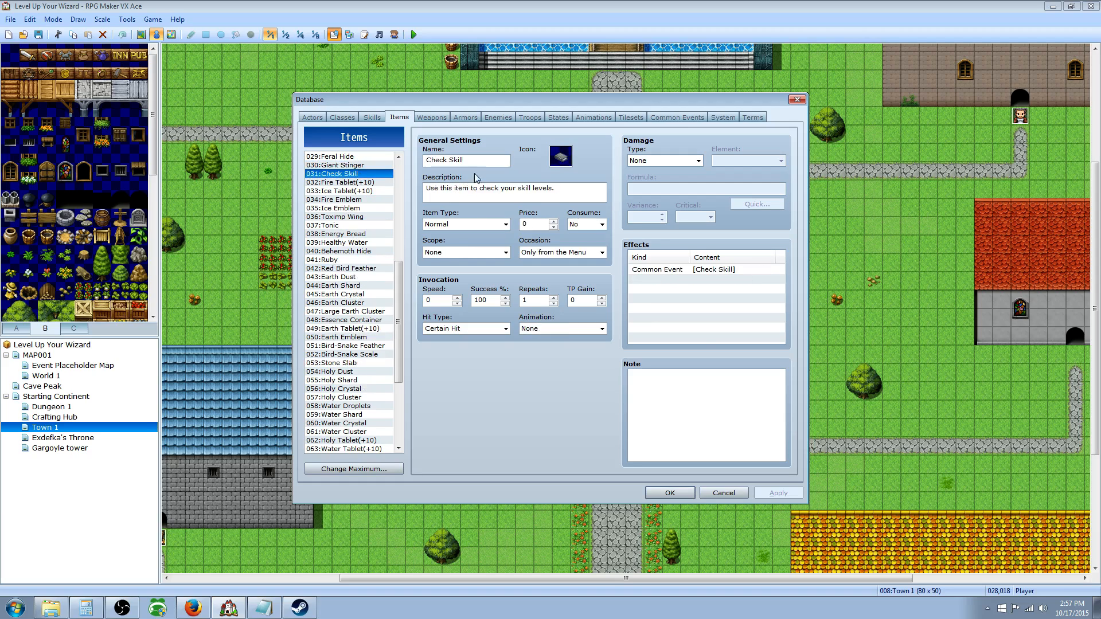
Examine the Common Event option for the Check Skill item's effects, keeping its existing effect as it is
right_click(662, 279)
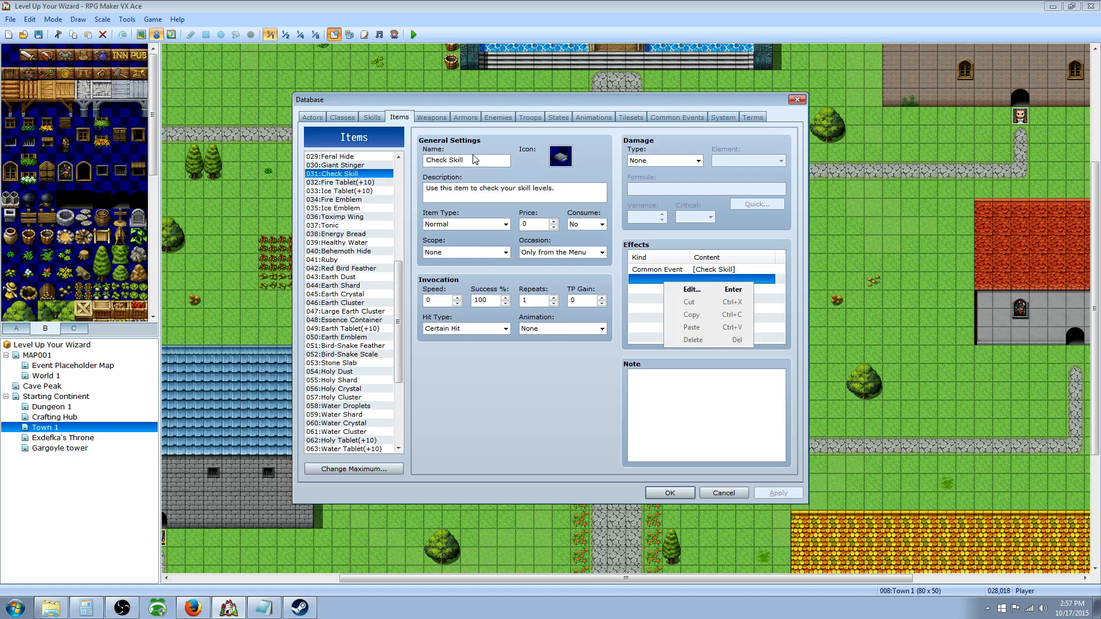
left_click(642, 284)
right_click(642, 280)
left_click(673, 282)
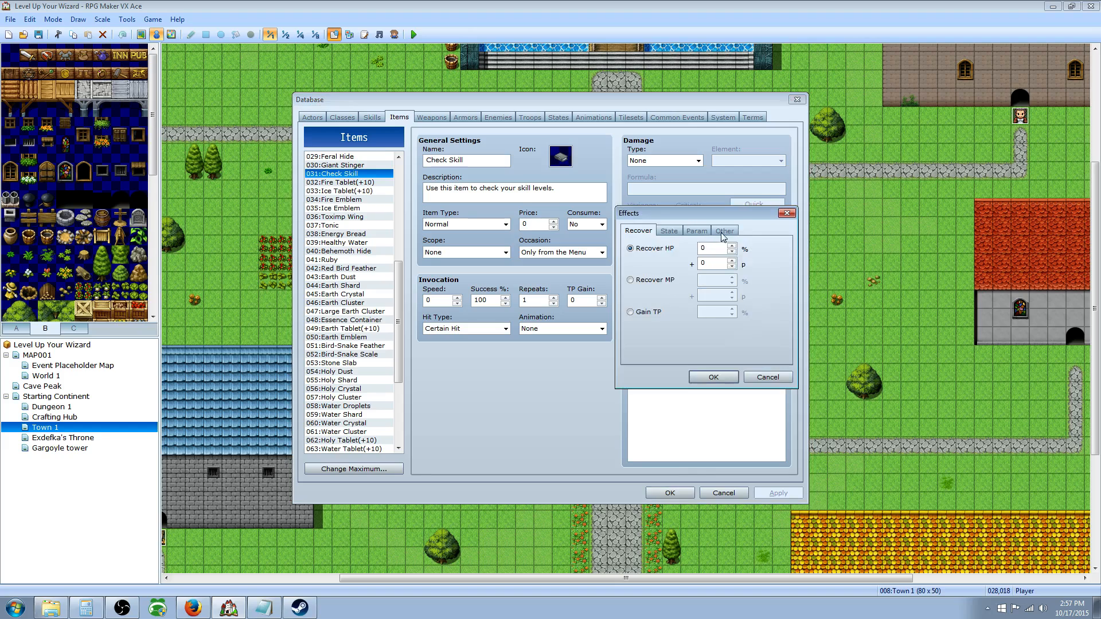
left_click(721, 233)
left_click(663, 319)
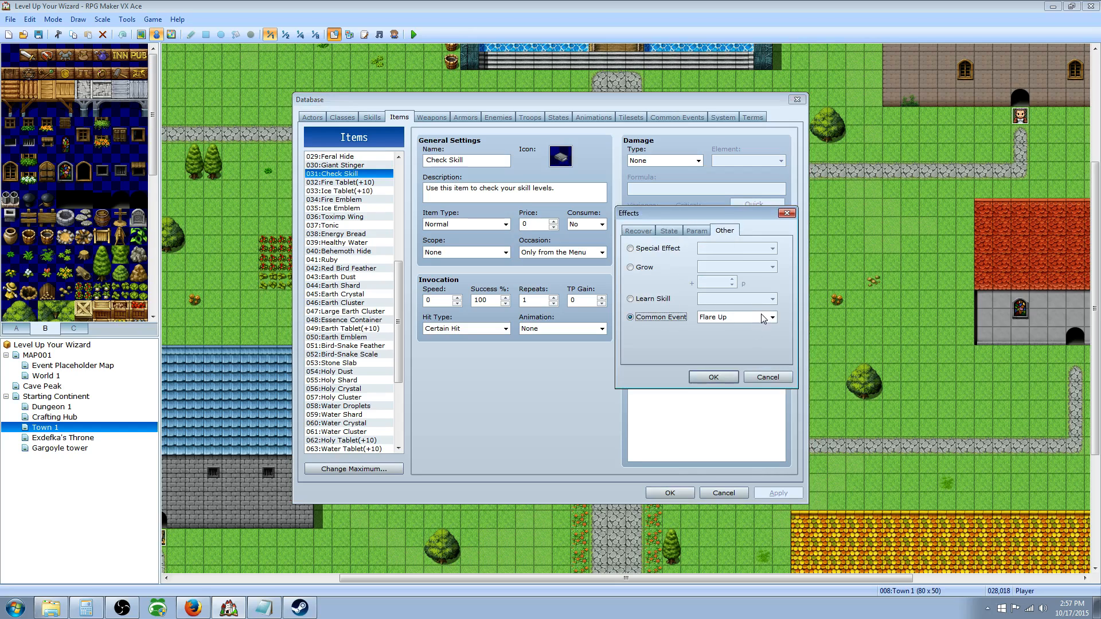
left_click(713, 377)
right_click(670, 269)
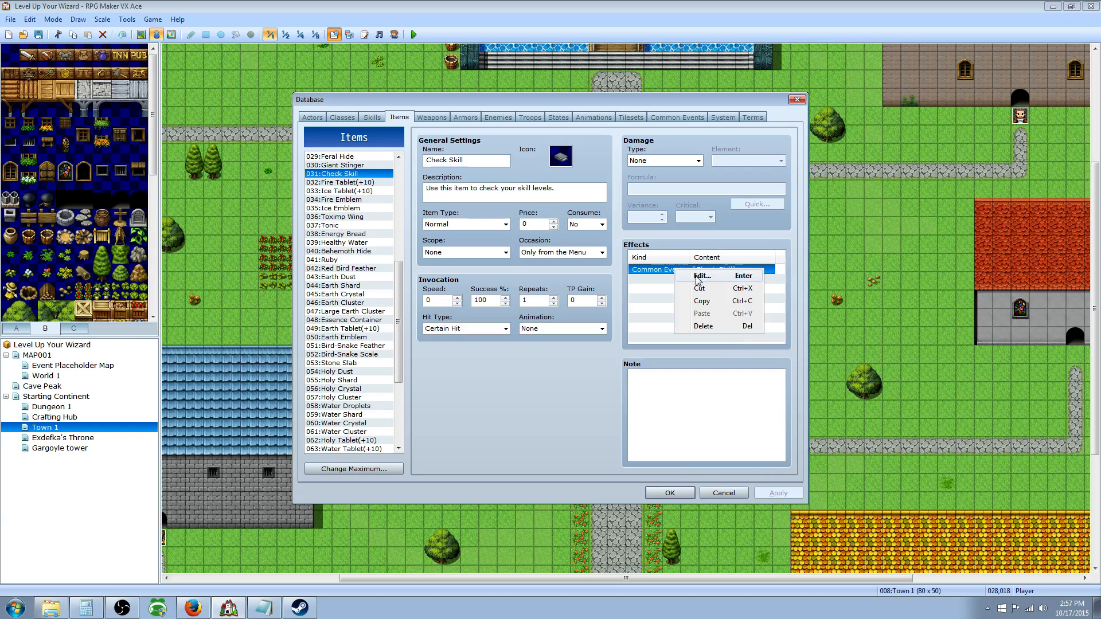
left_click(662, 285)
left_click(685, 270)
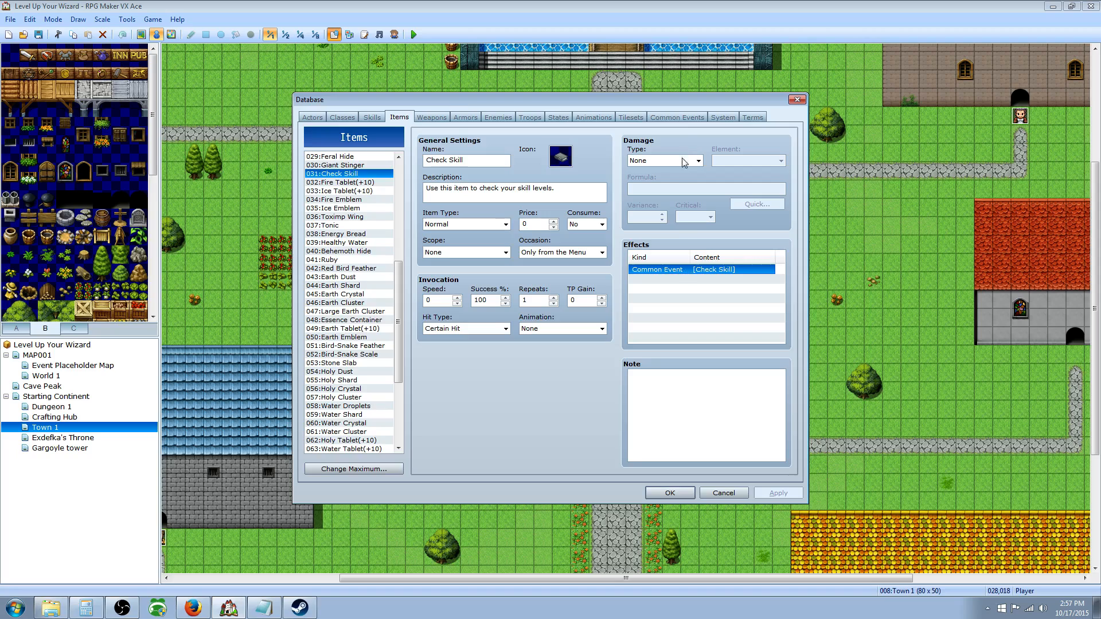
Review the text command of the Check Skill common event and close the database
left_click(688, 118)
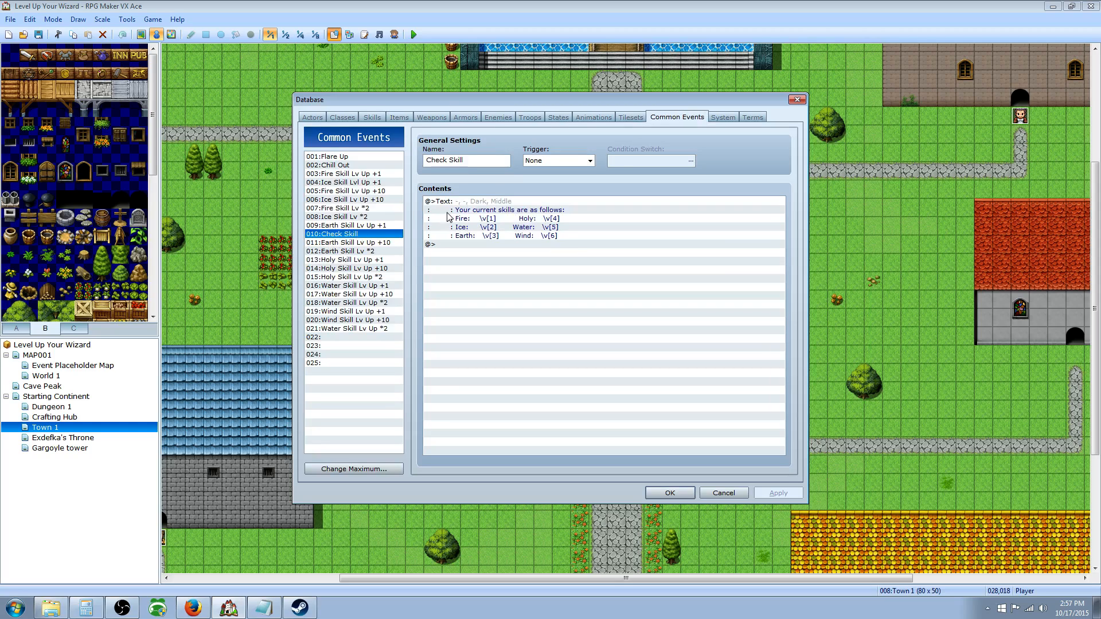
left_click(467, 207)
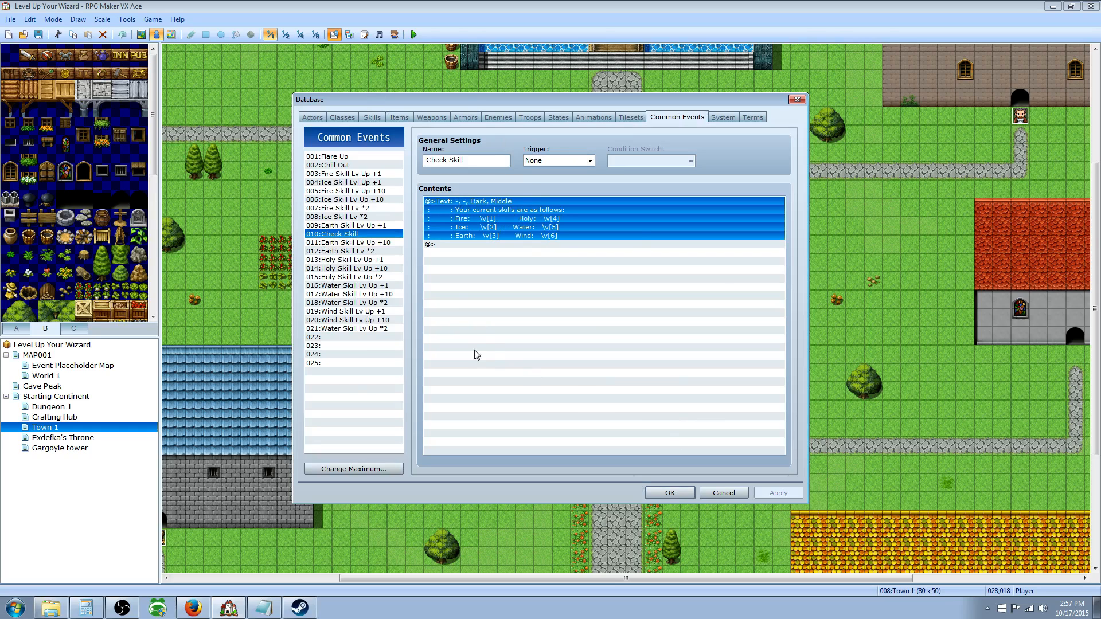
left_click(670, 494)
Open the Resource Manager, go through the battleback graphics folders and view the import file dialog without importing anything
left_click(350, 34)
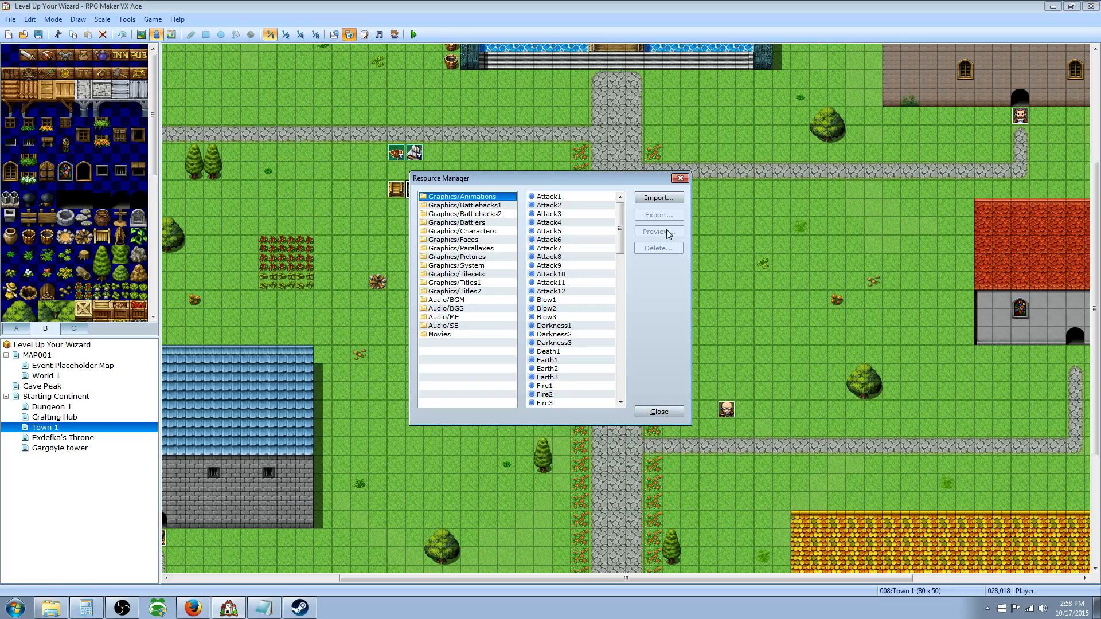
left_click(680, 178)
left_click(349, 34)
key("Down")
key("Down")
key("Down")
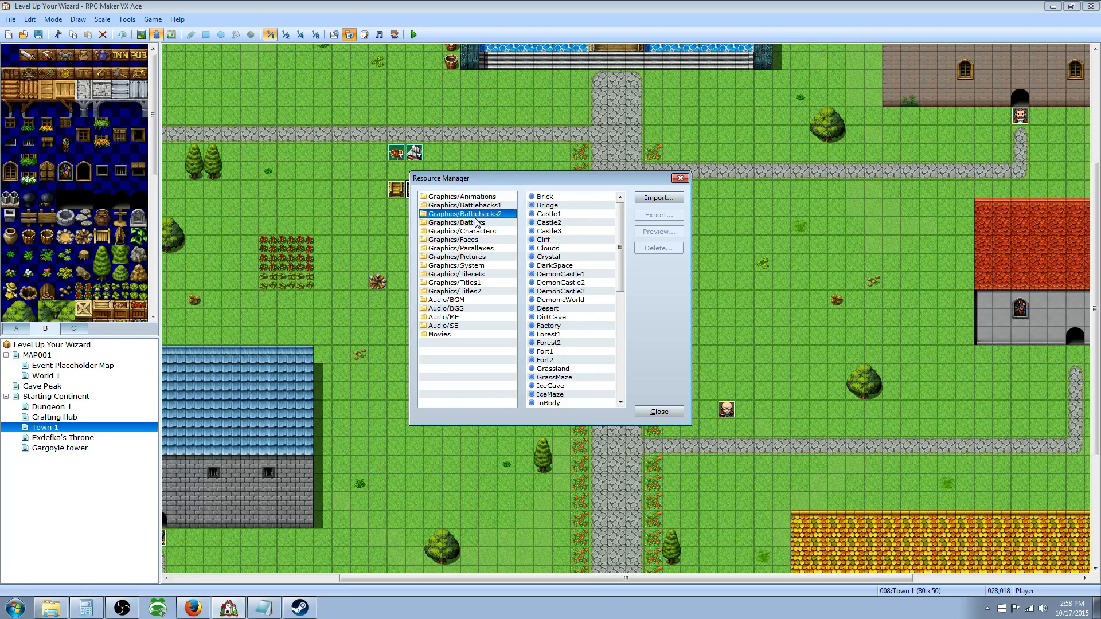
left_click(660, 197)
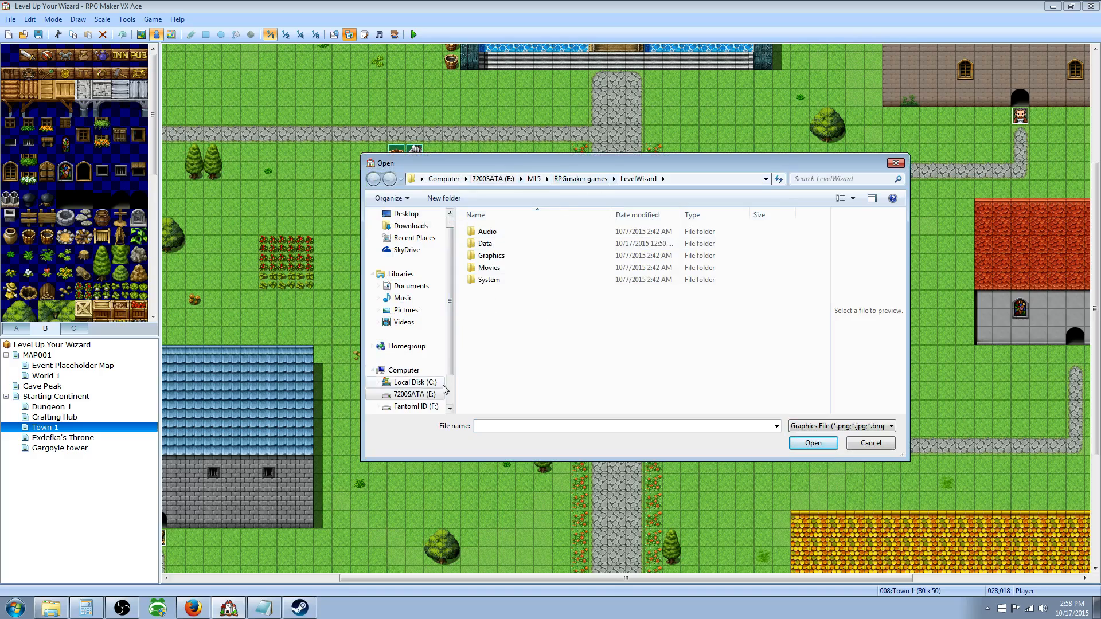
left_click(870, 443)
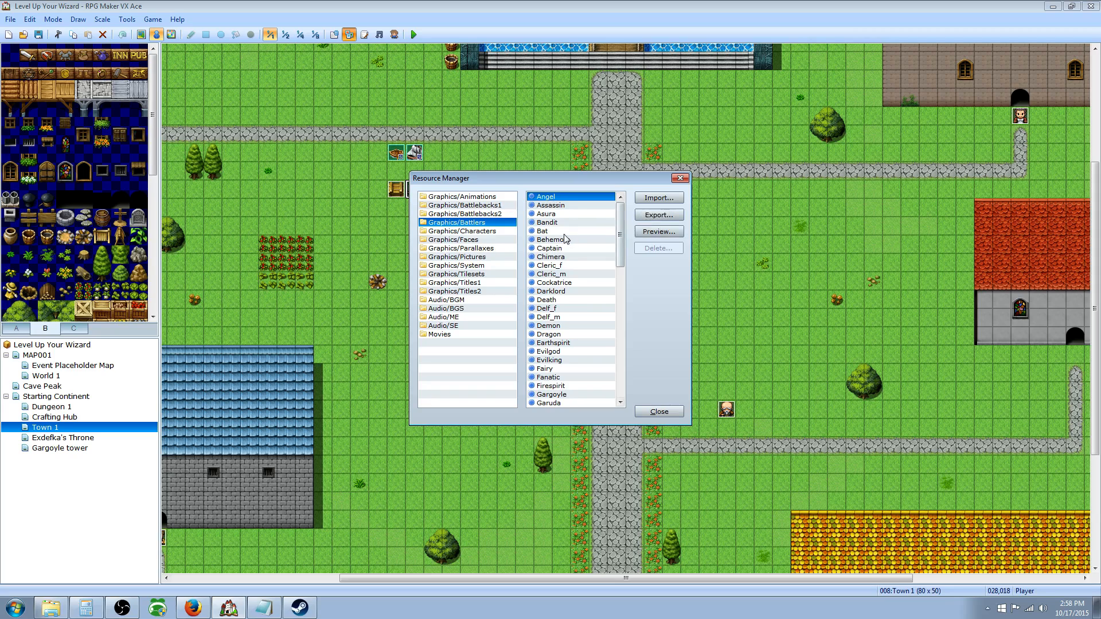
View the export dialog for the Behemoth battler without saving, and preview its graphic
left_click(538, 241)
left_click(659, 214)
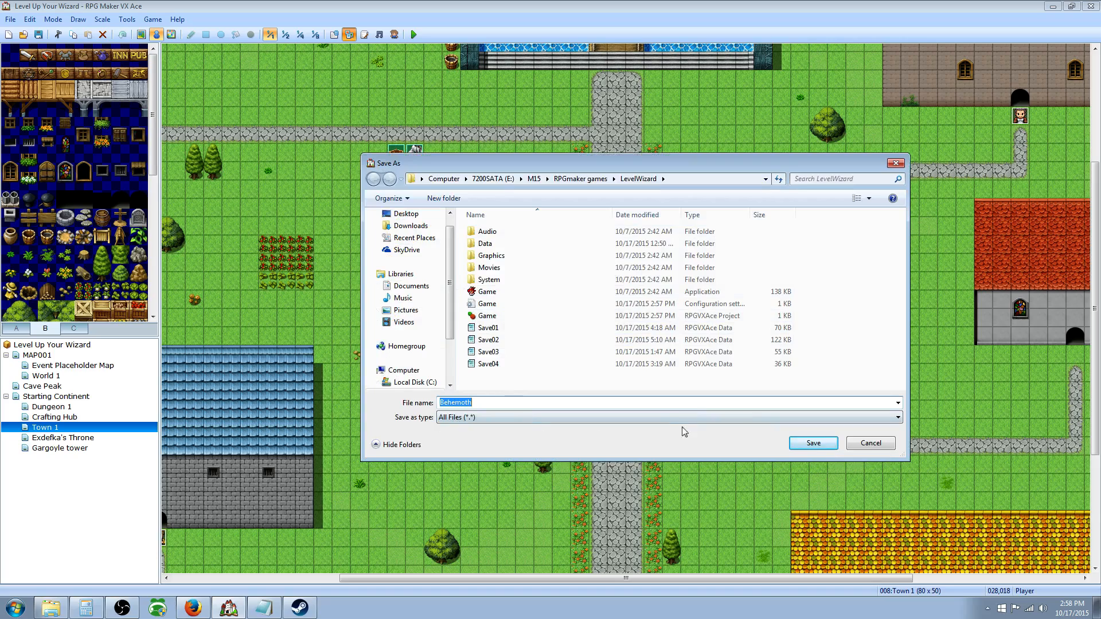
left_click(856, 447)
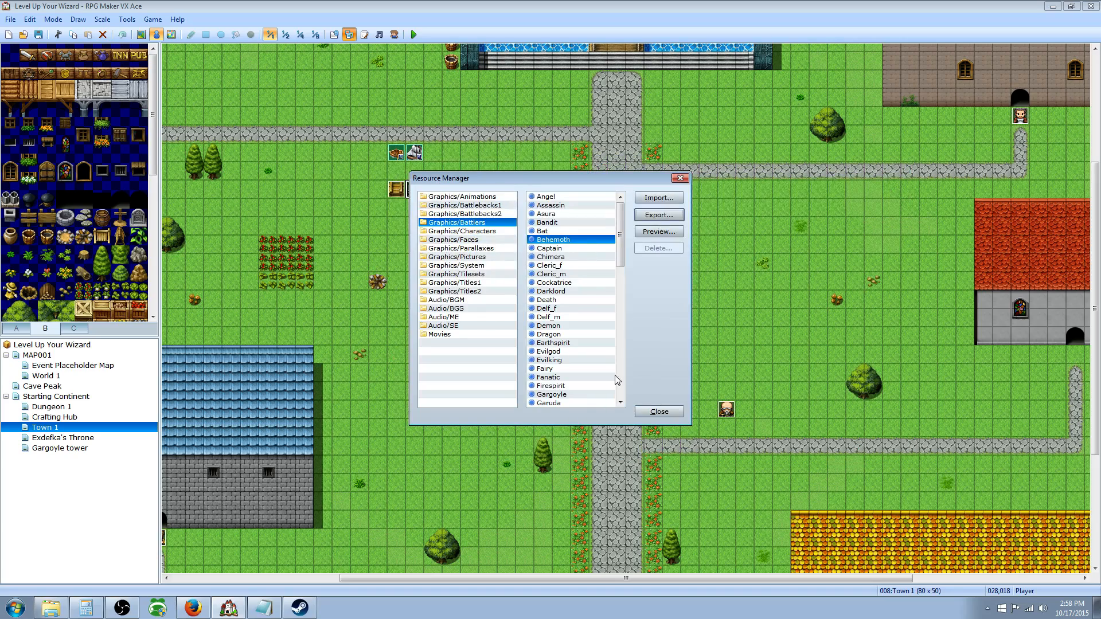
left_click(659, 231)
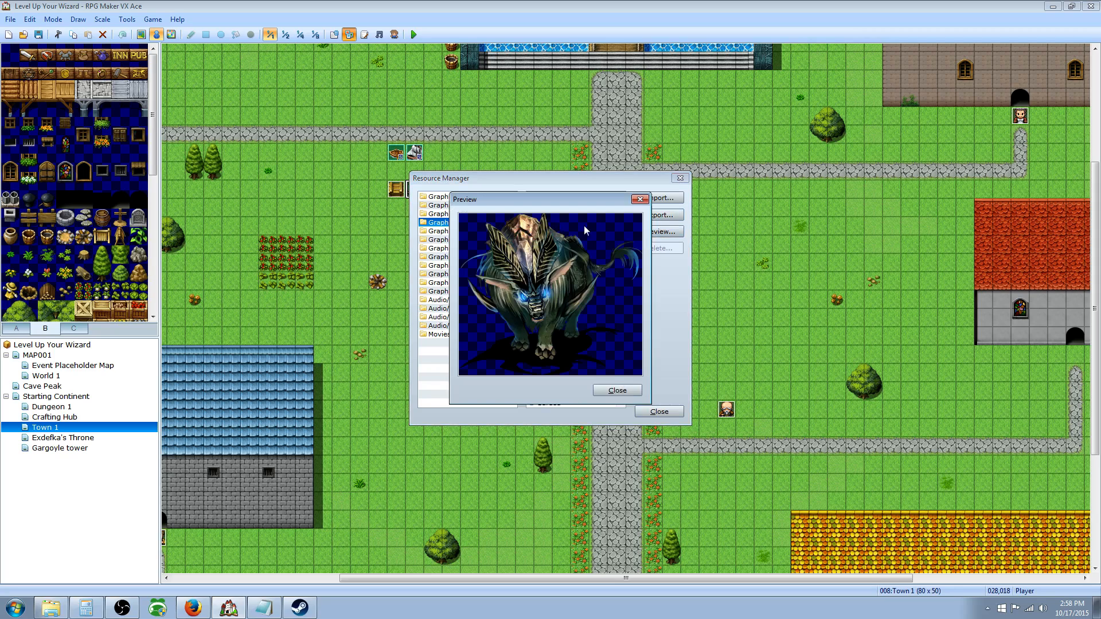
left_click(618, 390)
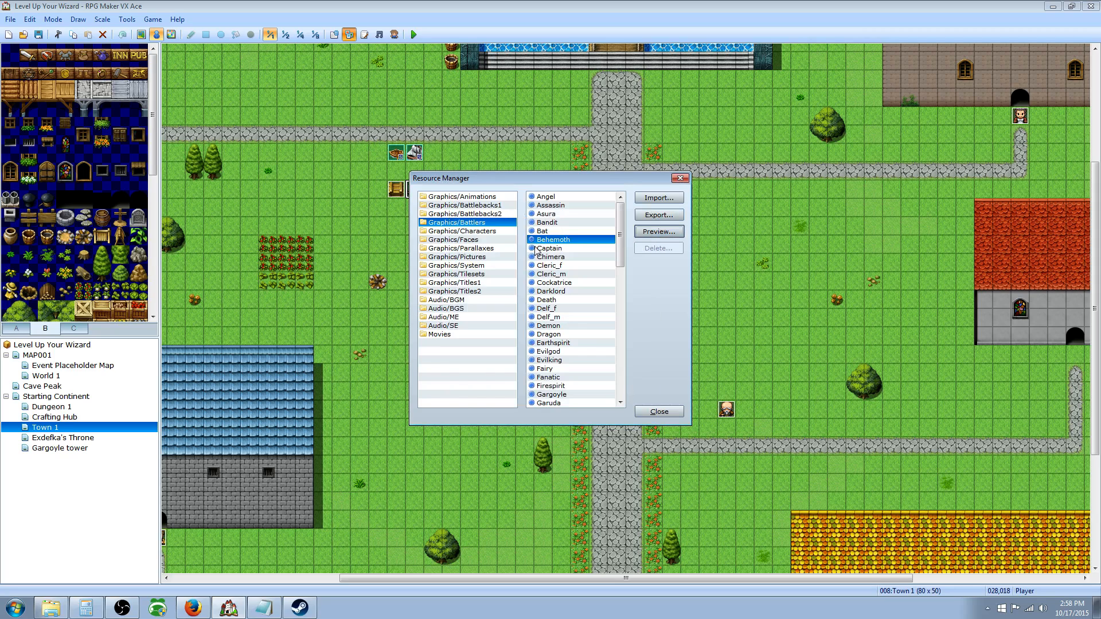
Browse the graphics and audio resource folders from Graphics/Animations to Audio/SE, and close the Resource Manager
left_click(478, 197)
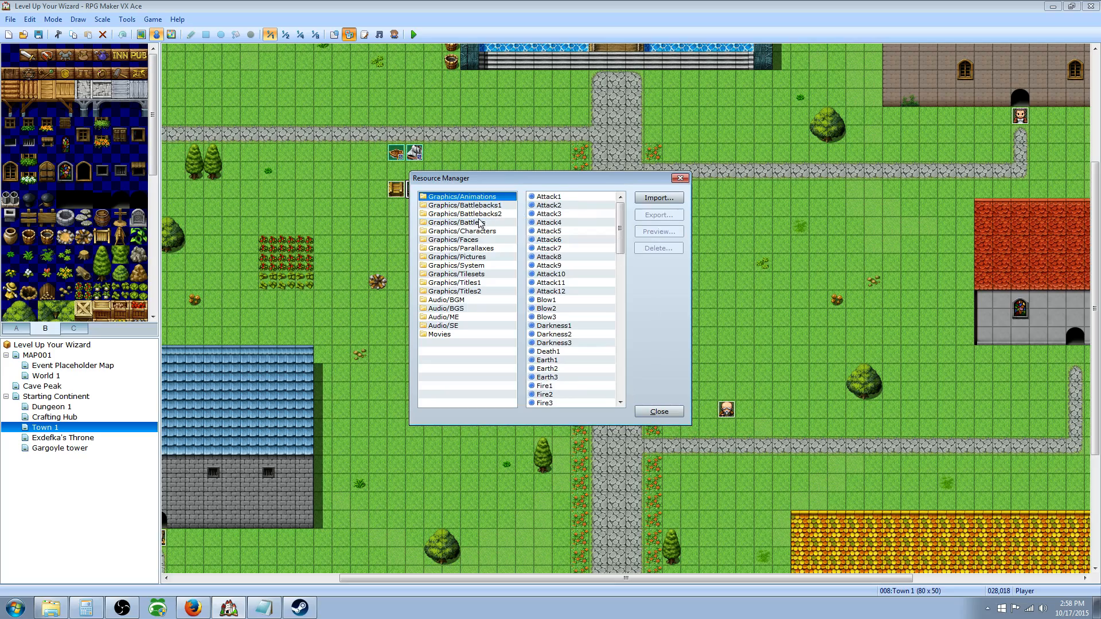
left_click(487, 231)
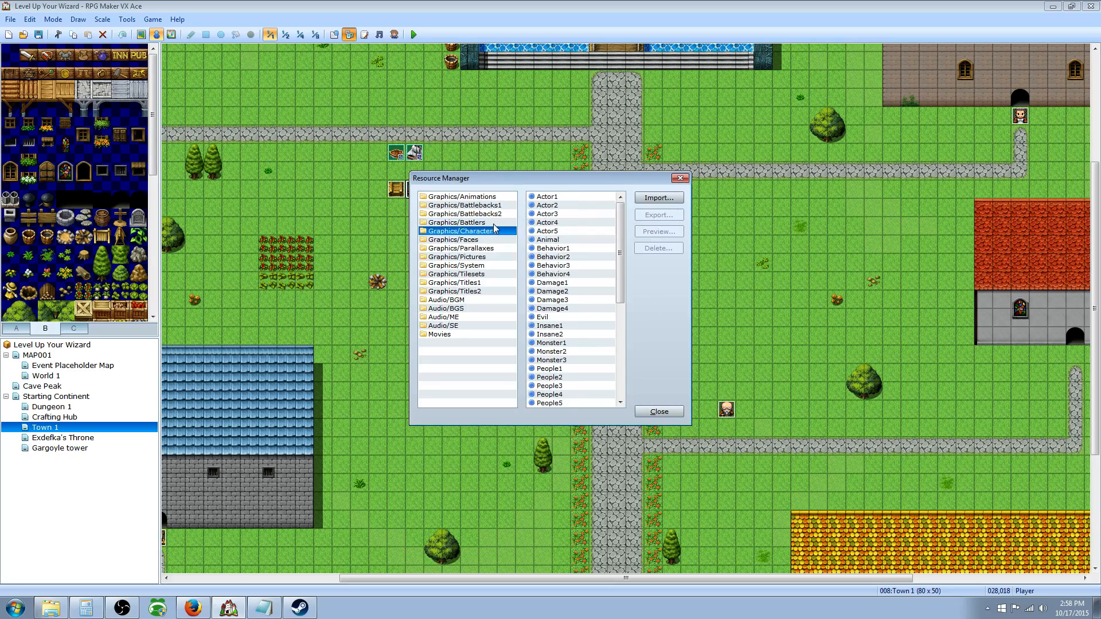
left_click(497, 223)
left_click(499, 215)
left_click(502, 207)
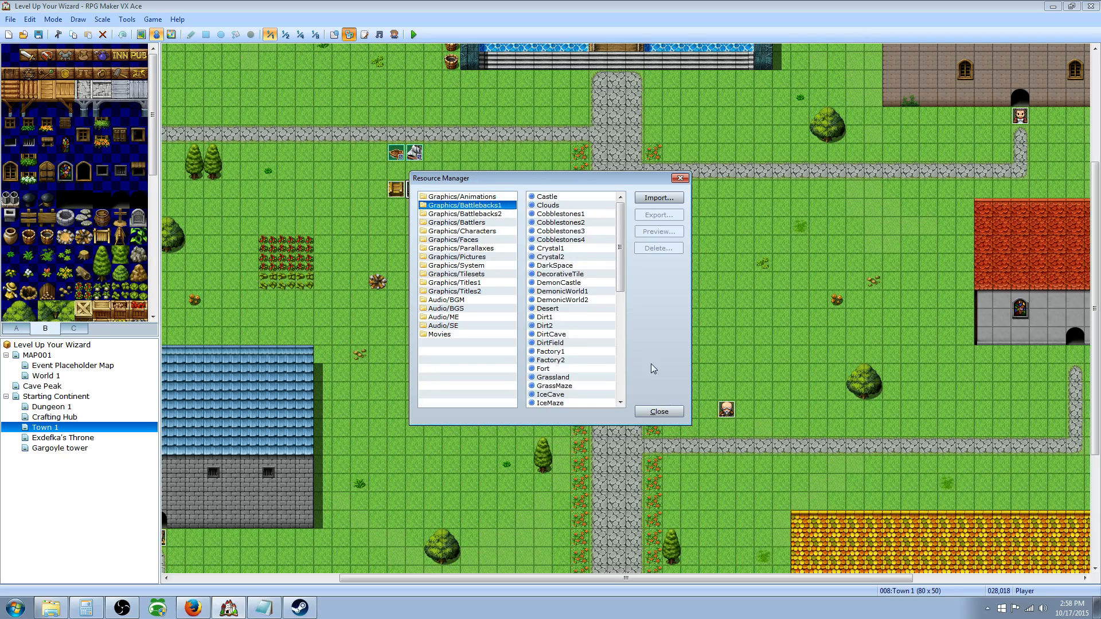
left_click(465, 214)
left_click(461, 248)
left_click(478, 300)
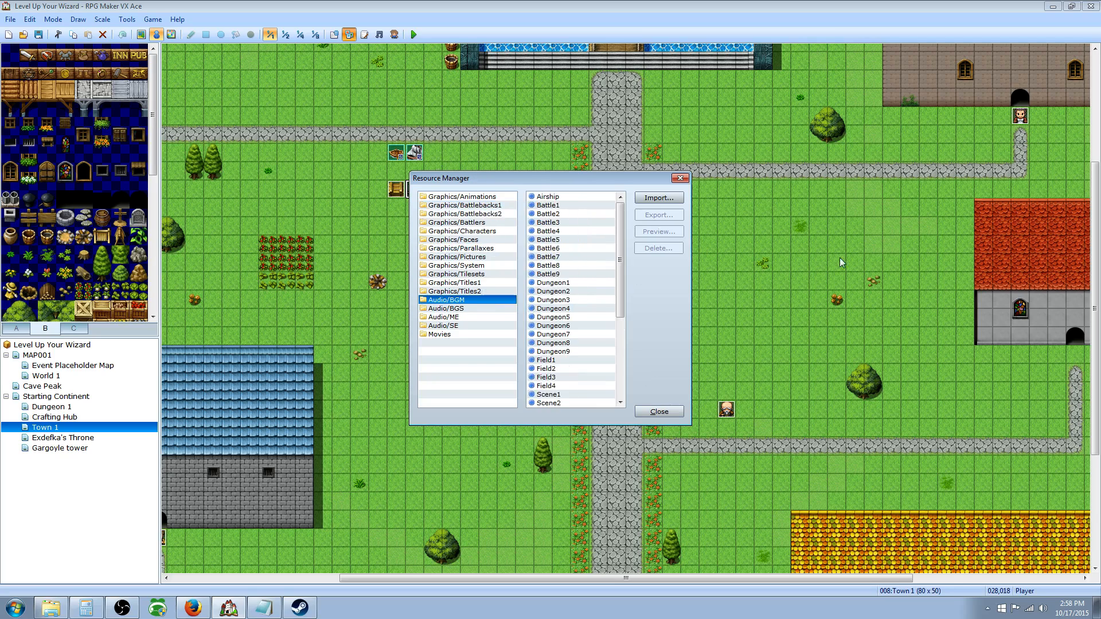
left_click(471, 317)
left_click(439, 326)
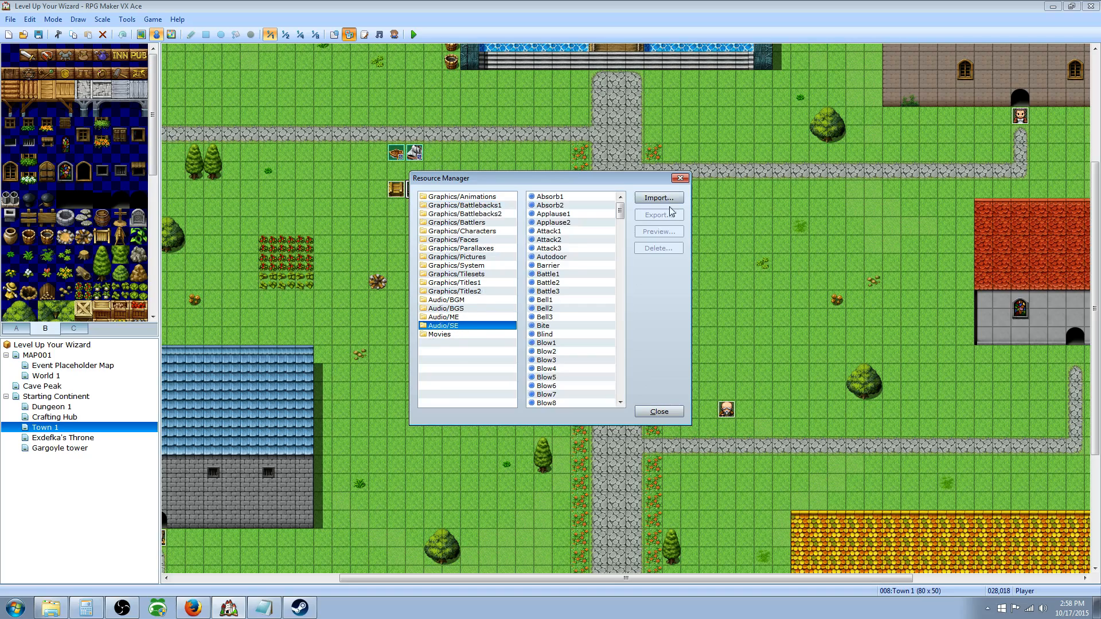
left_click(660, 412)
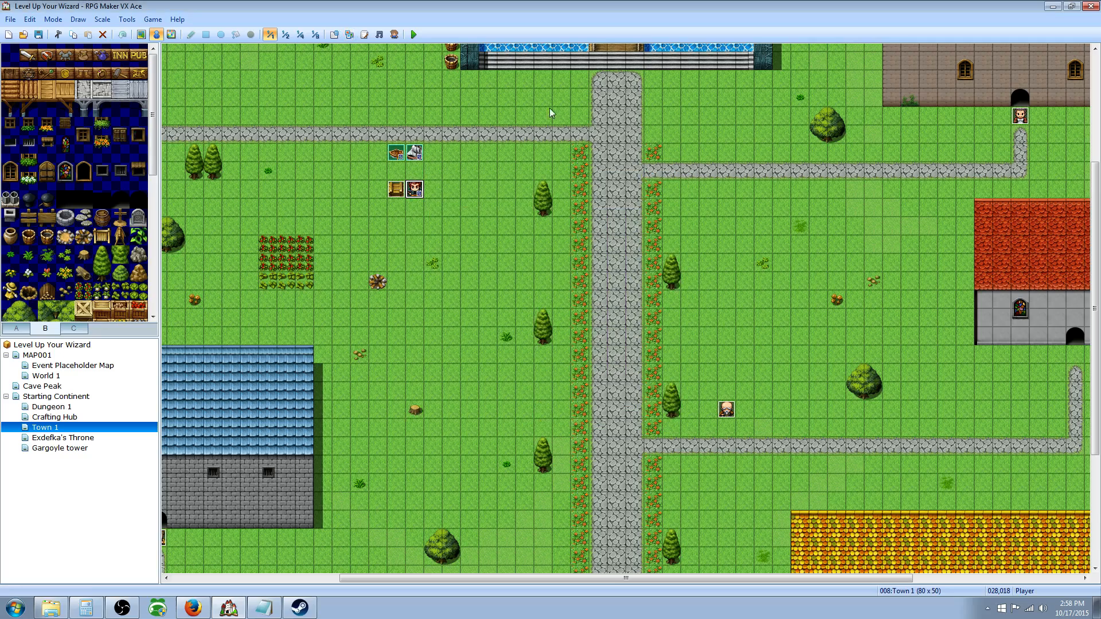
Open the Script Editor and examine the header and instructions at the start of the YEA Shop Options script
left_click(362, 35)
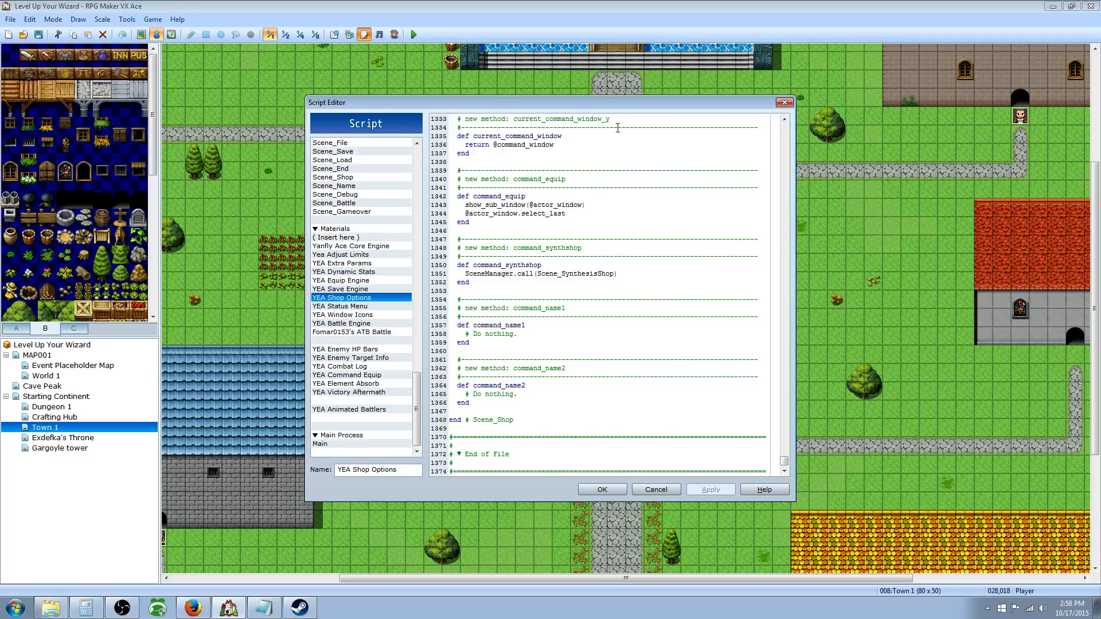
left_click_drag(785, 461, 786, 123)
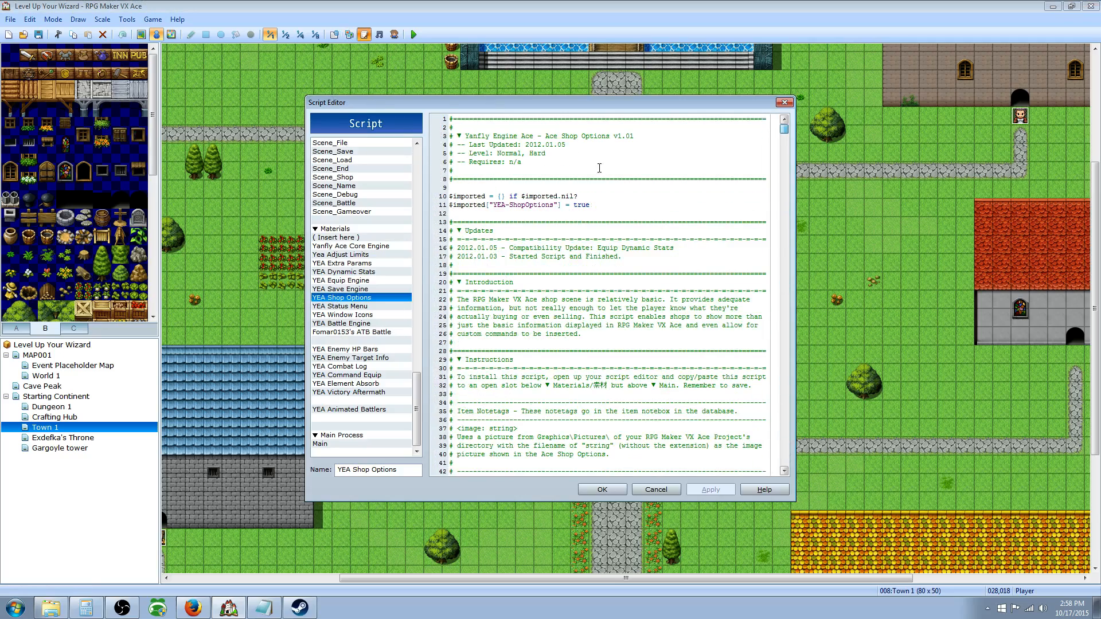
scroll(414, 370, "up", 3)
scroll(415, 361, "down", 3)
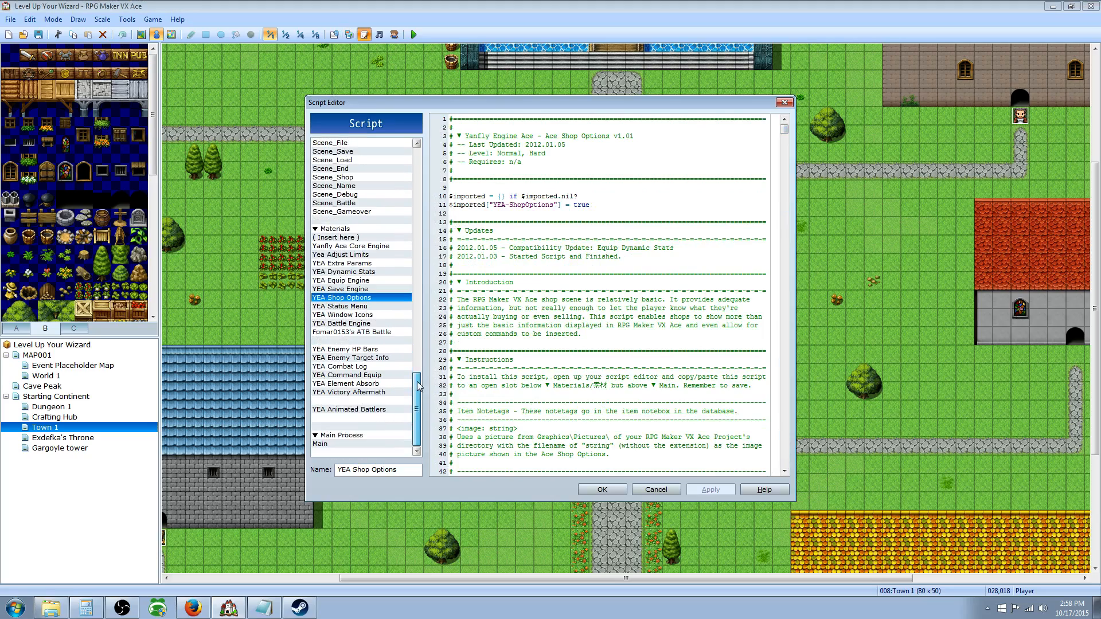
Look through the Materials scripts from the Insert here notes to Fomar0153's ATB Battle, and close the Script Editor
left_click(352, 240)
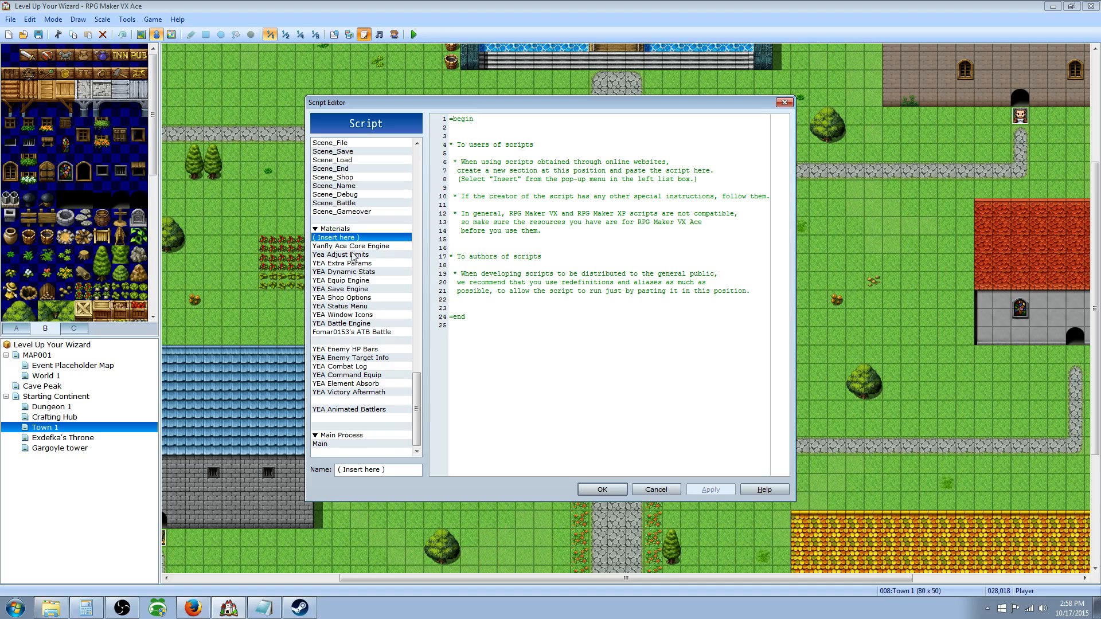
left_click(355, 246)
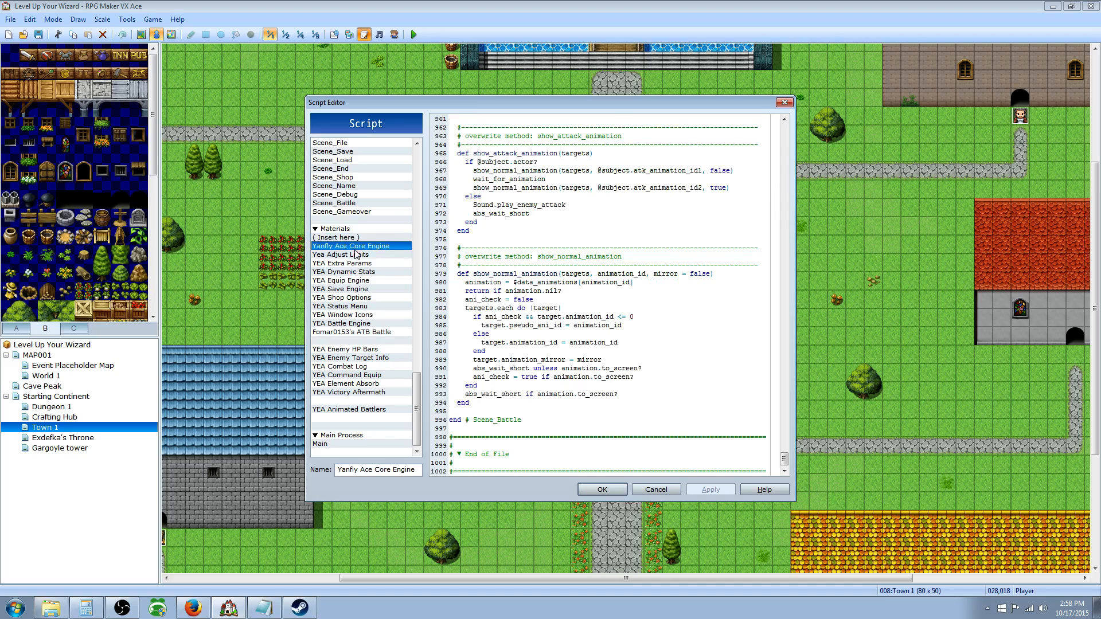
left_click(354, 256)
left_click(353, 265)
left_click(350, 274)
left_click(347, 290)
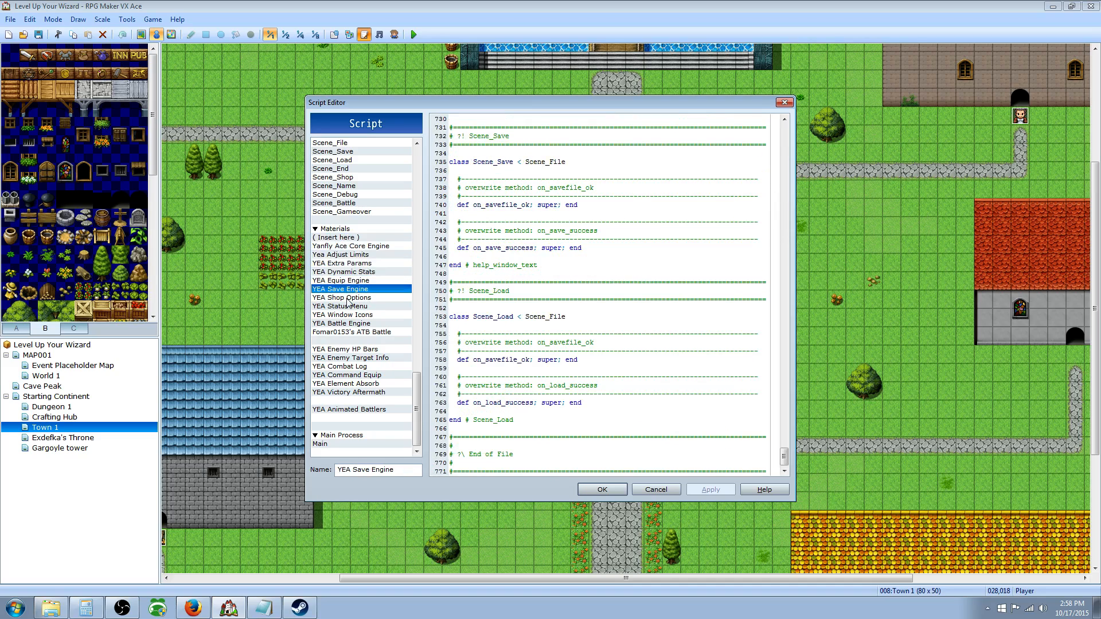
left_click(348, 307)
left_click(352, 324)
left_click(358, 332)
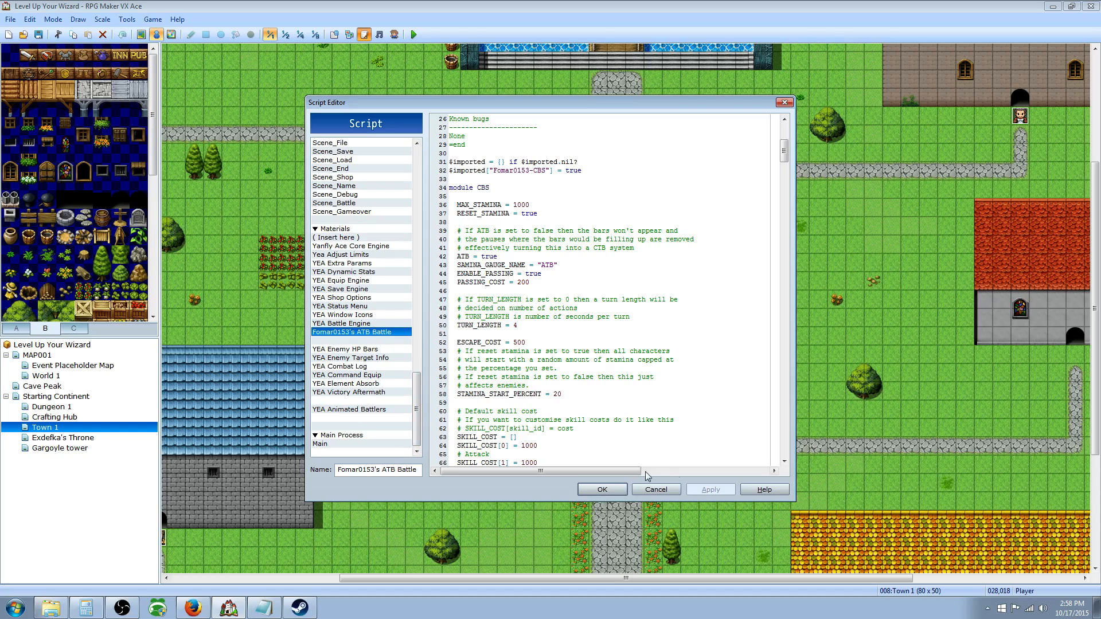
left_click(603, 489)
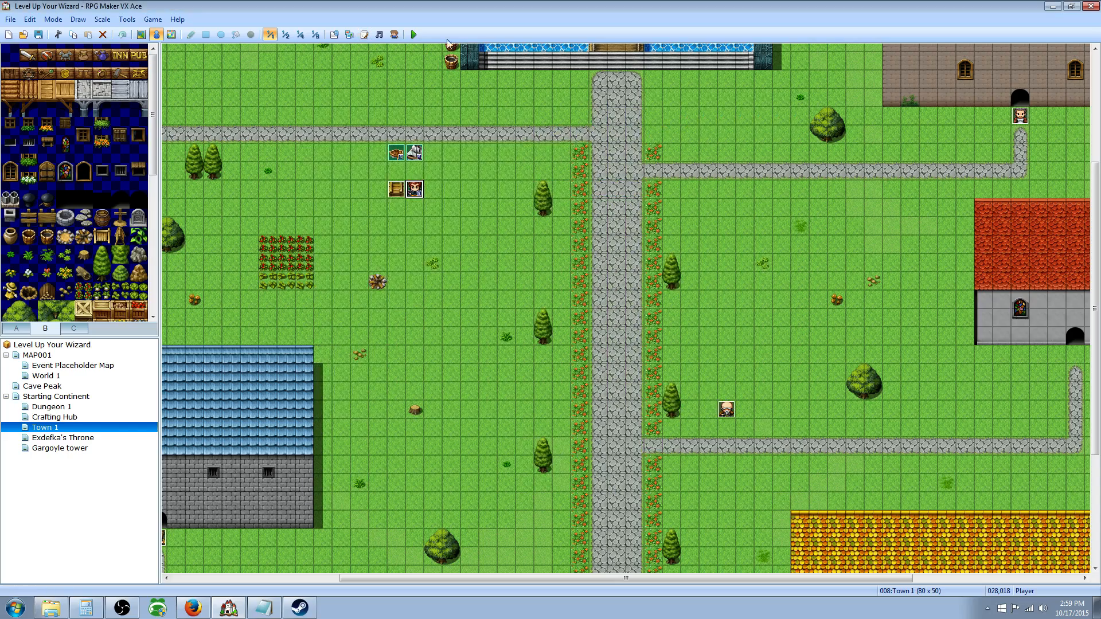